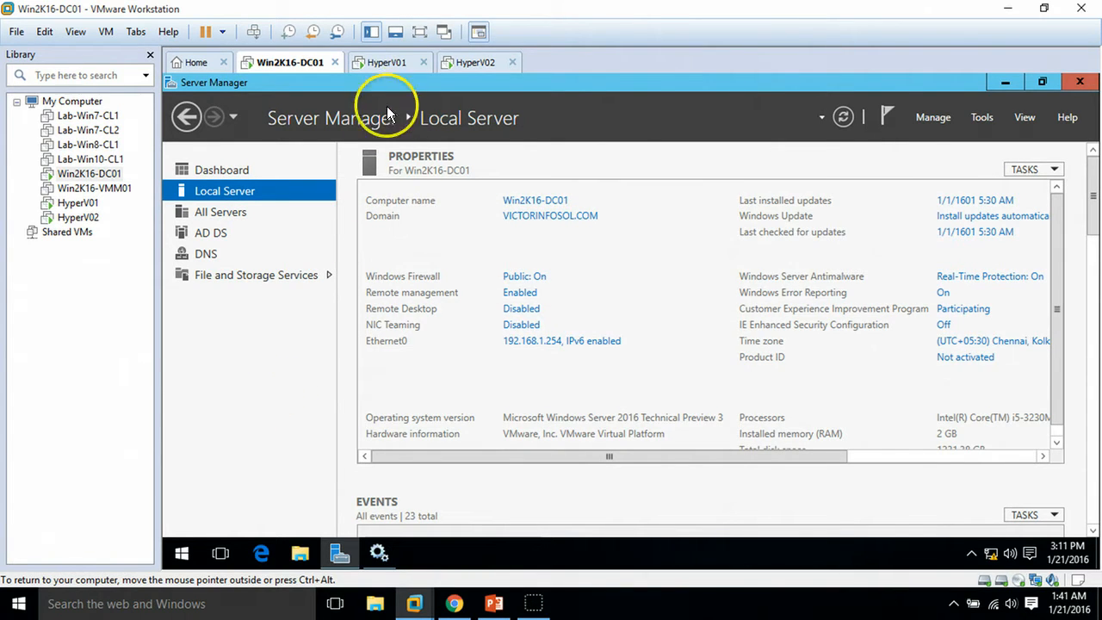
- On the HyperV01 machine, review the Server Manager roles and local server properties, and the virtual machines in Hyper-V Manager
left_click(389, 64)
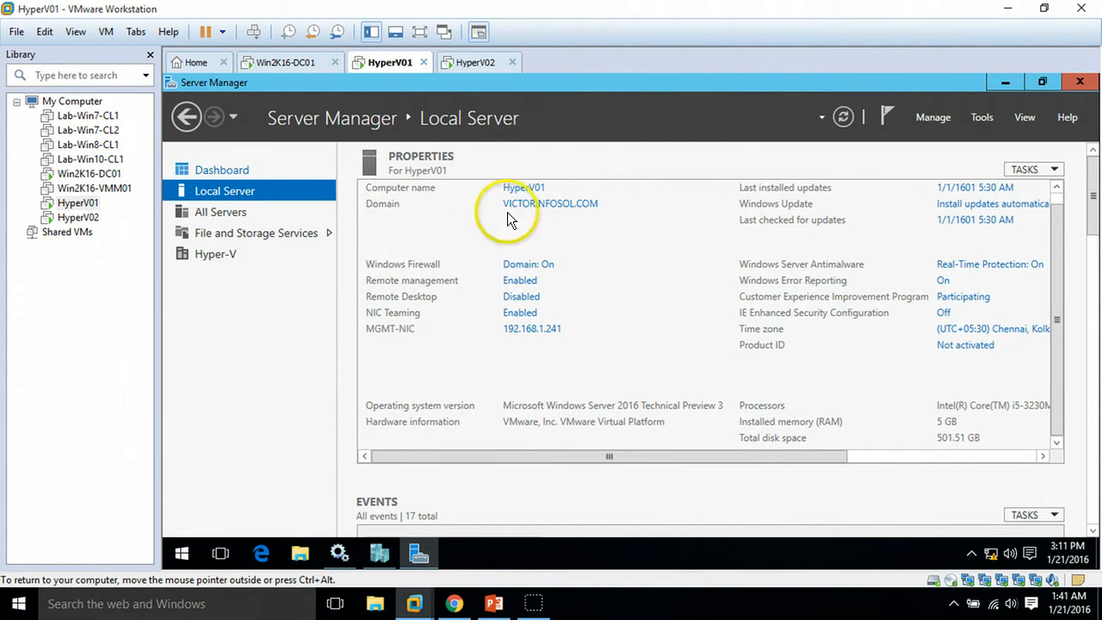
left_click(278, 170)
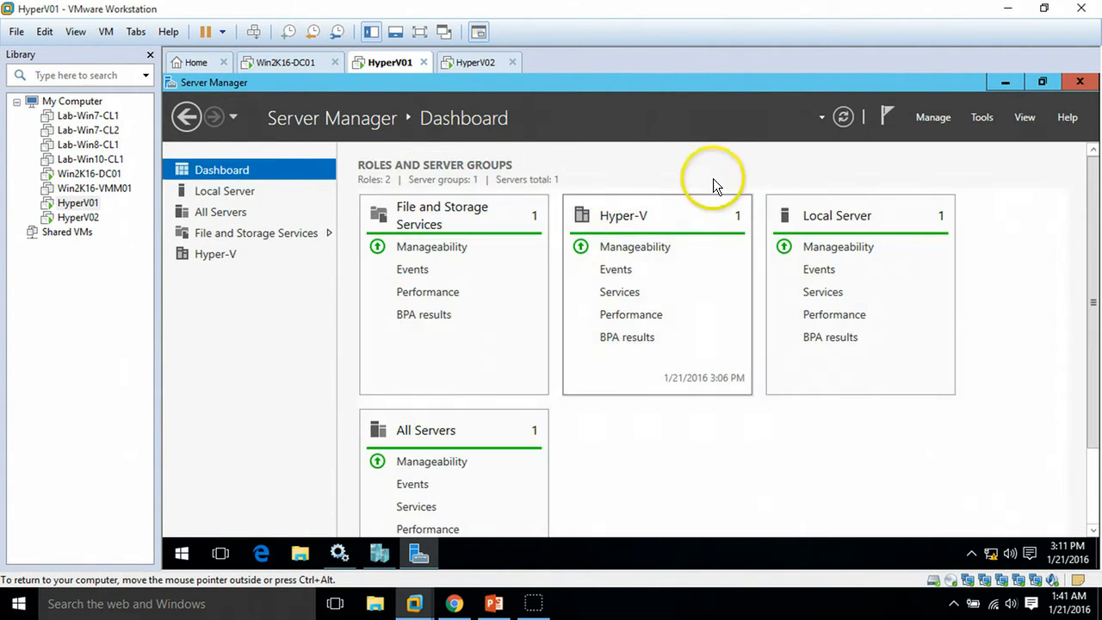
left_click(219, 191)
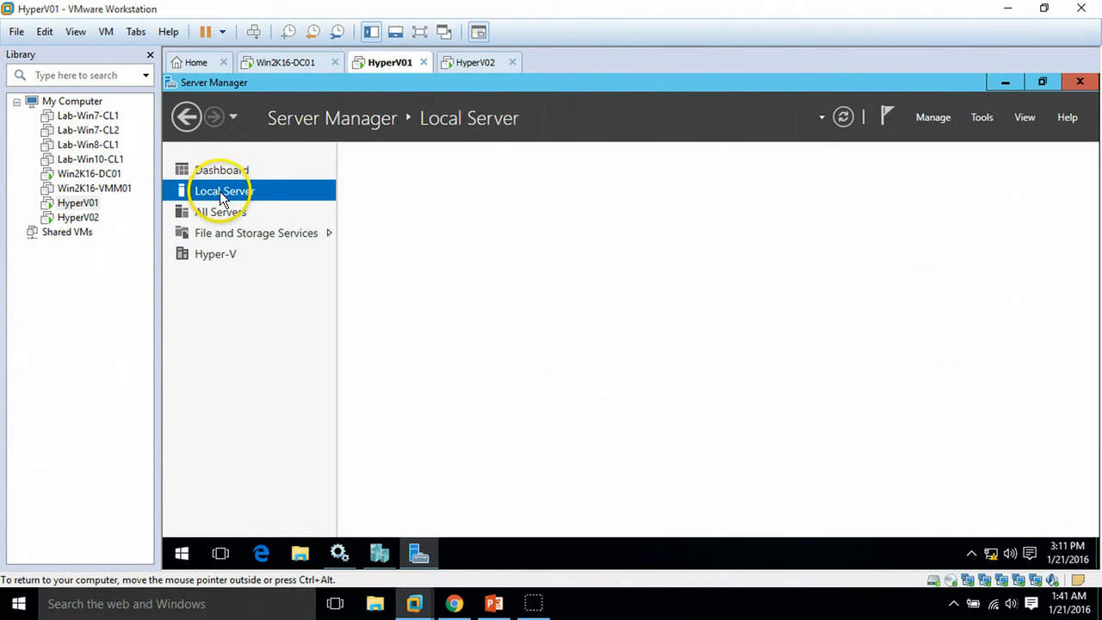
left_click(383, 554)
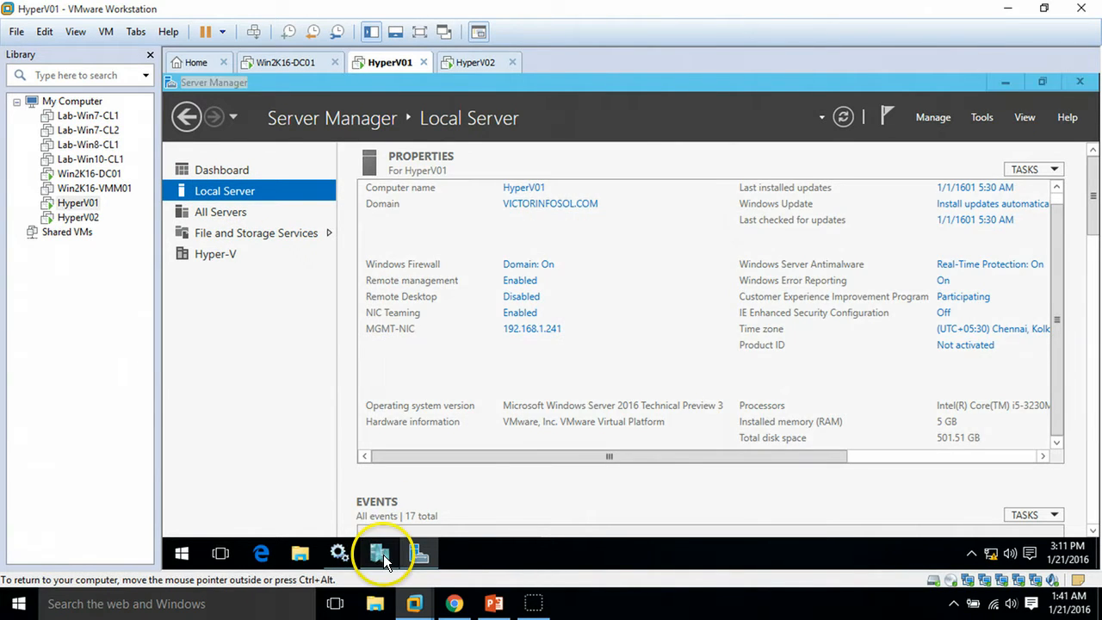
left_click(390, 205)
left_click(383, 235)
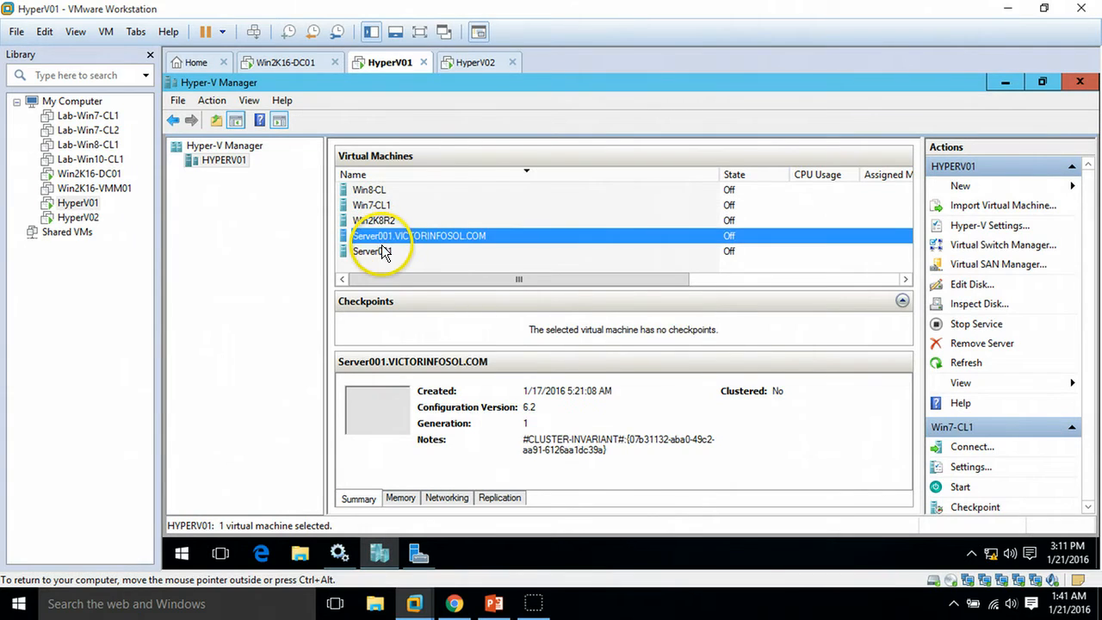
left_click(384, 251)
- On the HyperV02 machine, review the local server properties in Server Manager and the virtual machine in Hyper-V Manager
left_click(473, 66)
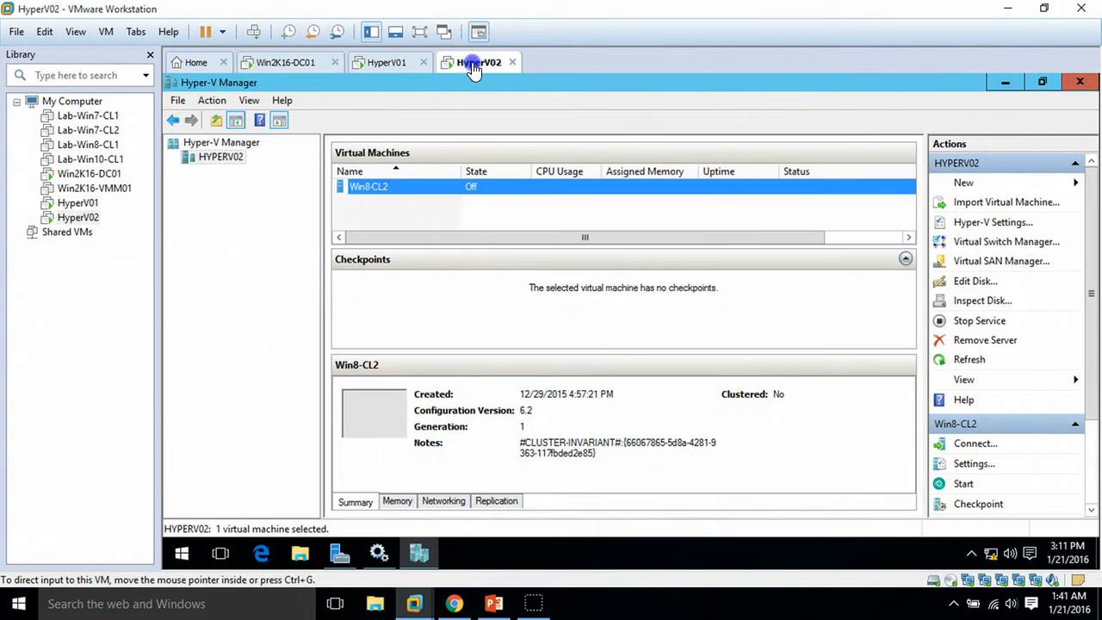
left_click(249, 284)
left_click(339, 557)
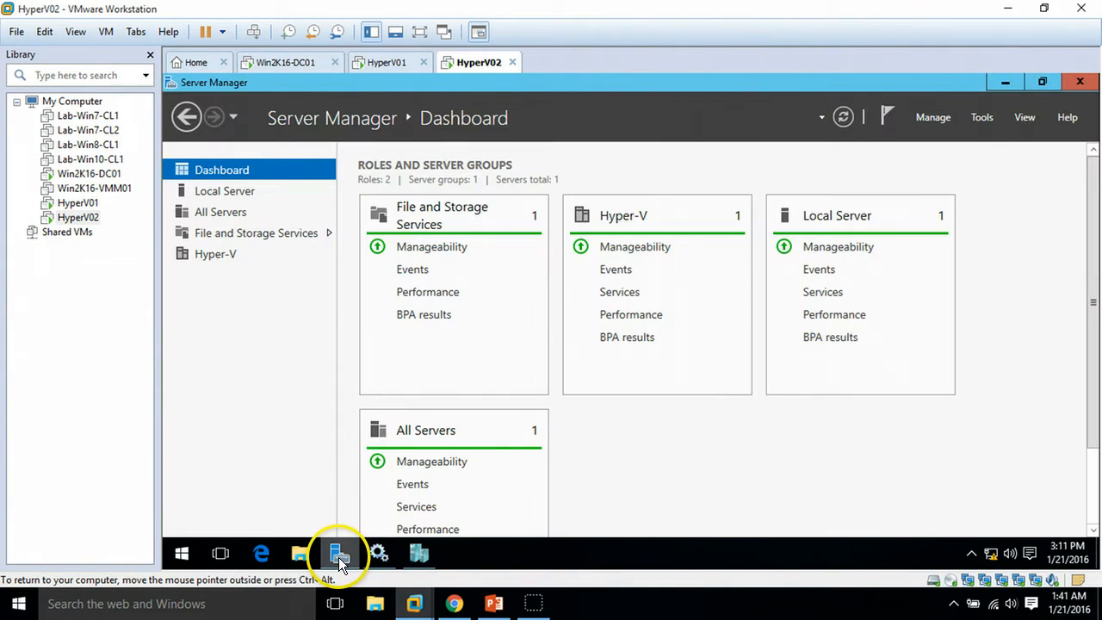
left_click(263, 197)
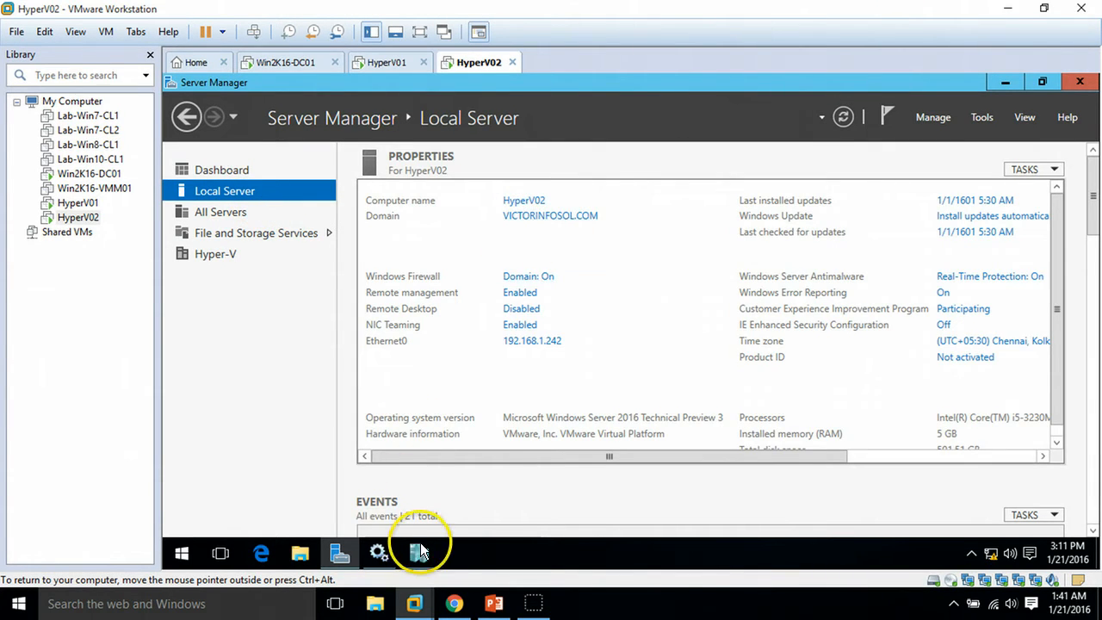
left_click(419, 551)
left_click(365, 186)
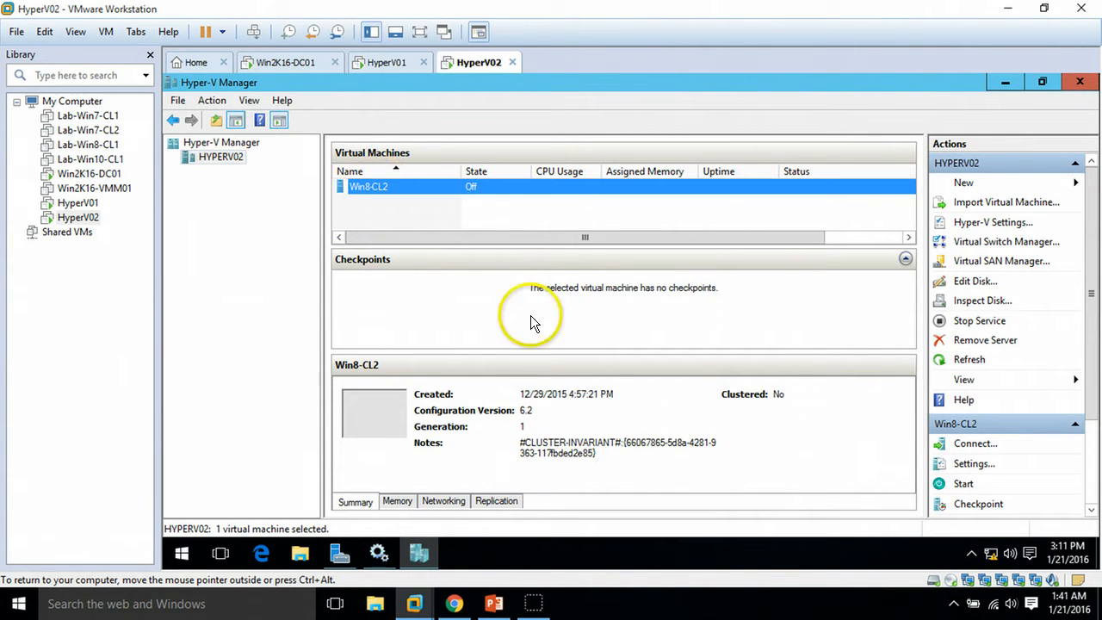
- Return to the Win2K16-DC01 machine and review its installed roles on the Server Manager dashboard
left_click(386, 62)
left_click(320, 67)
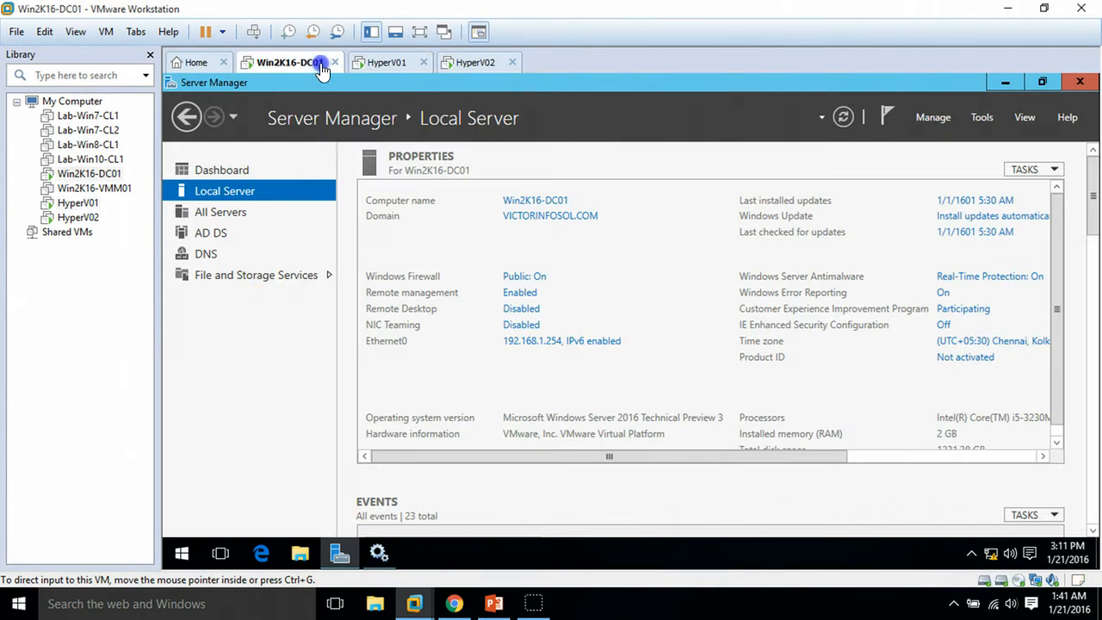
left_click(251, 170)
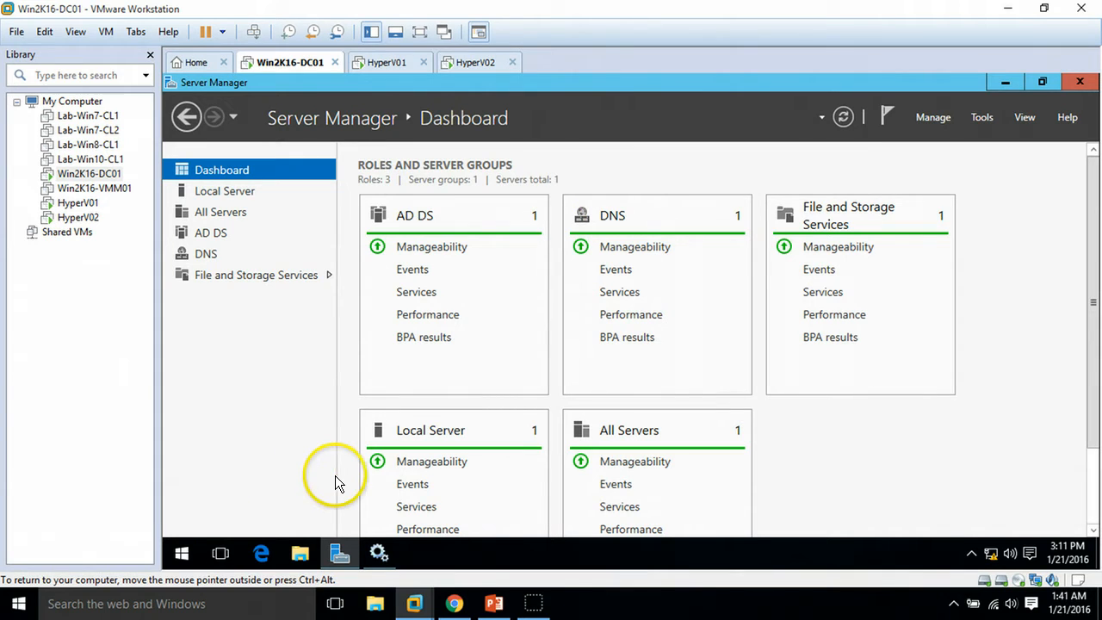
- Switch to the PowerPoint slide show, read the demo environment and cluster installation steps slides, and return to VMware Workstation
left_click(501, 606)
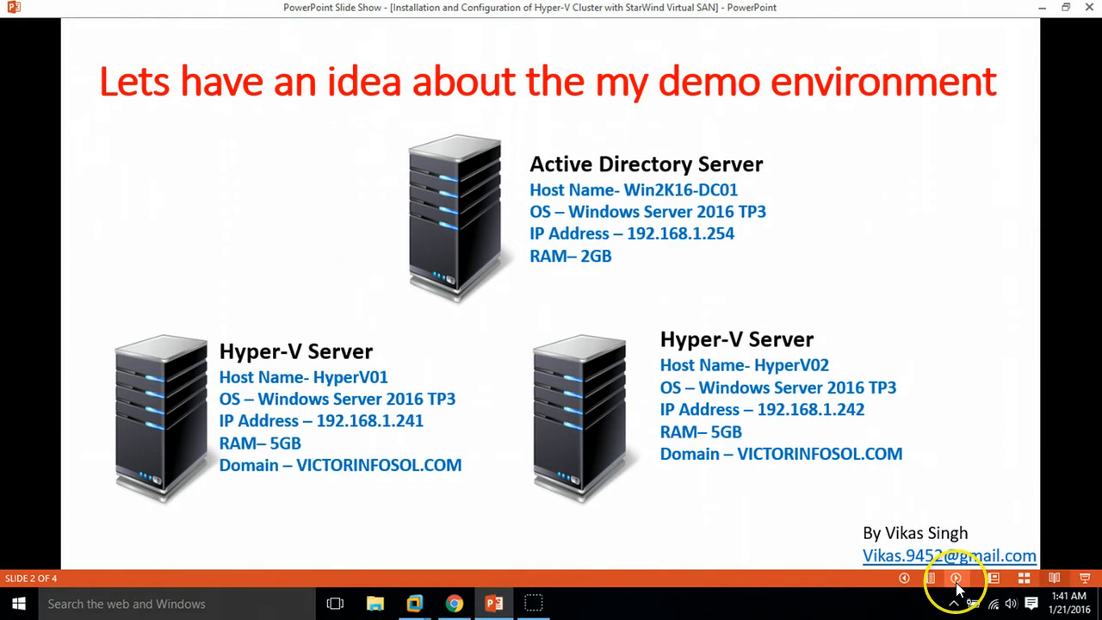
left_click(956, 580)
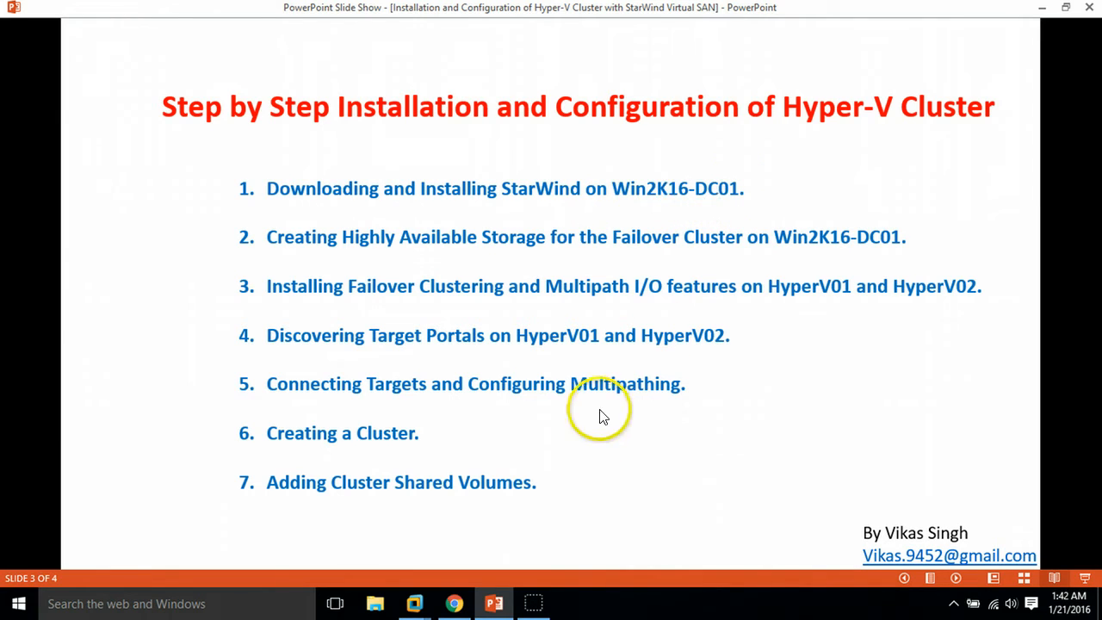
left_click(493, 602)
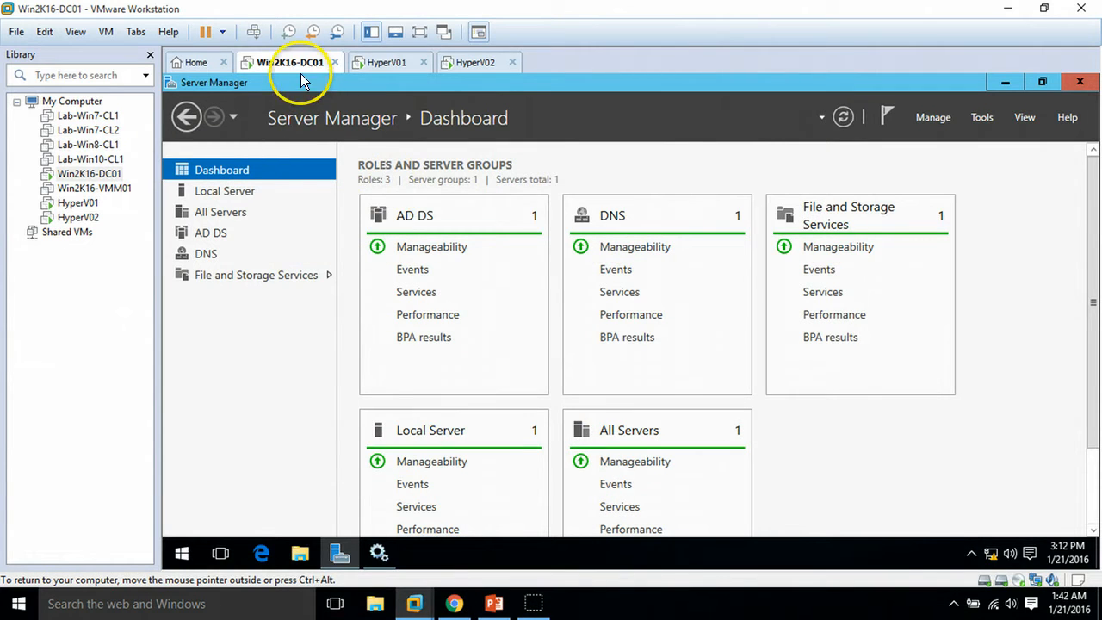
- On Win2K16-DC01, minimize Server Manager and launch the starwind-v8 installer from the Downloads folder
left_click(337, 555)
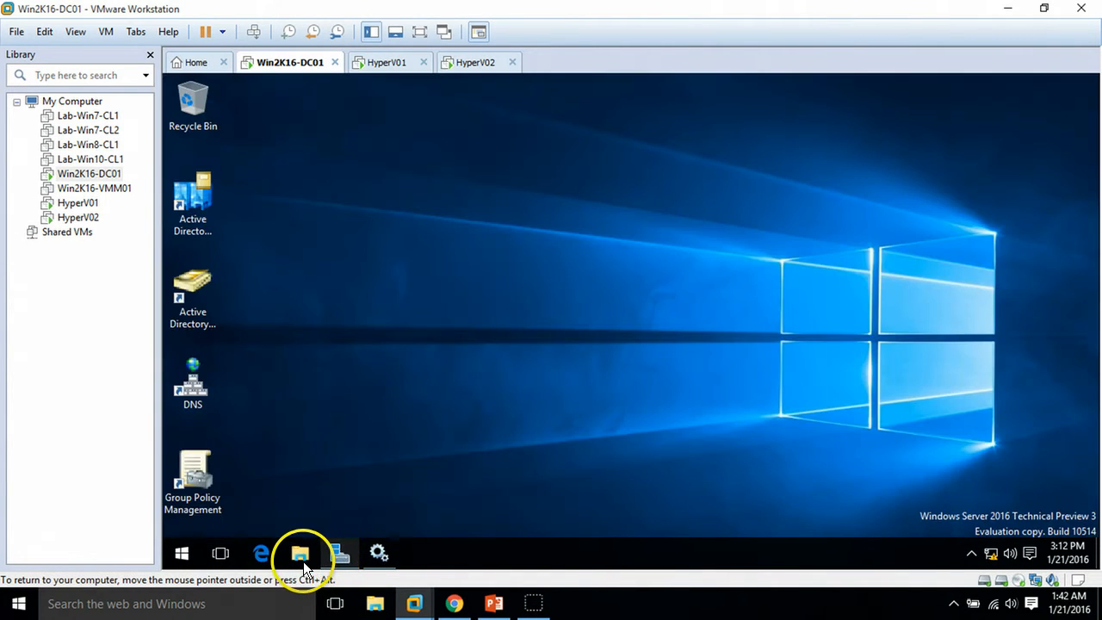
left_click(303, 561)
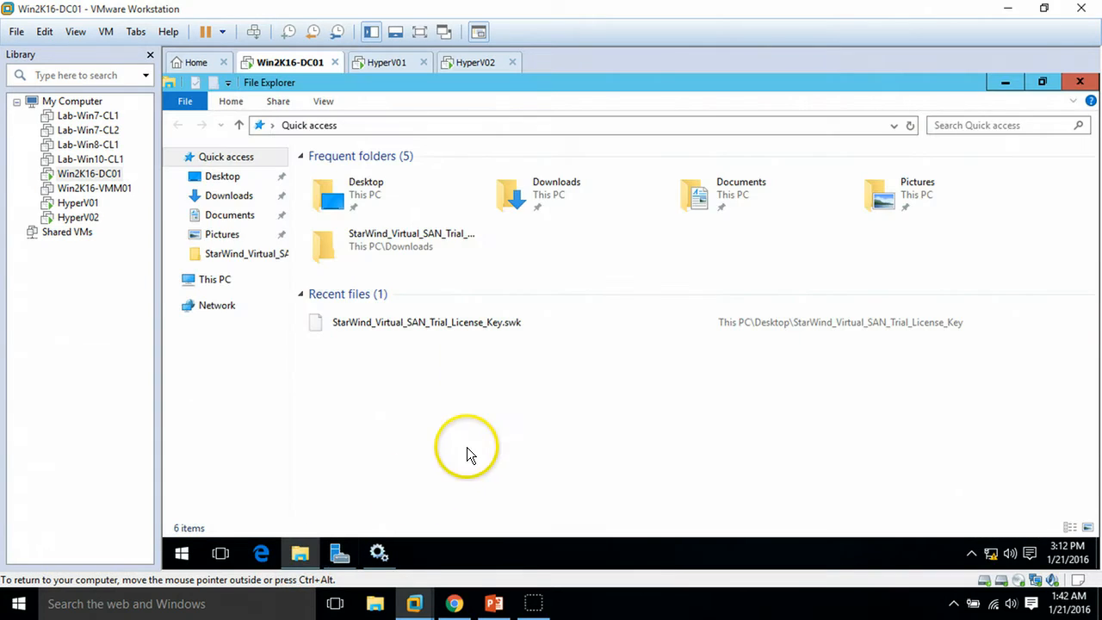
left_click(229, 200)
left_click(358, 192)
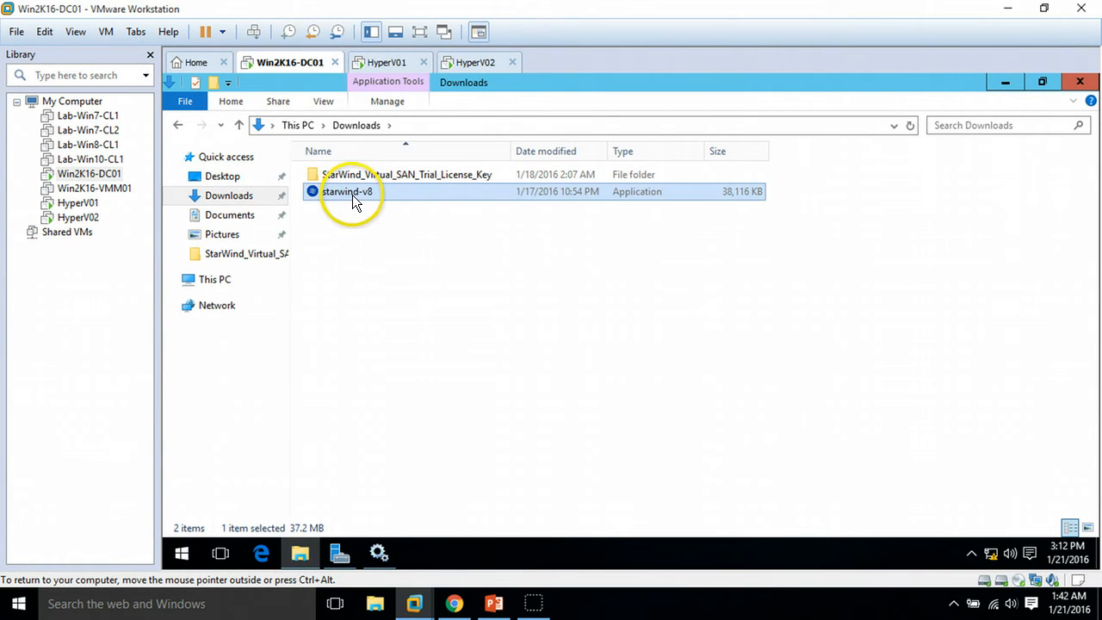
left_click(405, 250)
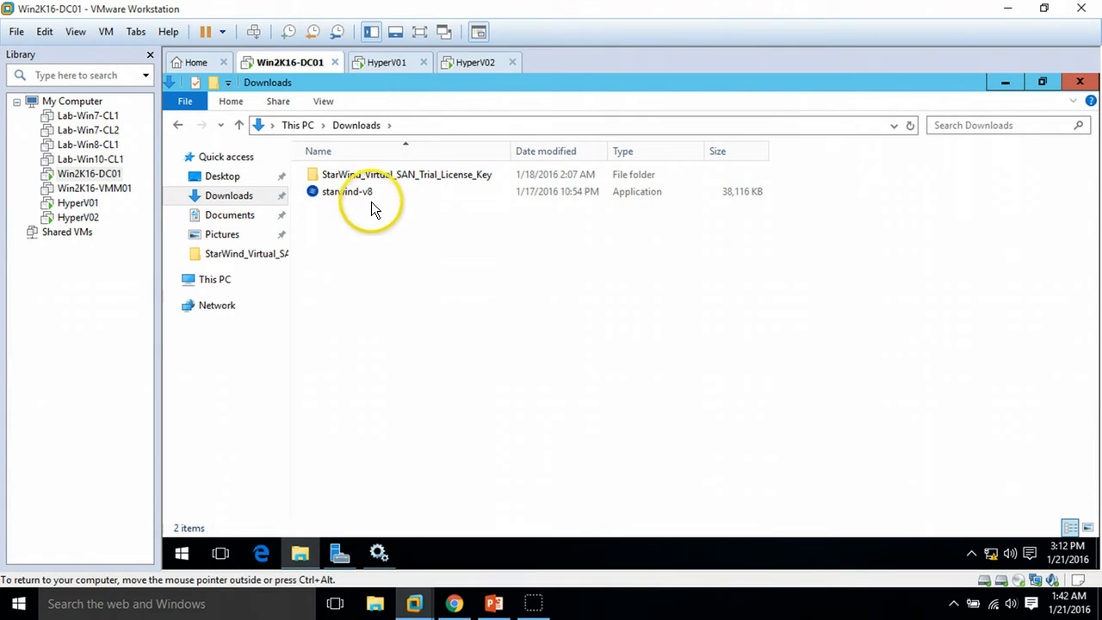
left_click(368, 197)
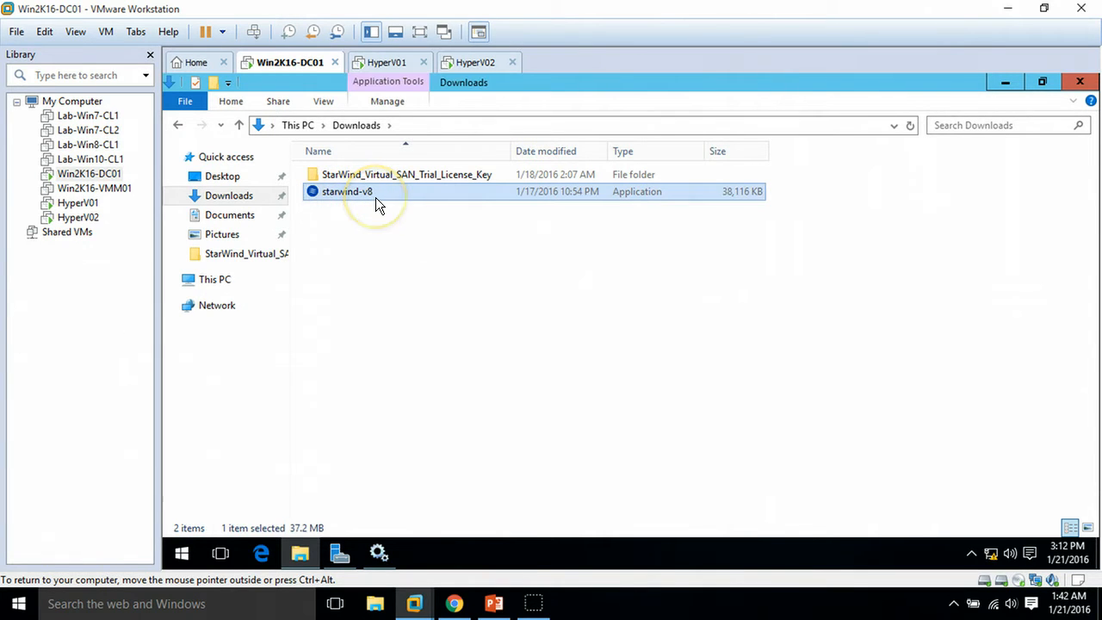
double_click(376, 197)
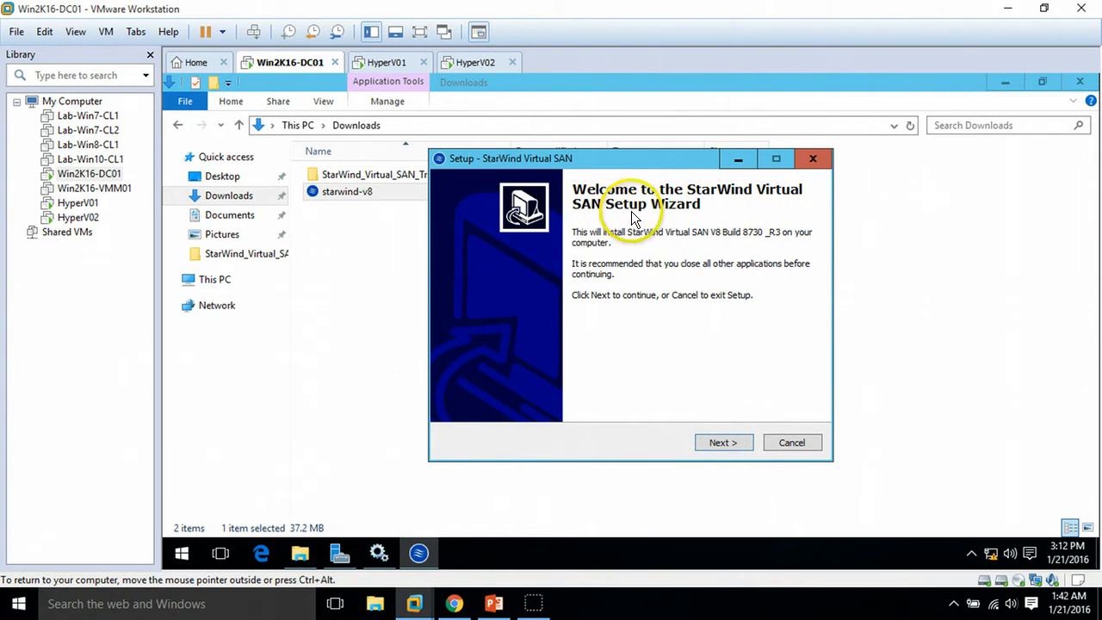
- Accept the StarWind Virtual SAN license agreement and proceed with the default destination folder to the component selection
left_click(724, 442)
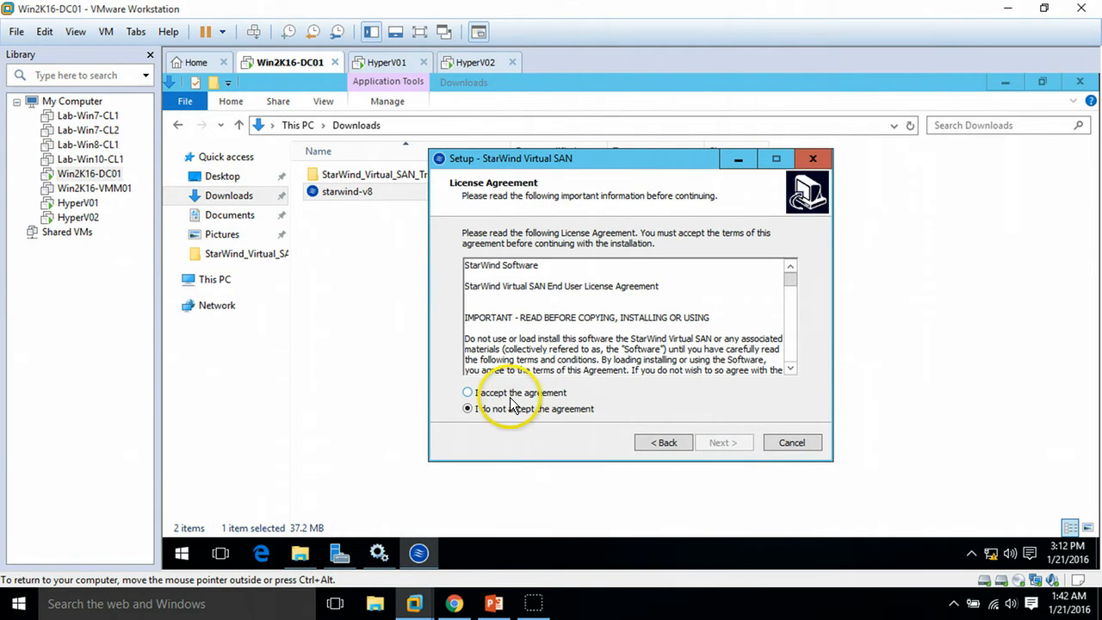
left_click(509, 394)
left_click(723, 442)
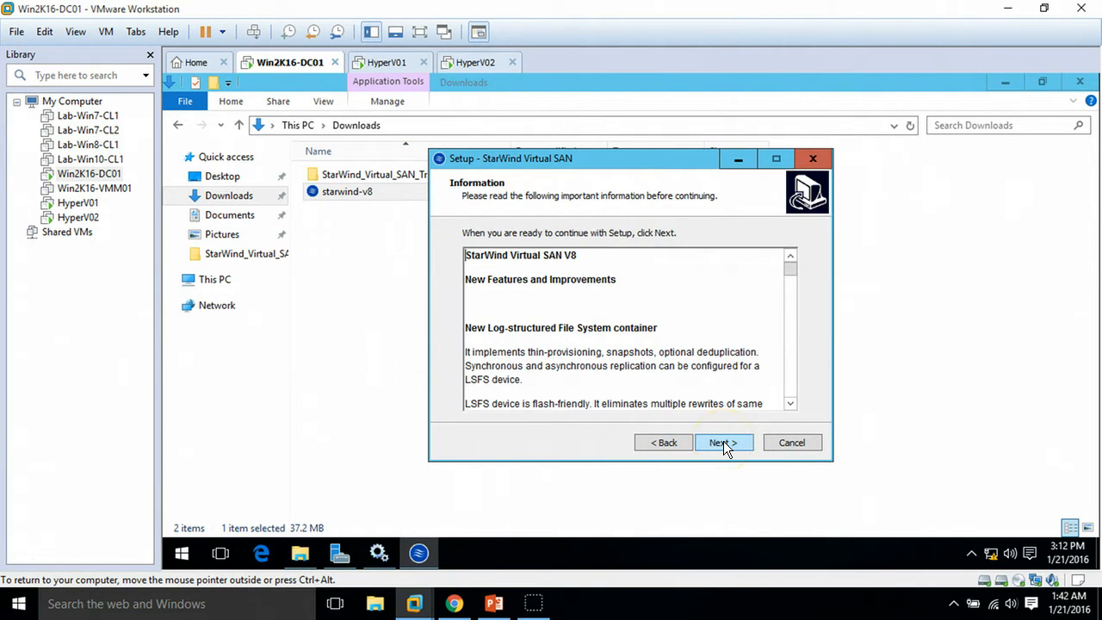
left_click(723, 442)
left_click(723, 443)
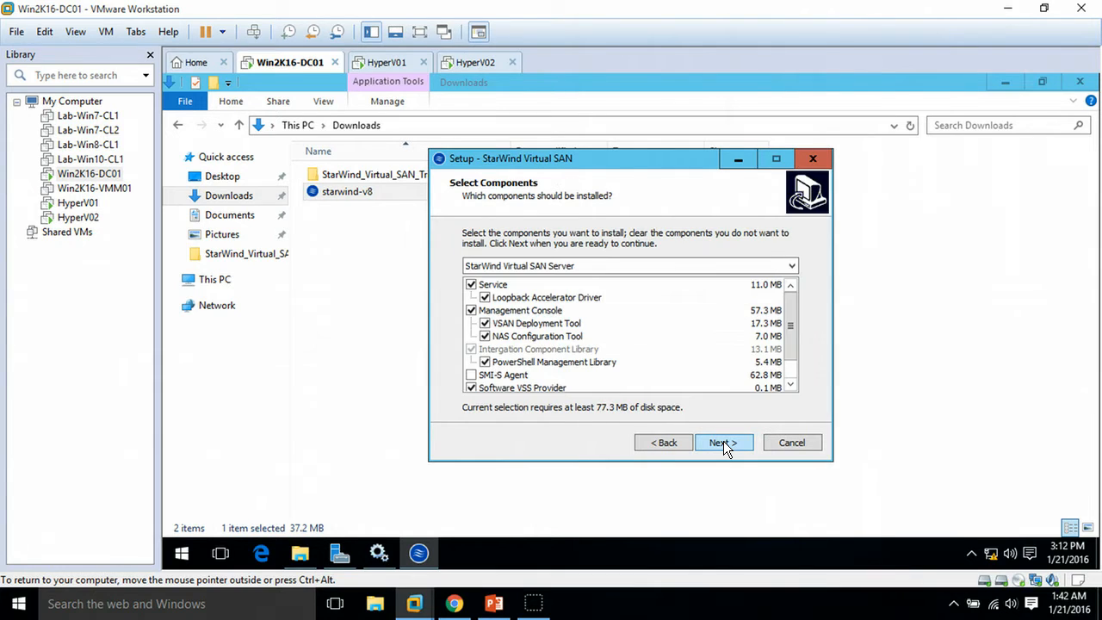
- Choose the Full setup type, review the included components, and continue the setup
scroll(794, 324, "down", 1)
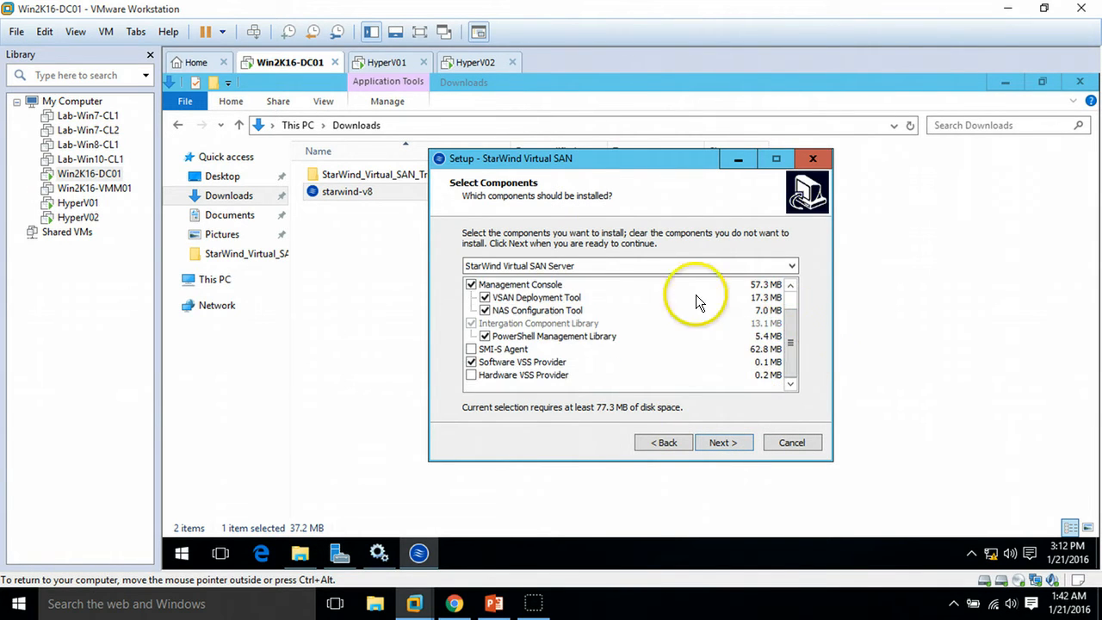
left_click(631, 267)
left_click(557, 292)
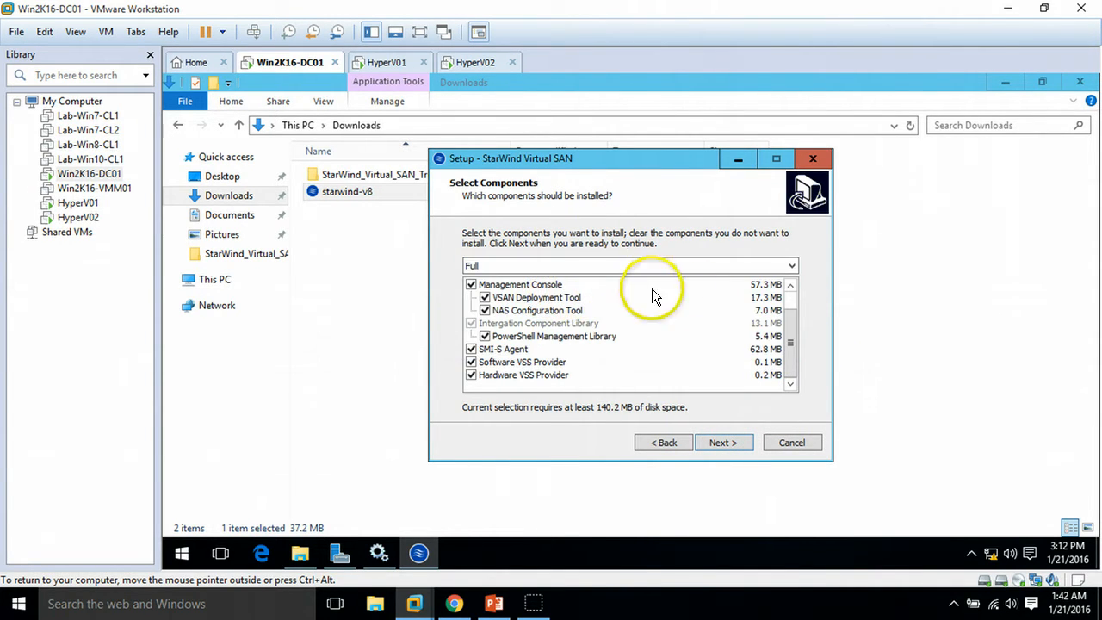
scroll(793, 296, "up", 1)
scroll(793, 327, "down", 1)
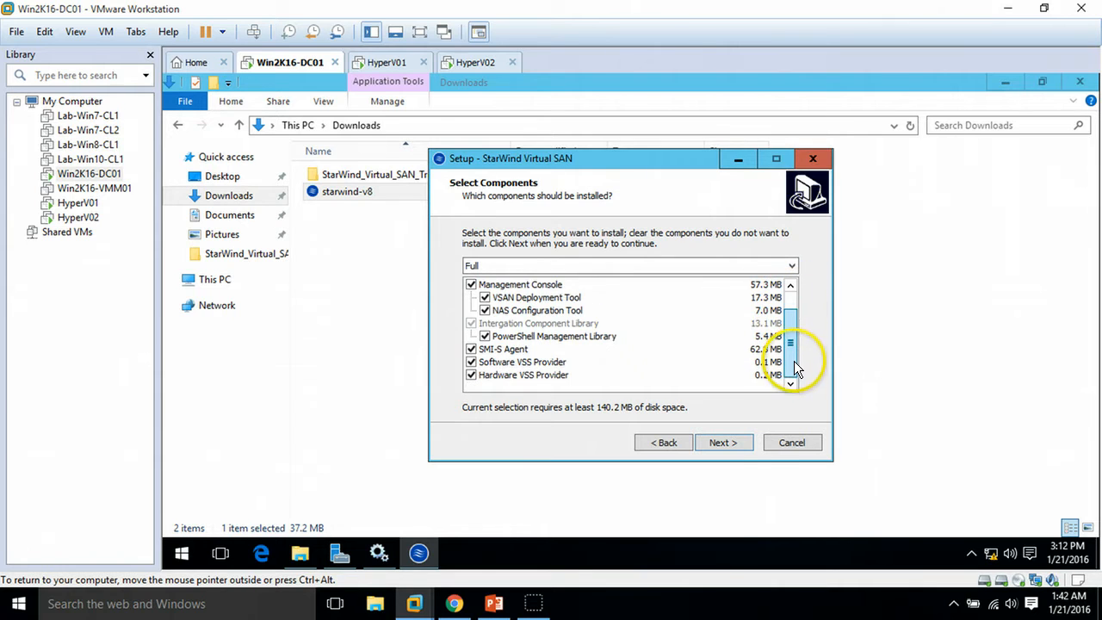
scroll(793, 360, "up", 1)
left_click(735, 441)
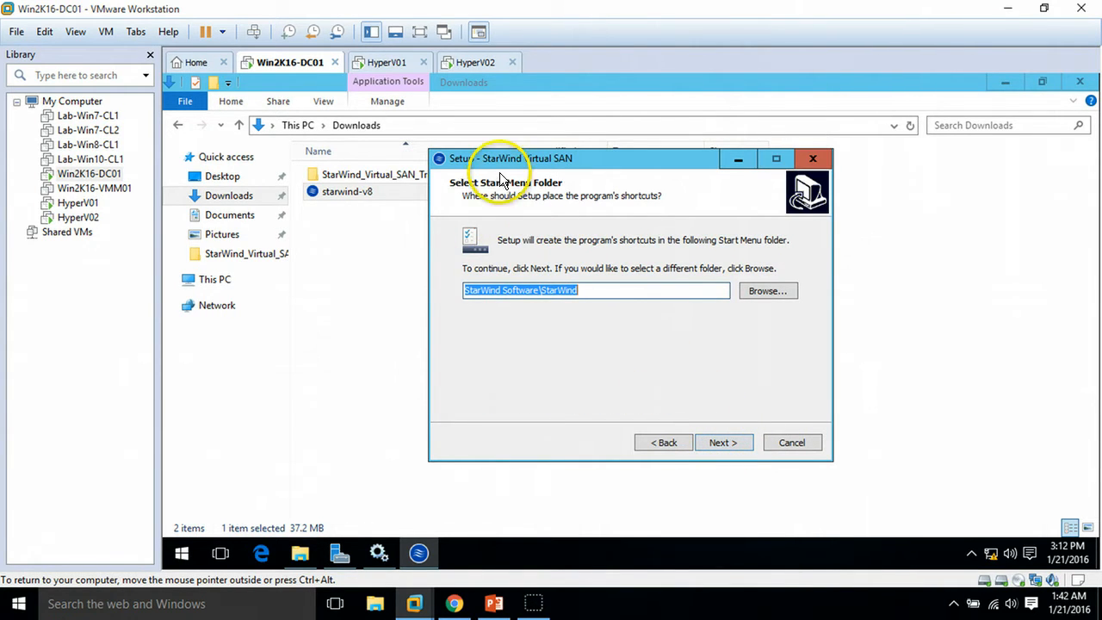
- Accept the default Start Menu folder, keep the desktop icon option enabled, and continue to the license key selection
left_click(730, 441)
left_click(520, 283)
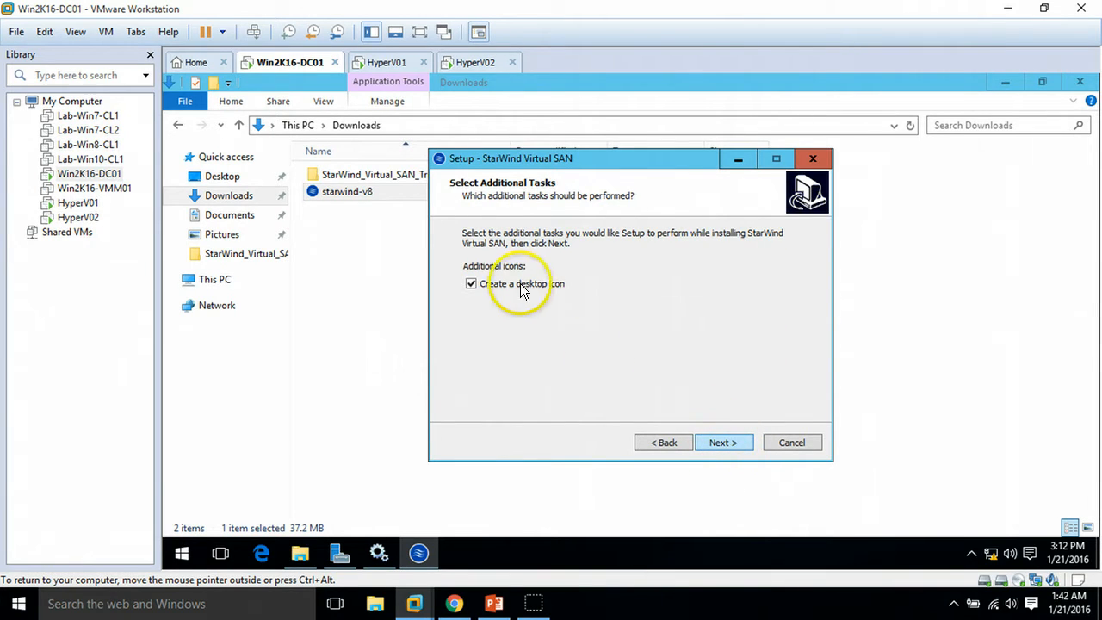
left_click(736, 444)
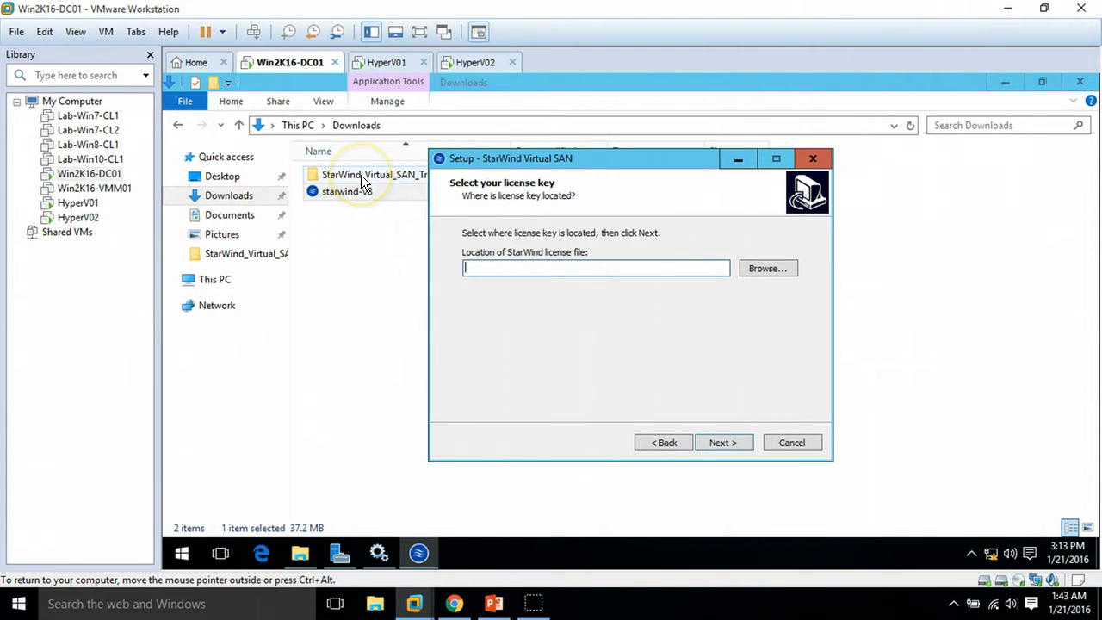
- Load the StarWind_Virtual_SAN_Trial_License_Key file from its folder in Downloads and apply the license
left_click(770, 269)
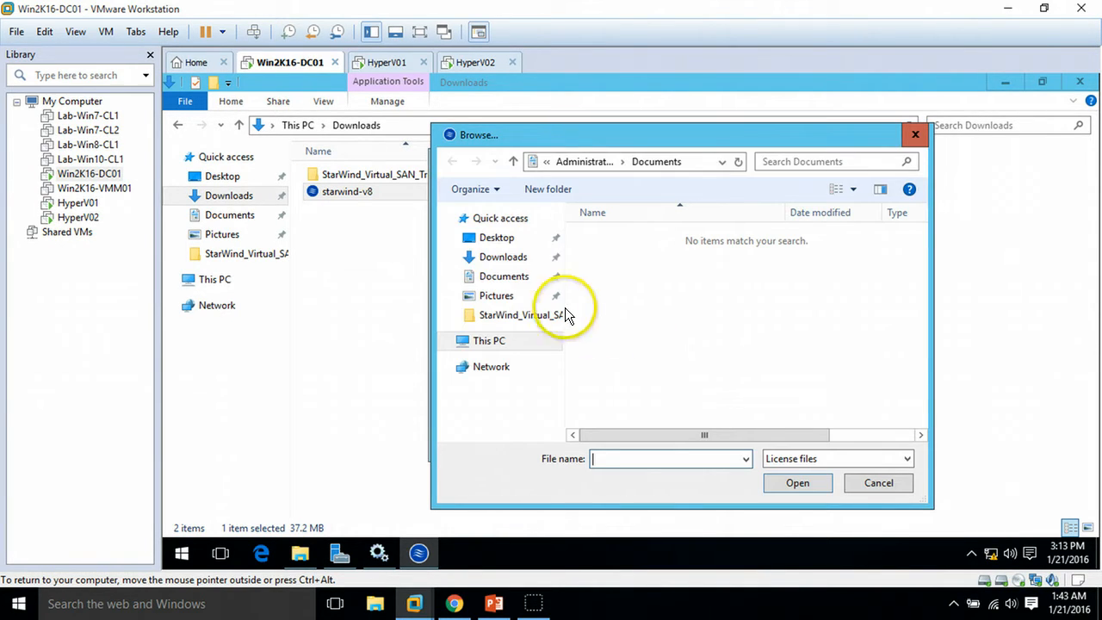
left_click(506, 256)
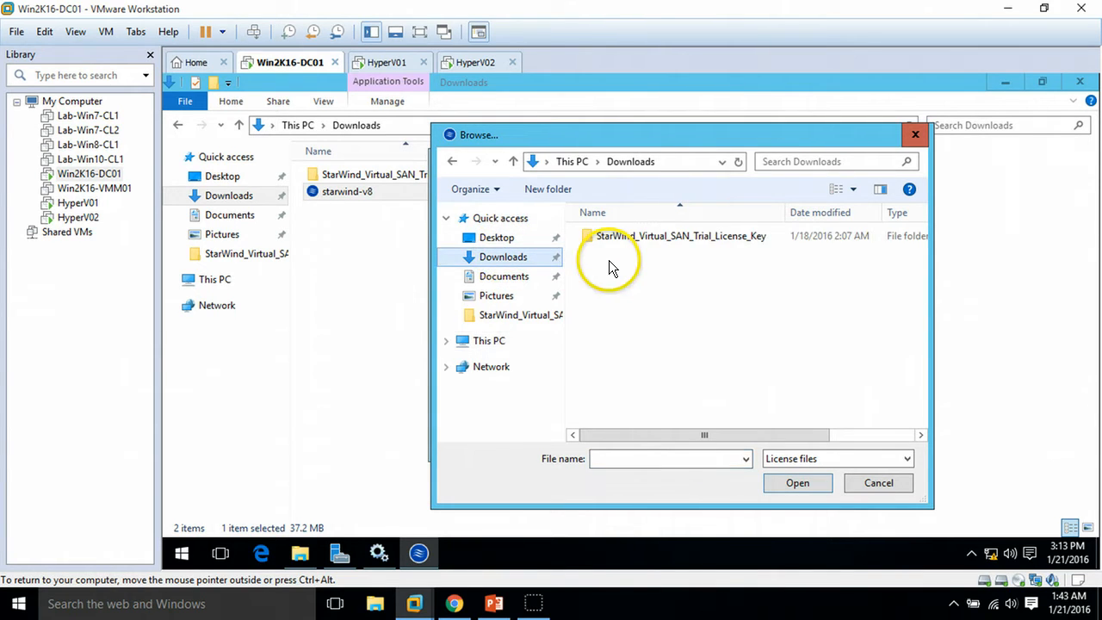
double_click(639, 238)
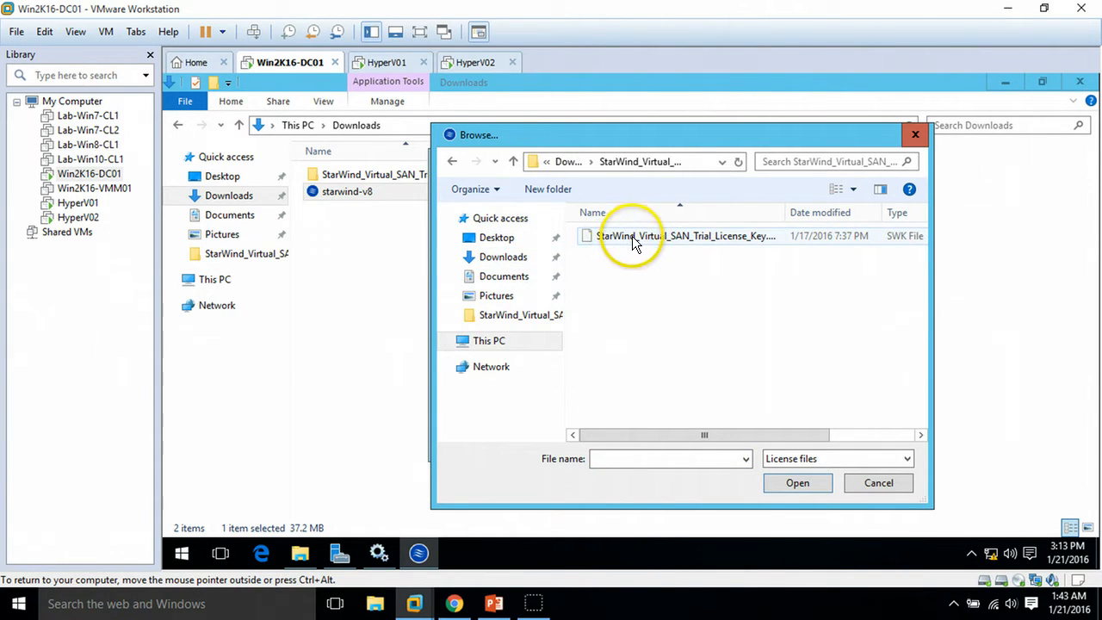
left_click(632, 236)
left_click(779, 485)
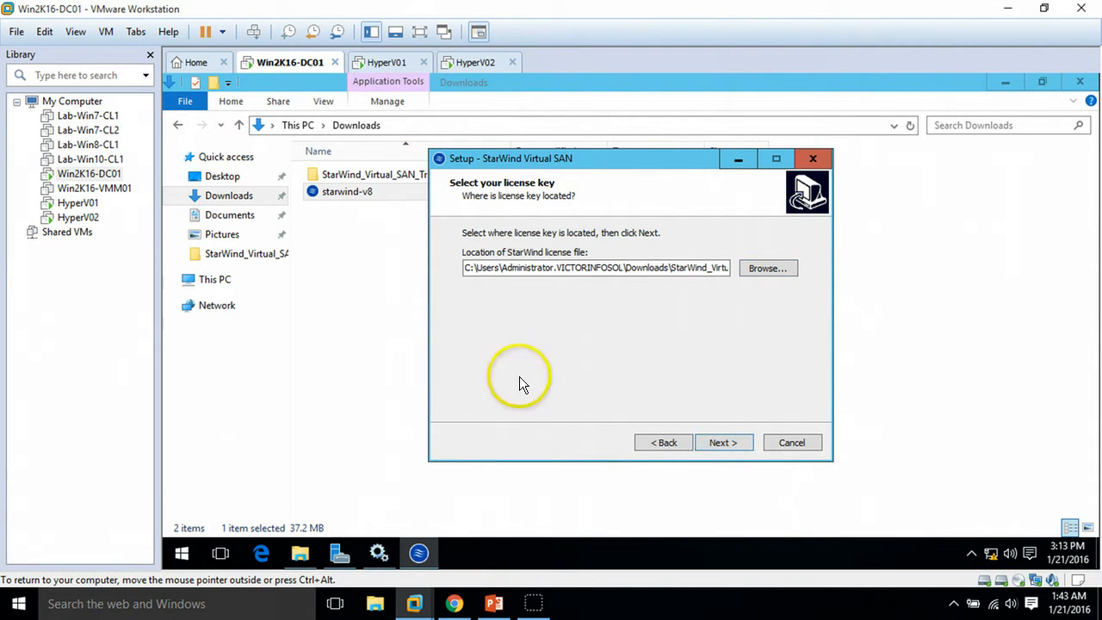
key("Return")
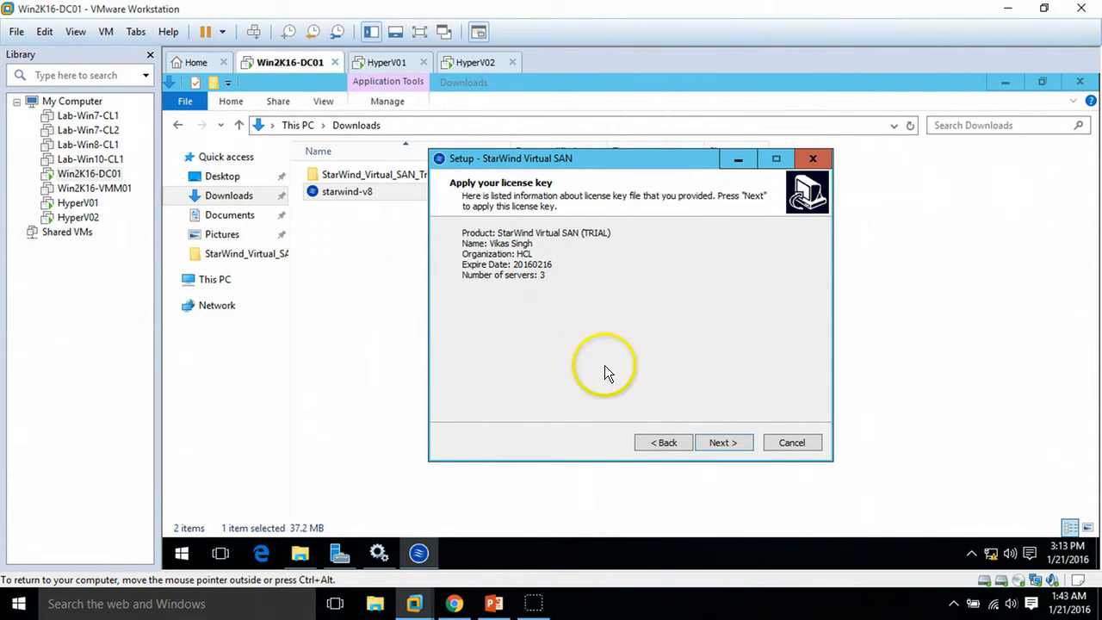
left_click(723, 442)
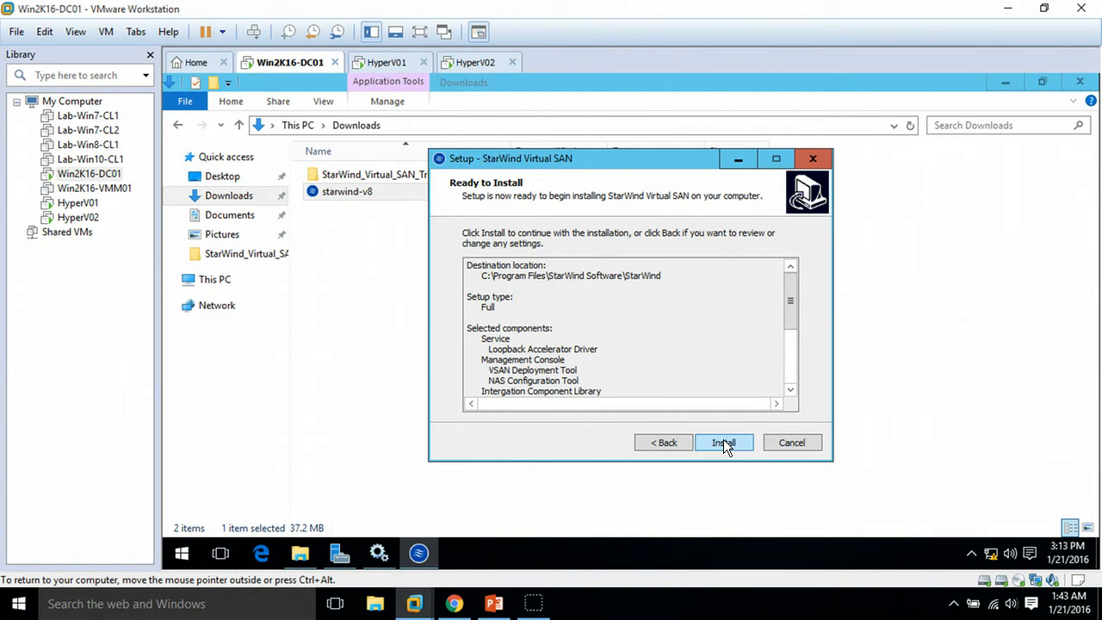
- Start the StarWind Virtual SAN installation and close the Downloads folder, keeping the setup progress window in view on the desktop
left_click(723, 443)
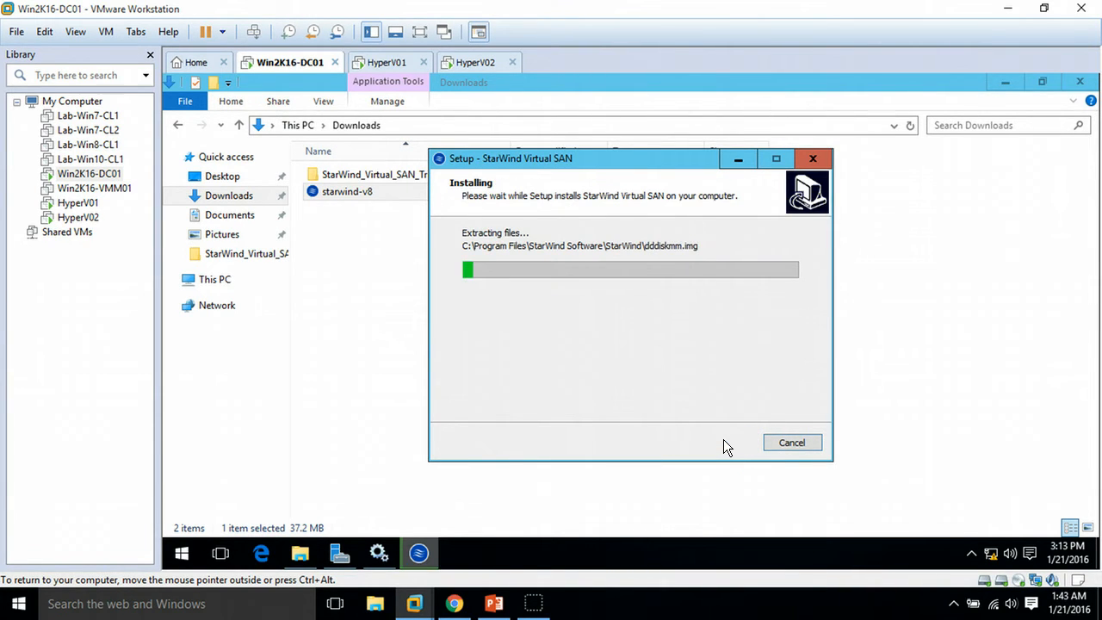
left_click(1079, 86)
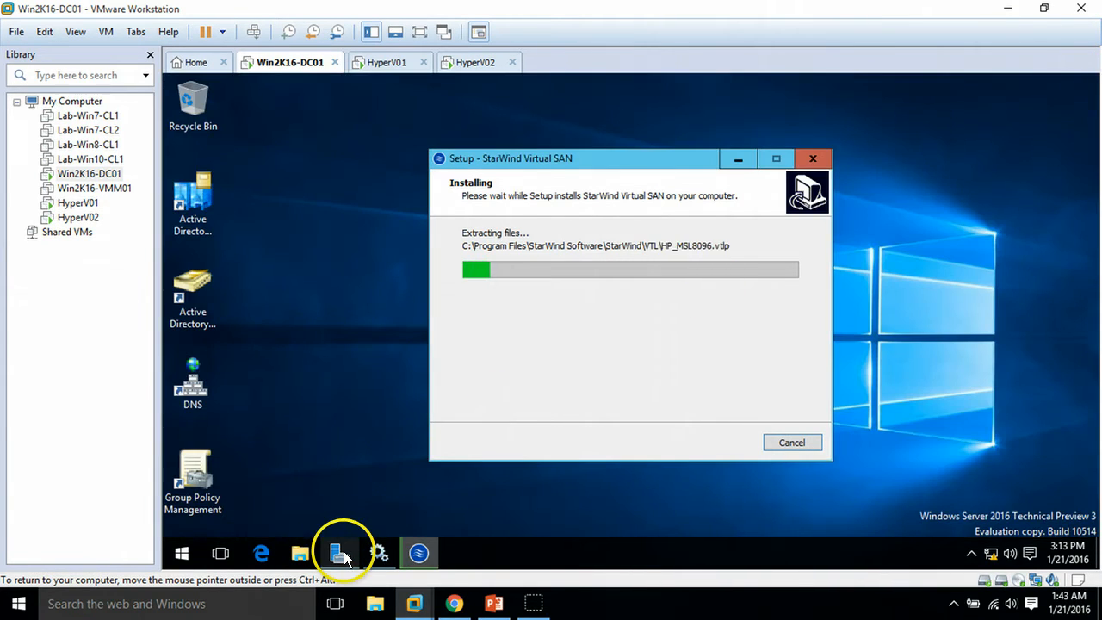
left_click(338, 555)
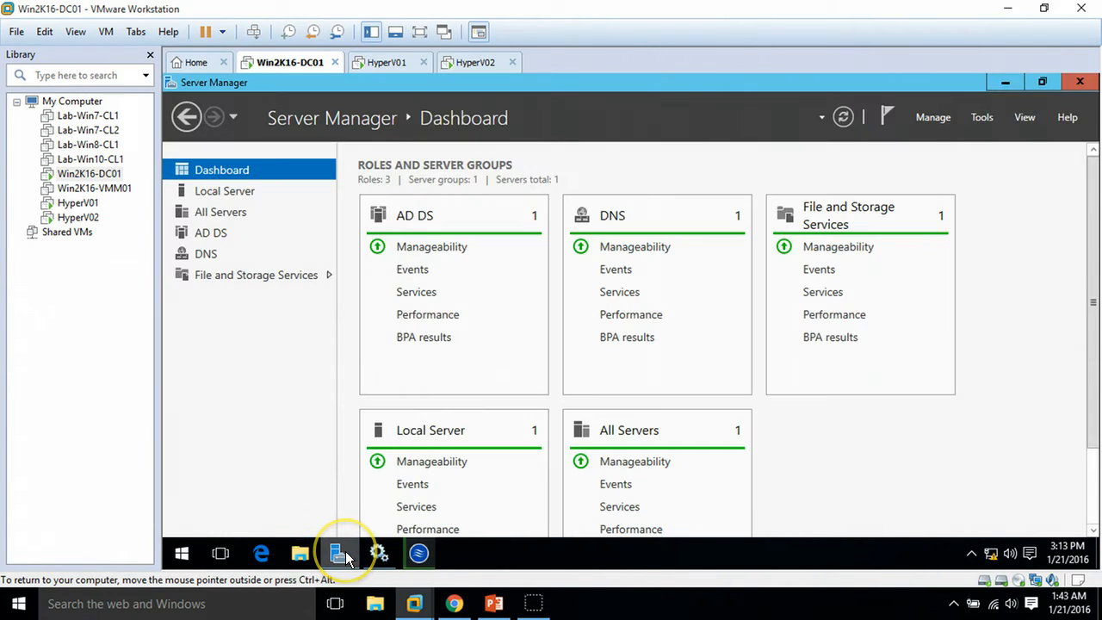
left_click(339, 555)
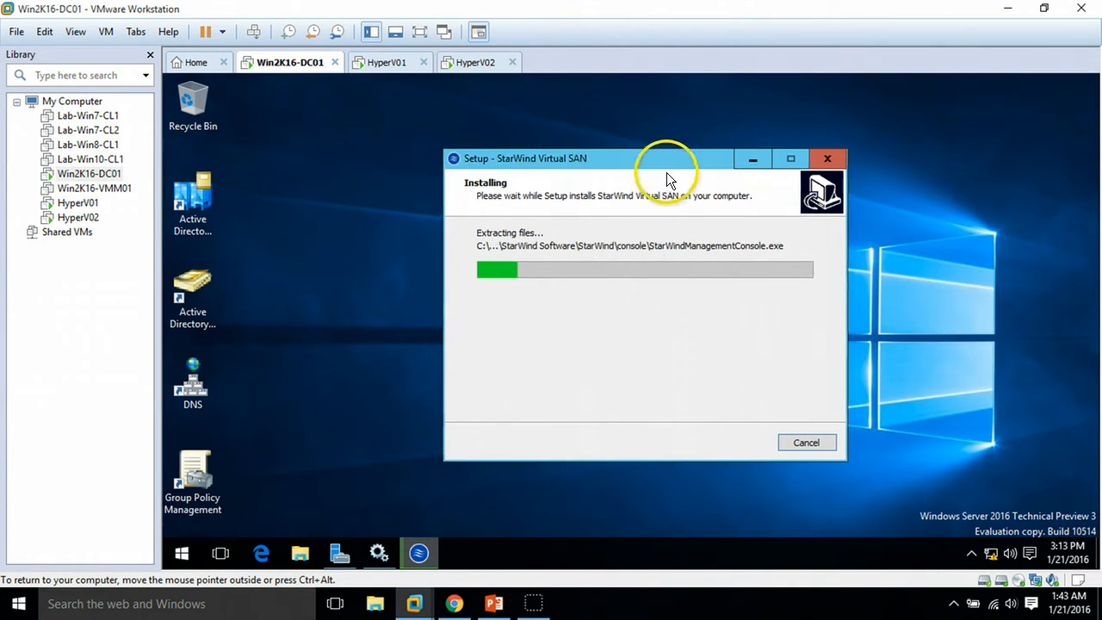
left_click_drag(618, 159, 599, 162)
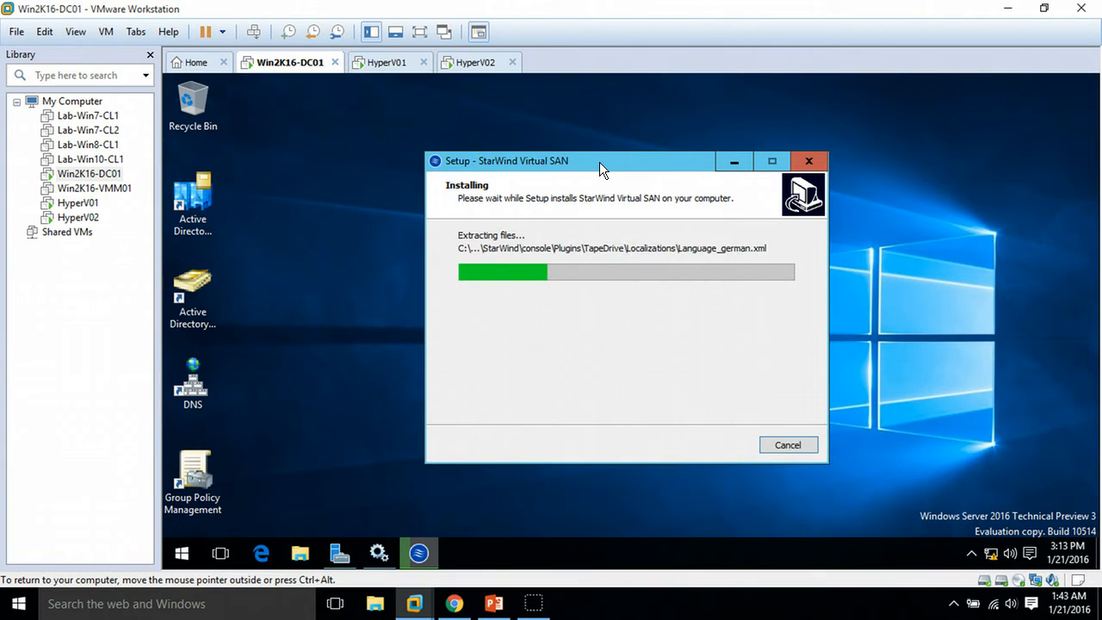
left_click(600, 155)
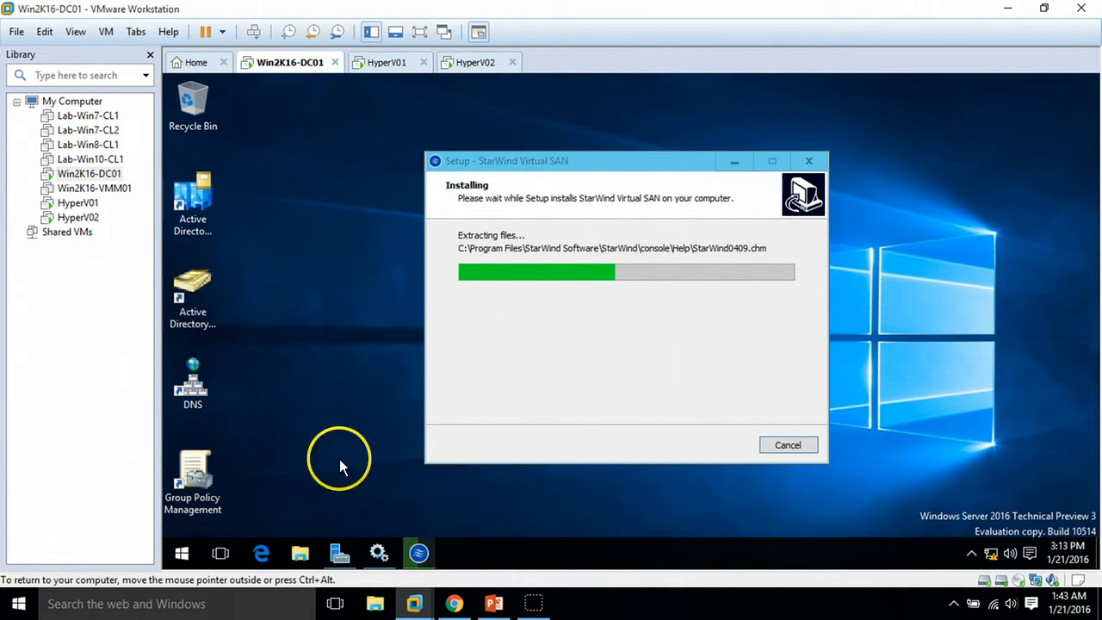
- Open Computer Management from Server Manager's tools and examine the SAN (E:) partition on Disk 1 in Disk Management
left_click(336, 554)
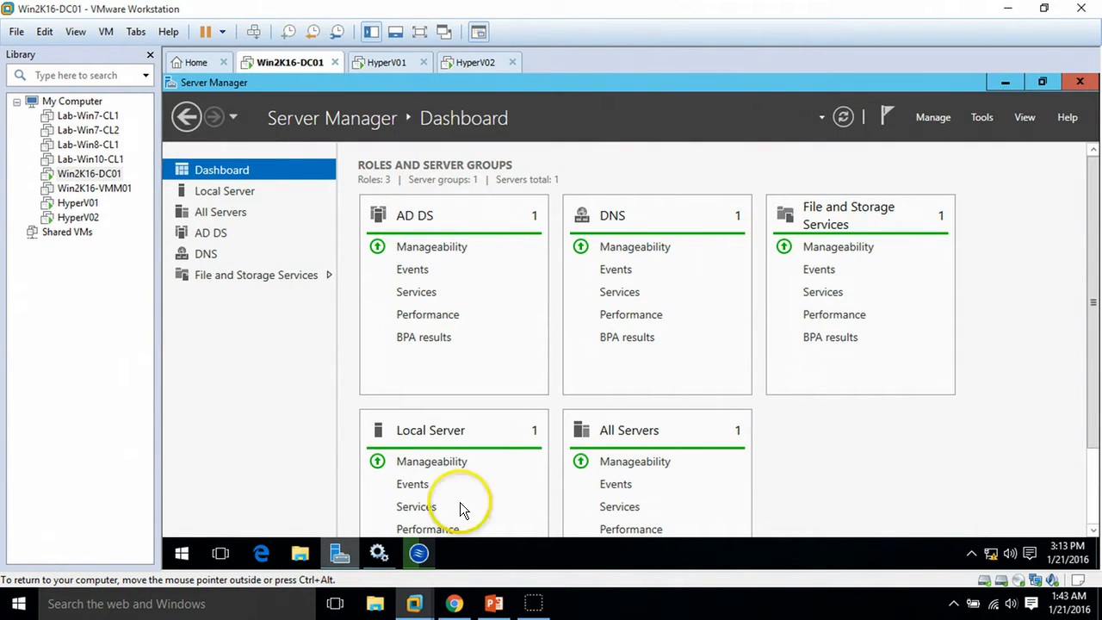
left_click(976, 121)
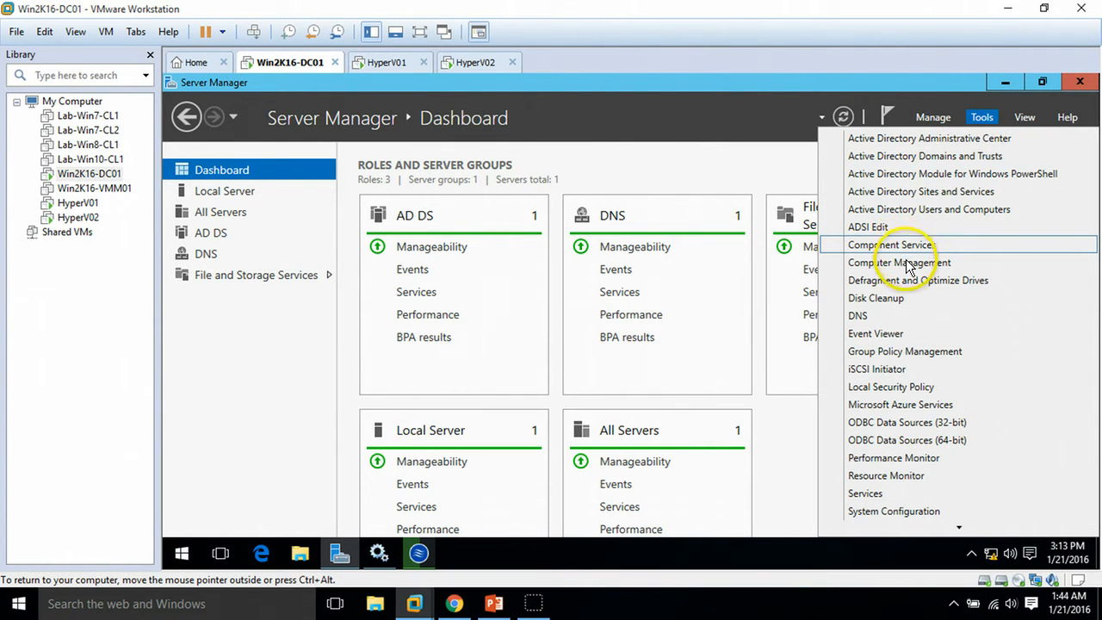
left_click(909, 249)
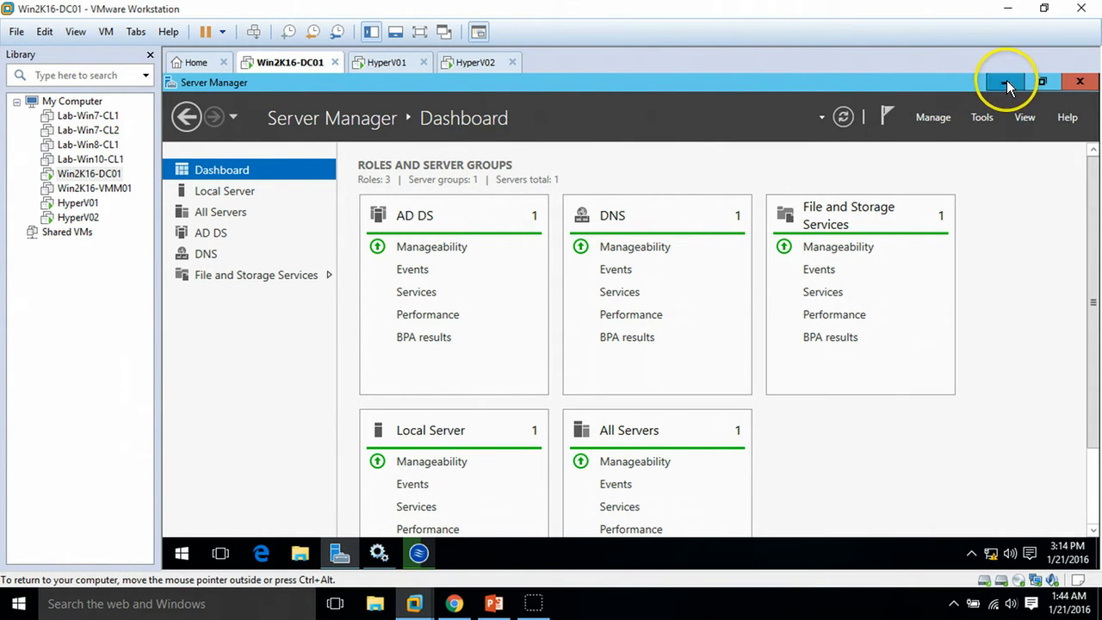
left_click(1007, 82)
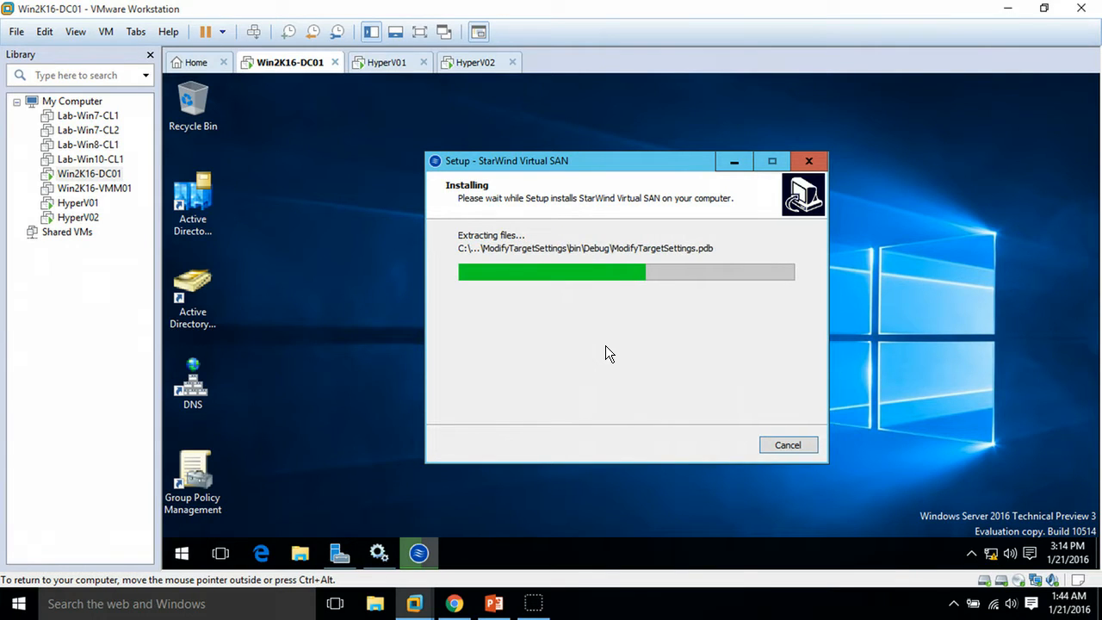
left_click(591, 393)
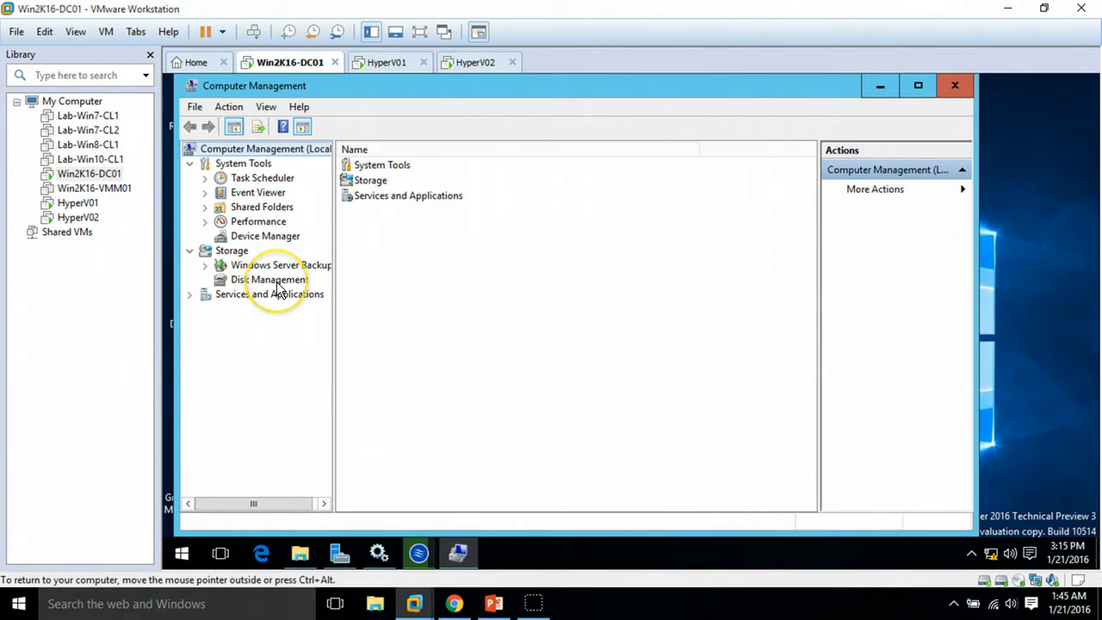
left_click(277, 284)
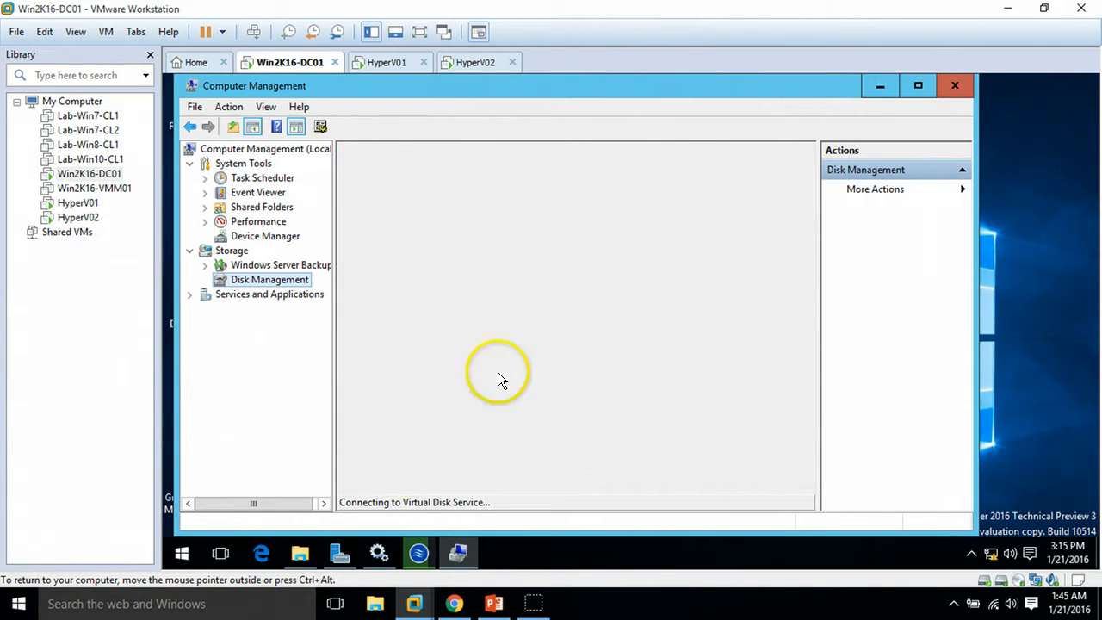
double_click(723, 86)
left_click(471, 449)
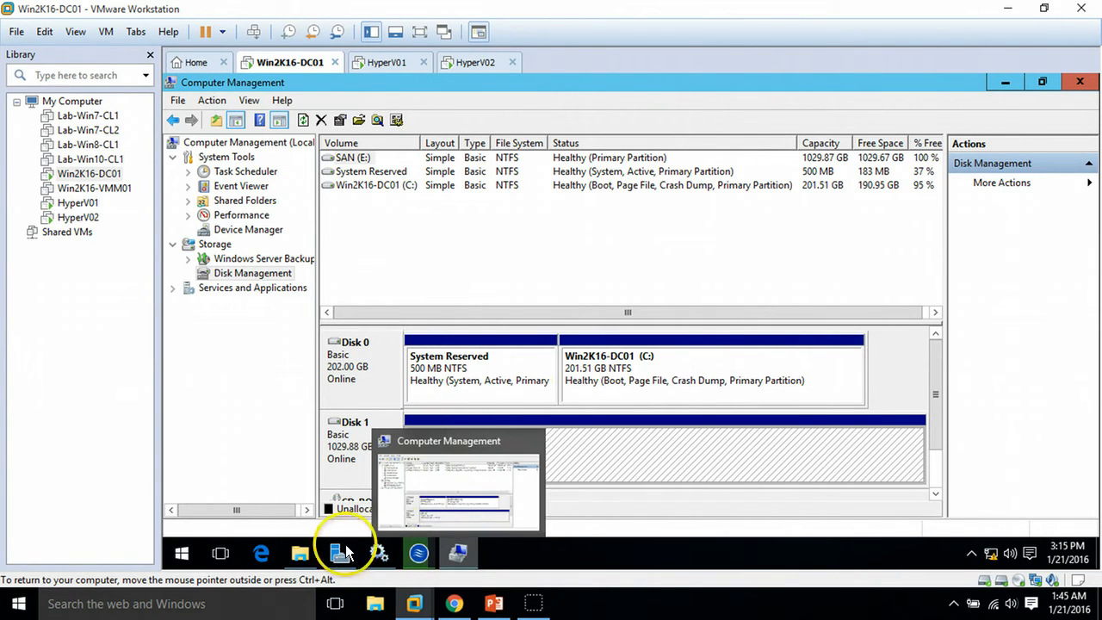
- Look inside the SAN (E:) drive in File Explorer, and minimize the open windows to return to the setup
left_click(303, 556)
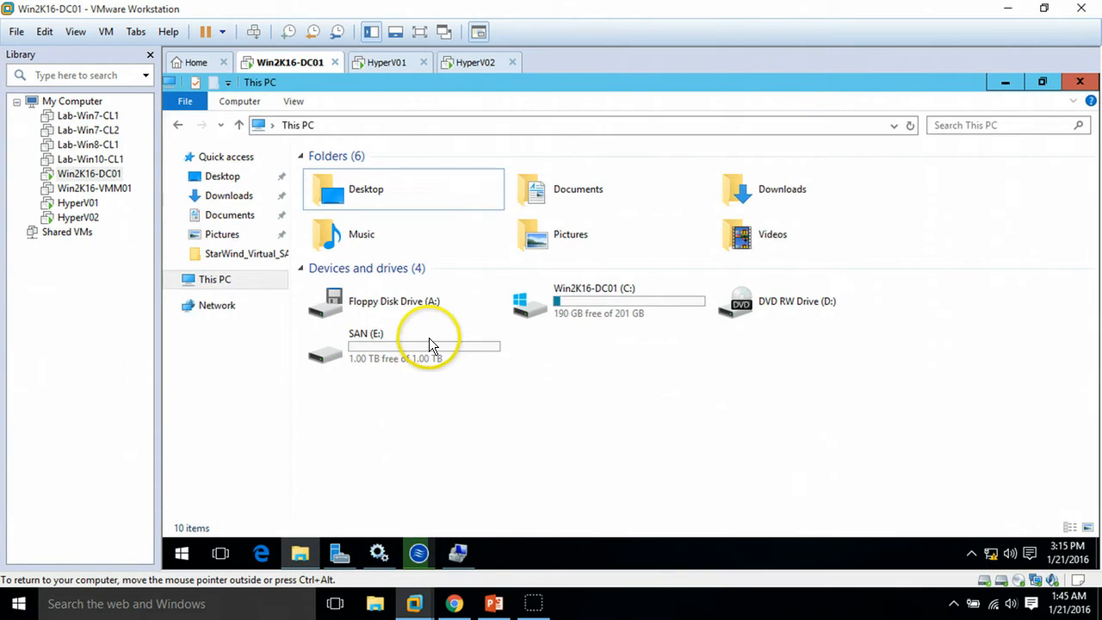
double_click(428, 343)
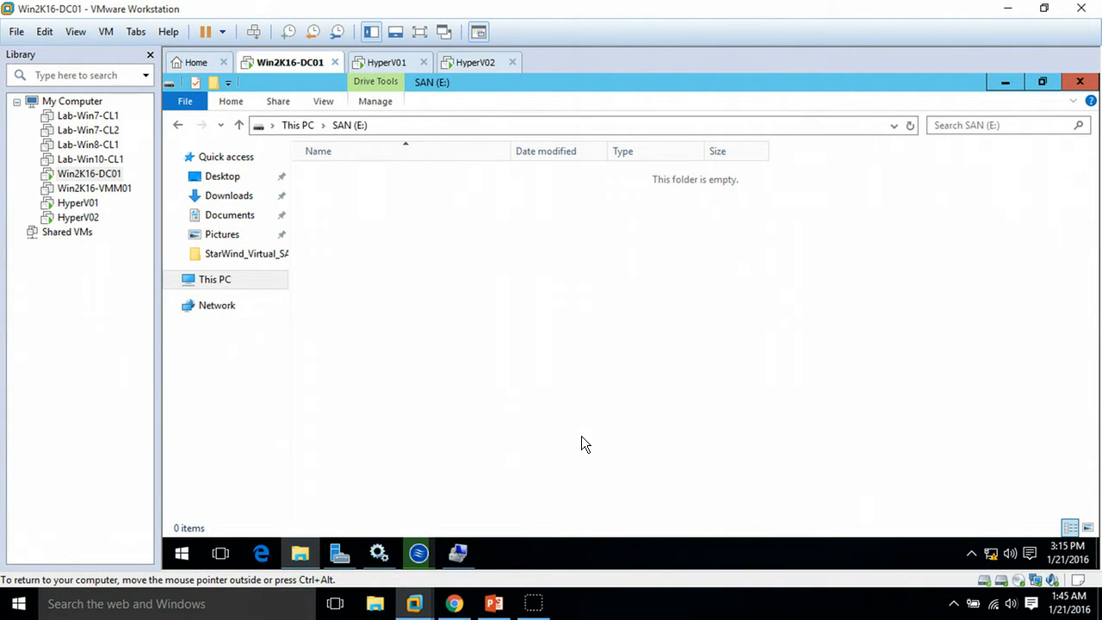
left_click(1007, 80)
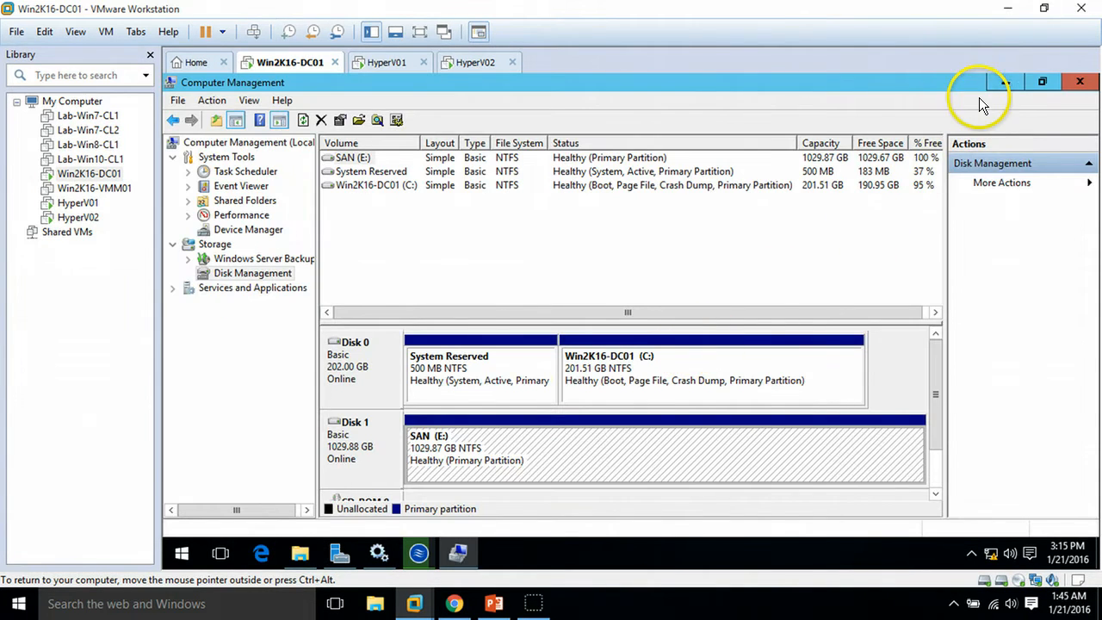
left_click(1004, 83)
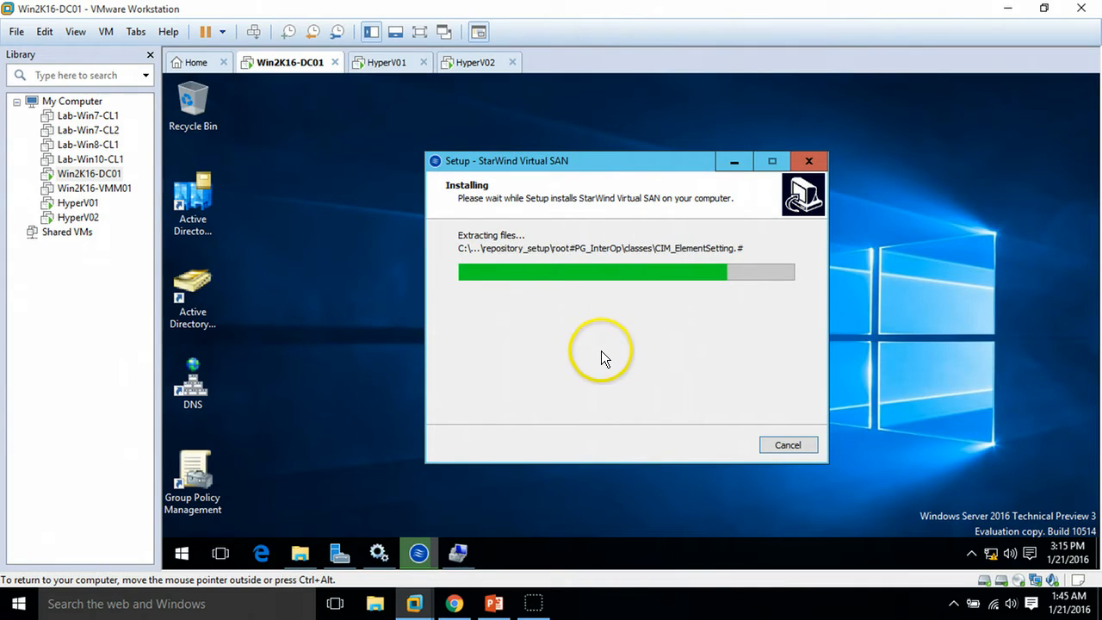
- Recheck the SAN (E:) partition in Disk Management and view the drive's free space under This PC
left_click(459, 552)
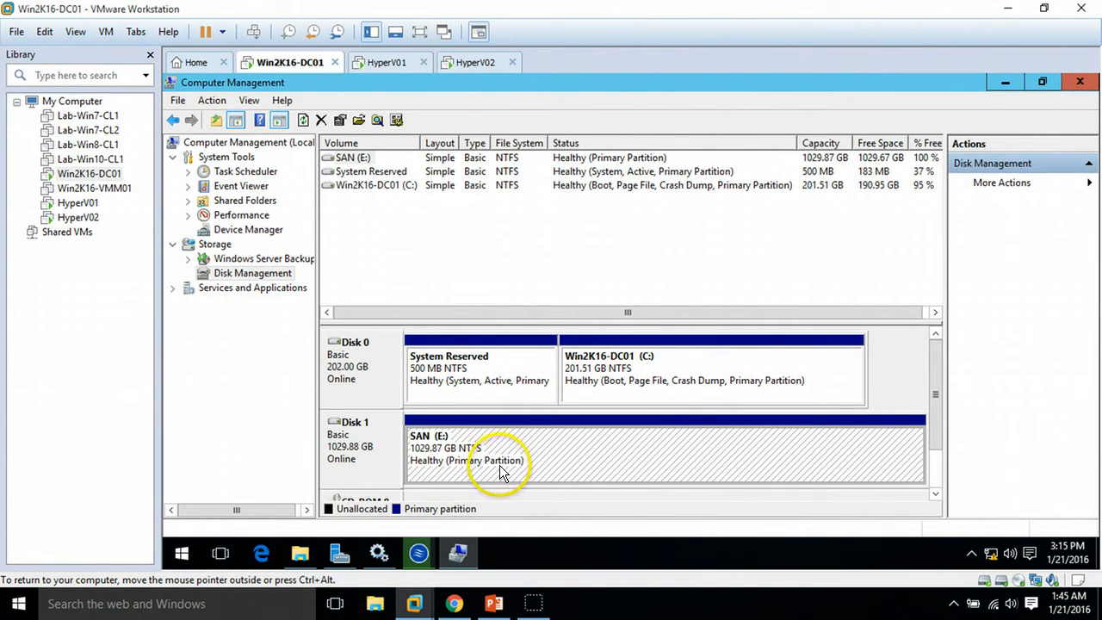
left_click(459, 553)
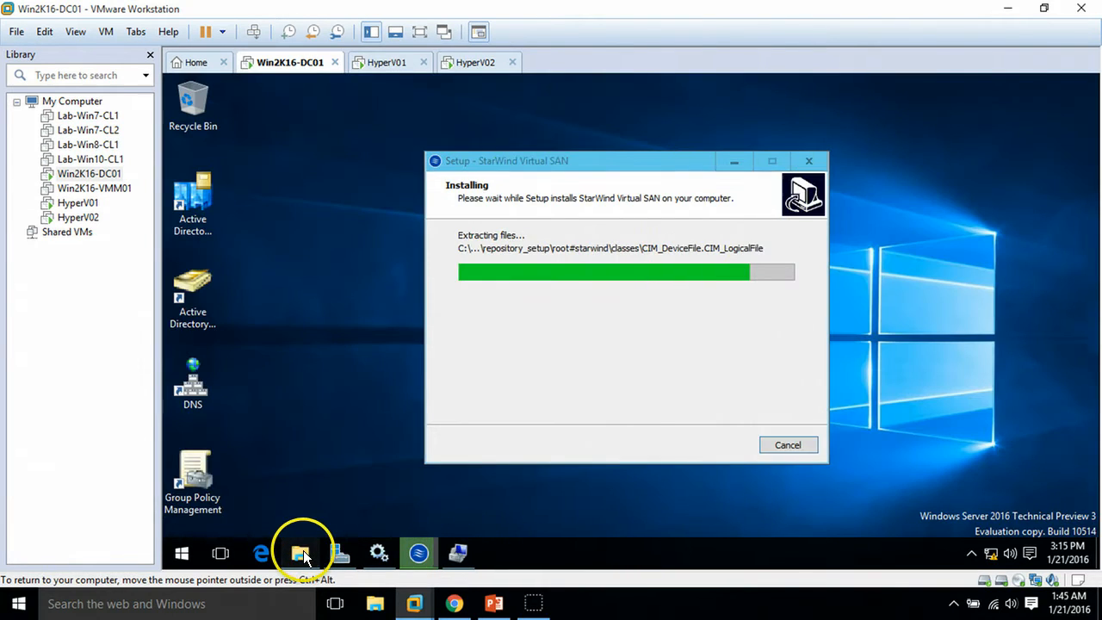
left_click(301, 552)
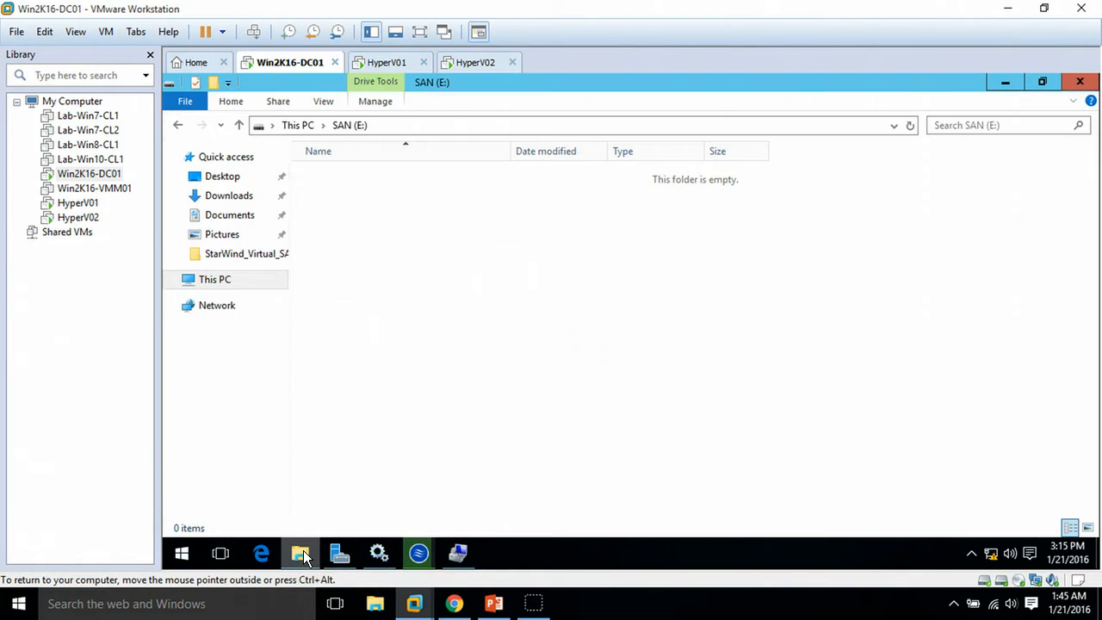
left_click(226, 282)
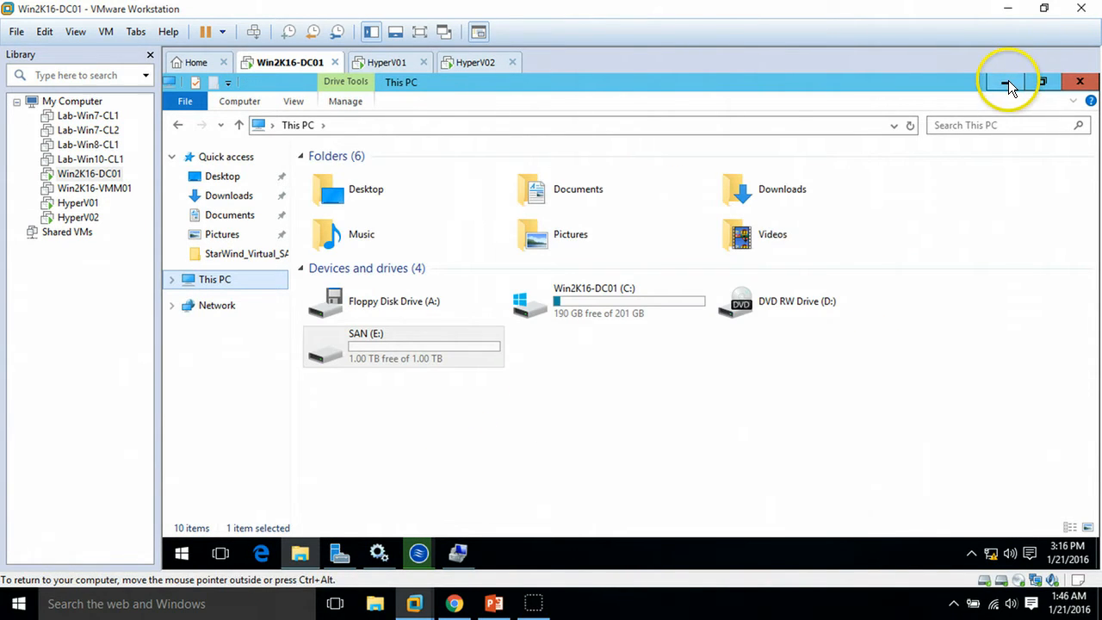
left_click(1006, 82)
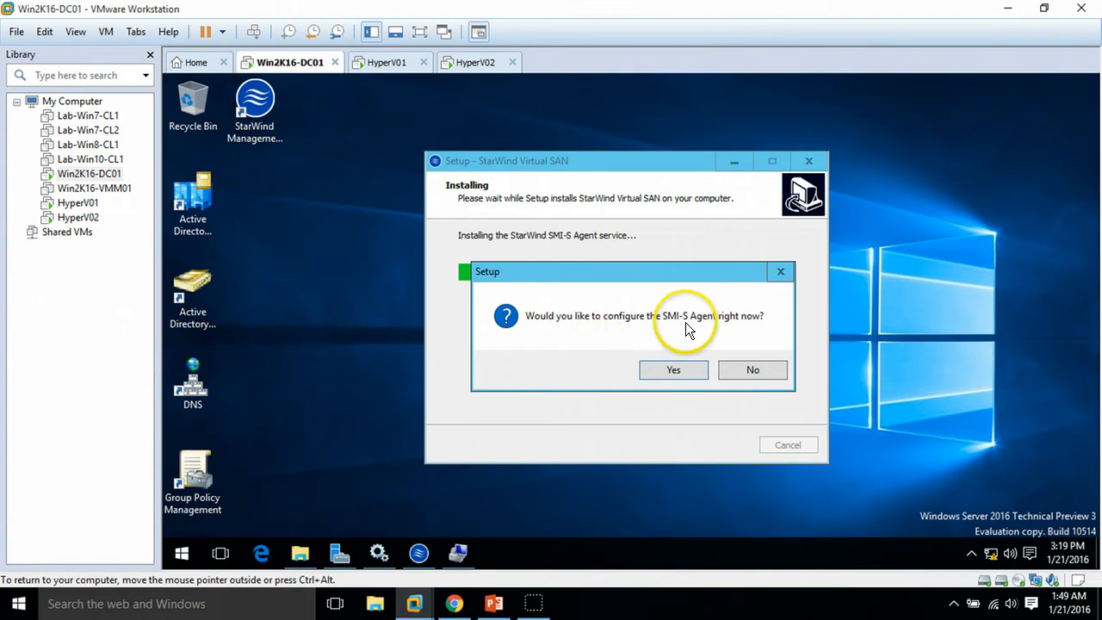
- Agree to configure the SMI-S Agent, review its storage system host settings, and accept the defaults with localhost as StorageSystemIPAddress
left_click(683, 373)
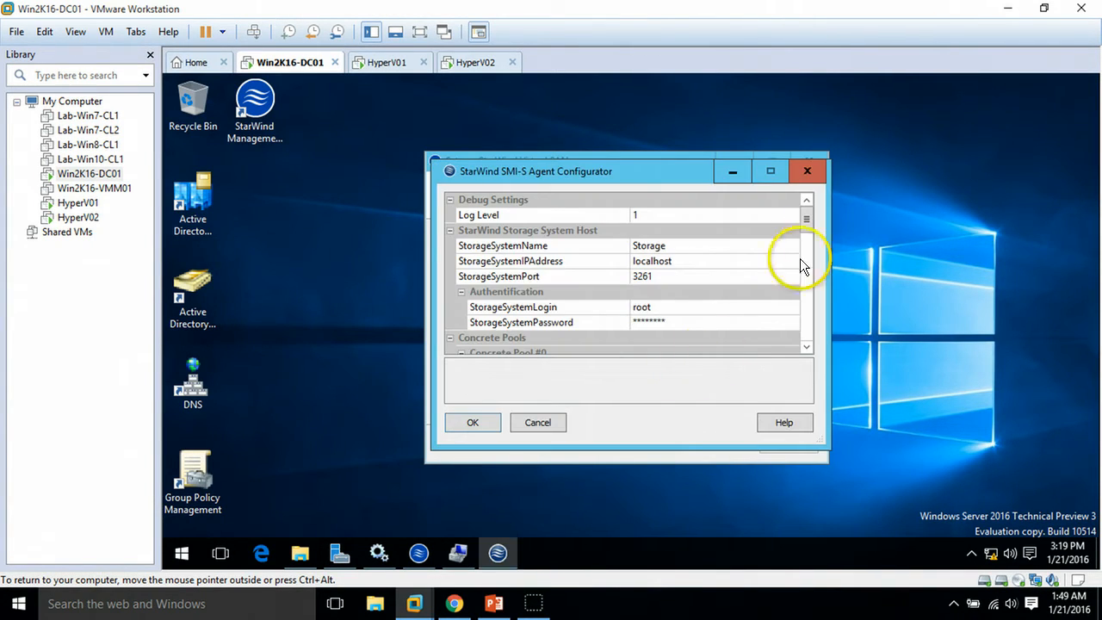
mouse_move(809, 218)
left_mouse_down()
mouse_move(795, 341)
mouse_move(811, 290)
mouse_move(809, 205)
left_mouse_up()
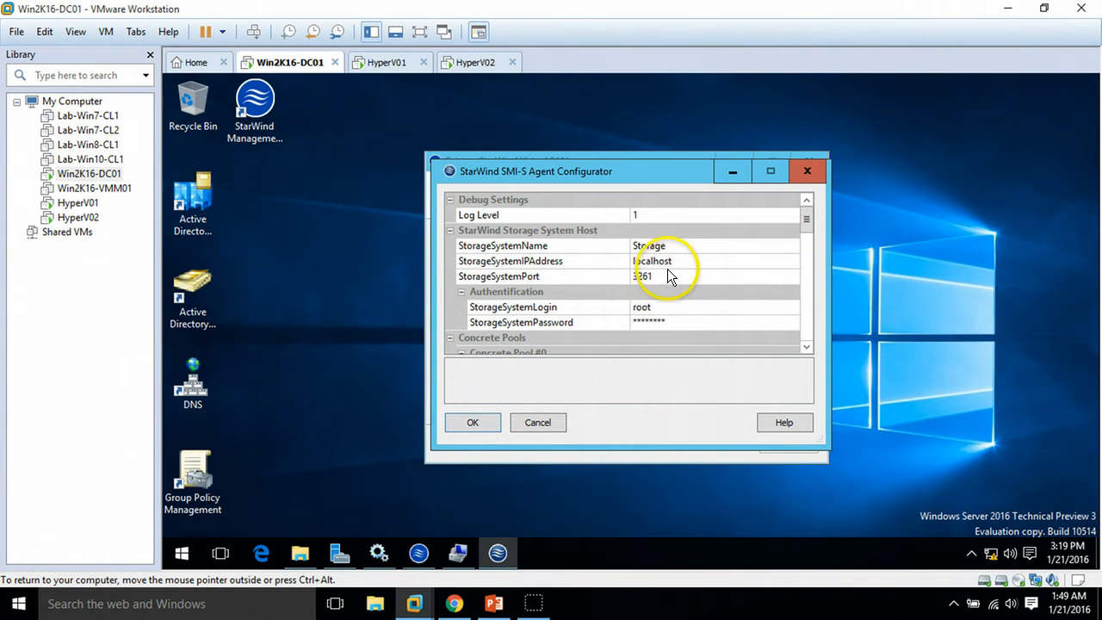
left_click(695, 257)
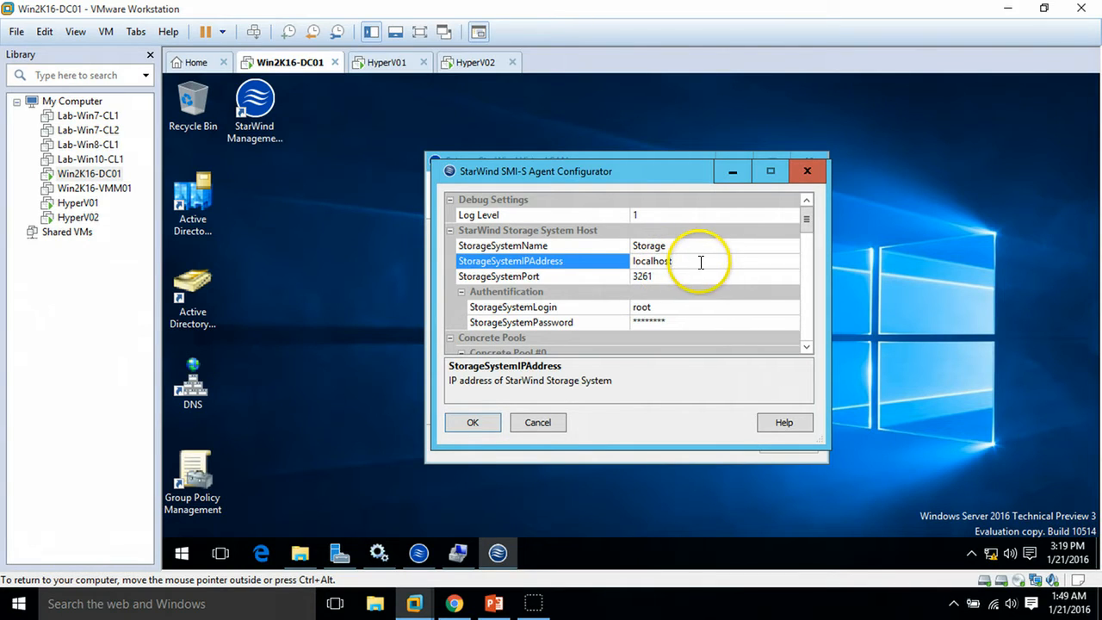
left_click(483, 420)
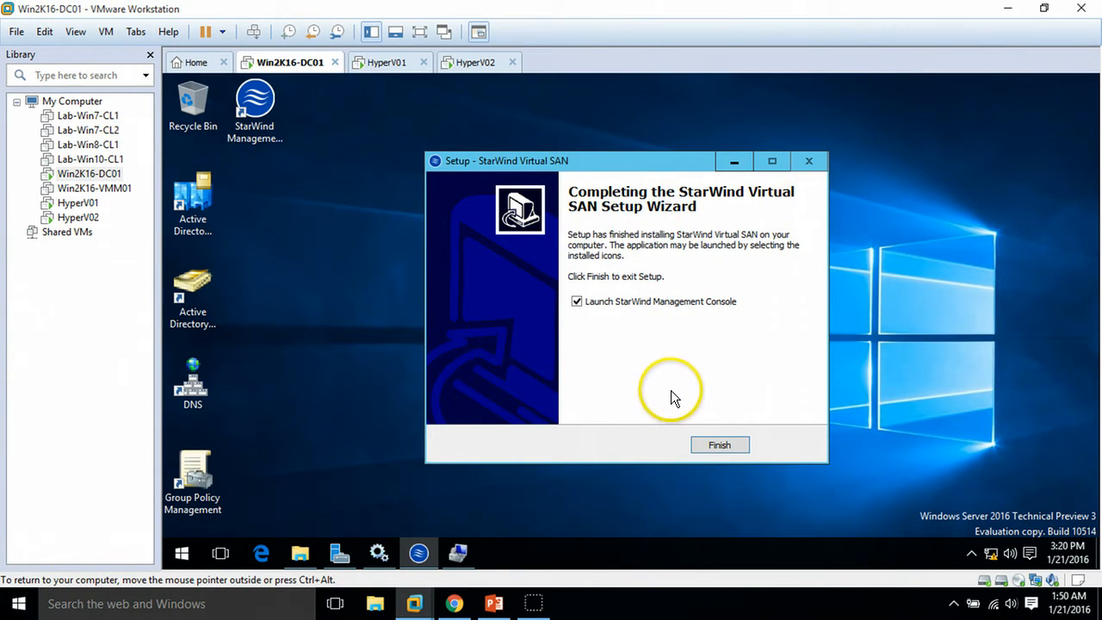
- Finish the setup with StarWind Management Console launching, and choose drive E as the default storage pool path
left_click(730, 447)
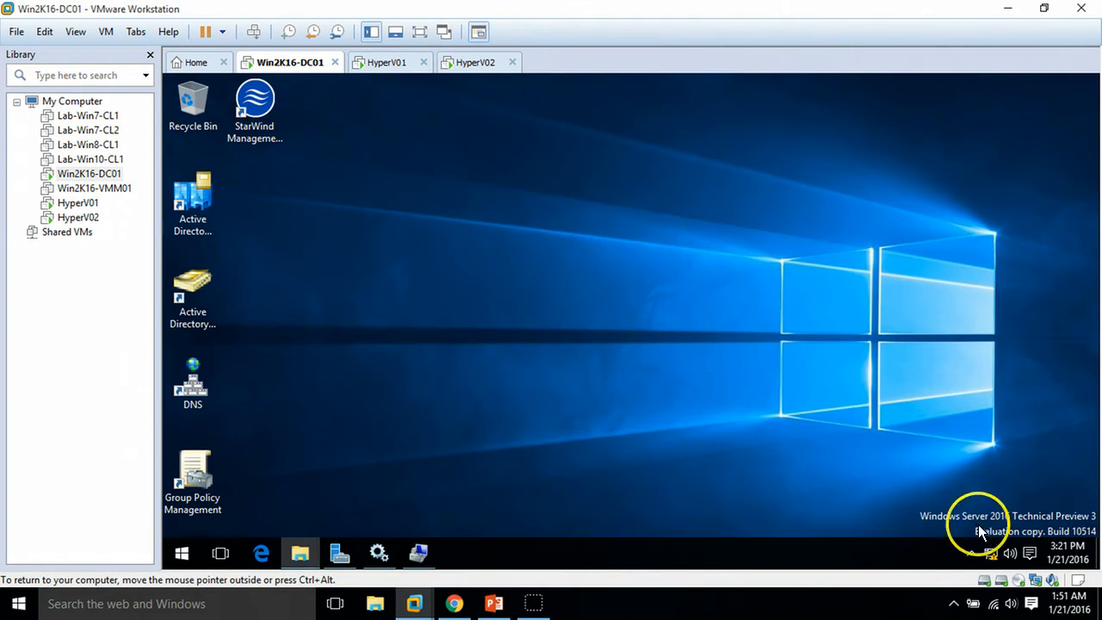
double_click(969, 556)
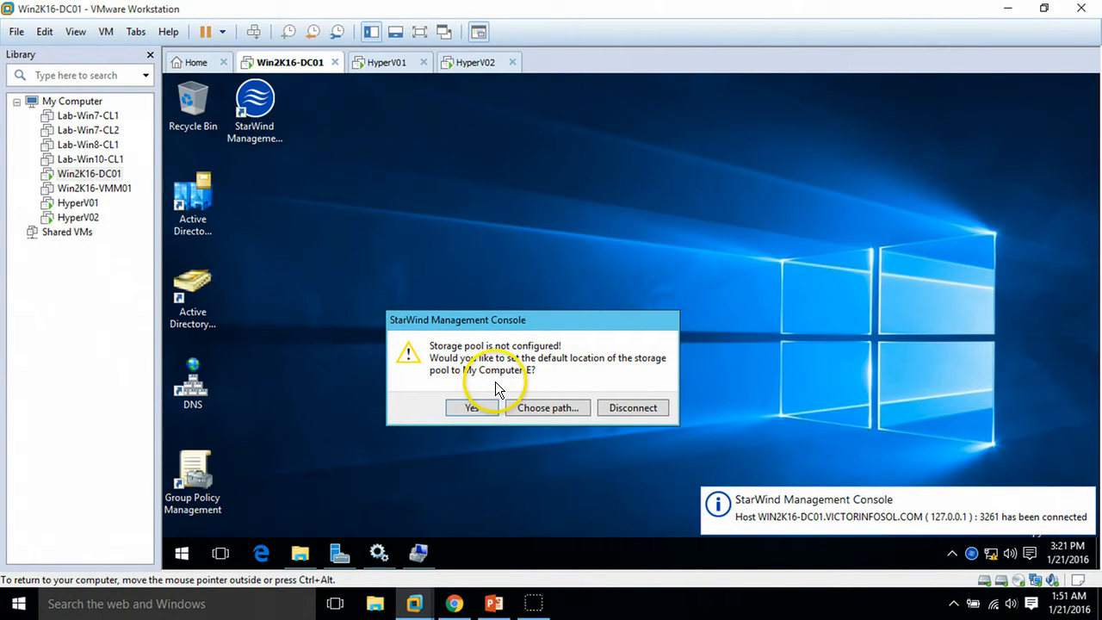
left_click(550, 410)
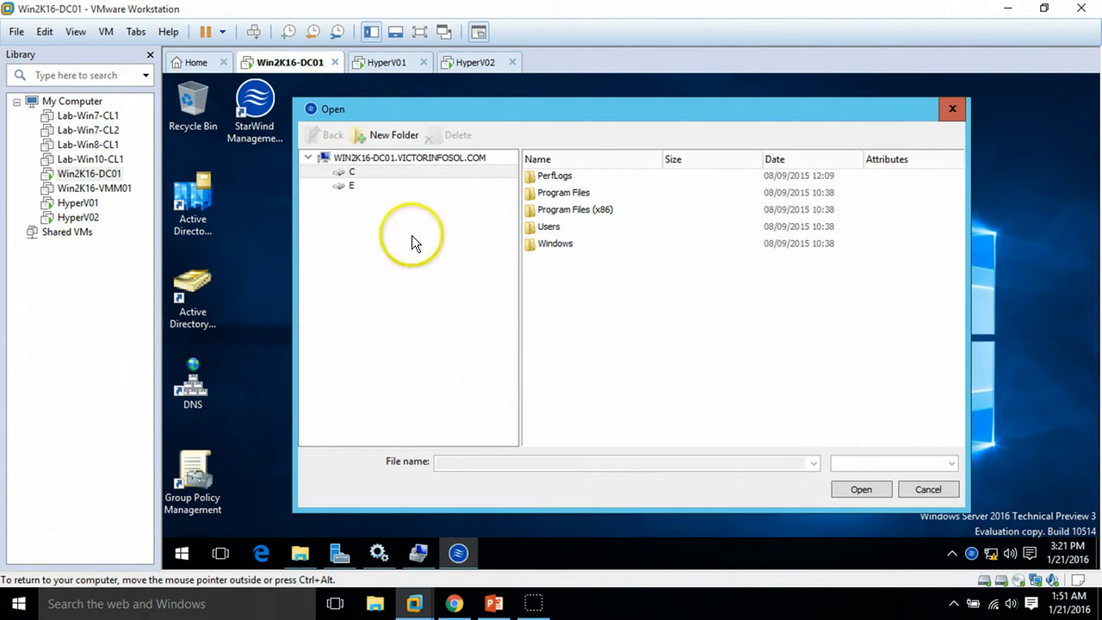
left_click(345, 185)
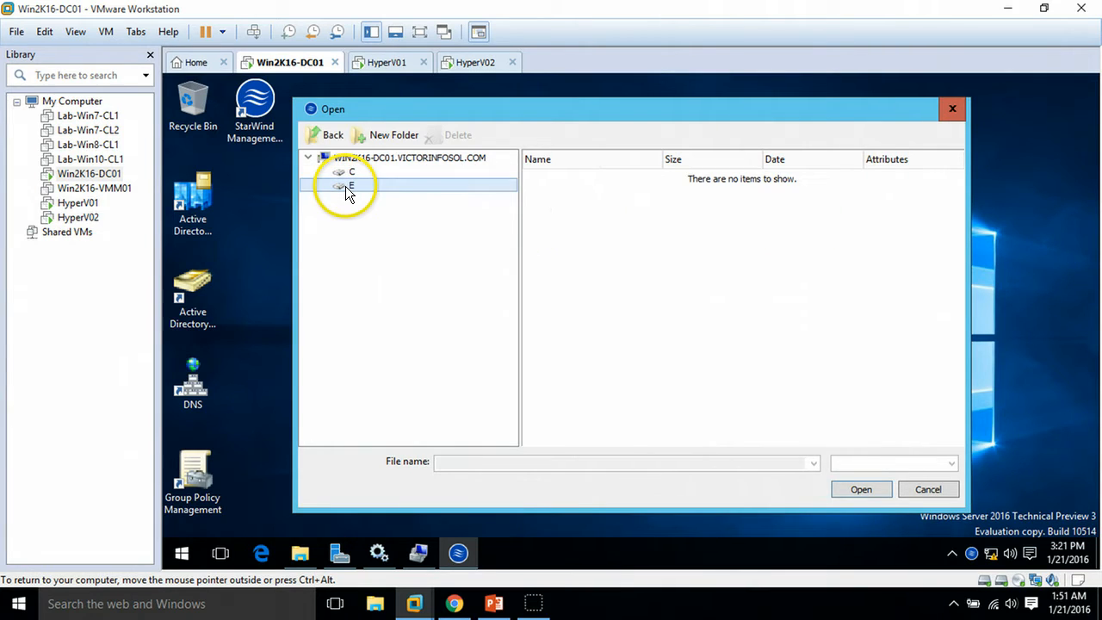
left_click(861, 489)
- Check the SAN (E:) drive in File Explorer for new storage pool content, refresh the folder, and return to This PC
left_click(300, 552)
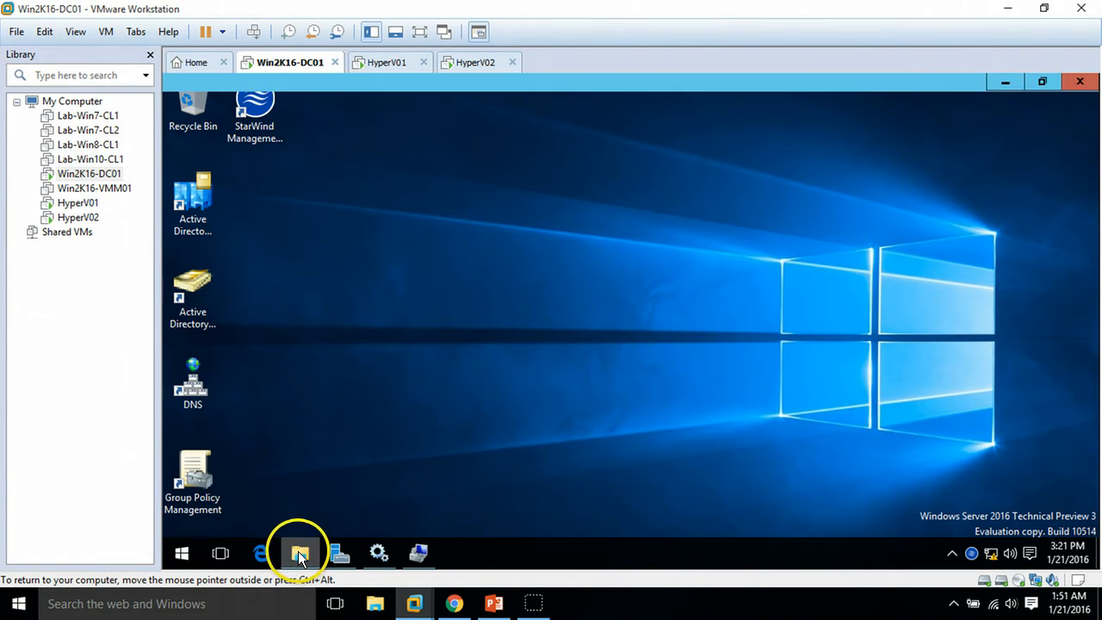
left_click(430, 349)
double_click(444, 376)
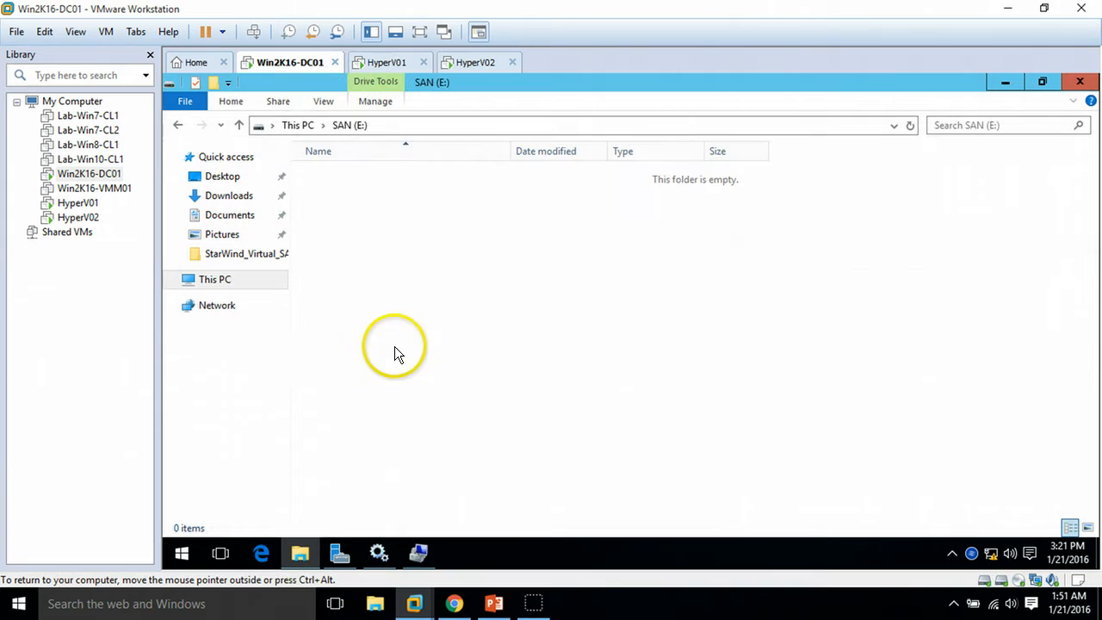
right_click(455, 242)
left_click(506, 311)
right_click(400, 256)
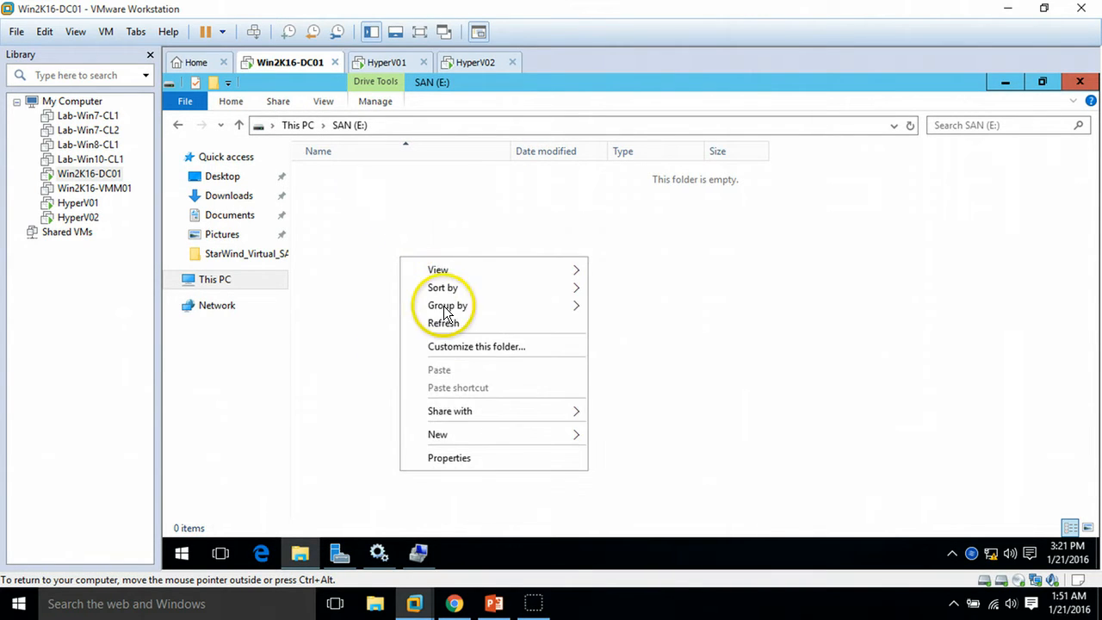
left_click(448, 322)
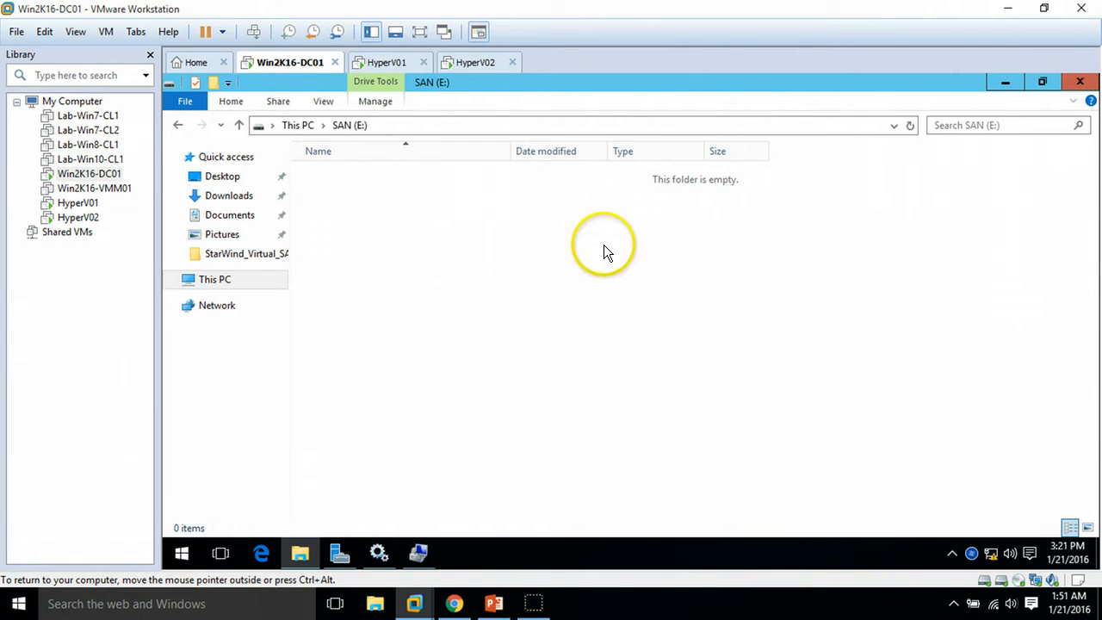
left_click(215, 279)
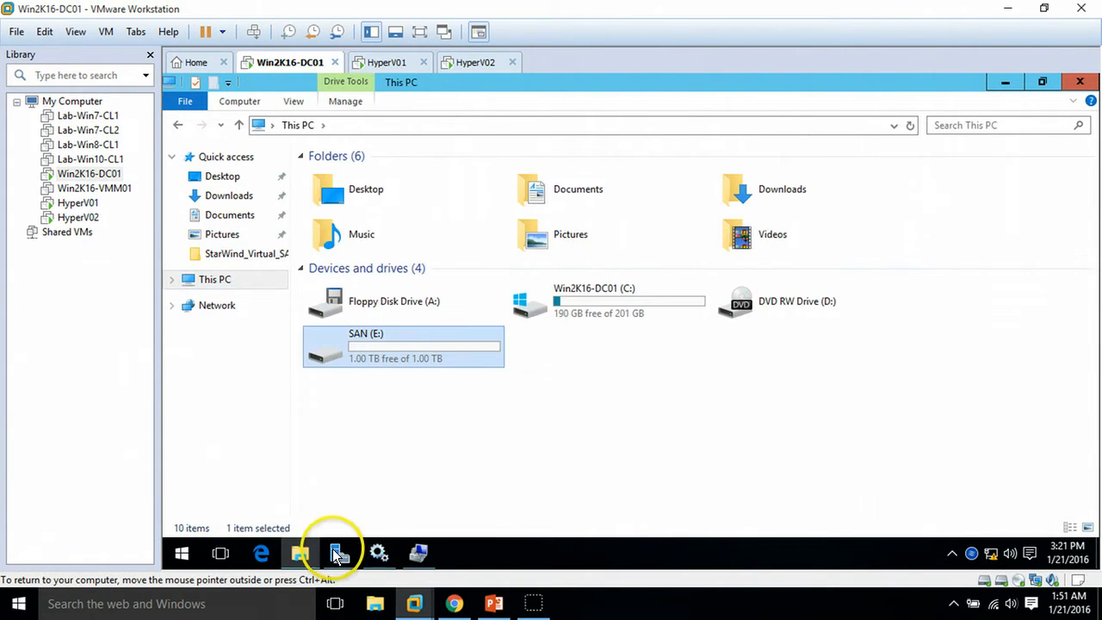
- Open StarWind Management Console on Win2K16-DC01, adjust the server tree width, and connect to the WIN2K16-DC01 server
left_click(303, 552)
left_click(951, 551)
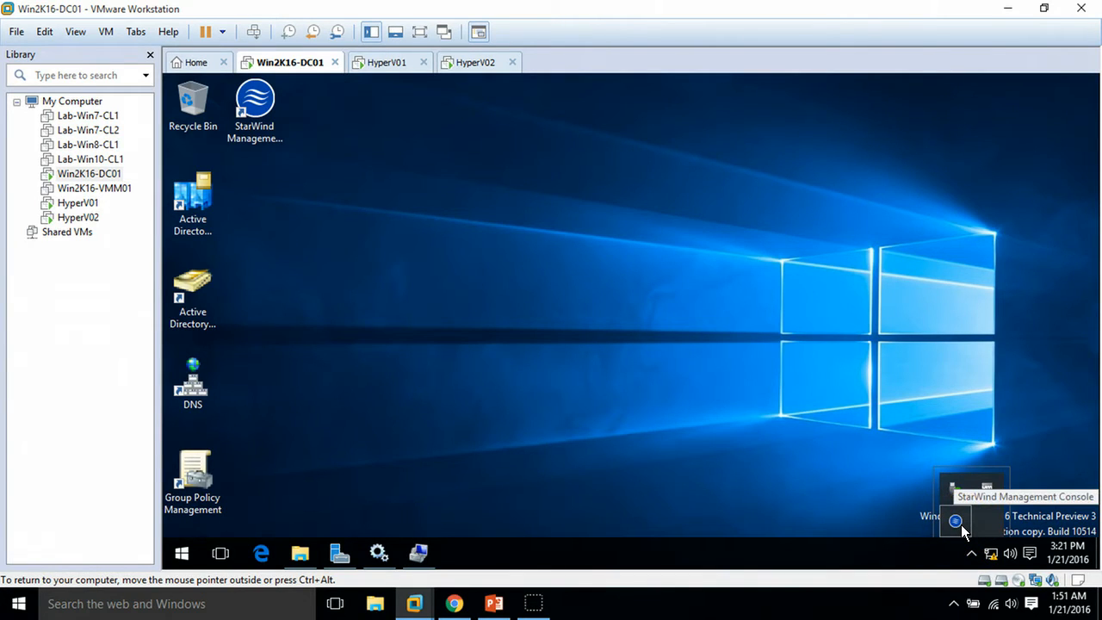
left_click(961, 525)
left_click(826, 108)
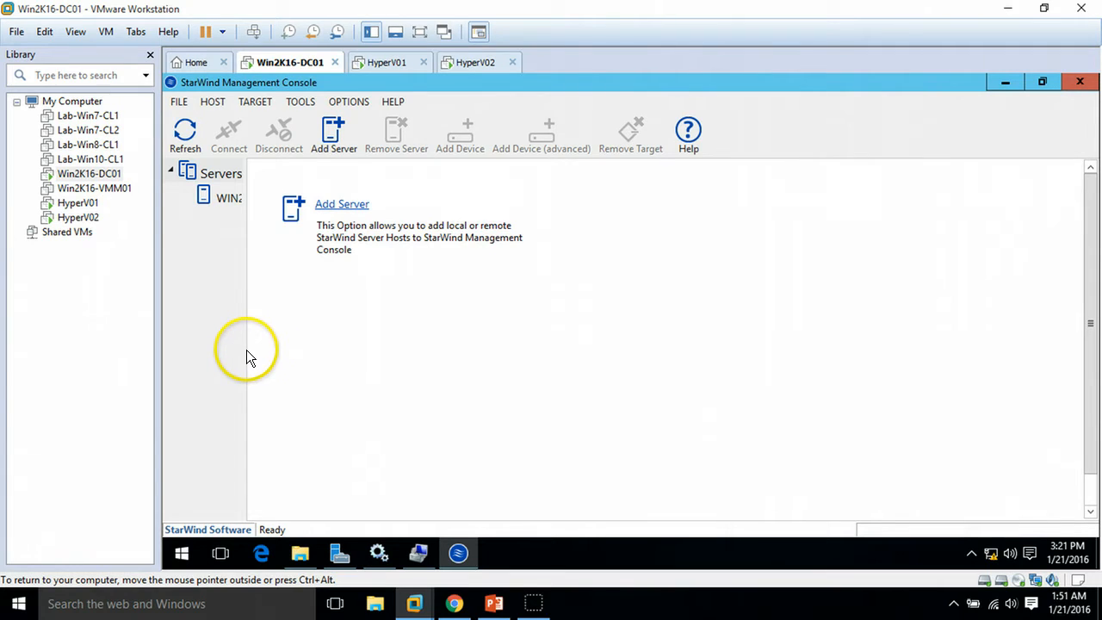
left_click_drag(247, 342, 416, 318)
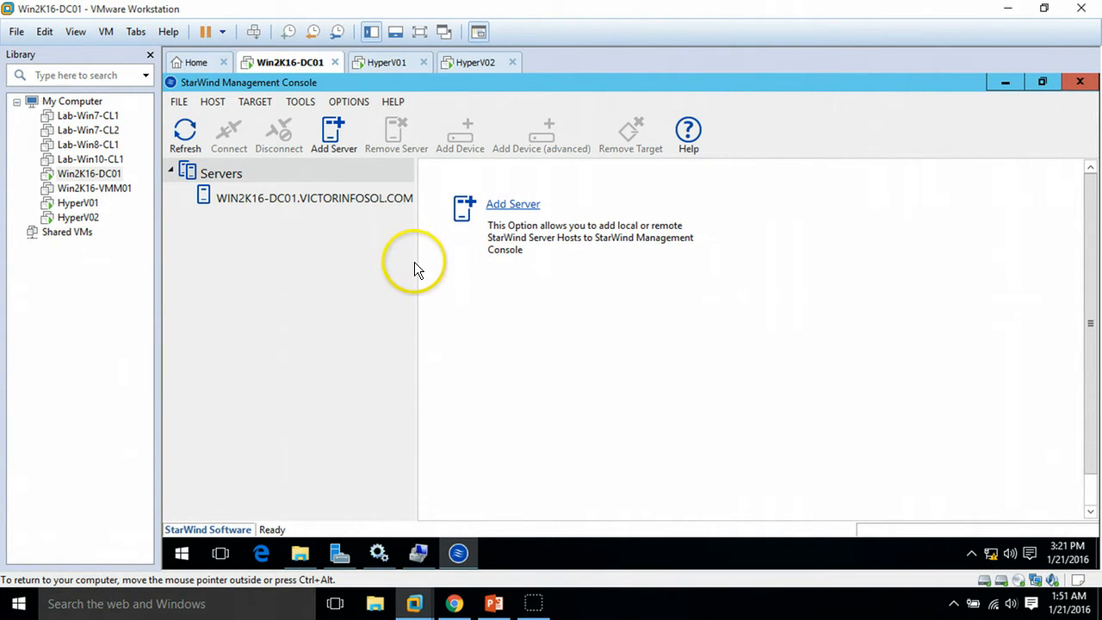
left_click_drag(414, 261, 335, 274)
left_click(258, 199)
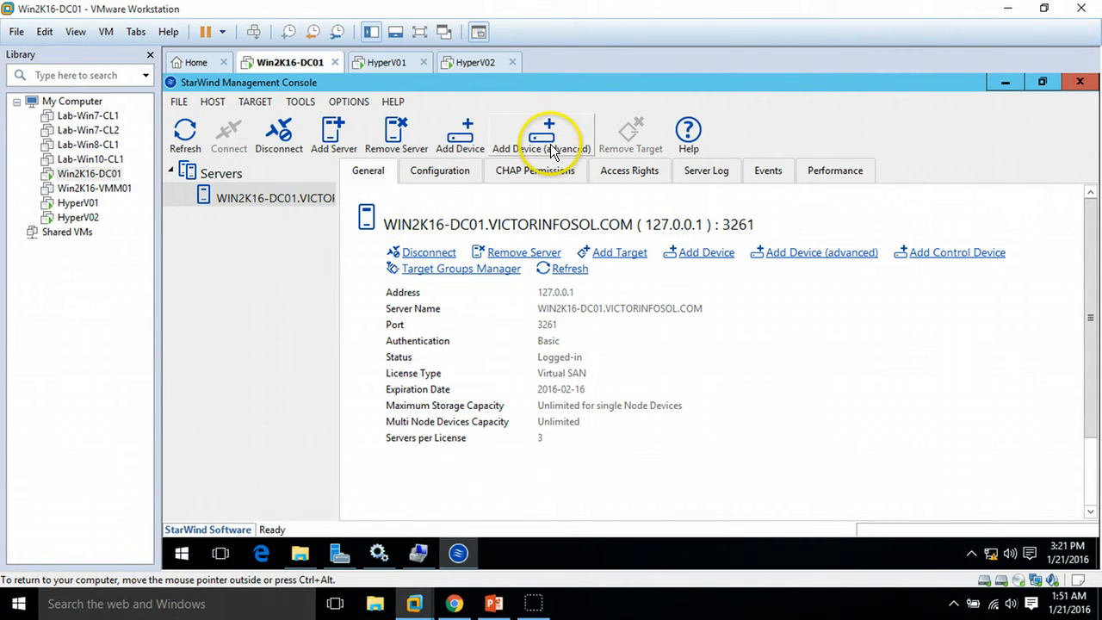
- Start adding an advanced hard disk device as a new virtual disk named Disk01 on drive E with a size of 10 GB
left_click(551, 143)
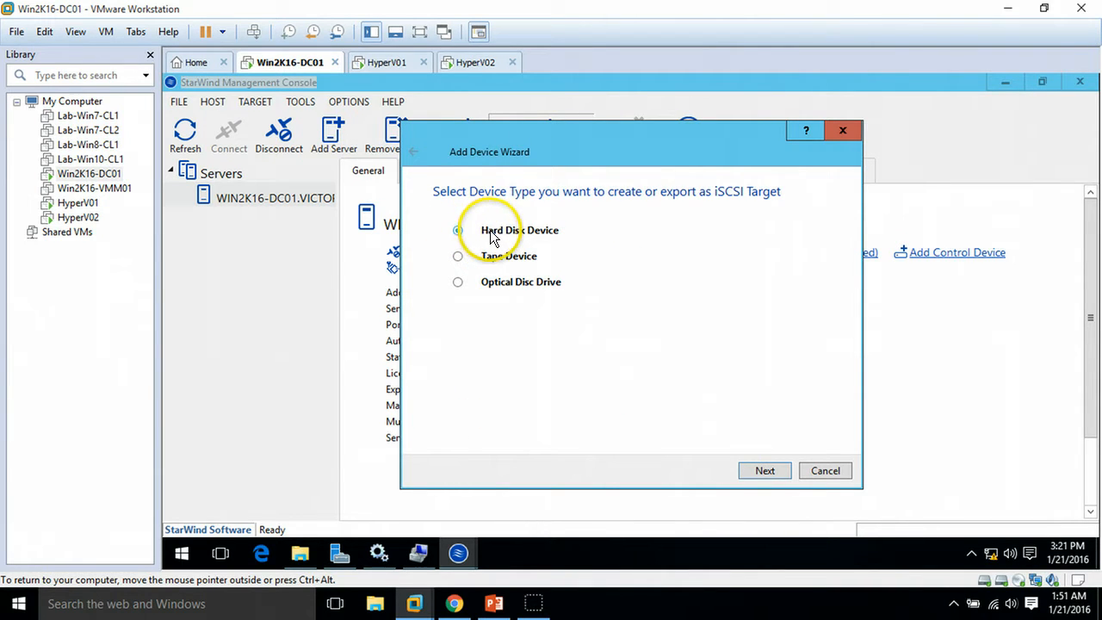
left_click(764, 470)
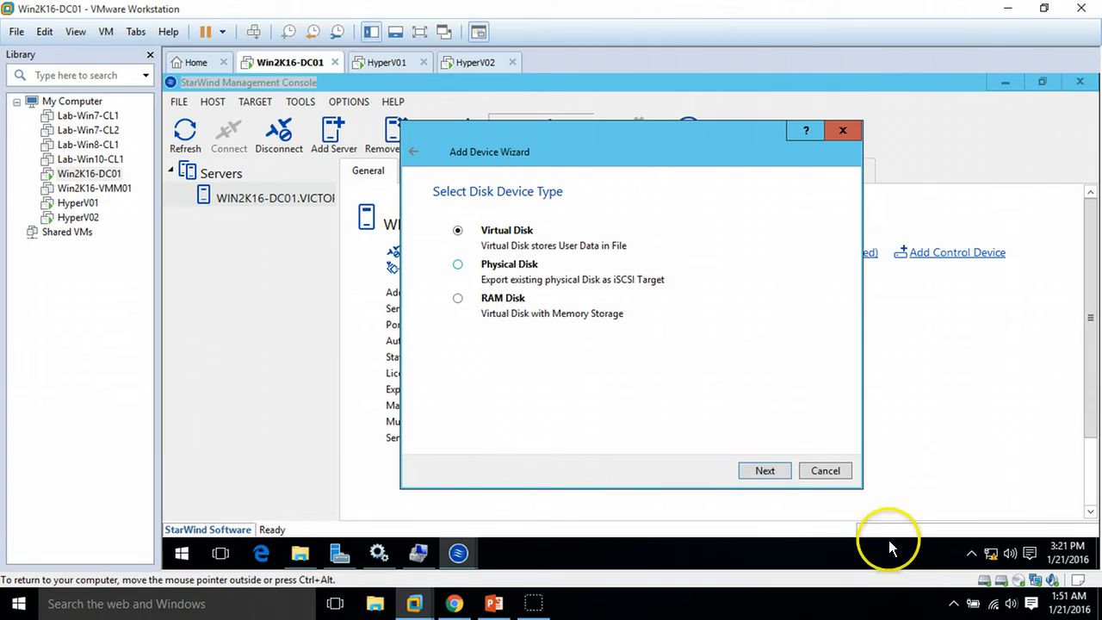
left_click(774, 471)
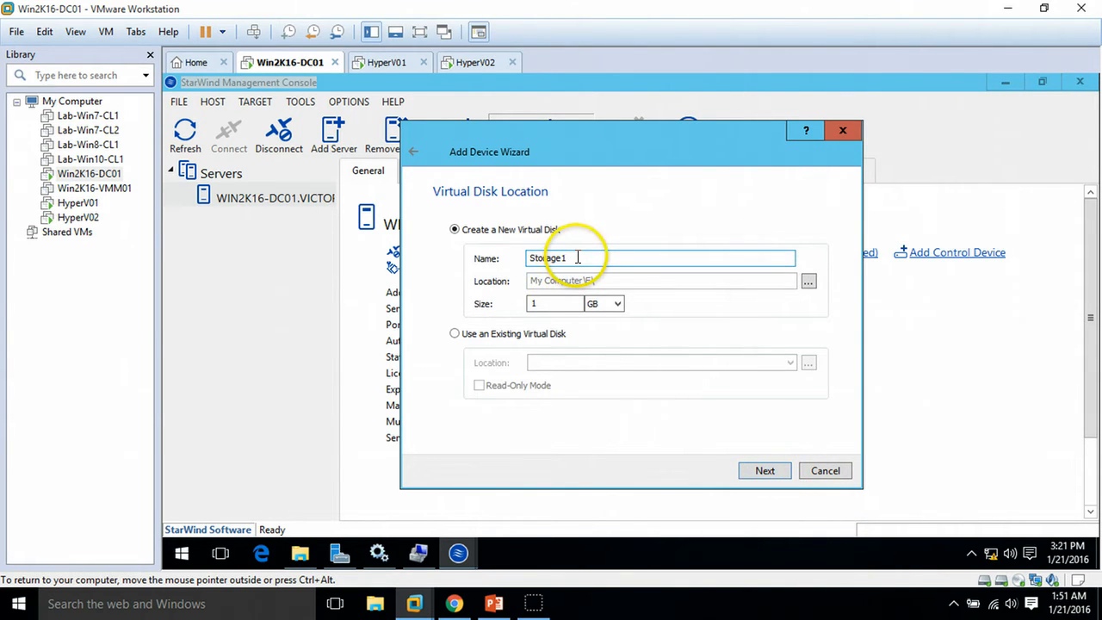
left_click_drag(592, 258, 511, 269)
type("Disk01")
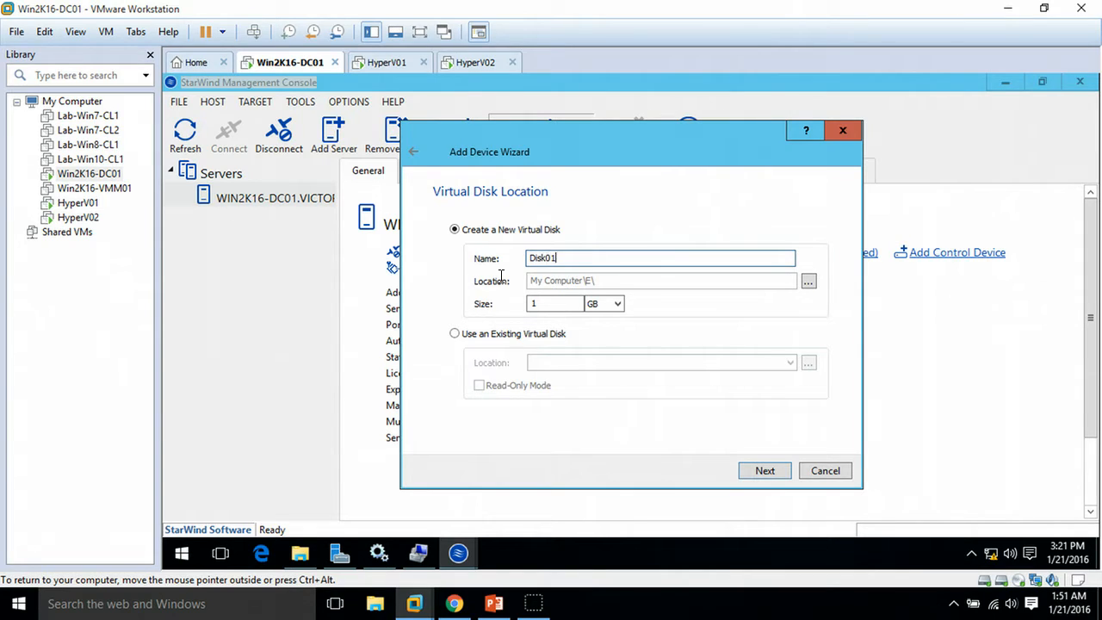
left_click(559, 302)
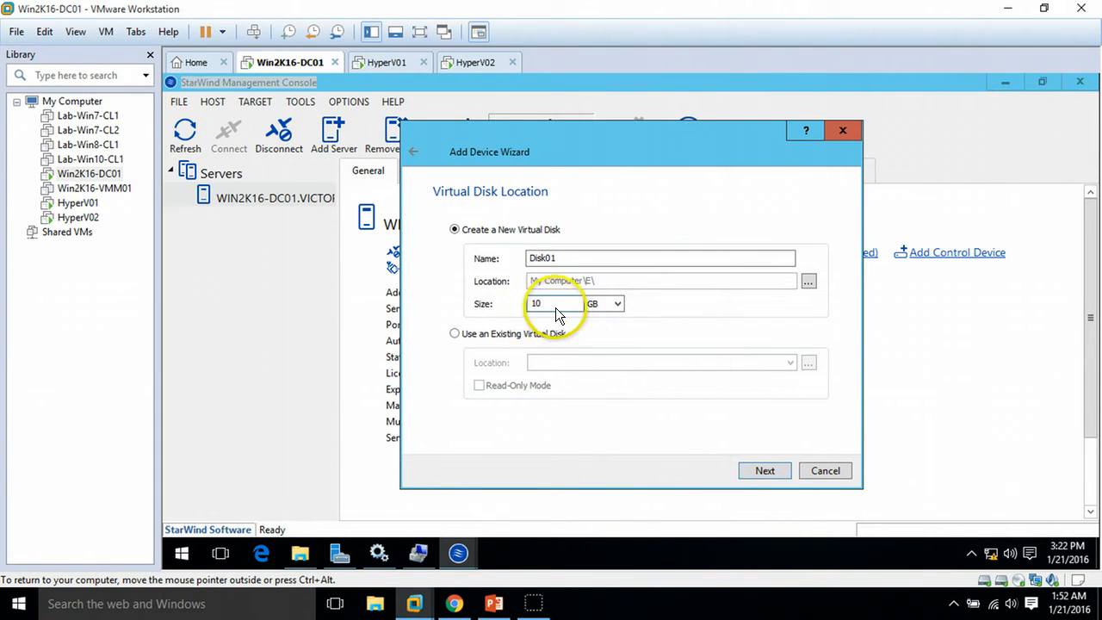
left_click(765, 471)
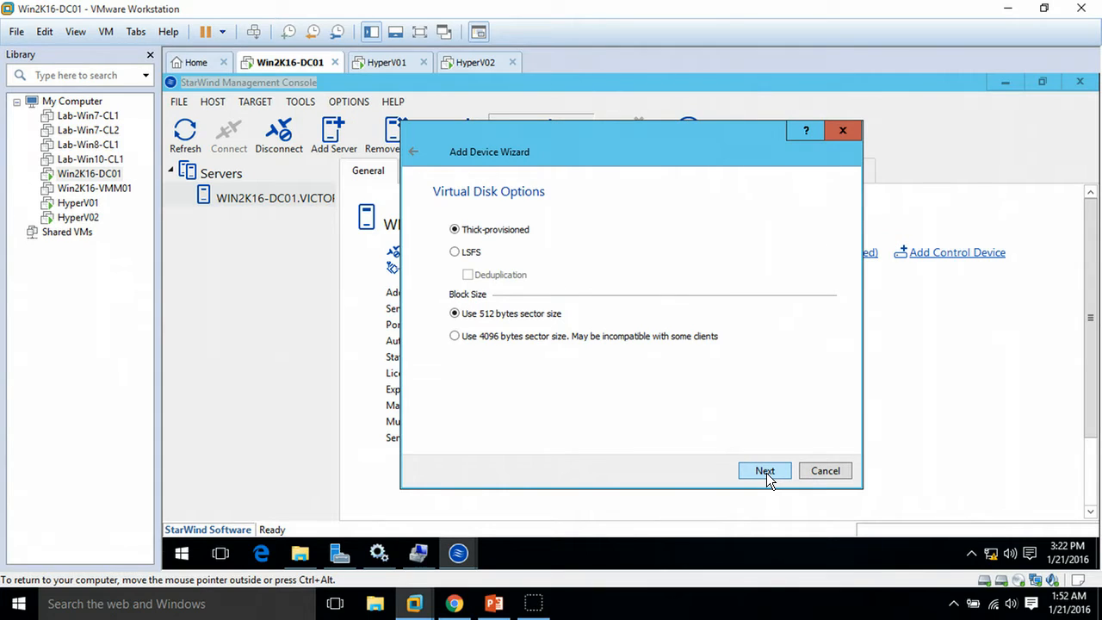
- Keep Disk01 thick-provisioned with 512-byte sectors, and accept a 128 MB Write-Back RAM cache with no flash cache
left_click(766, 472)
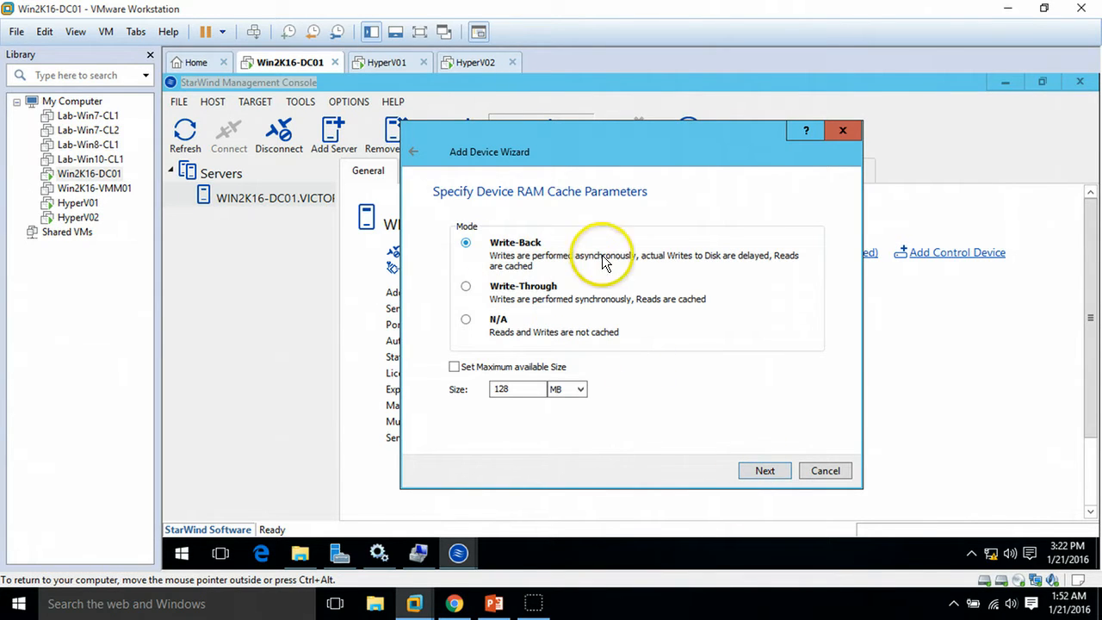
left_click(765, 471)
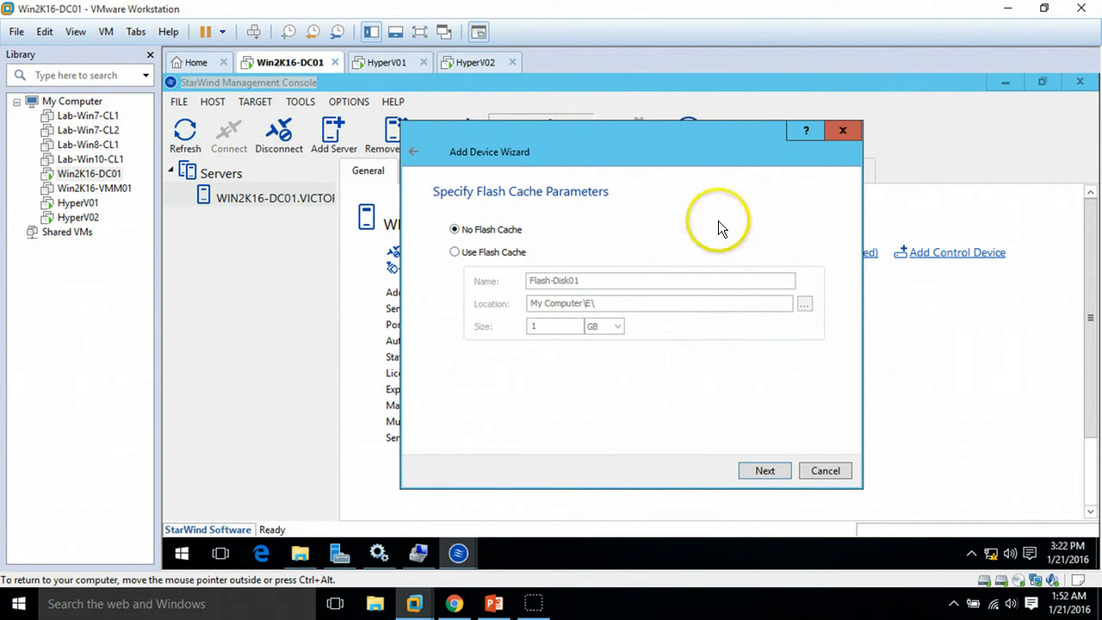
left_click(765, 470)
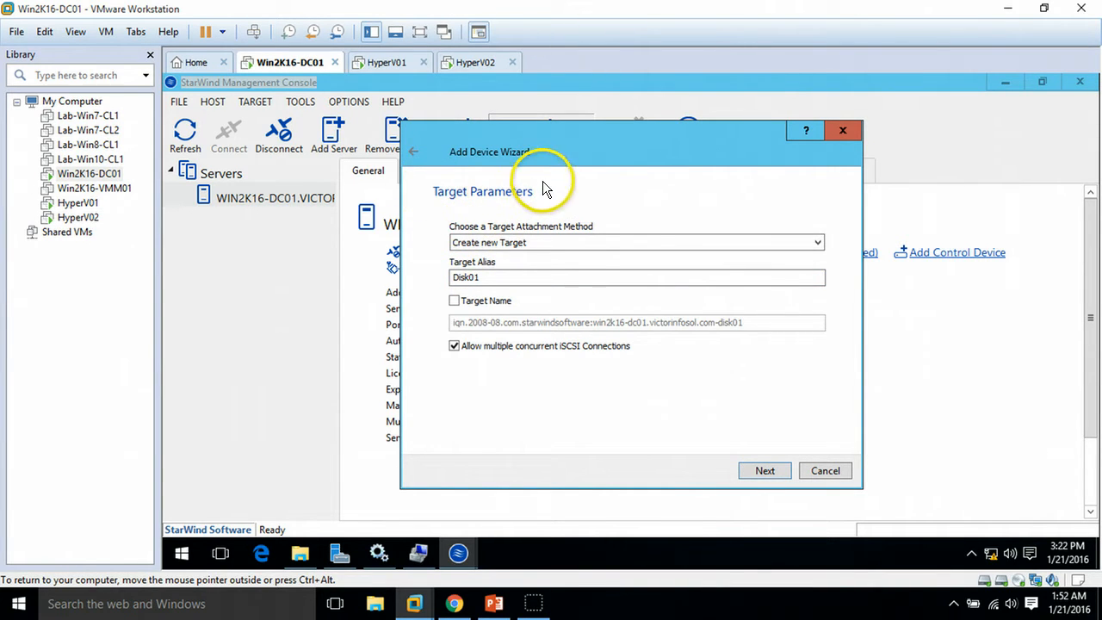
- Create the device with a new target aliased Disk01 that allows multiple concurrent iSCSI connections, and close the wizard
left_click(536, 239)
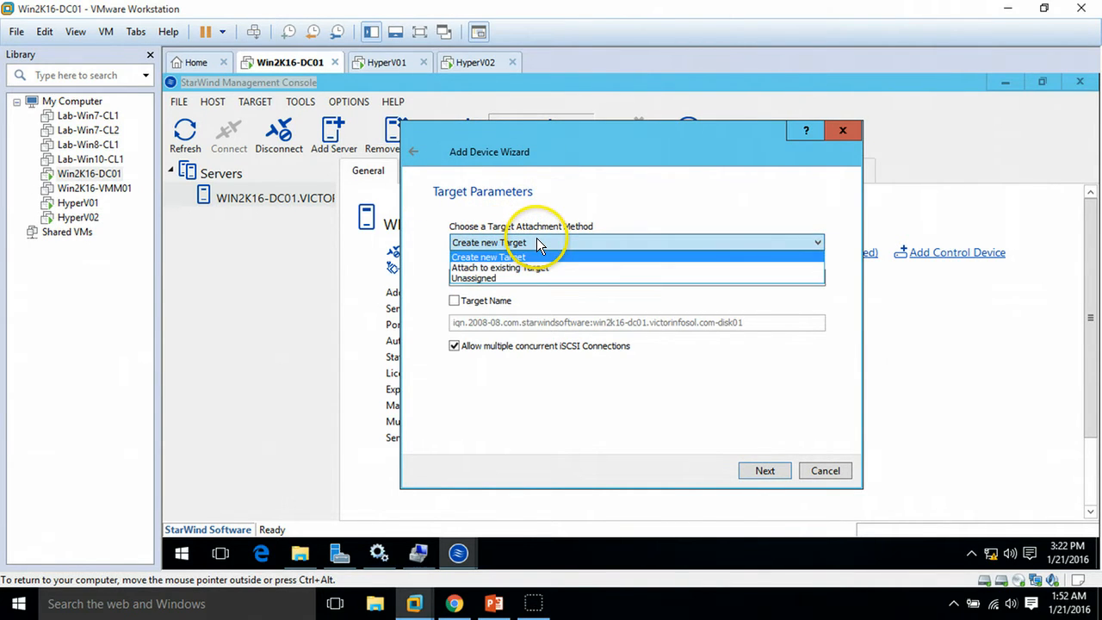
left_click(536, 239)
left_click_drag(509, 278, 399, 294)
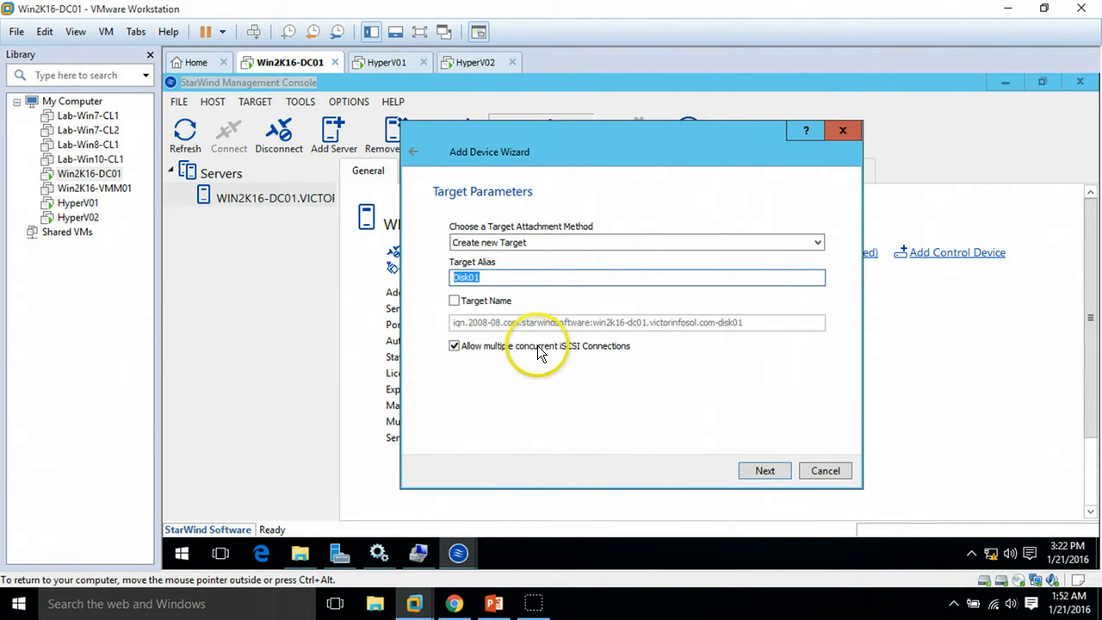
left_click(764, 471)
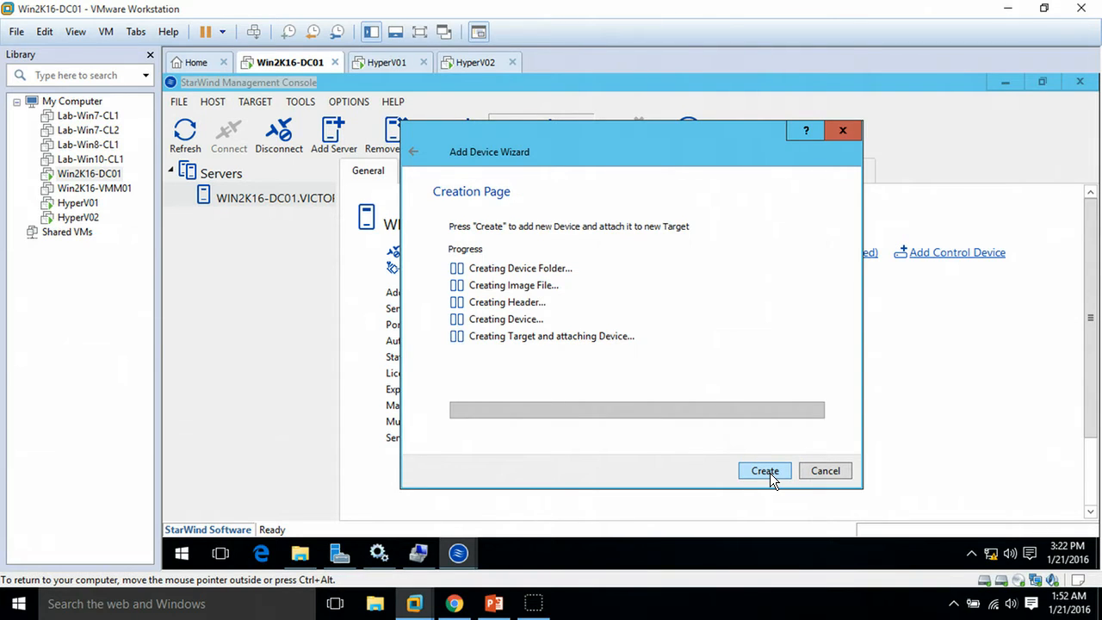
left_click(766, 471)
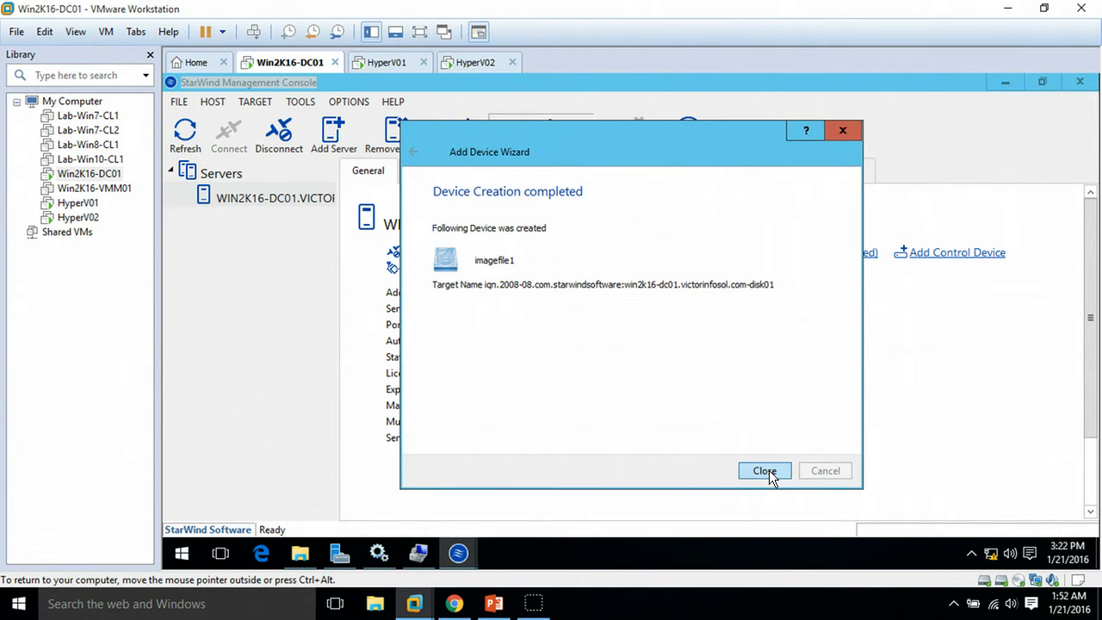
left_click(764, 470)
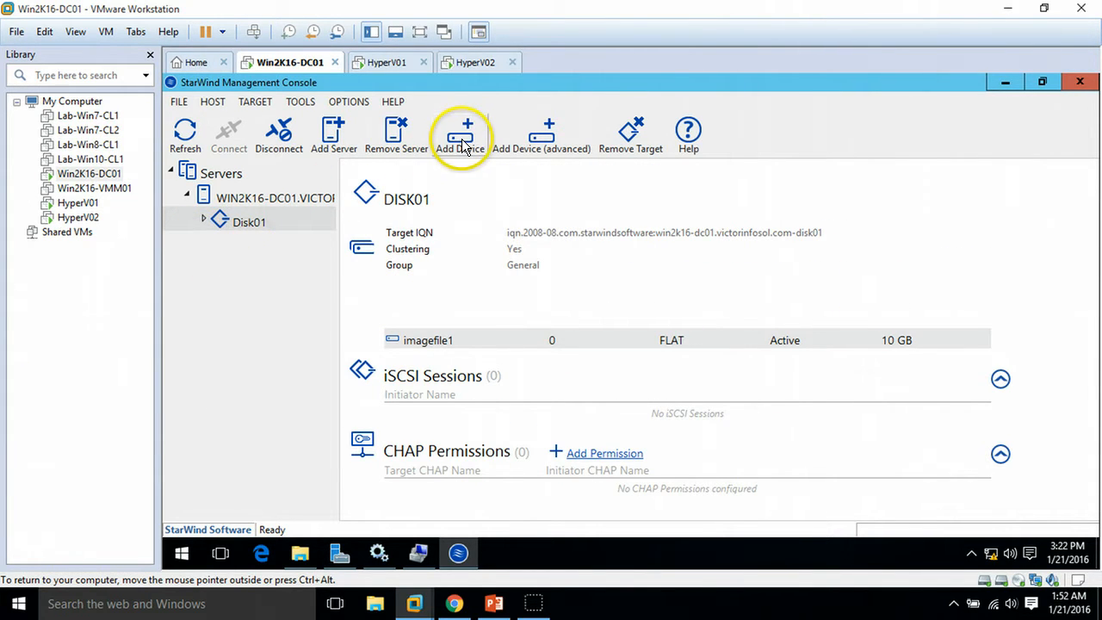
- Start adding a second advanced hard disk device as a virtual disk named Disk02 on drive E with a size of 200 GB
left_click(551, 131)
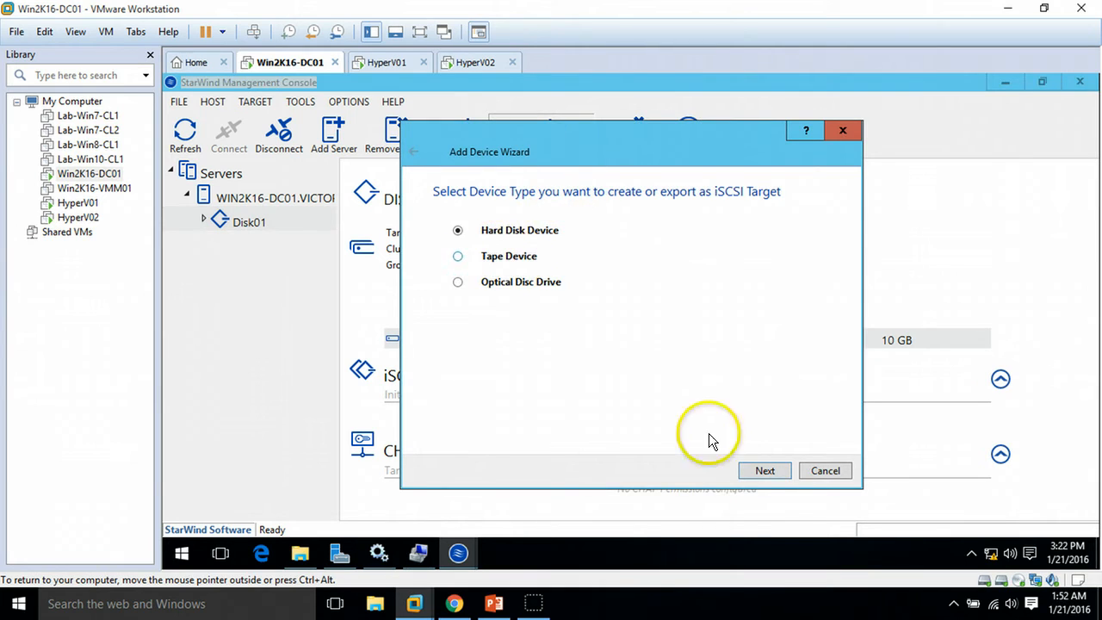
left_click(764, 470)
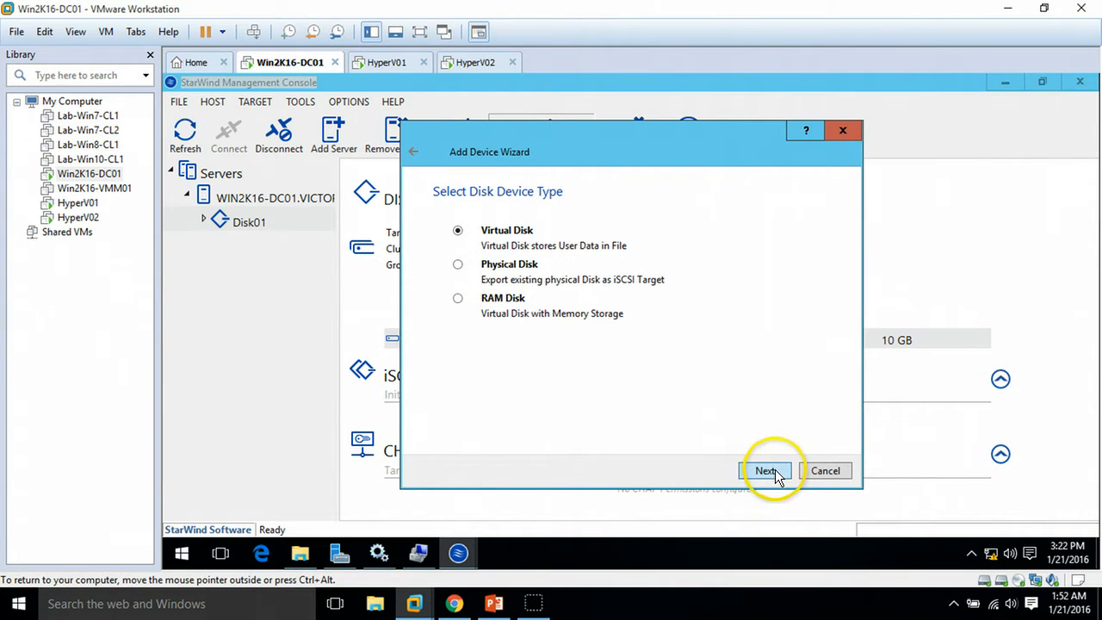
left_click(764, 469)
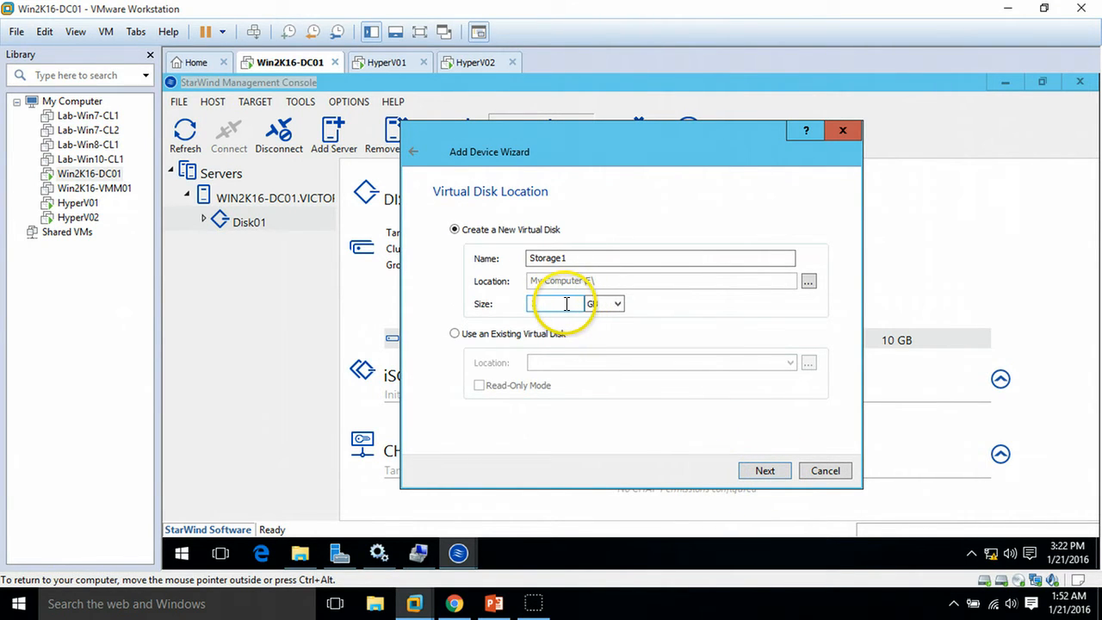
left_click_drag(575, 257, 559, 257)
left_click_drag(457, 276, 448, 285)
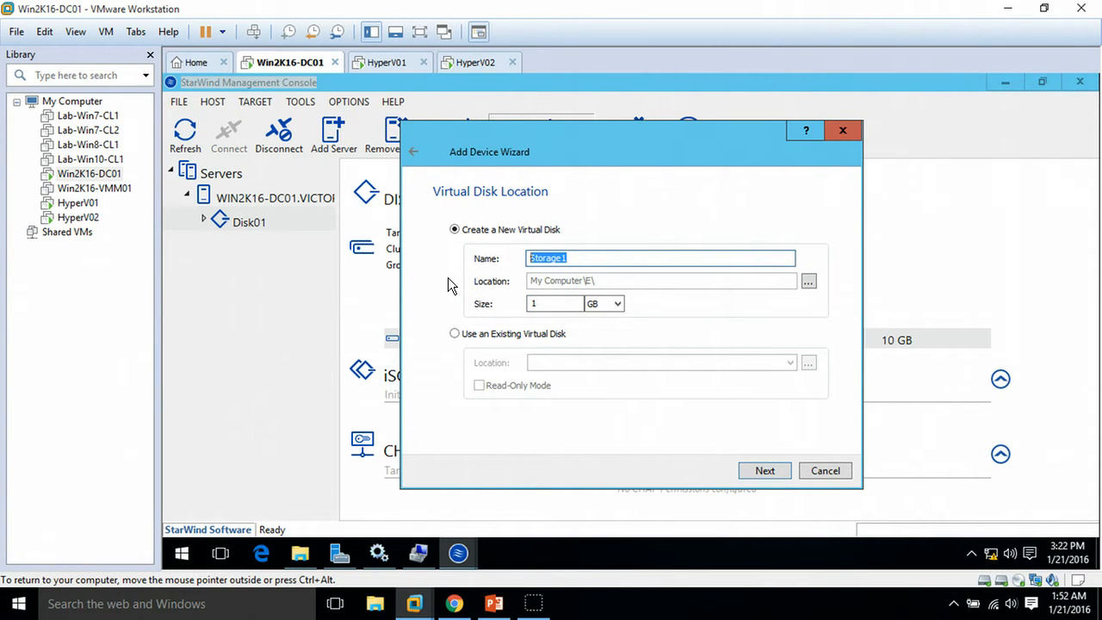
type("Disk02")
left_click(563, 301)
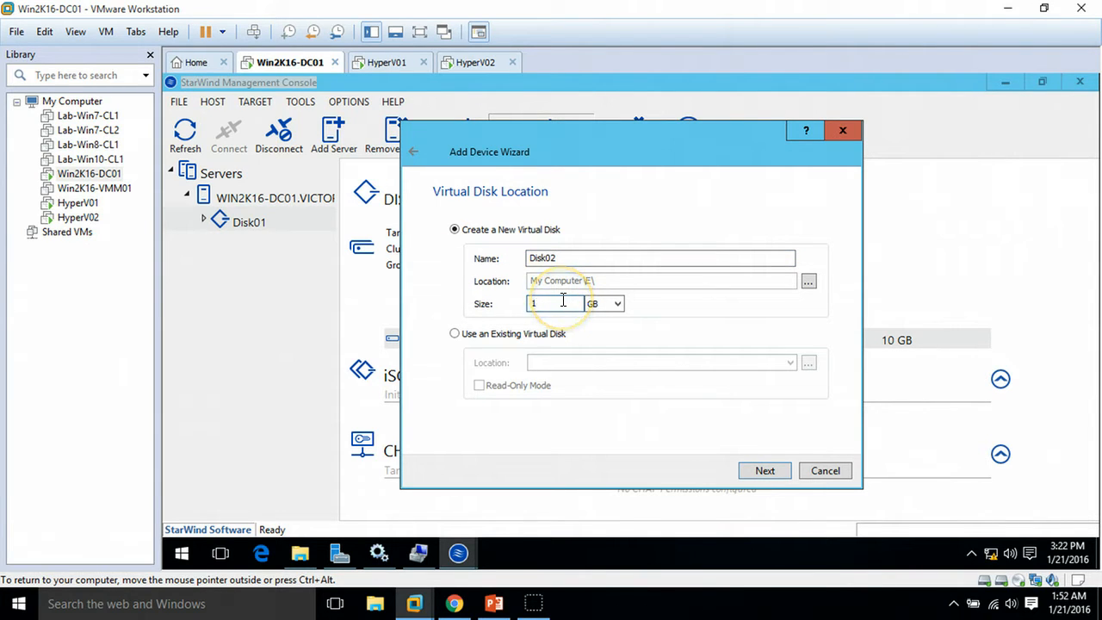
key("BackSpace")
type("200")
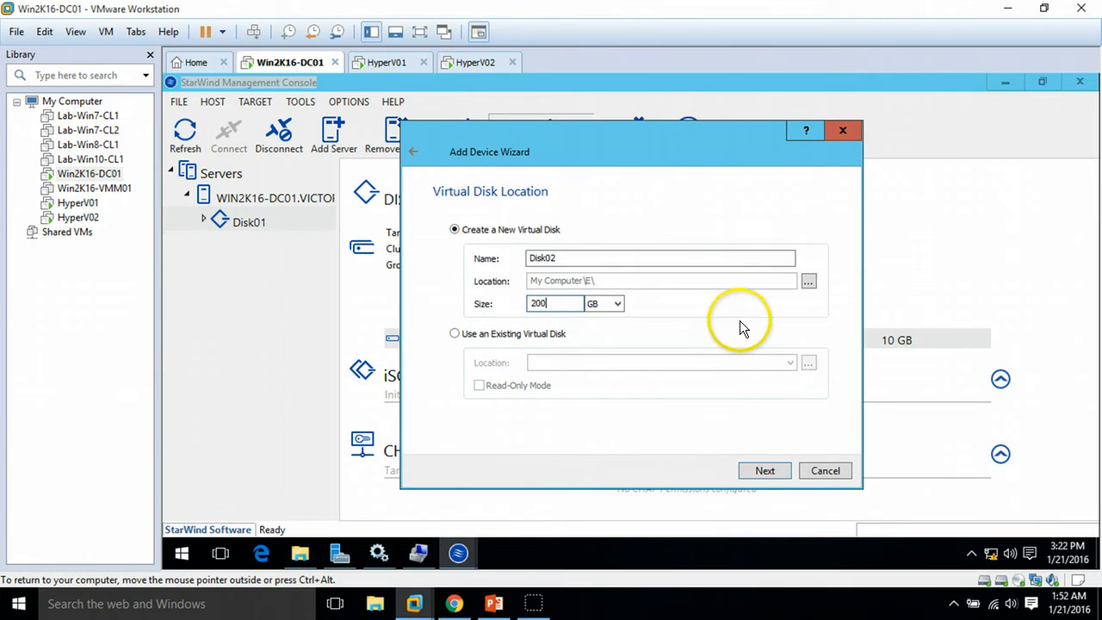
left_click(770, 472)
- Accept the default disk options, 128 MB Write-Back cache and no flash cache, and create the device with a new target aliased Disk02
left_click(769, 472)
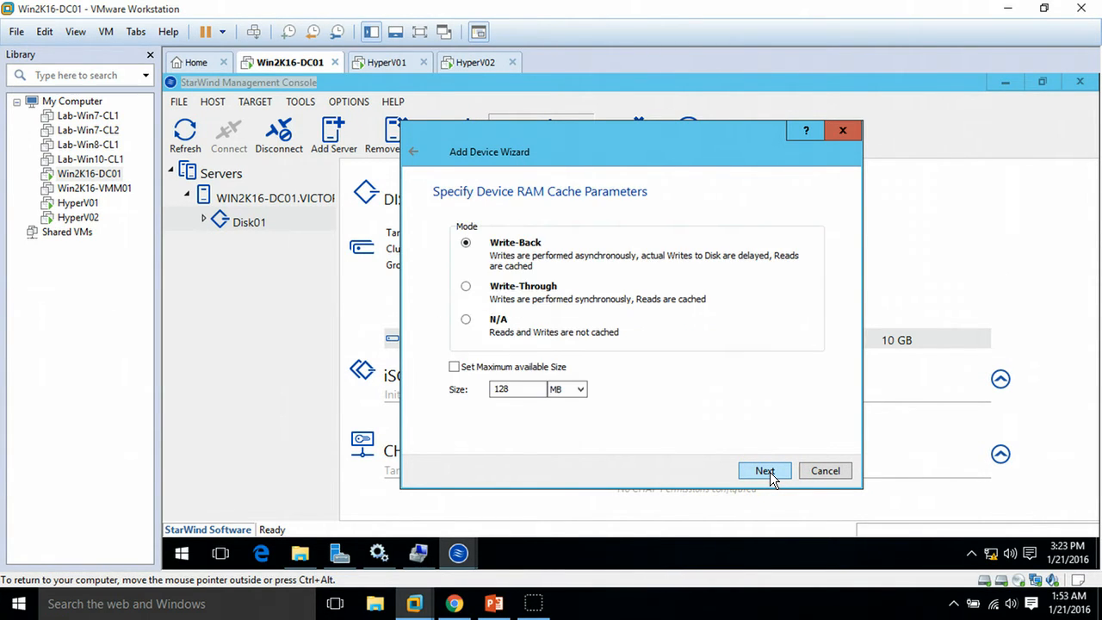
left_click(770, 472)
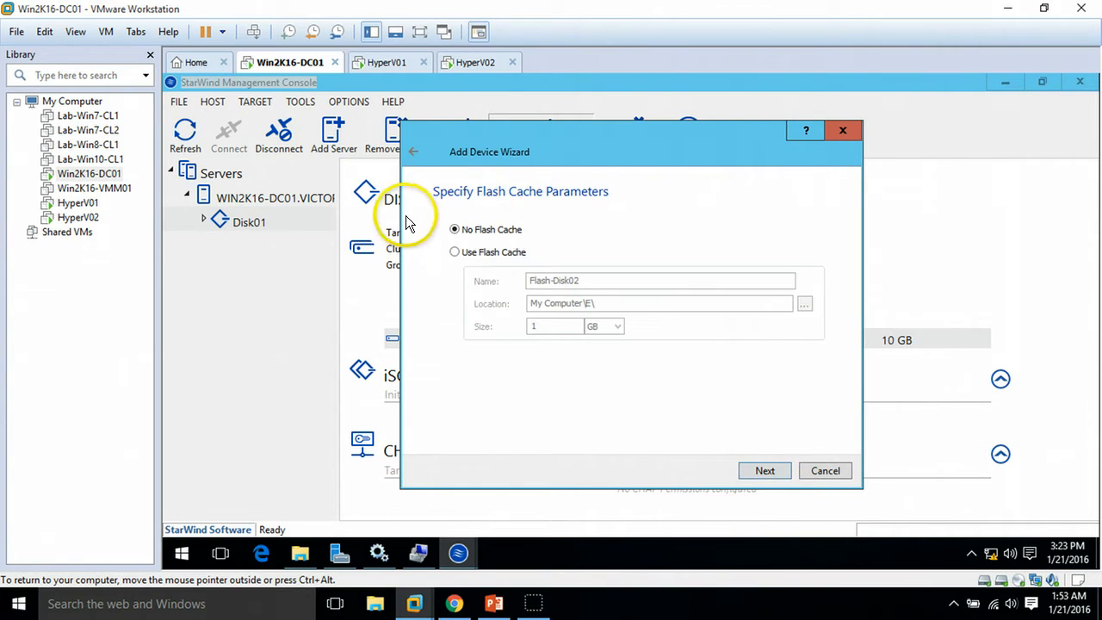
left_click(769, 470)
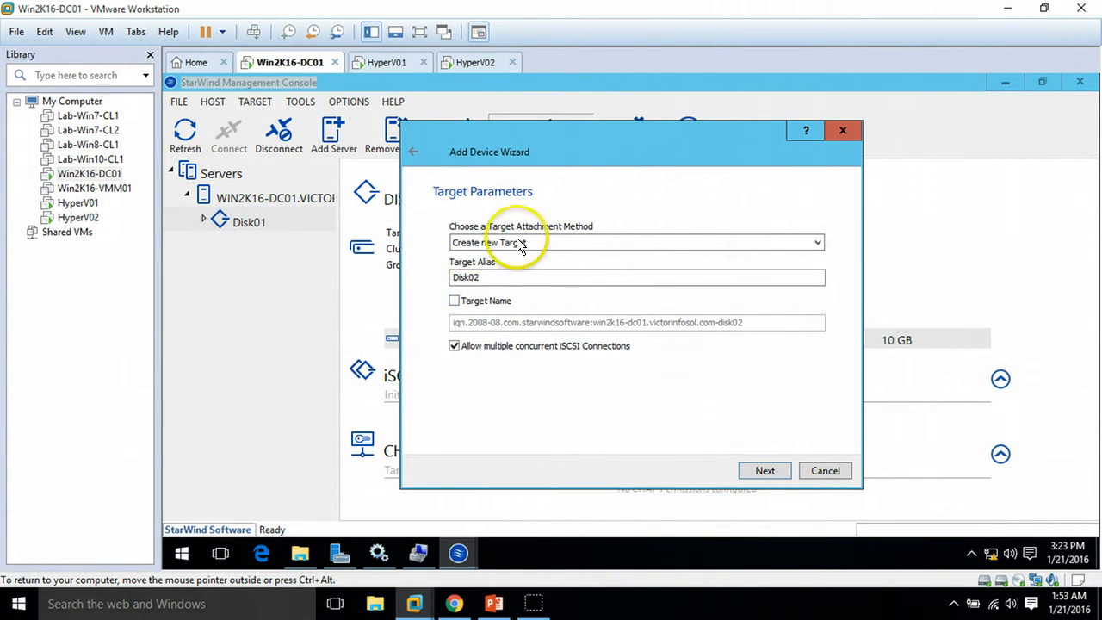
left_click(764, 471)
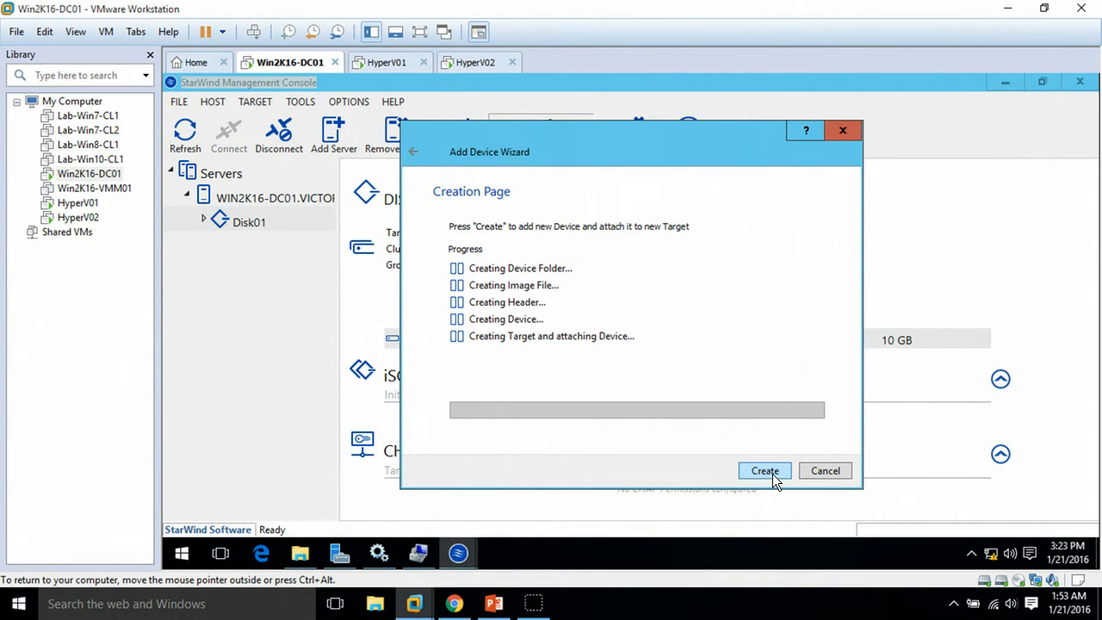
left_click(771, 473)
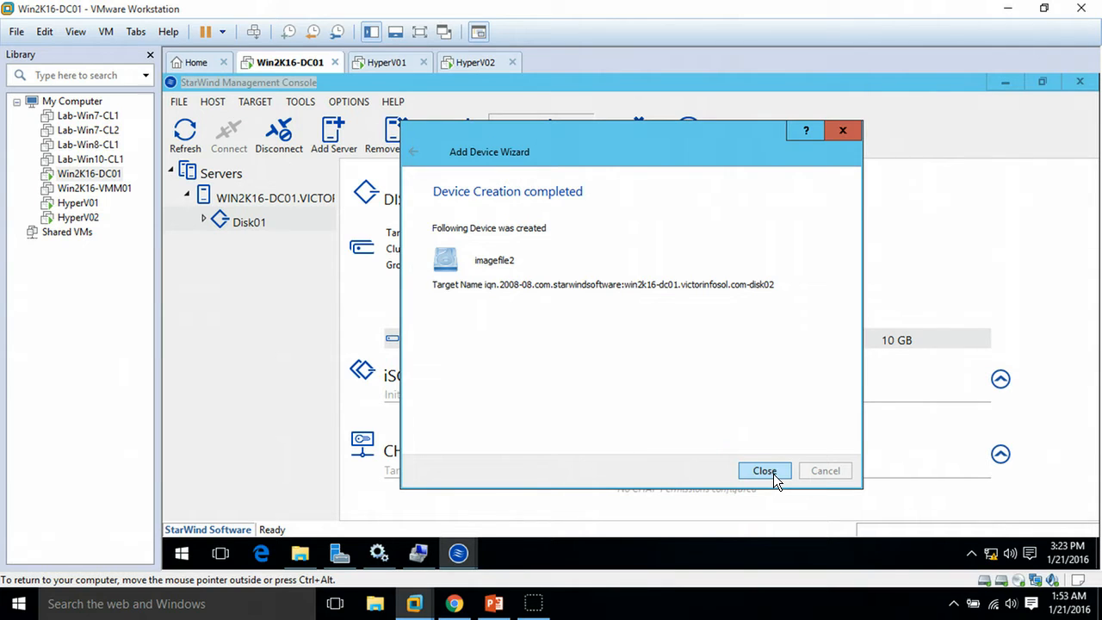
left_click(762, 473)
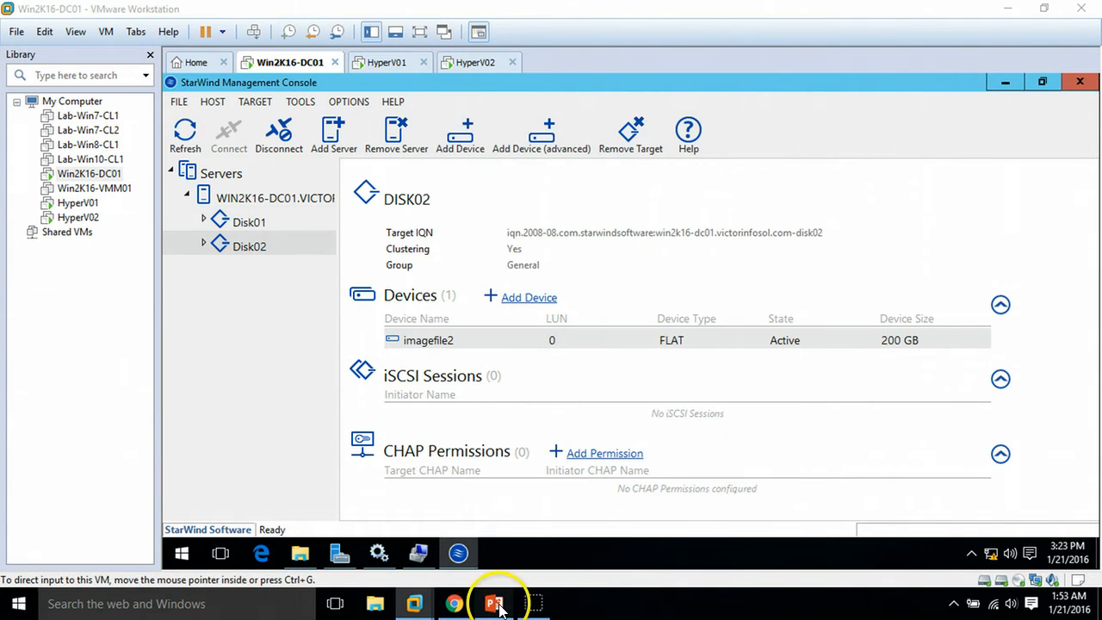
- Review the Hyper-V cluster steps in the PowerPoint slide show, and open the Server Manager dashboard on the HyperV01 virtual machine
left_click(494, 602)
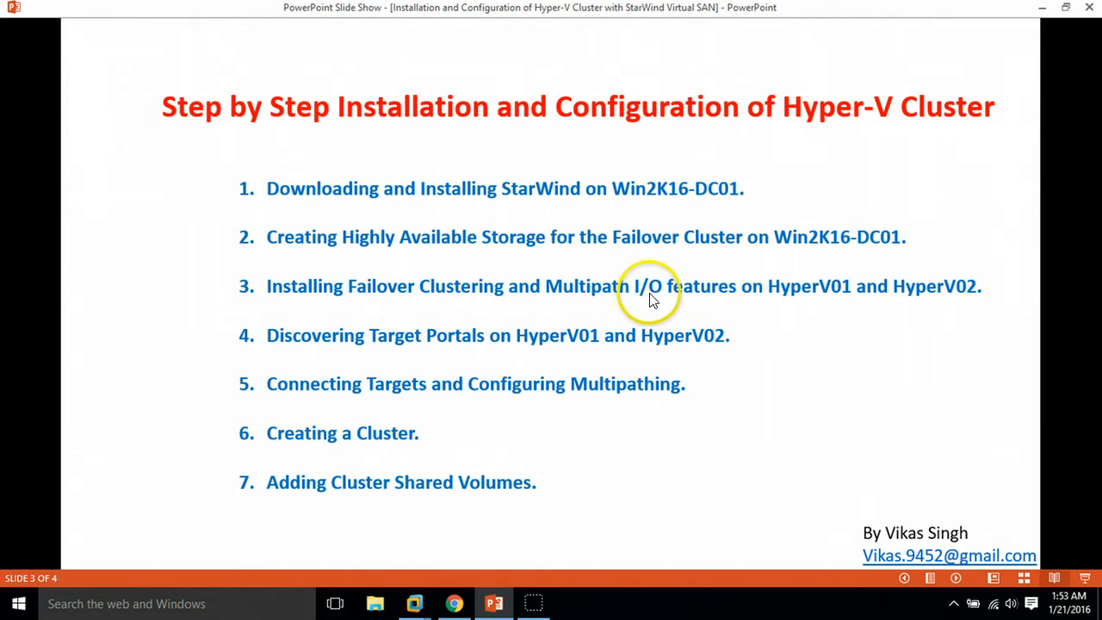
left_click(493, 602)
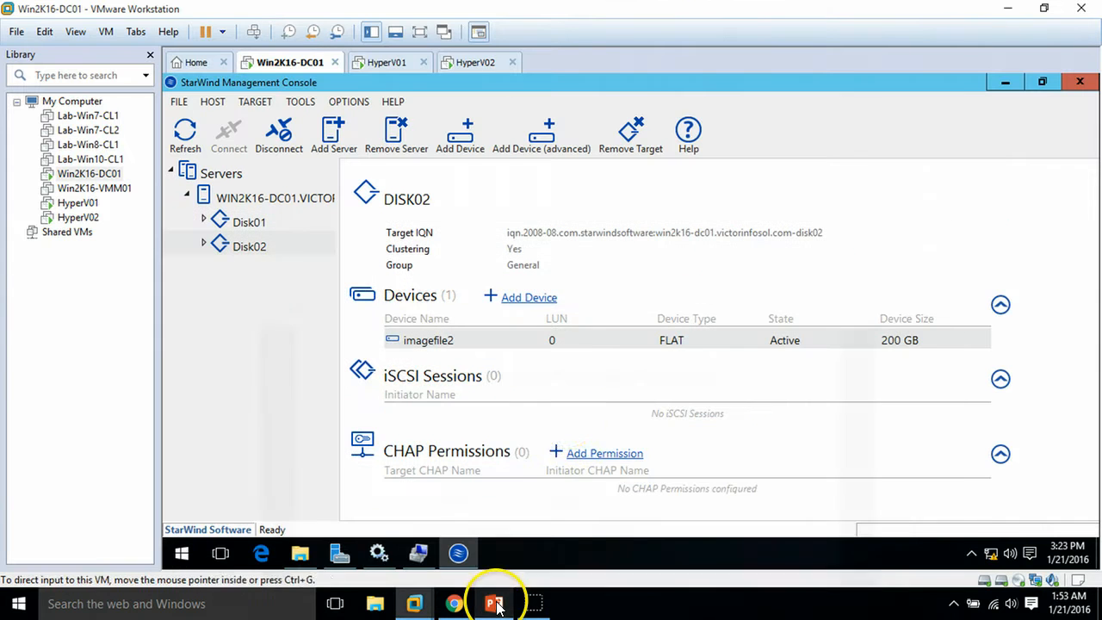
left_click(381, 62)
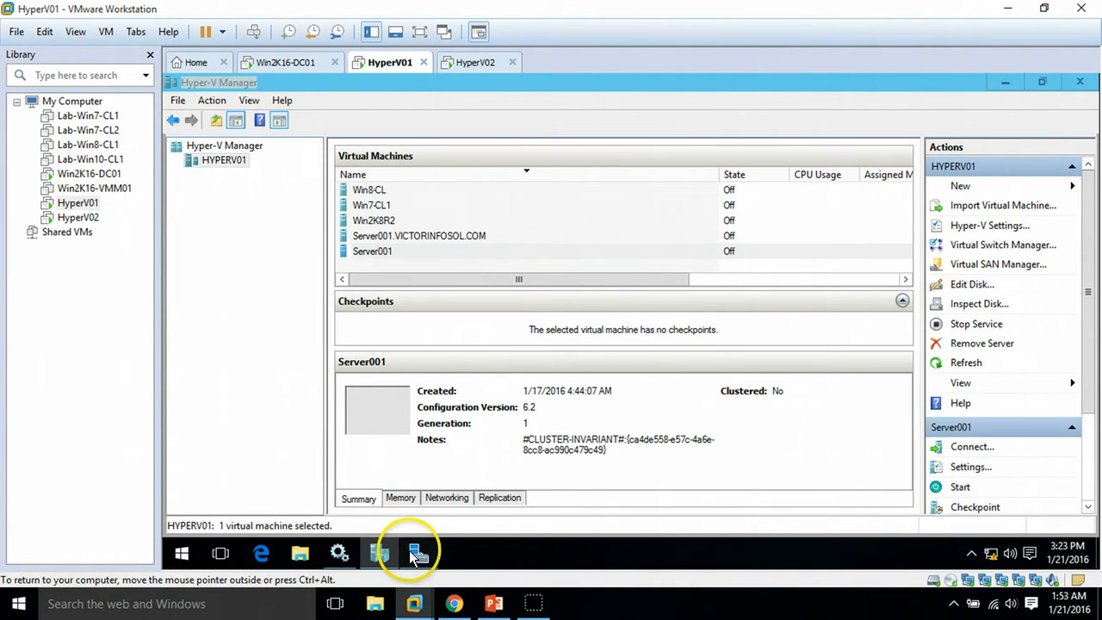
left_click(408, 549)
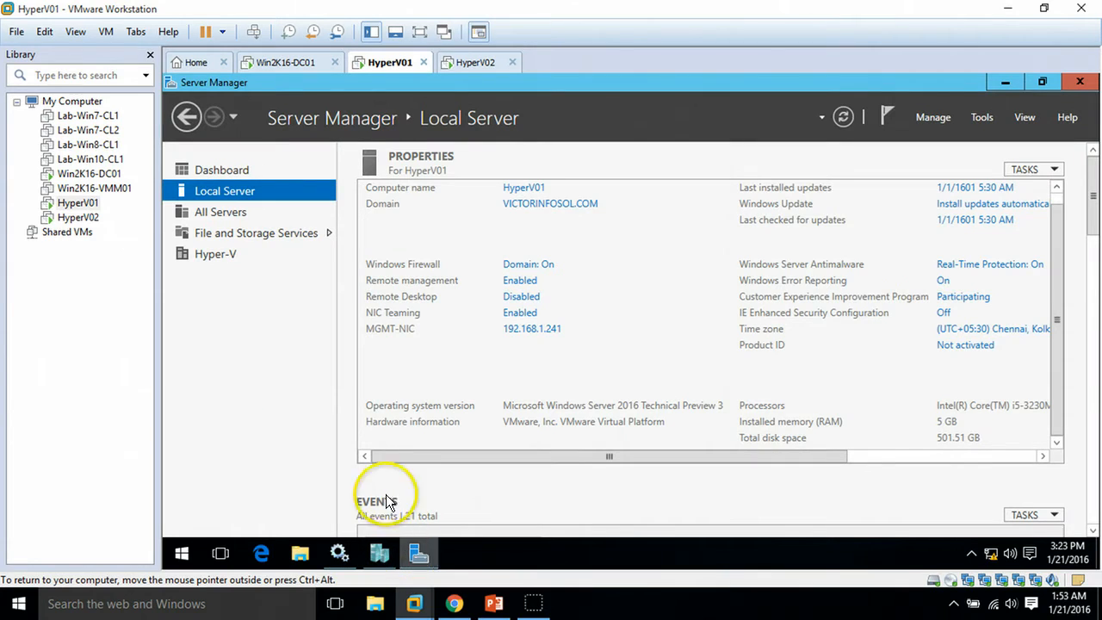
left_click(247, 170)
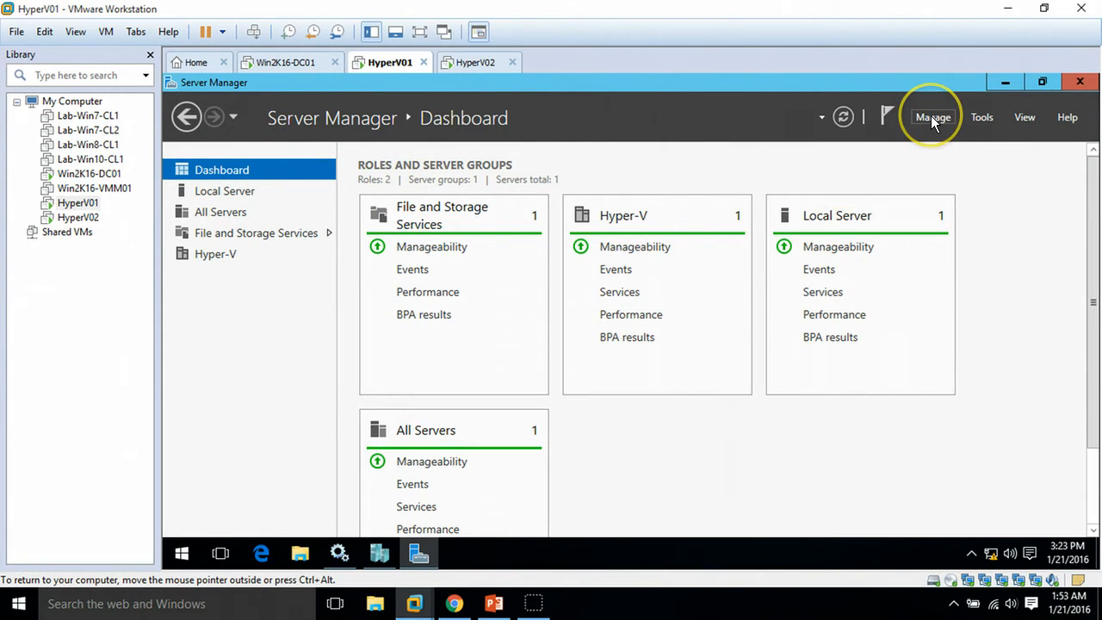
- Start adding roles and features on HyperV01 with the default installation type and server, adding no roles, up to the feature selection
left_click(931, 119)
left_click(947, 140)
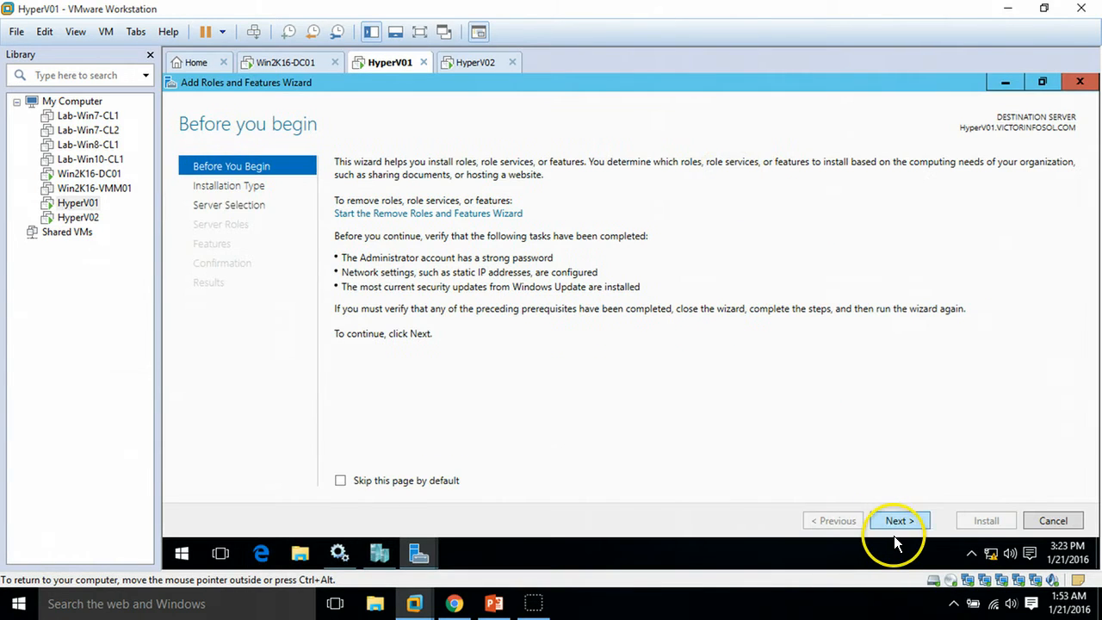
left_click(905, 525)
left_click(904, 523)
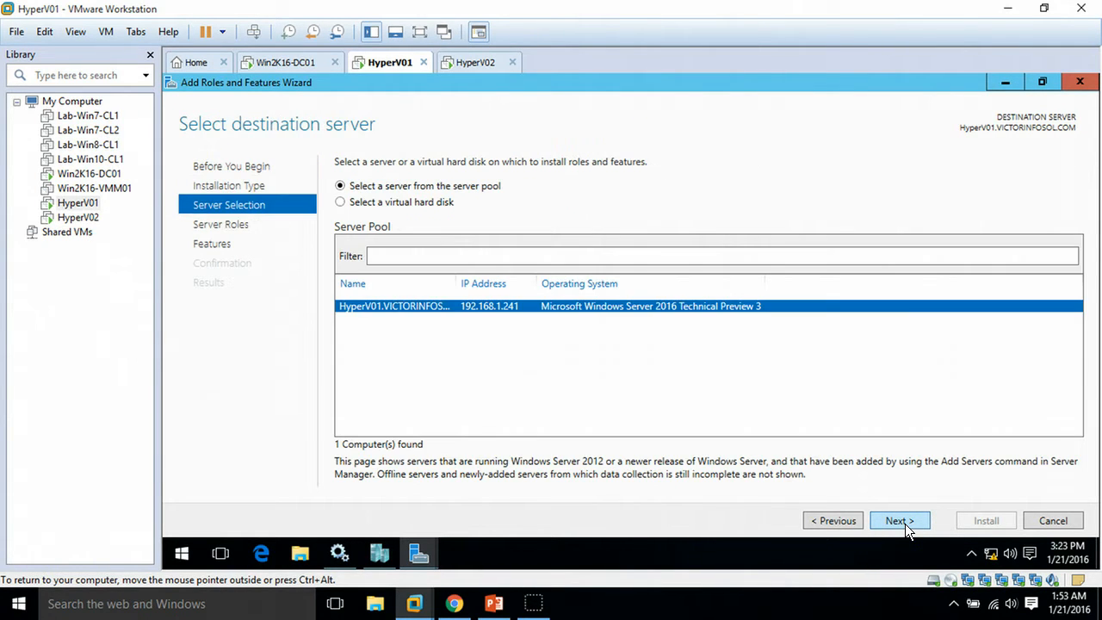
left_click(897, 521)
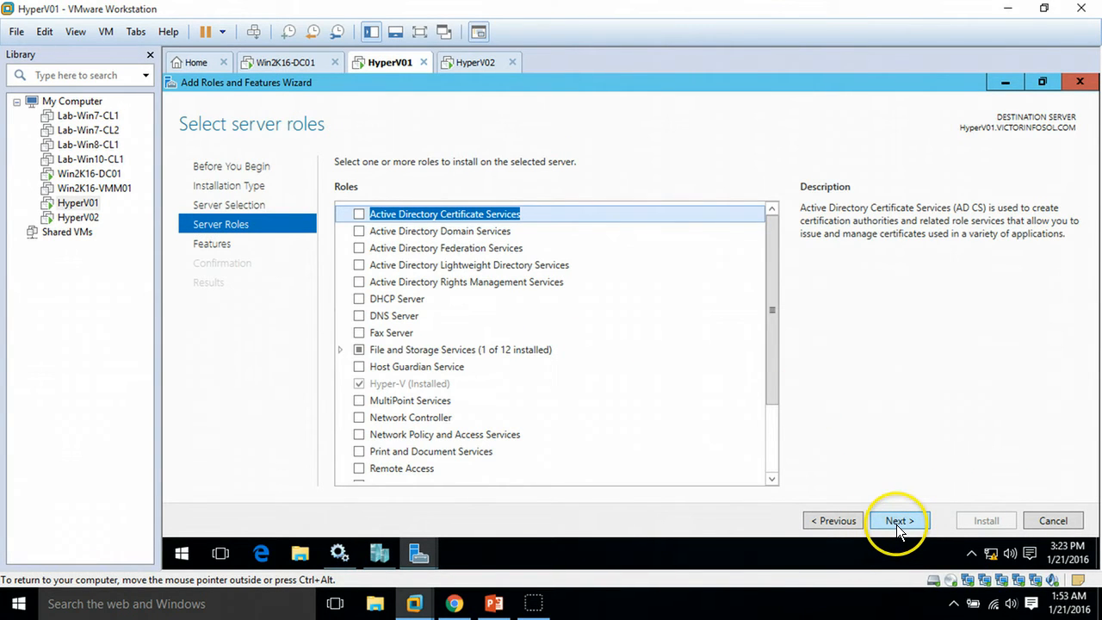
left_click(896, 523)
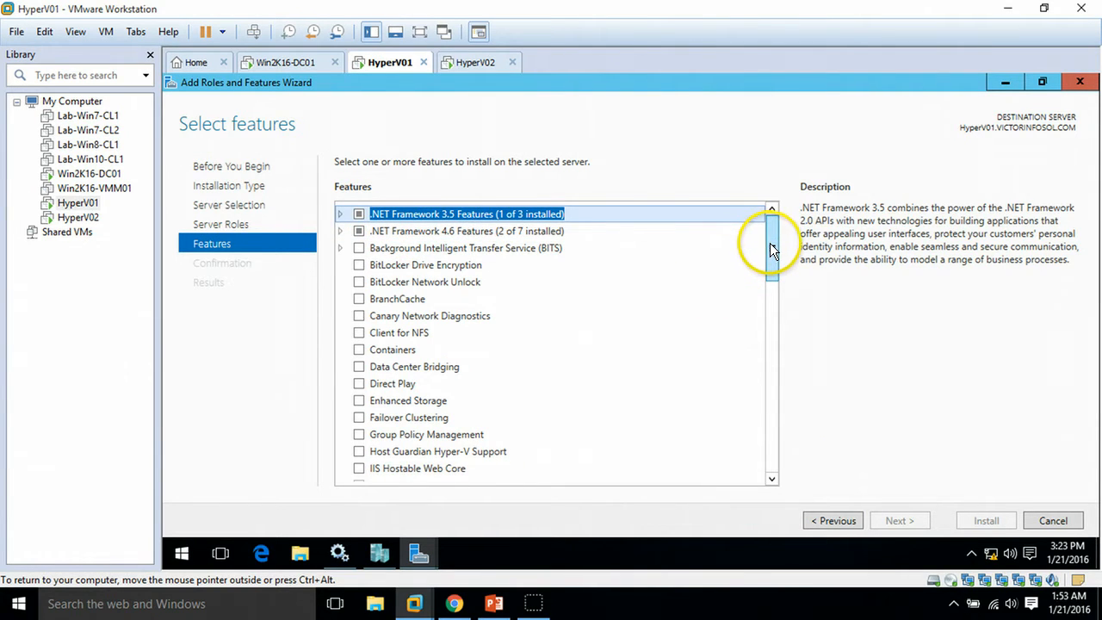
- Select Failover Clustering with its required management tools and Multipath I/O, and install them on HyperV01
left_click_drag(769, 248, 769, 278)
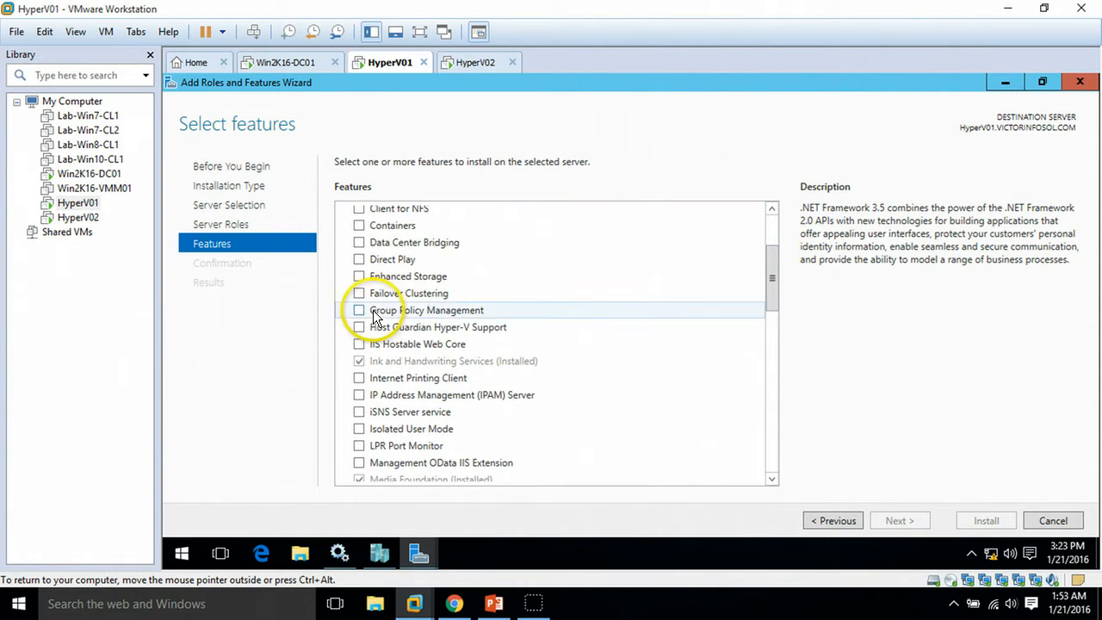
left_click(358, 292)
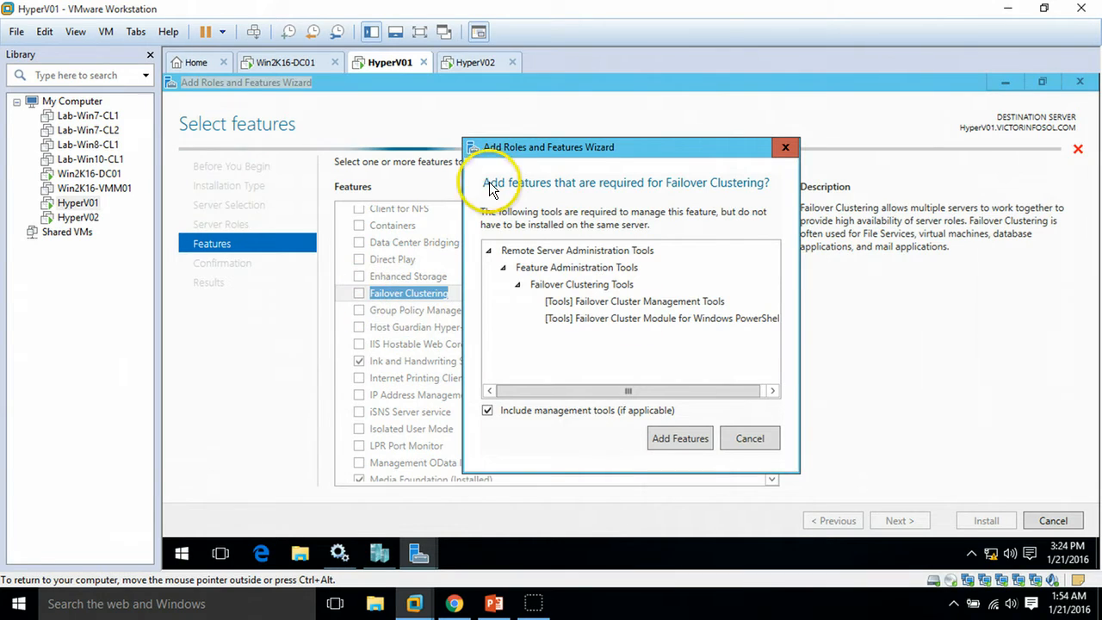
left_click(680, 441)
left_click_drag(775, 277, 769, 313)
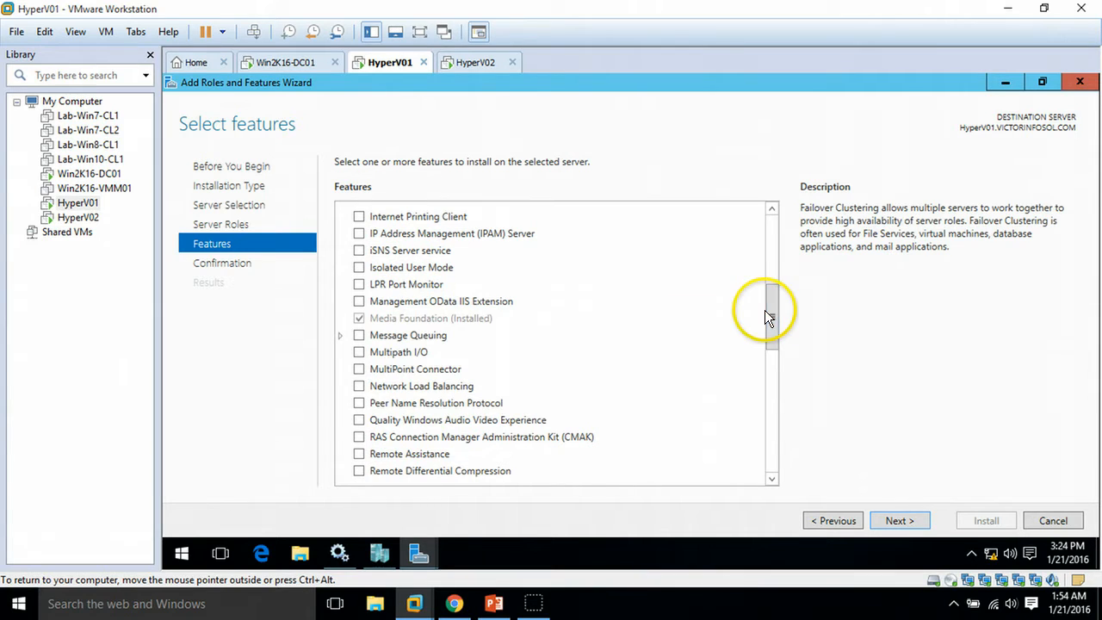
left_click(359, 352)
left_click(899, 521)
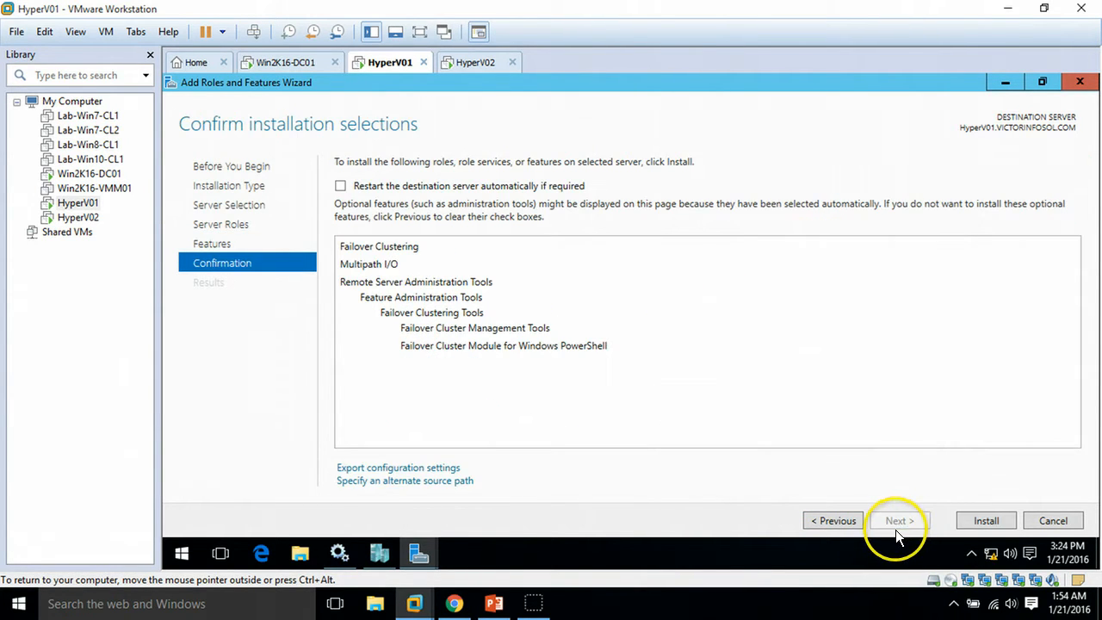
left_click(991, 524)
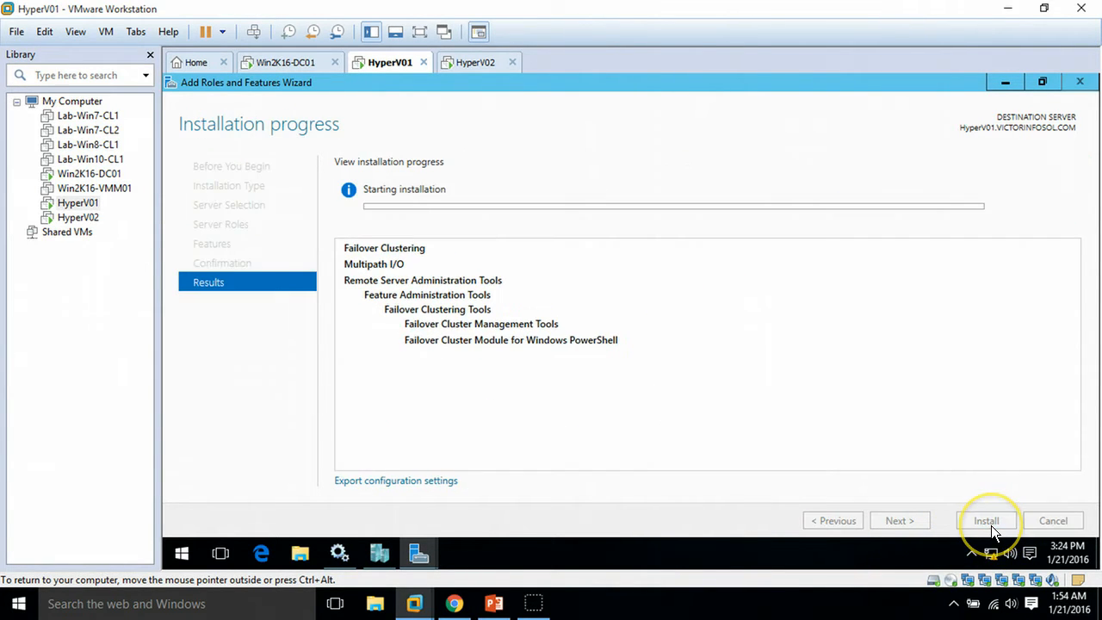
- On HyperV02, start adding roles and features from Server Manager, keeping the default installation type, server and roles up to the feature selection
left_click(469, 62)
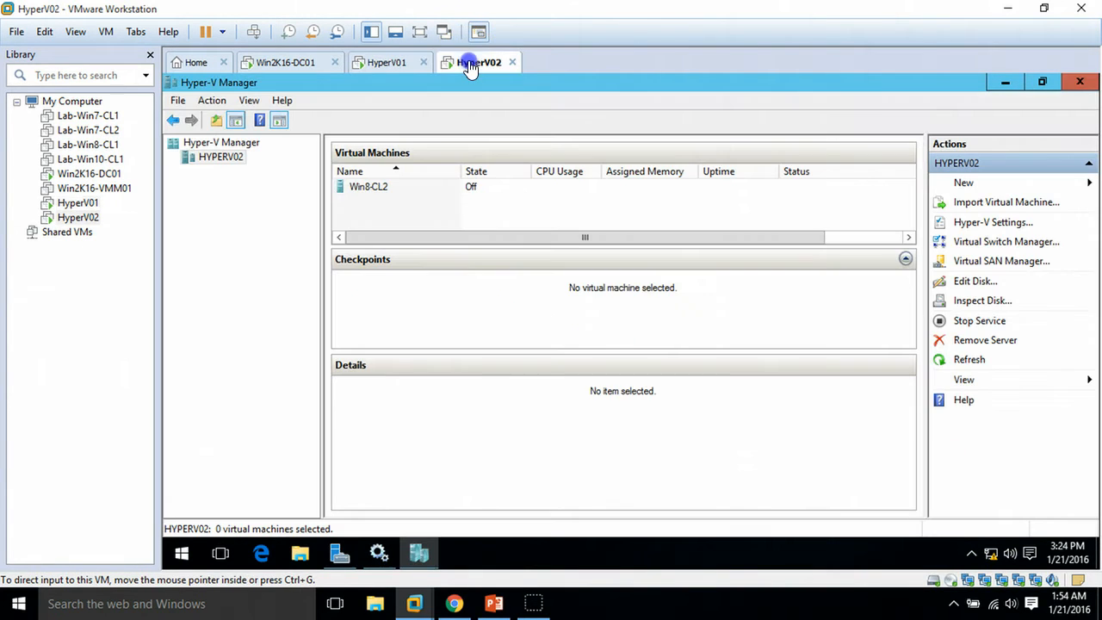
left_click(339, 553)
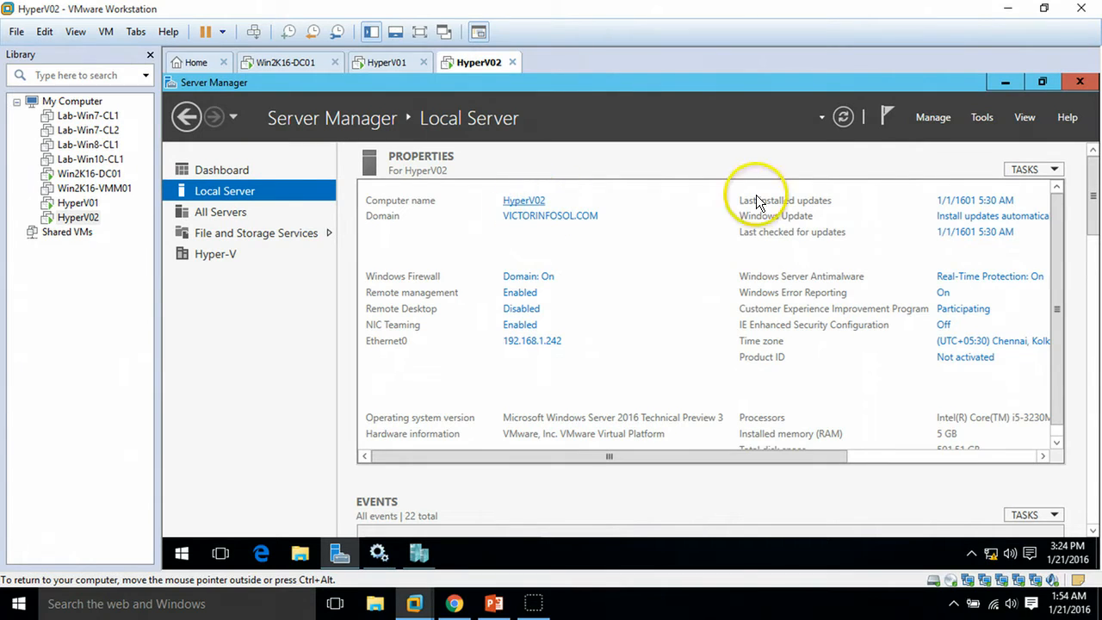
left_click(937, 118)
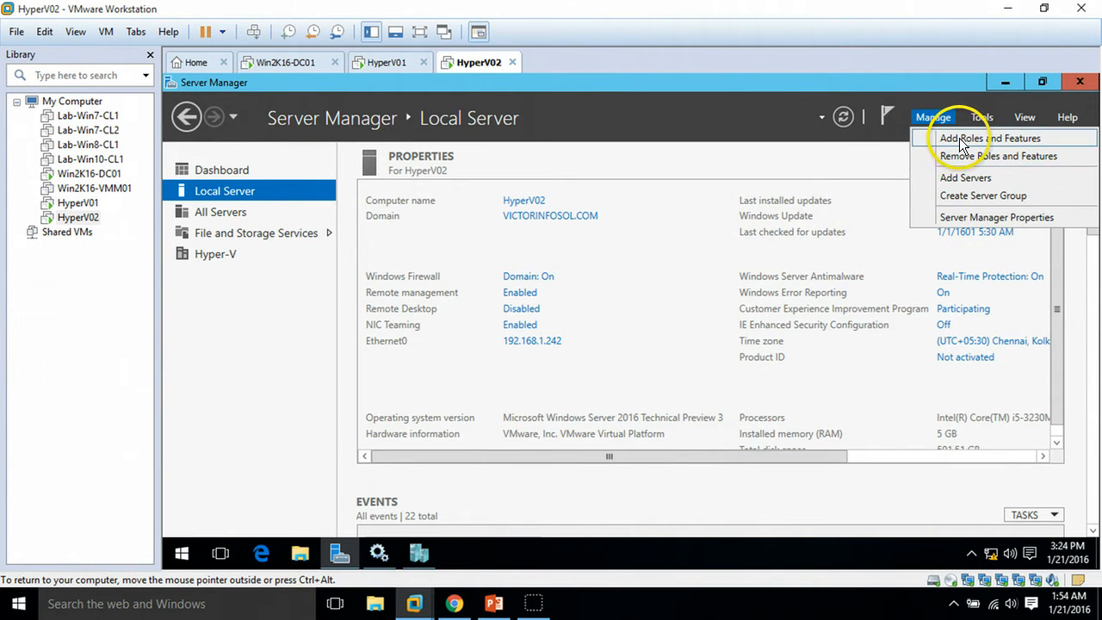
left_click(956, 138)
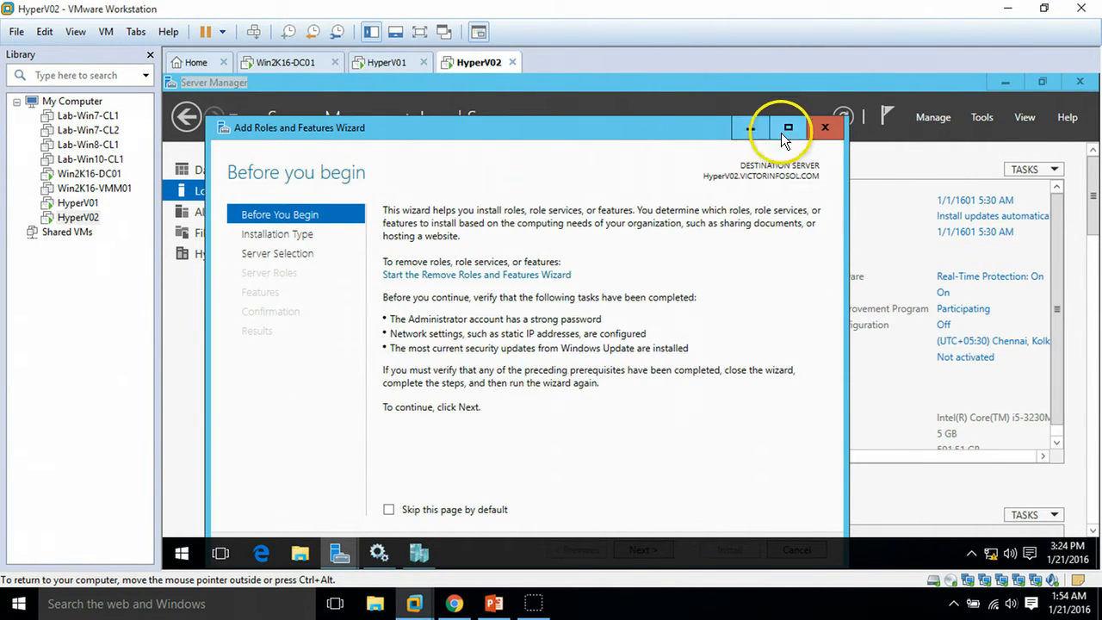
left_click(787, 129)
left_click(901, 522)
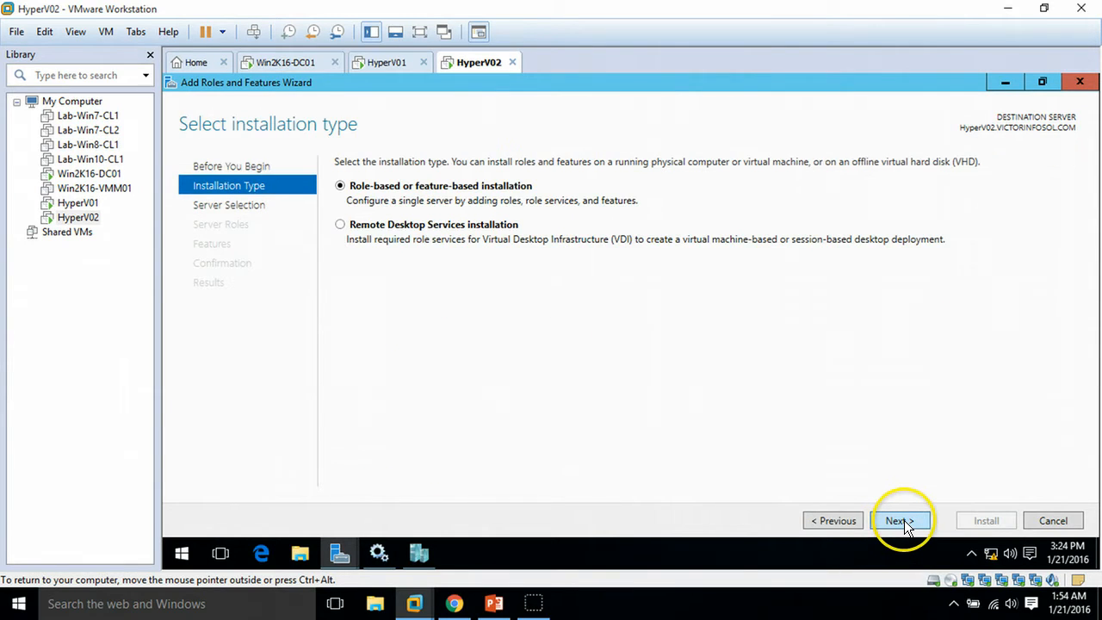
left_click(901, 522)
left_click(904, 520)
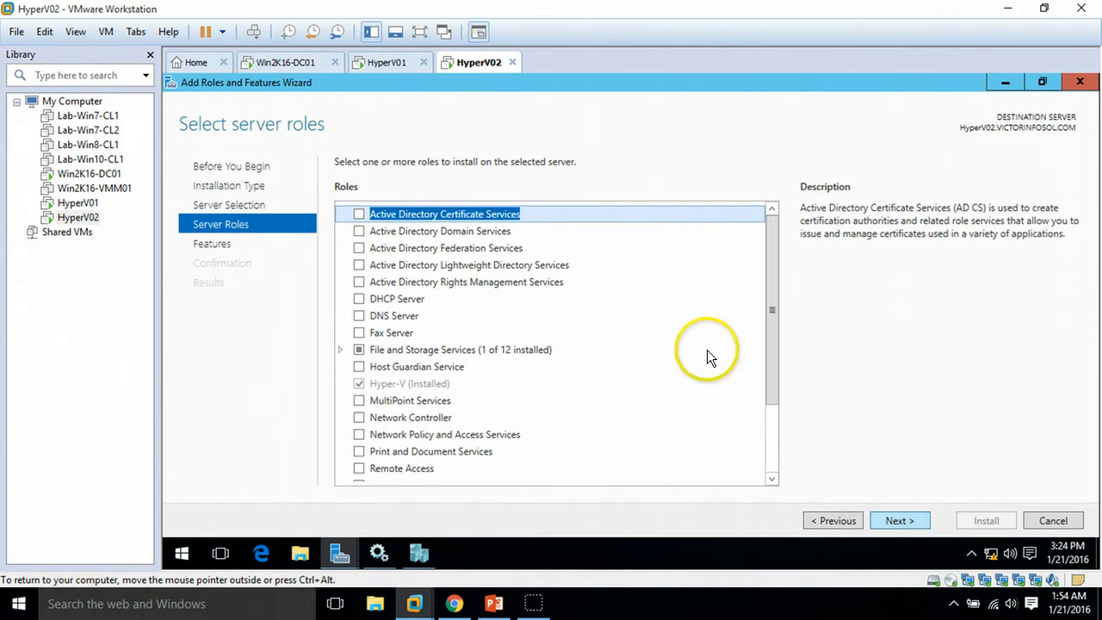
left_click(901, 519)
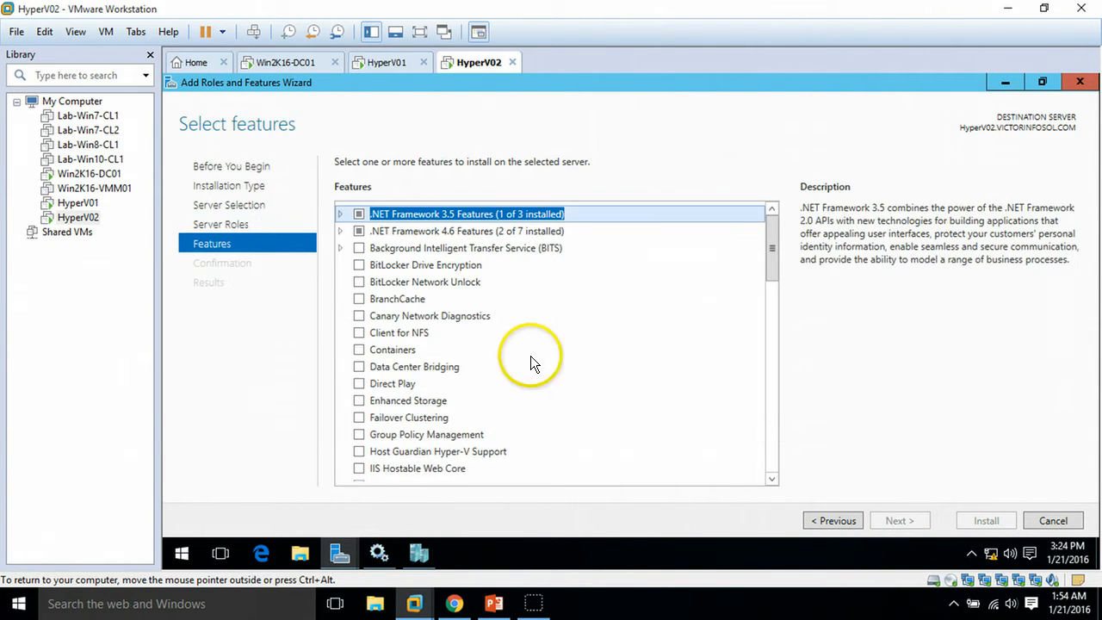
- Select Failover Clustering with its required management tools and Multipath I/O, and install them on HyperV02
left_click(358, 417)
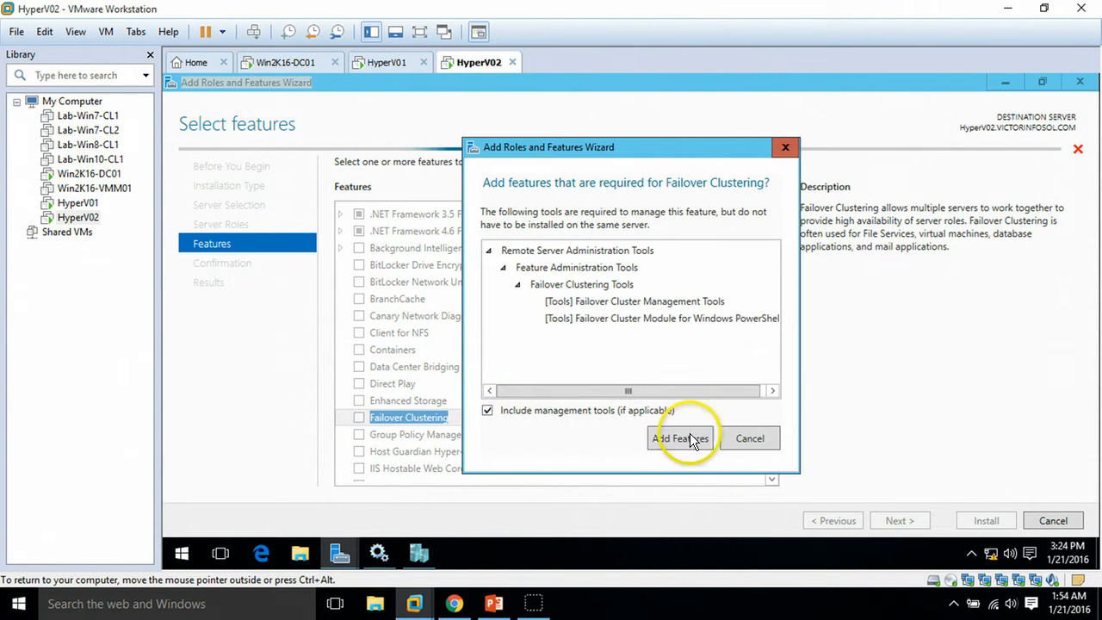
left_click(689, 436)
left_click_drag(770, 253, 771, 297)
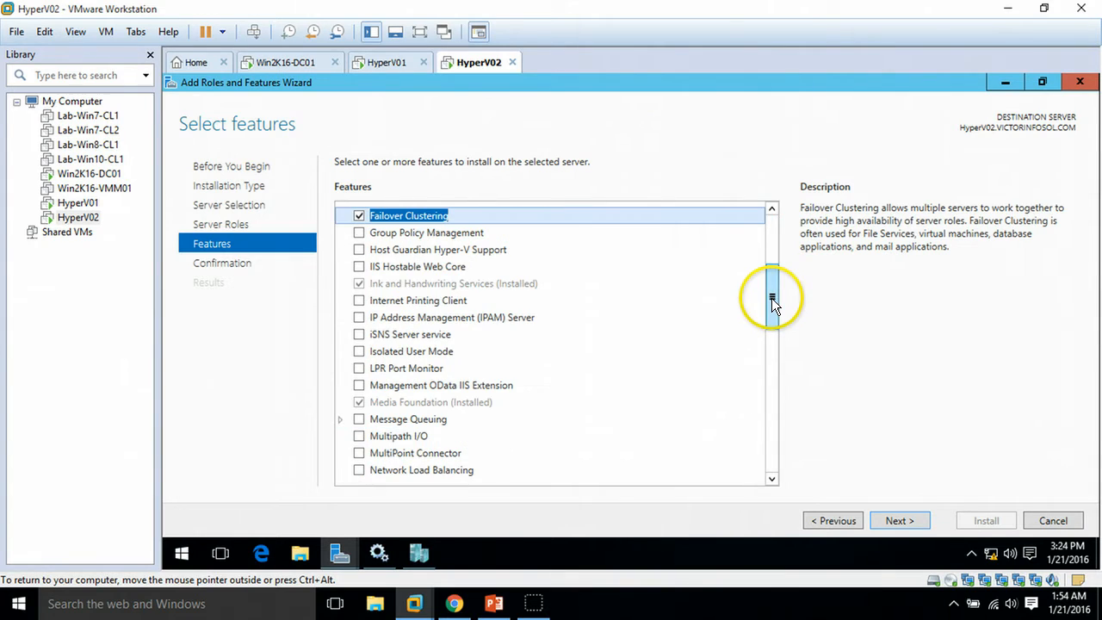
left_click(358, 436)
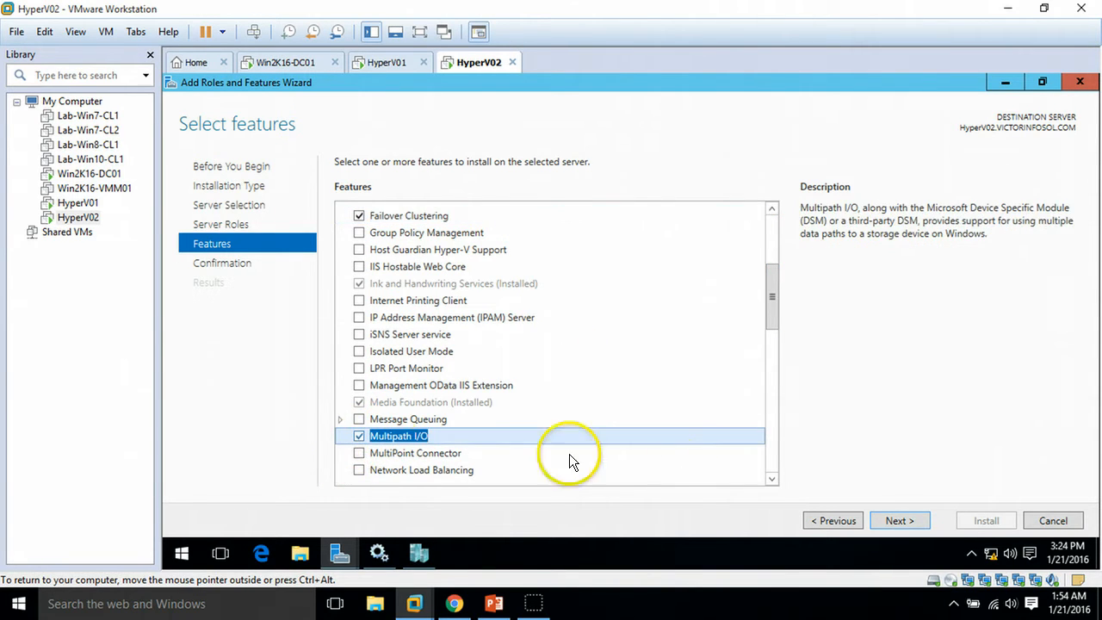
left_click(909, 519)
left_click(982, 519)
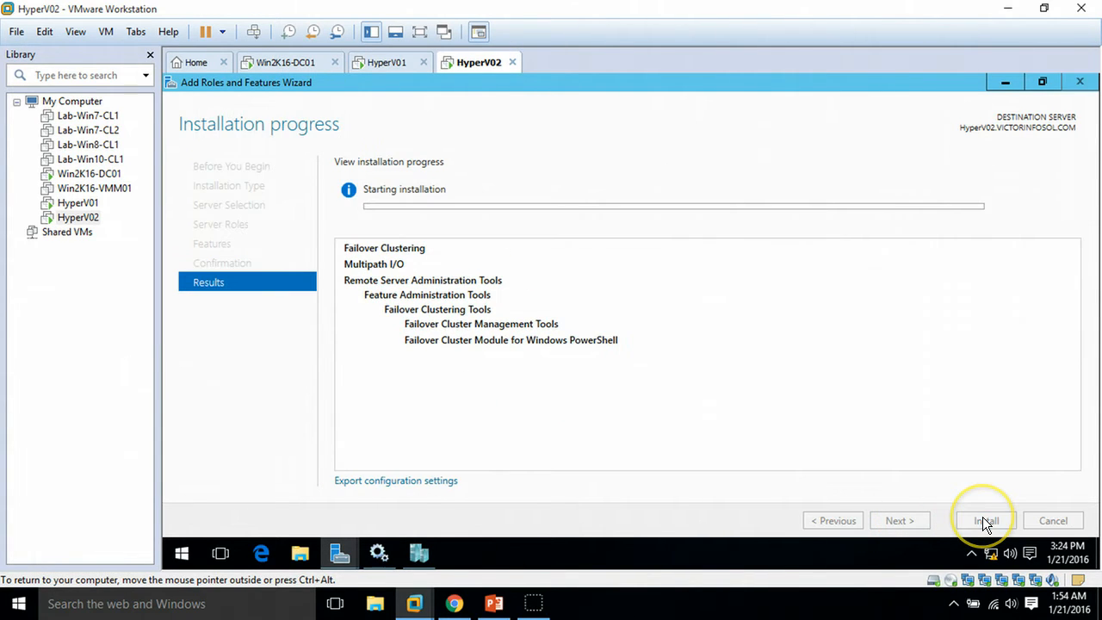
- Check the feature installation progress on HyperV01 and HyperV02, and review the cluster steps in the PowerPoint slide show
left_click(392, 62)
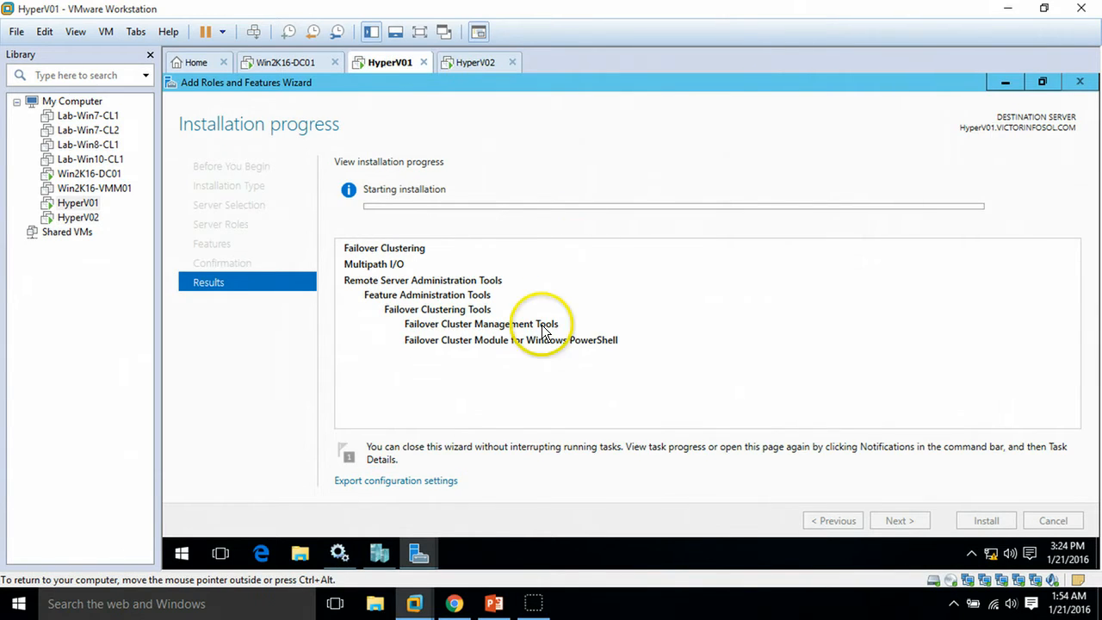
left_click(494, 602)
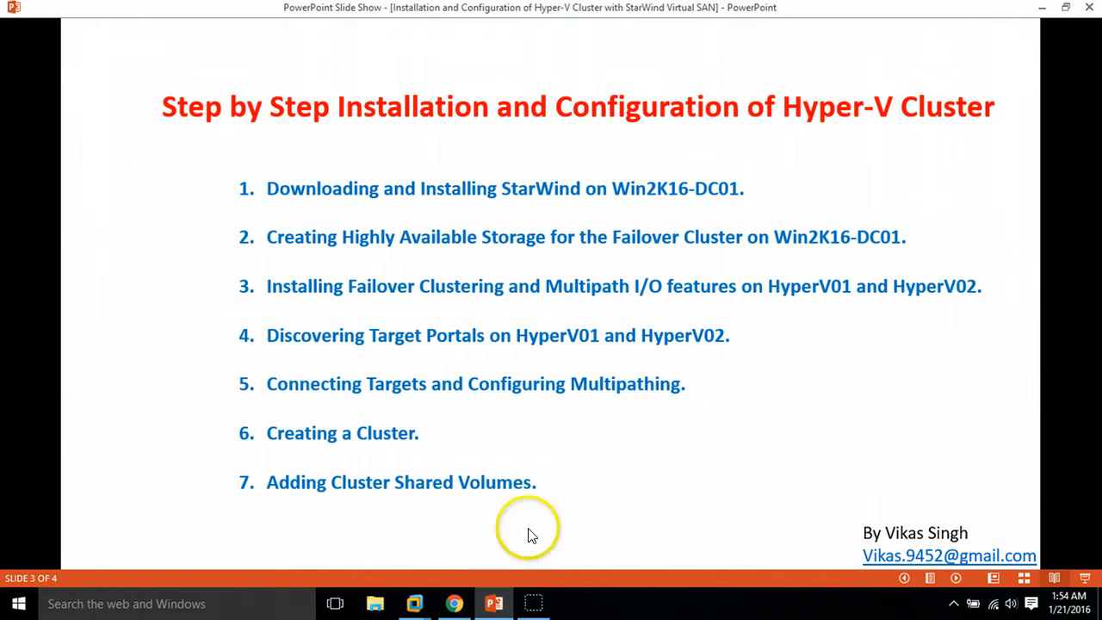
left_click(495, 606)
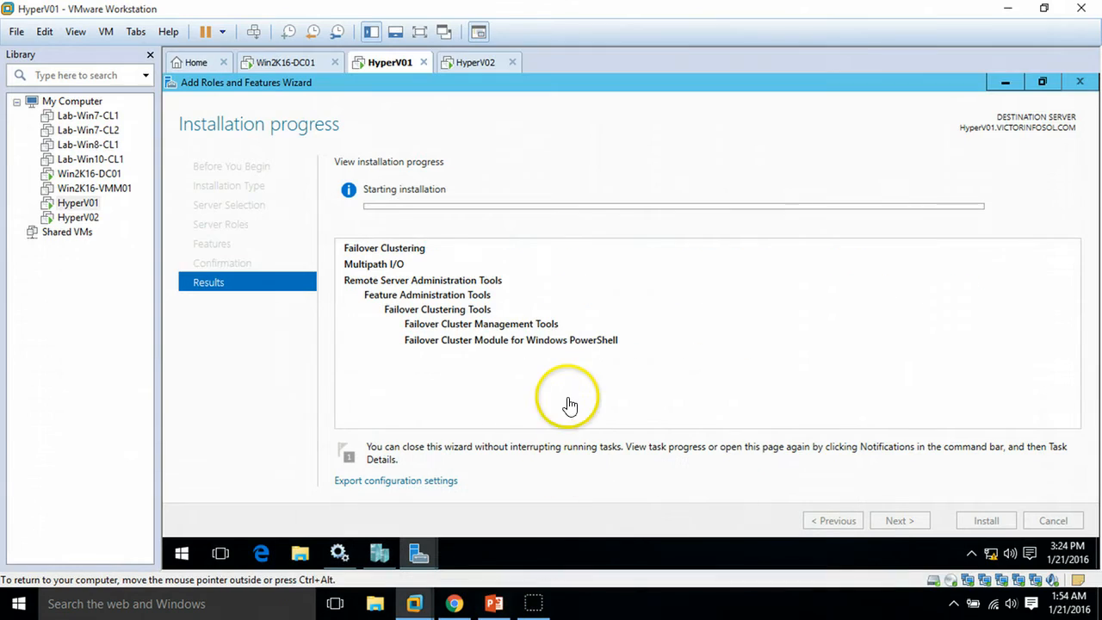
left_click(476, 62)
left_click(376, 61)
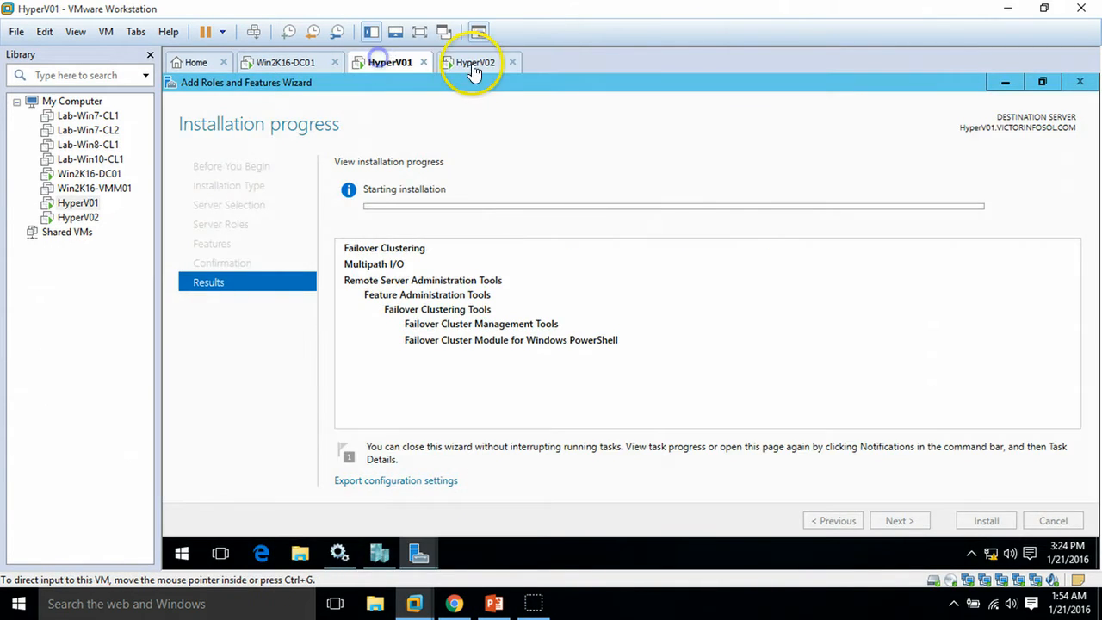
left_click(474, 61)
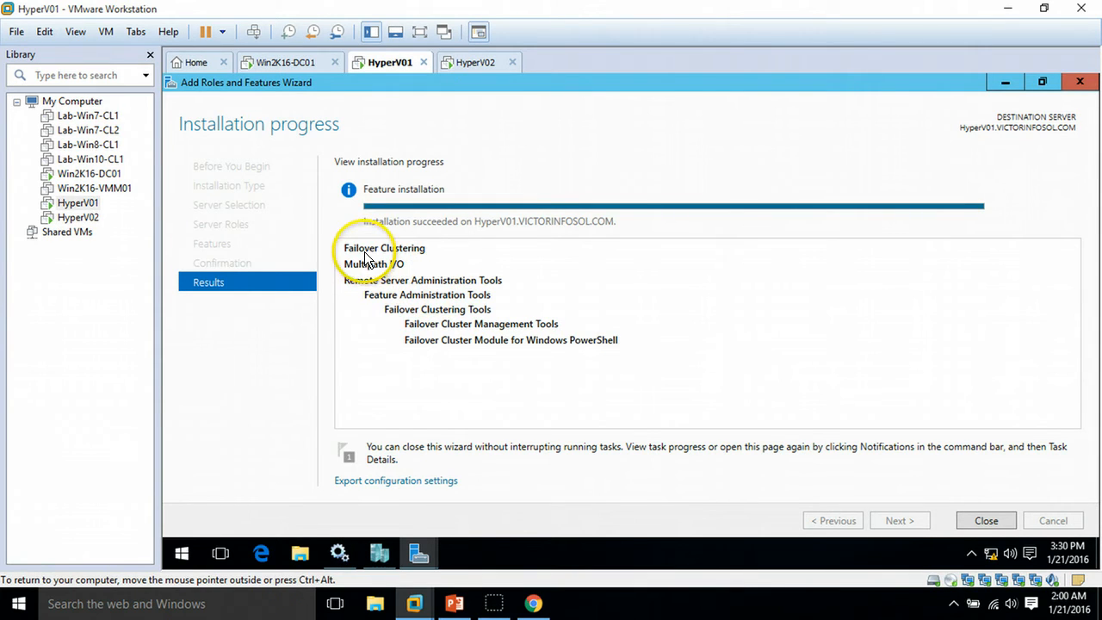
- Close the finished Add Roles and Features wizards on HyperV01 and HyperV02, and bring up Server Manager on each
left_click(986, 520)
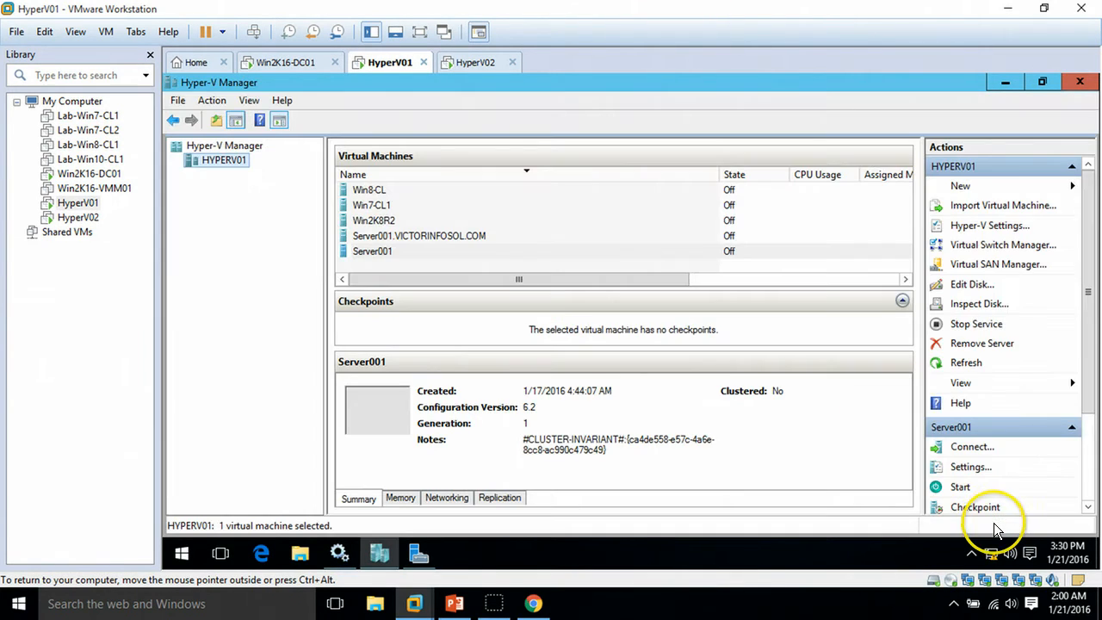
left_click(417, 552)
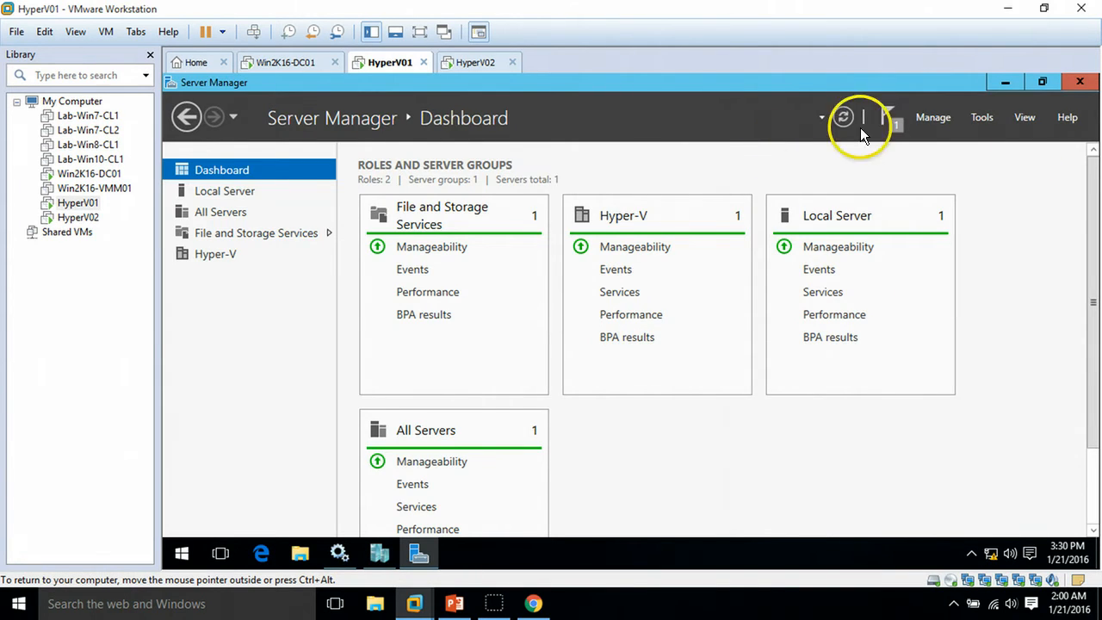
left_click(472, 62)
left_click(996, 520)
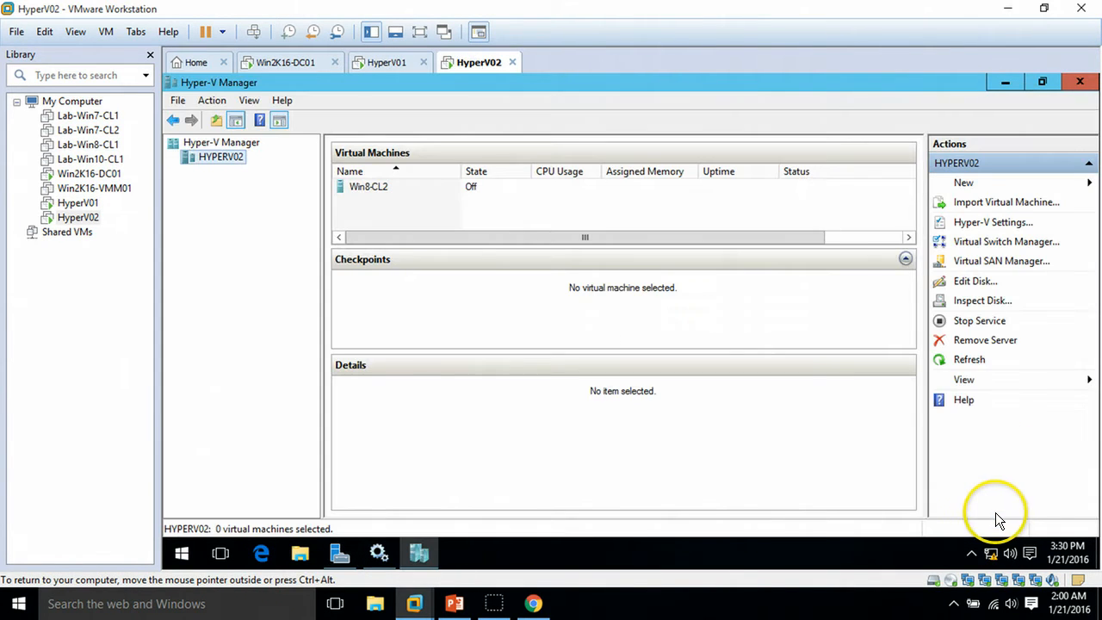
left_click(339, 552)
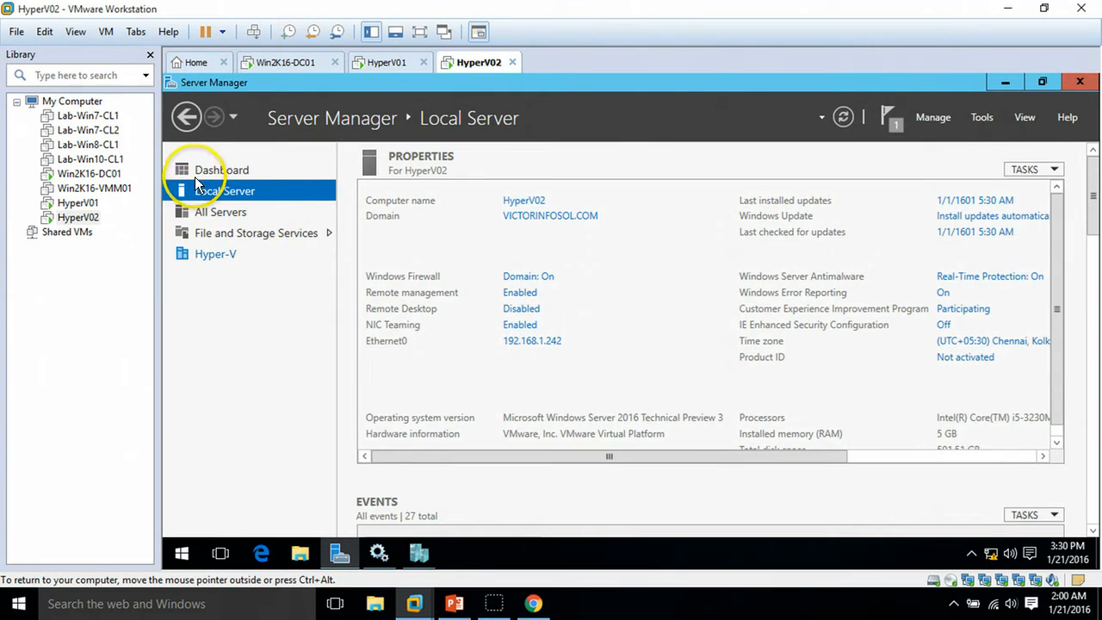
- Look at the Win2K16-DC01 and HyperV01 machines, review the cluster steps in the PowerPoint slide show, and return to HyperV01
left_click(387, 62)
left_click(285, 63)
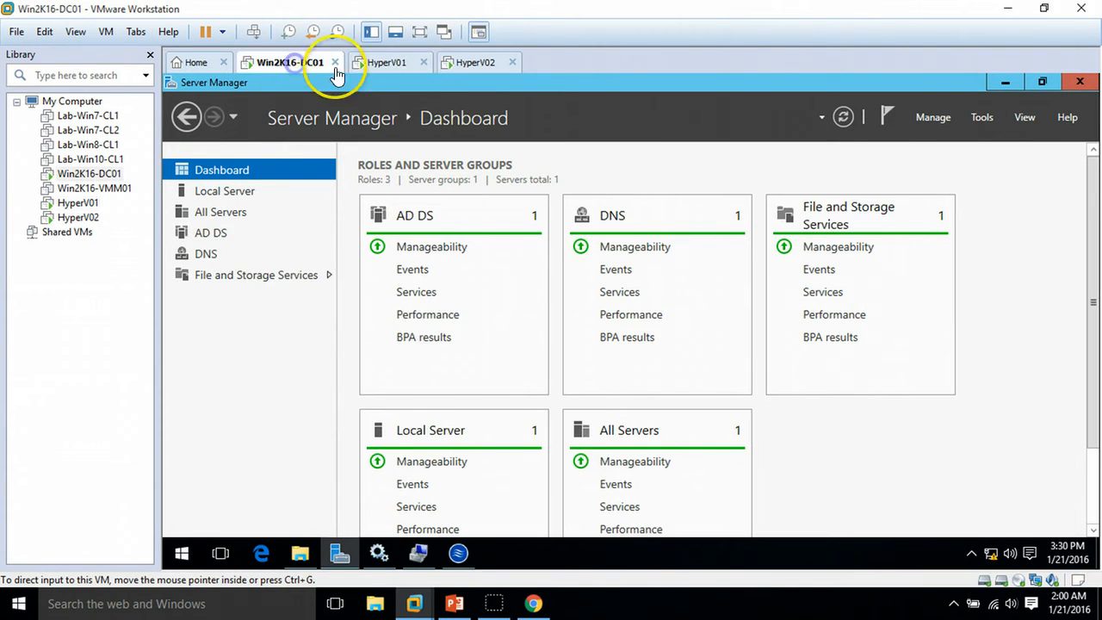
left_click(386, 64)
left_click(454, 602)
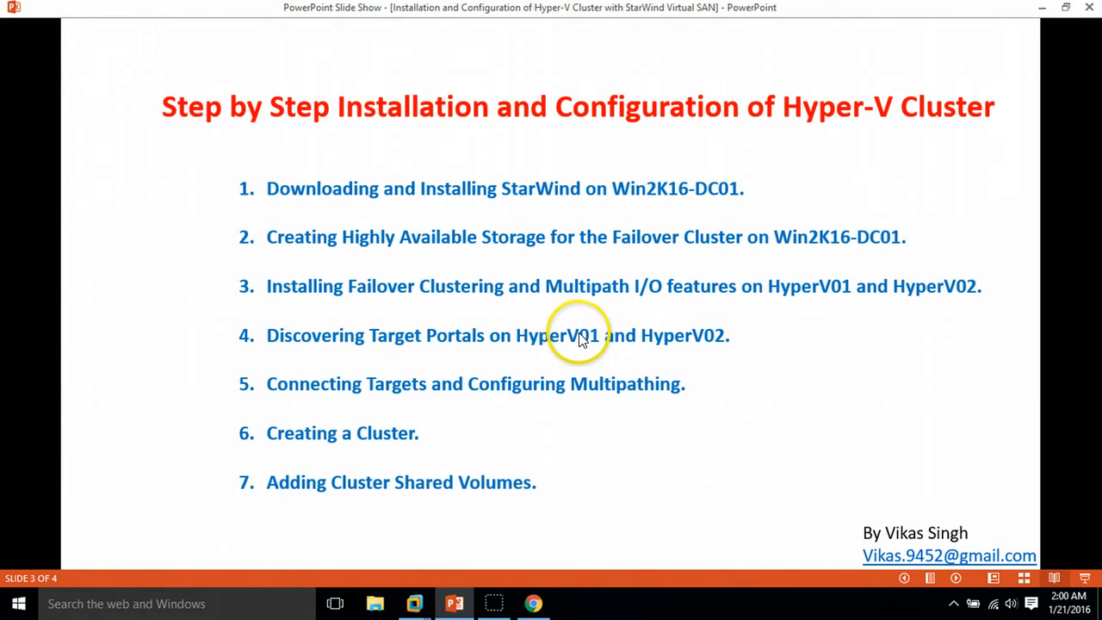
left_click(1043, 12)
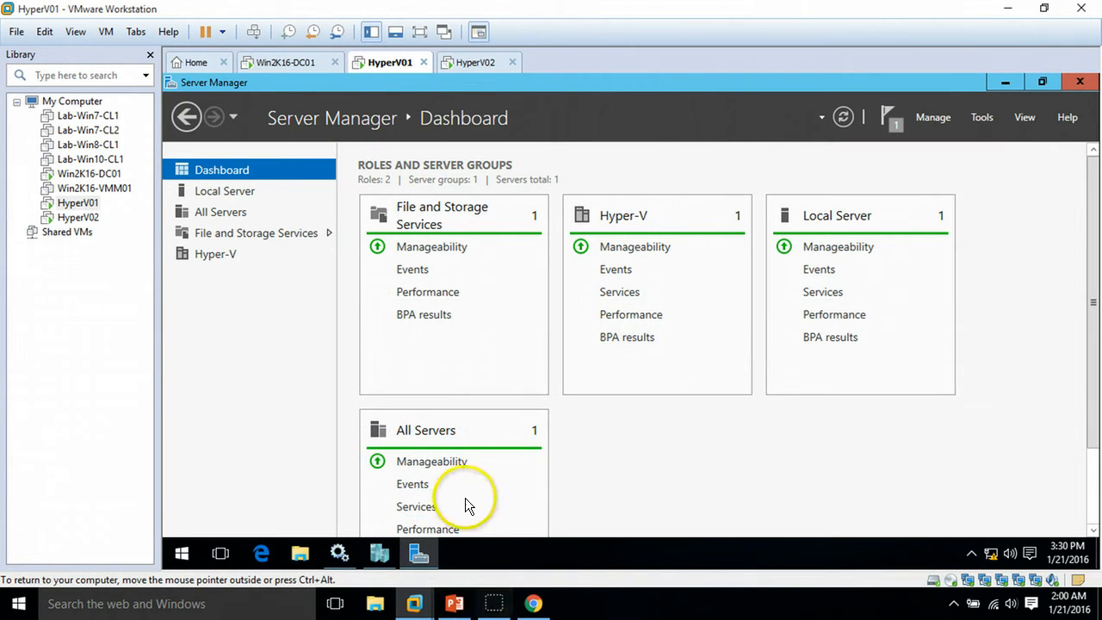
- Open Command Prompt on HyperV01 and run iscsicpl to bring up the iSCSI Initiator properties
left_click(178, 557)
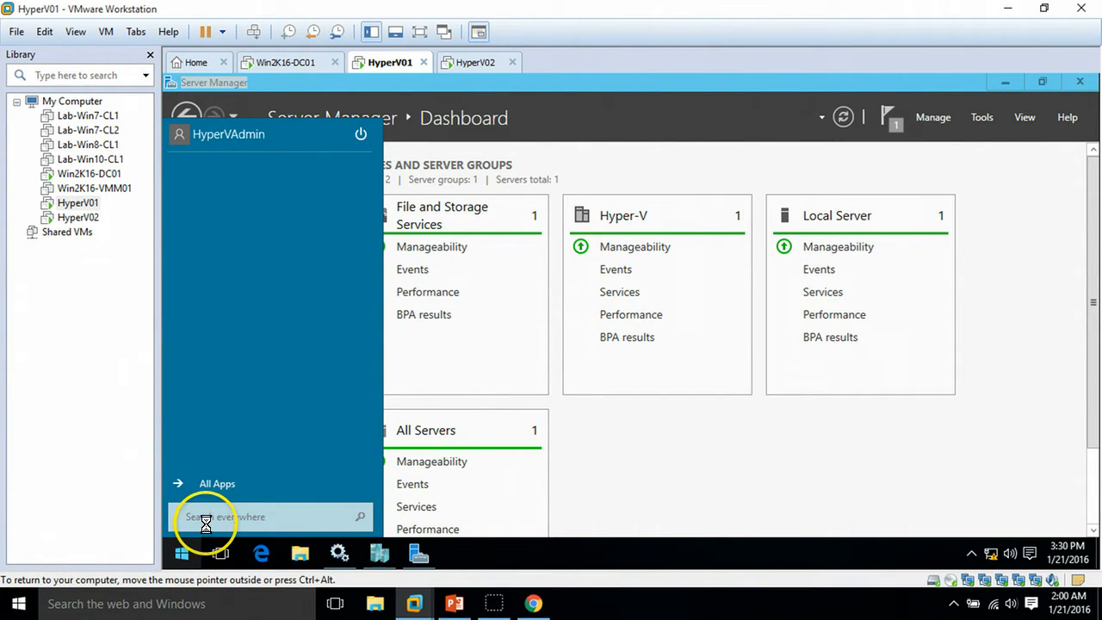
left_click(209, 517)
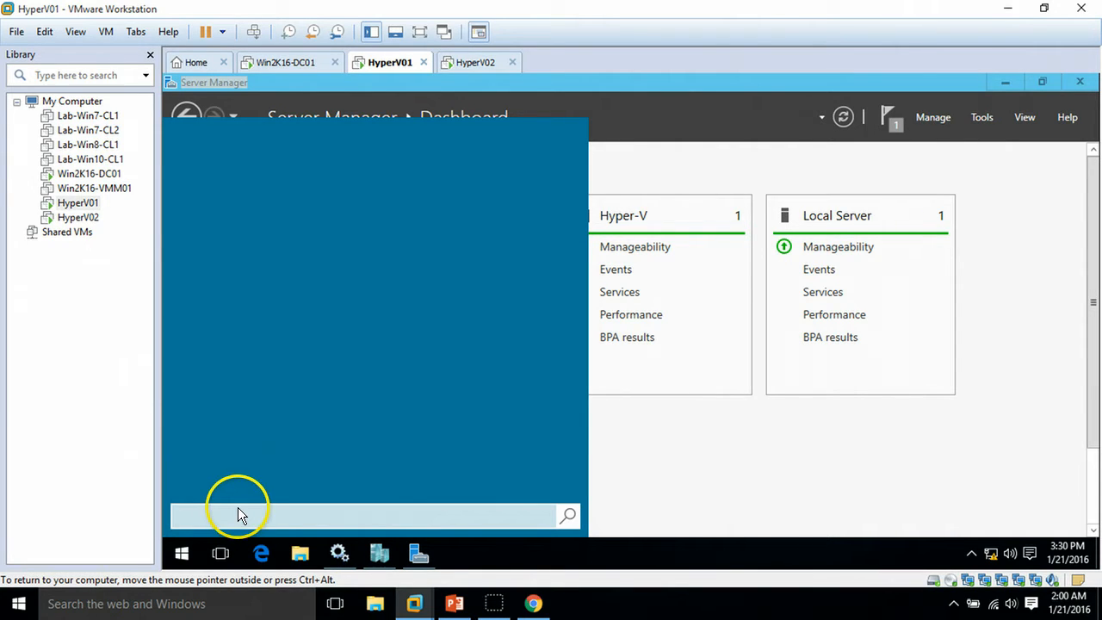
type("cmd")
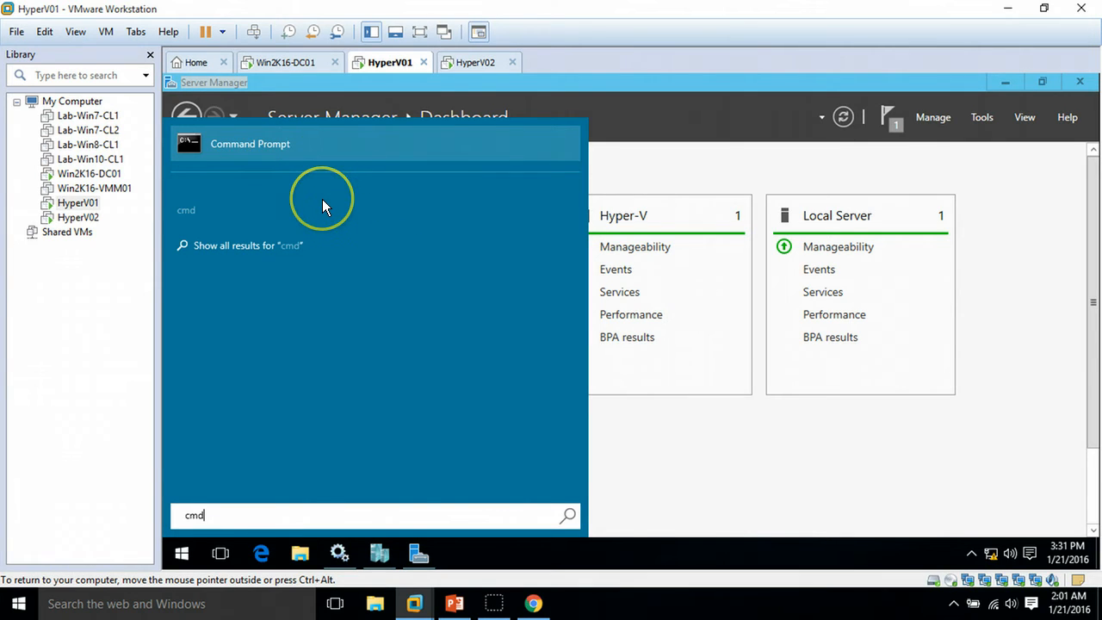
key("Return")
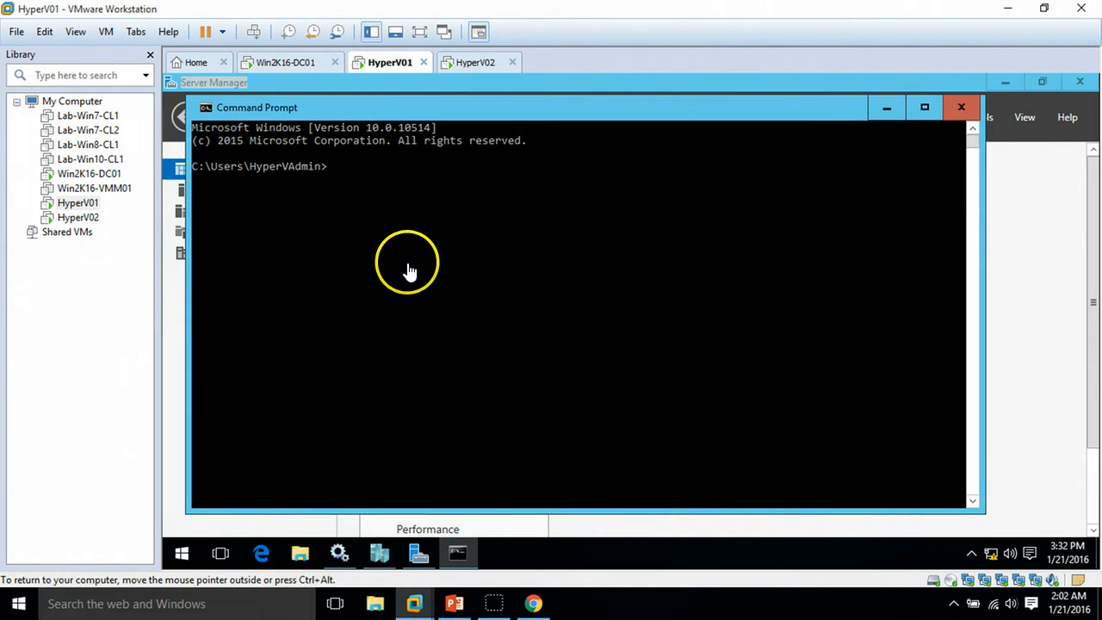
left_click(407, 268)
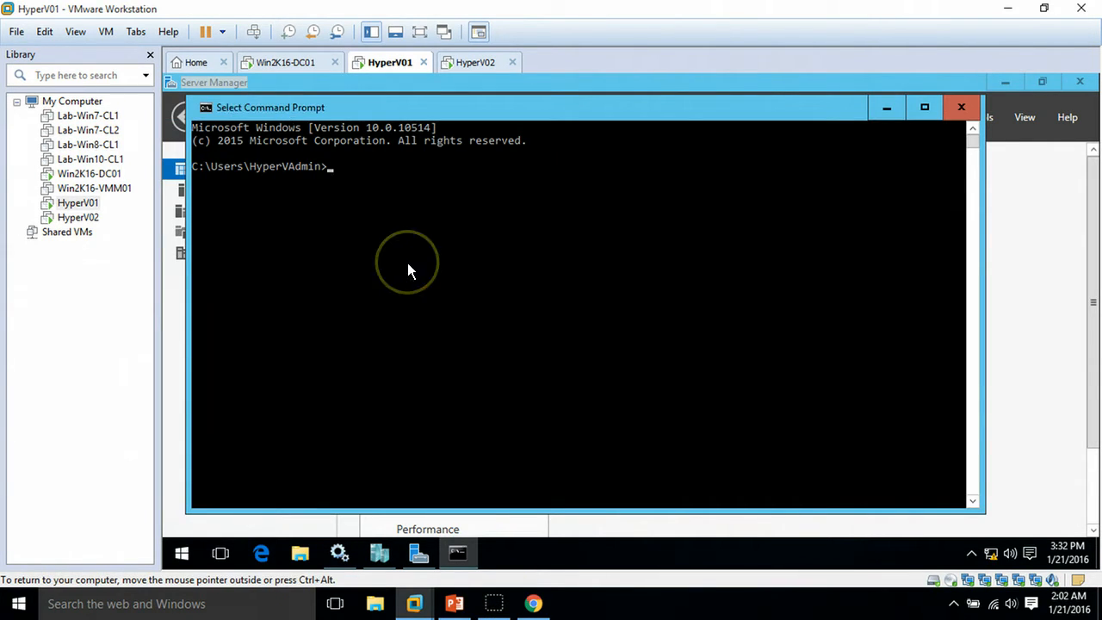
type("is")
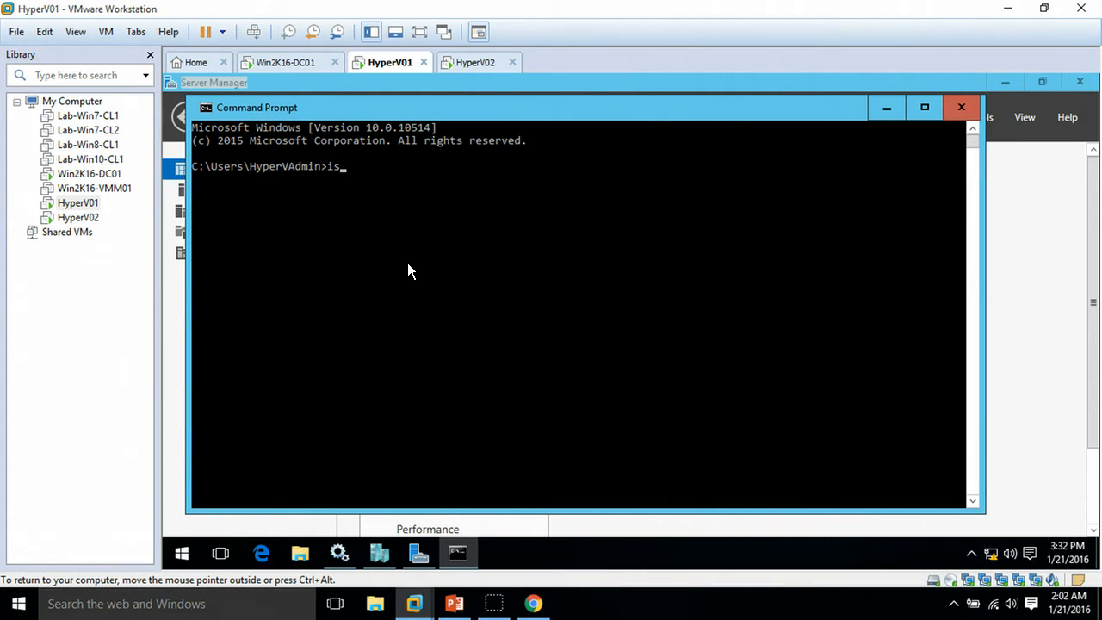
type("csicpl")
key("Return")
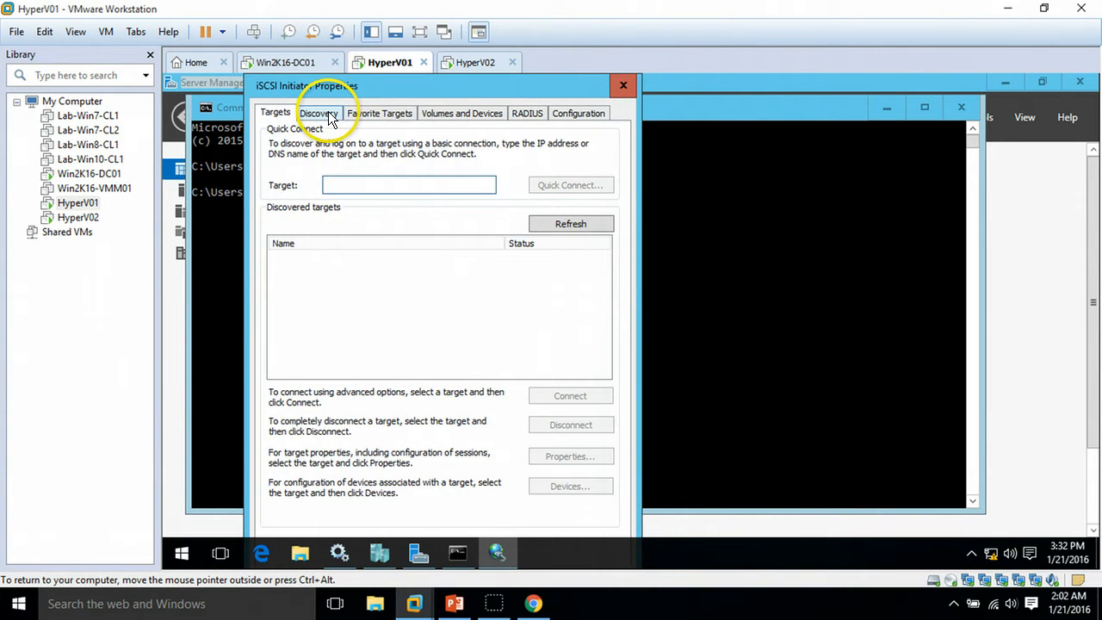
- Start discovering a target portal on HyperV01 and enter 192.168.1.254 as its IP address, keeping port 3260
left_click(318, 113)
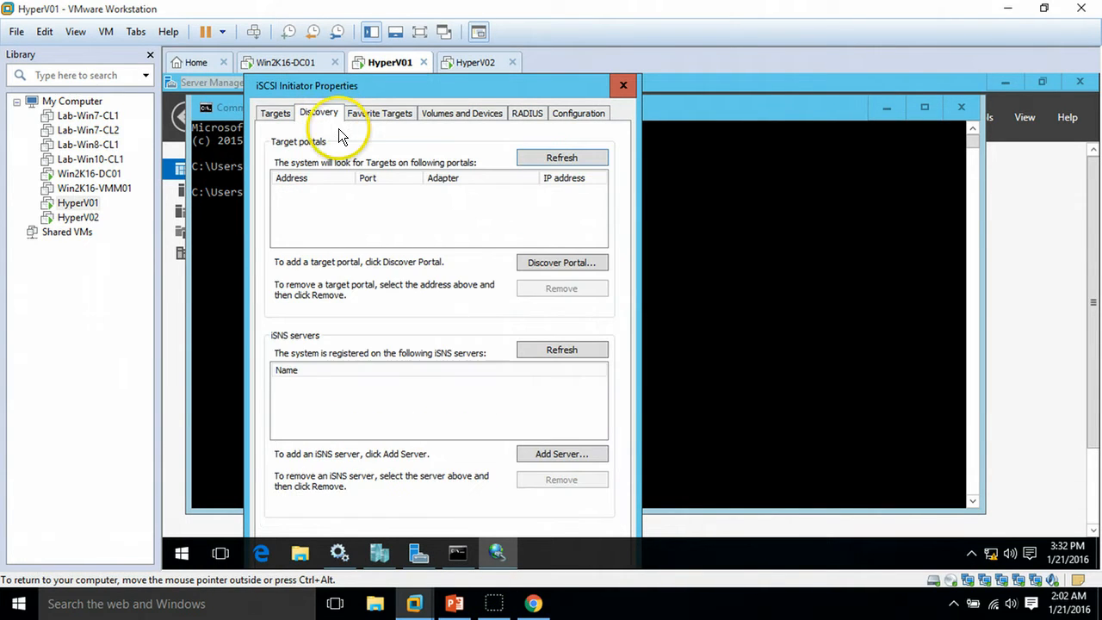
left_click(557, 263)
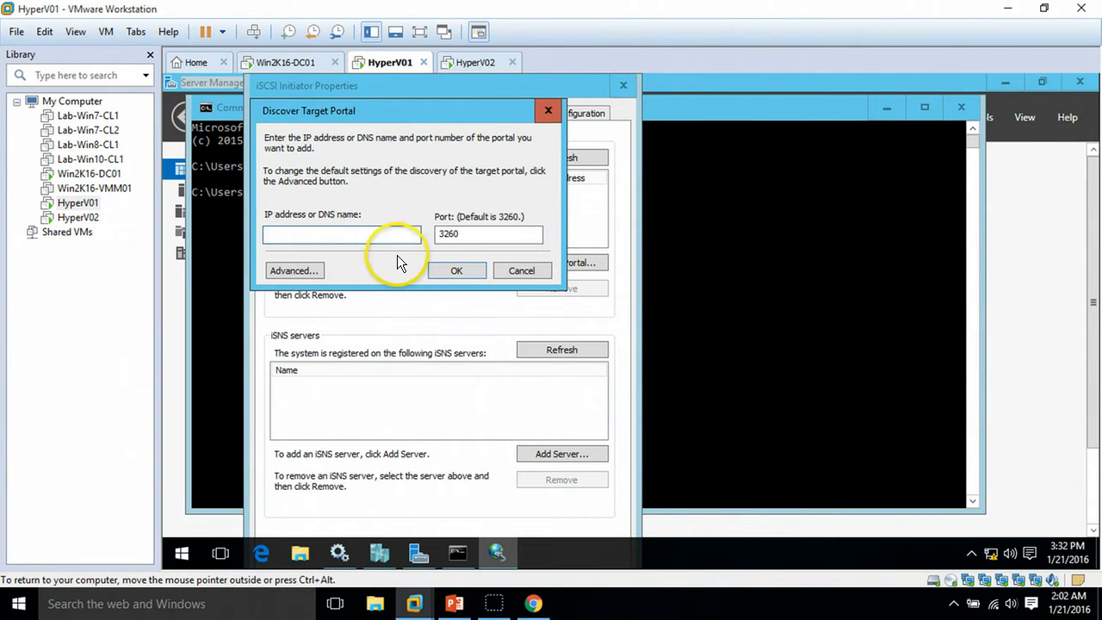
left_click(289, 271)
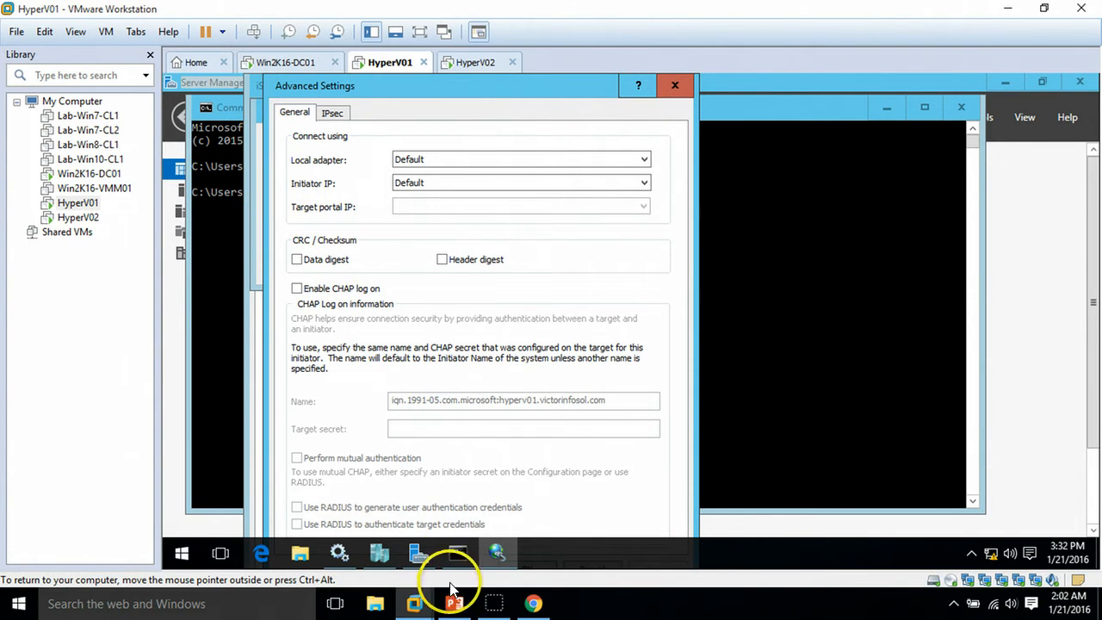
left_click_drag(409, 91, 439, 291)
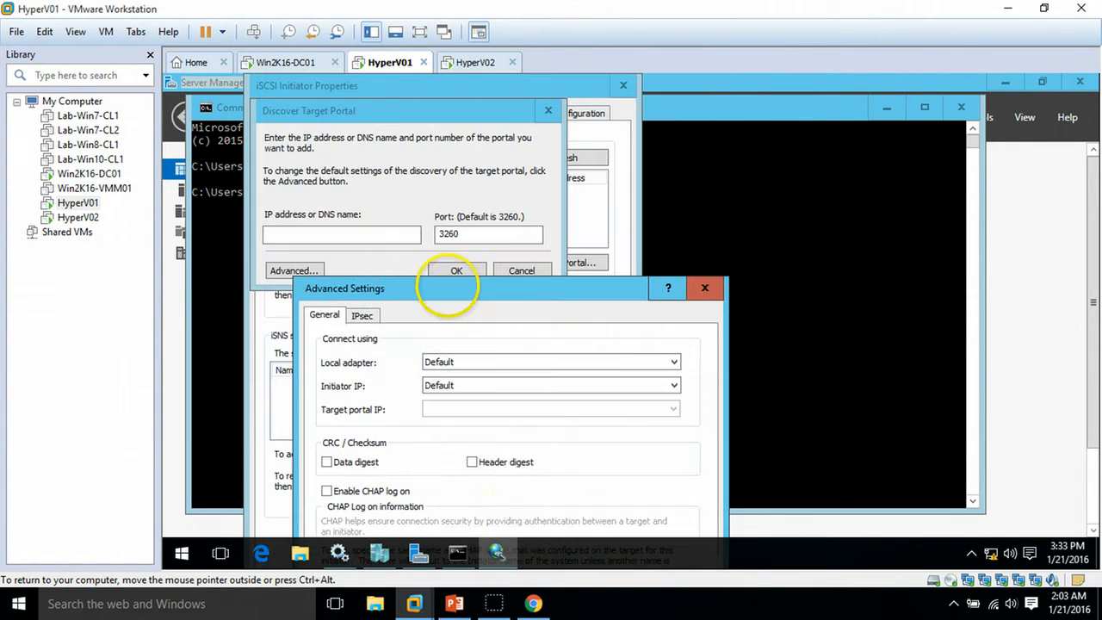
left_click(704, 287)
left_click(335, 234)
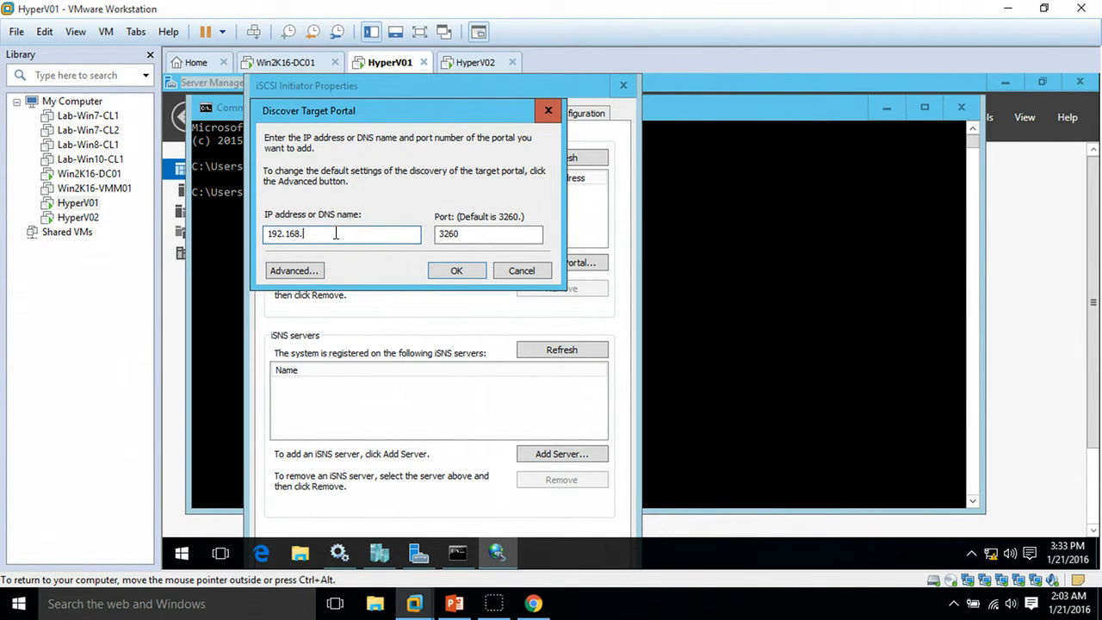
- Set the portal's local adapter to Microsoft iSCSI Initiator and its initiator IP to 192.168.1.241, and add the portal on HyperV01
left_click(315, 274)
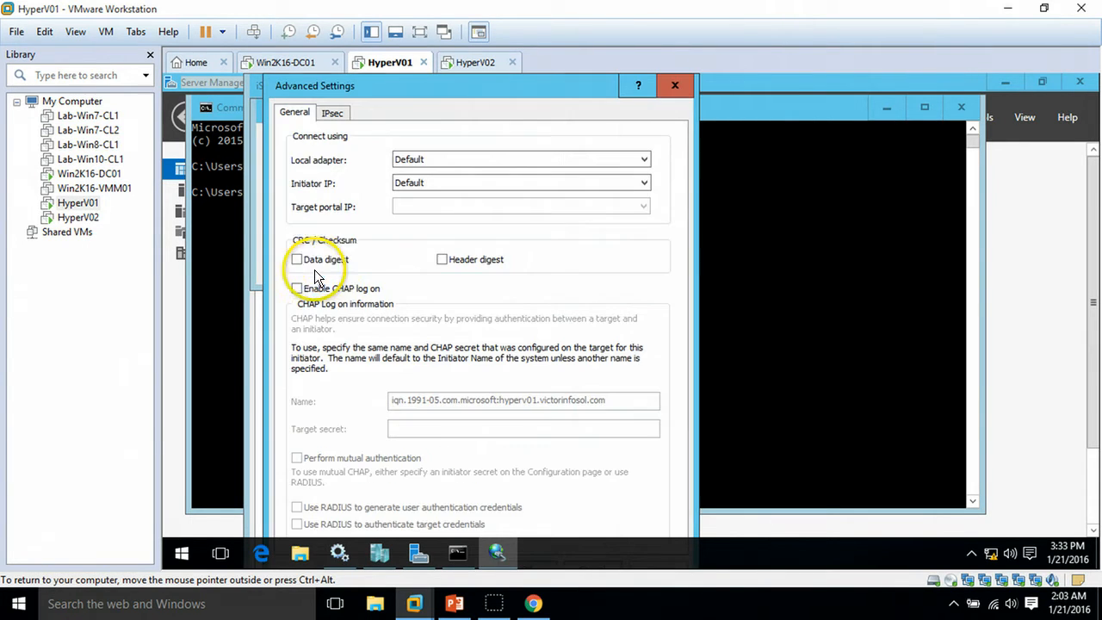
left_click(419, 32)
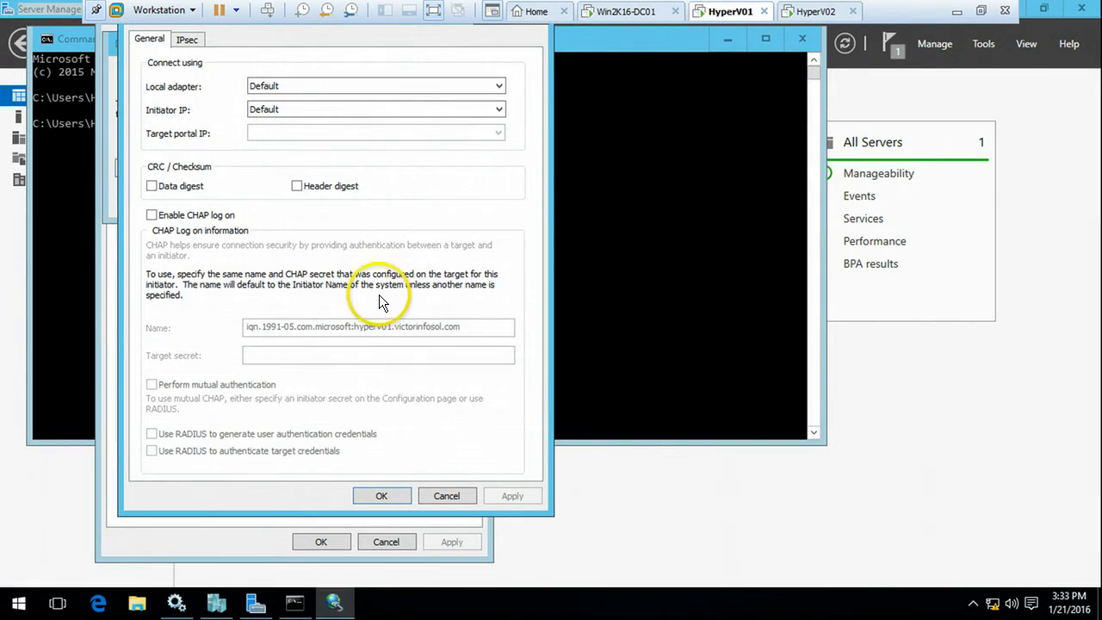
left_click(288, 90)
left_click(294, 112)
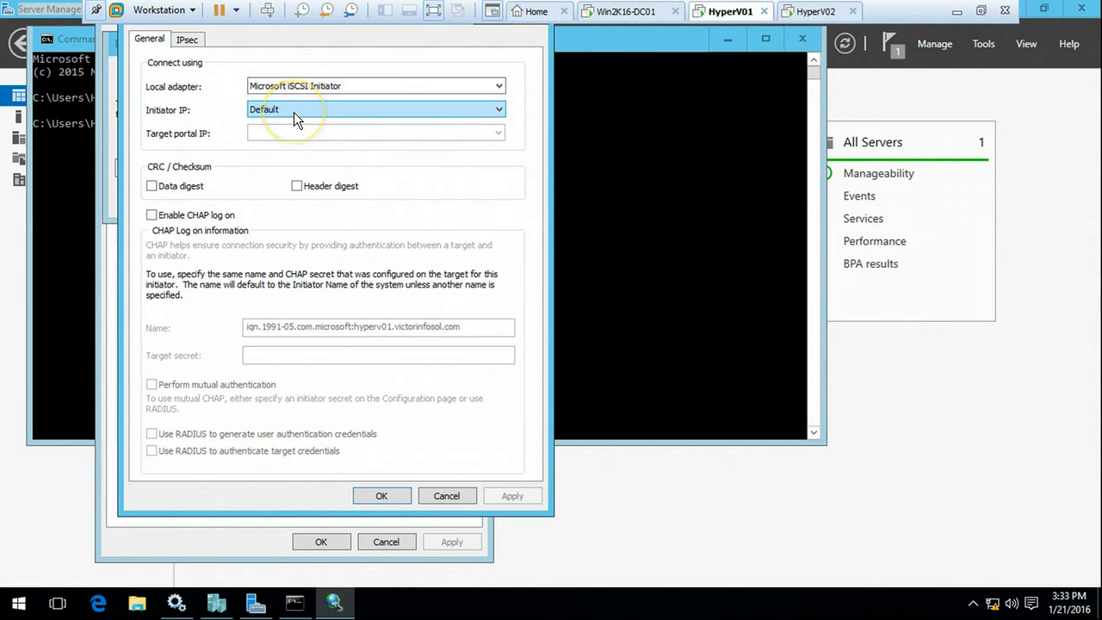
left_click(293, 112)
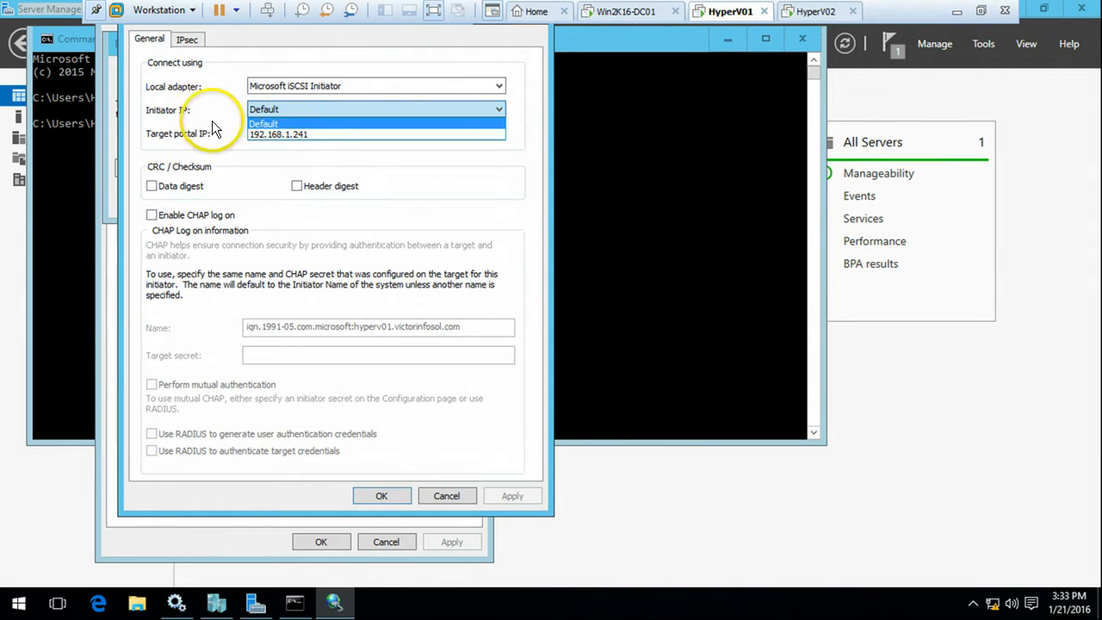
left_click(310, 134)
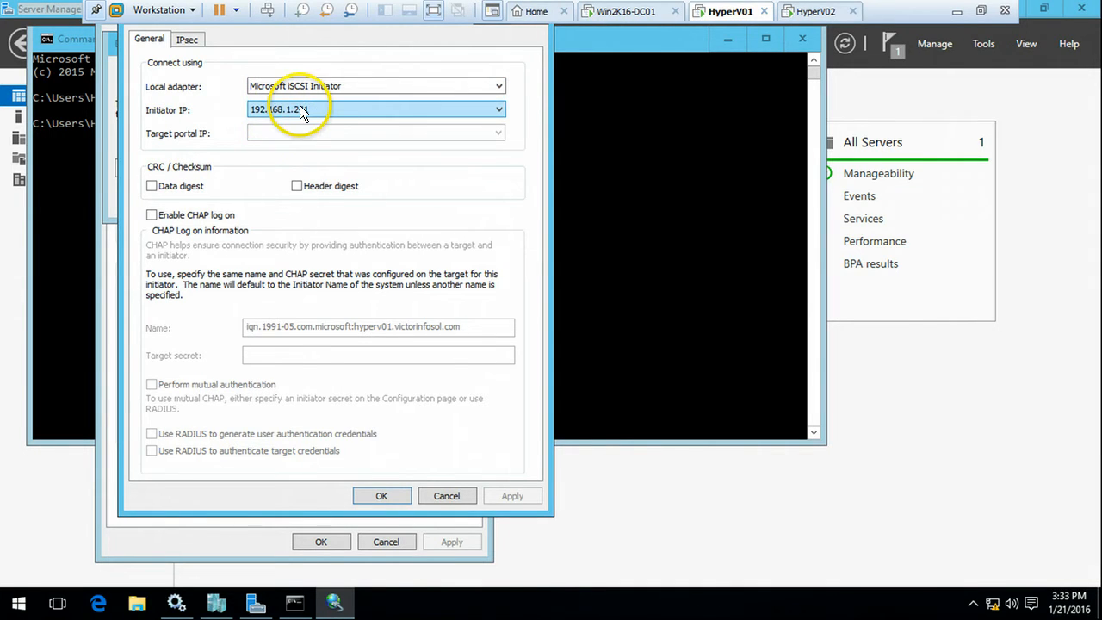
left_click(370, 501)
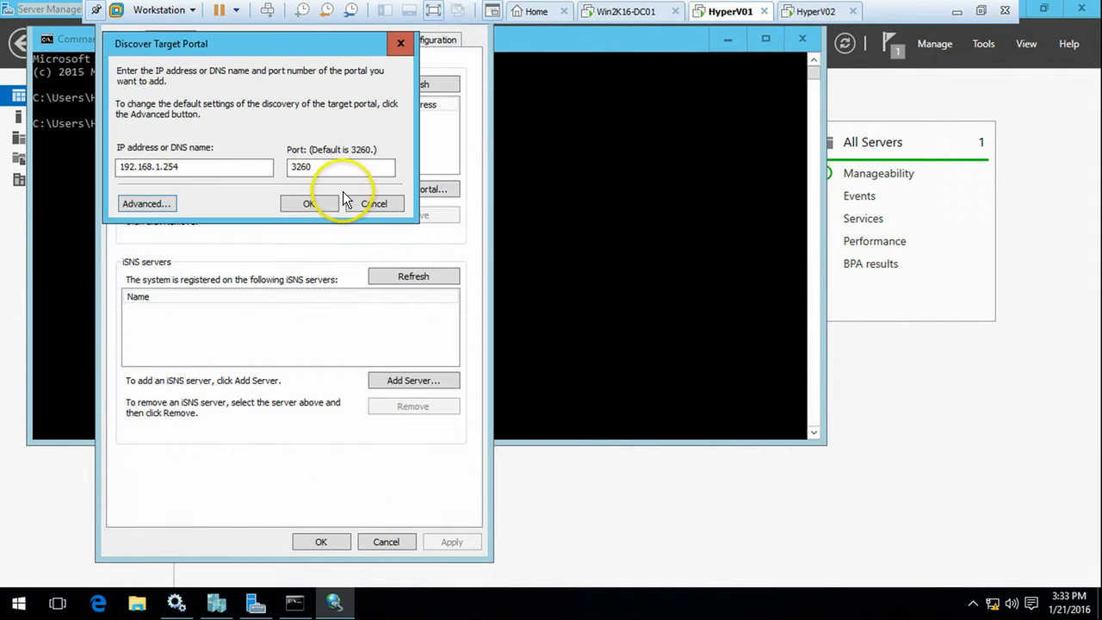
left_click(318, 203)
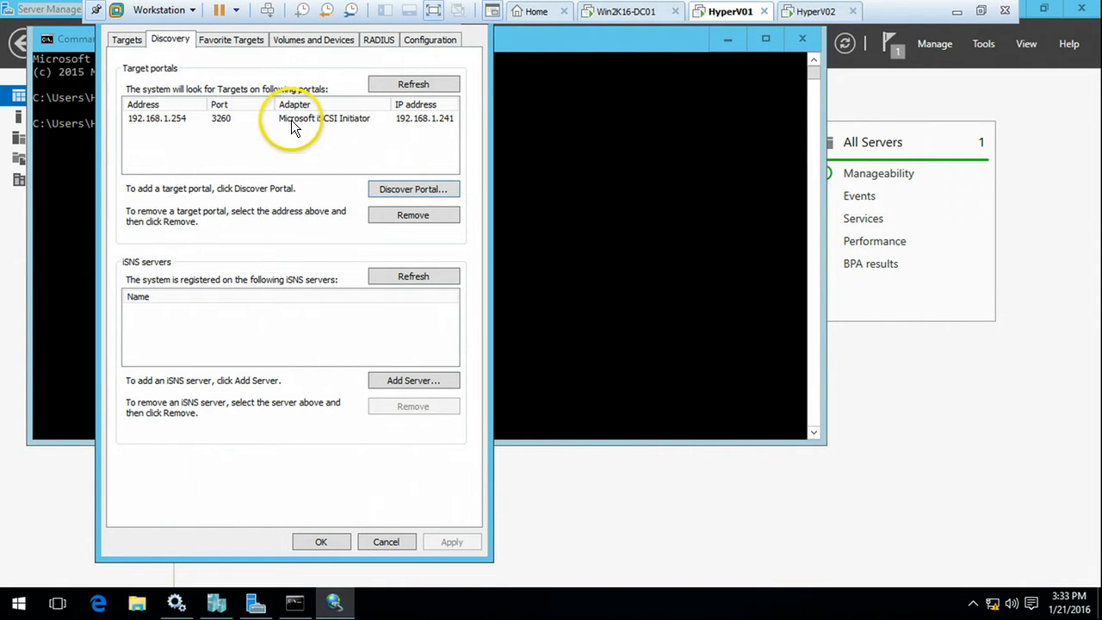
- Review the targets discovered on HyperV01, widening the Name column to read the full target names
left_click(278, 117)
left_click(134, 44)
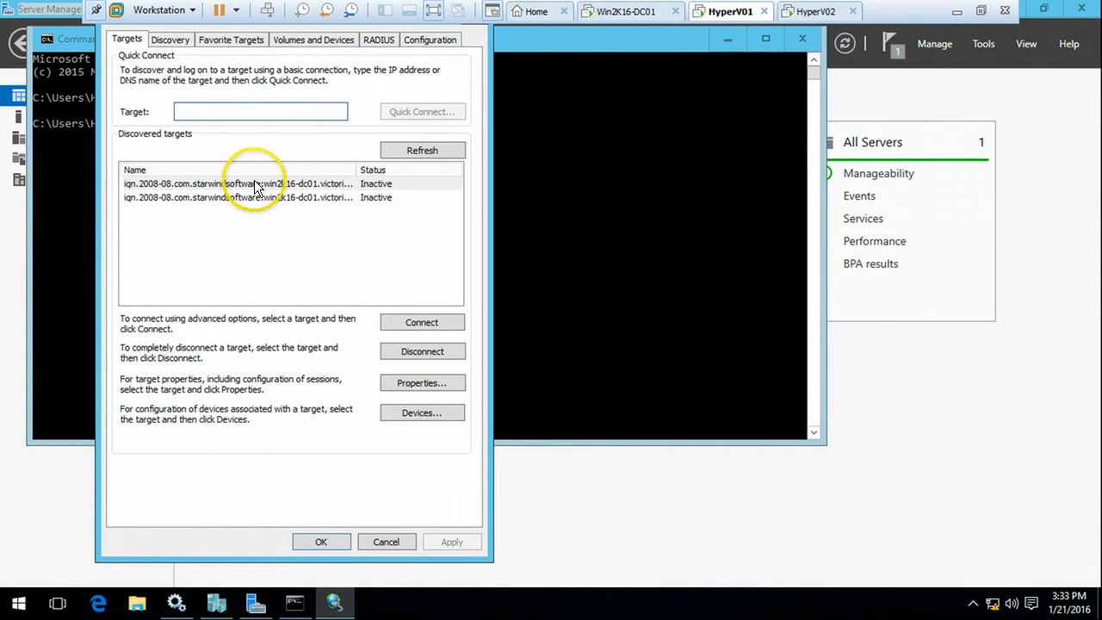
left_click(282, 184)
left_click(295, 197)
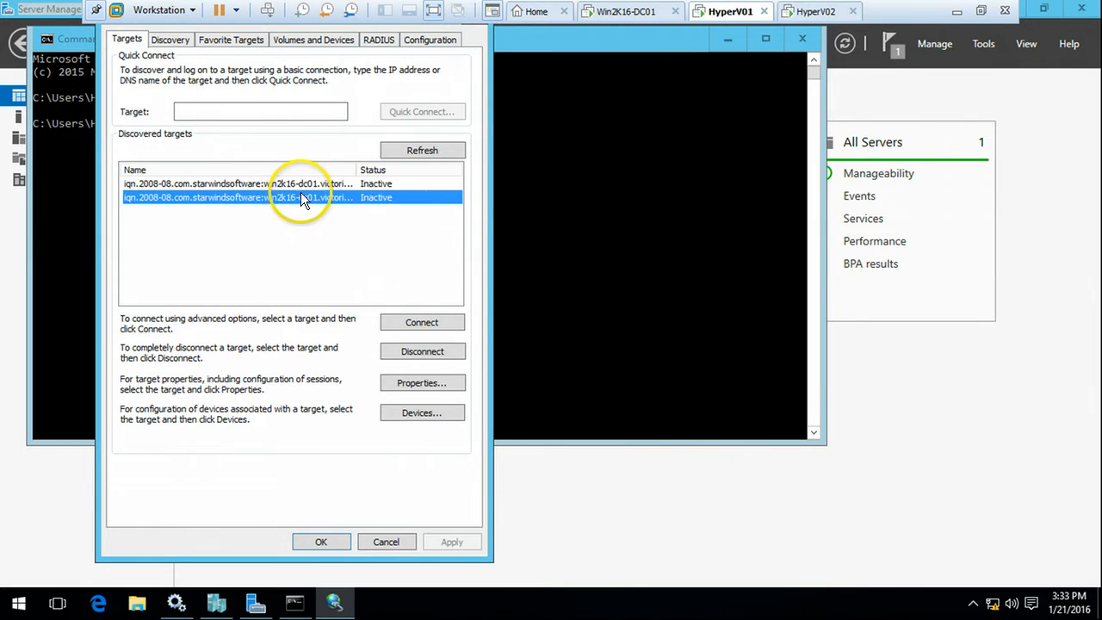
left_click(315, 184)
double_click(360, 166)
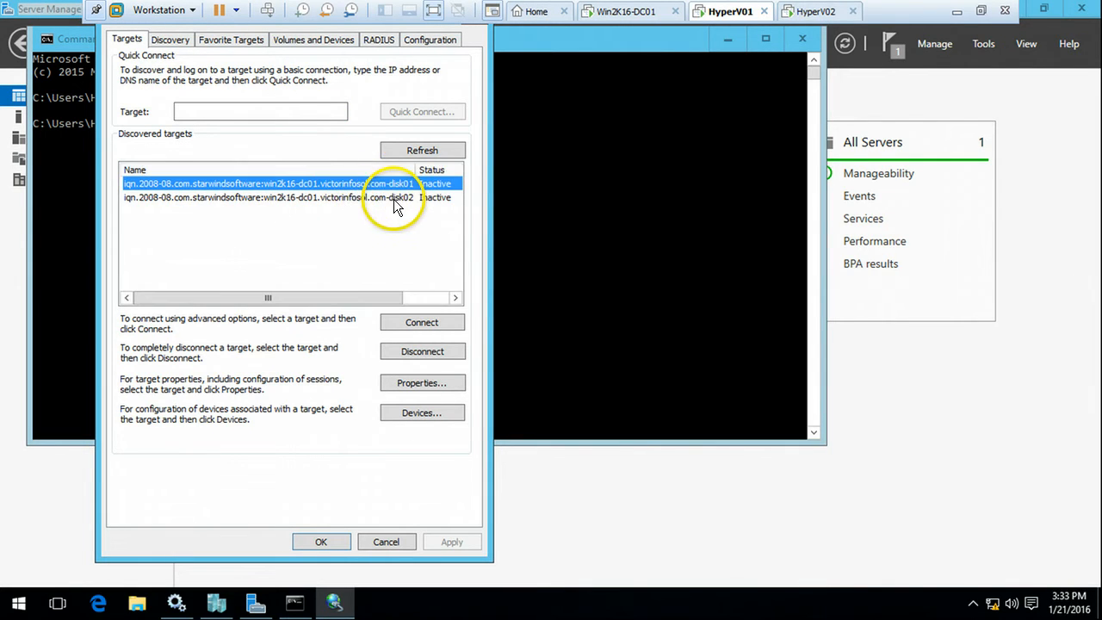
left_click(393, 198)
left_click(399, 185)
left_click_drag(309, 301, 230, 327)
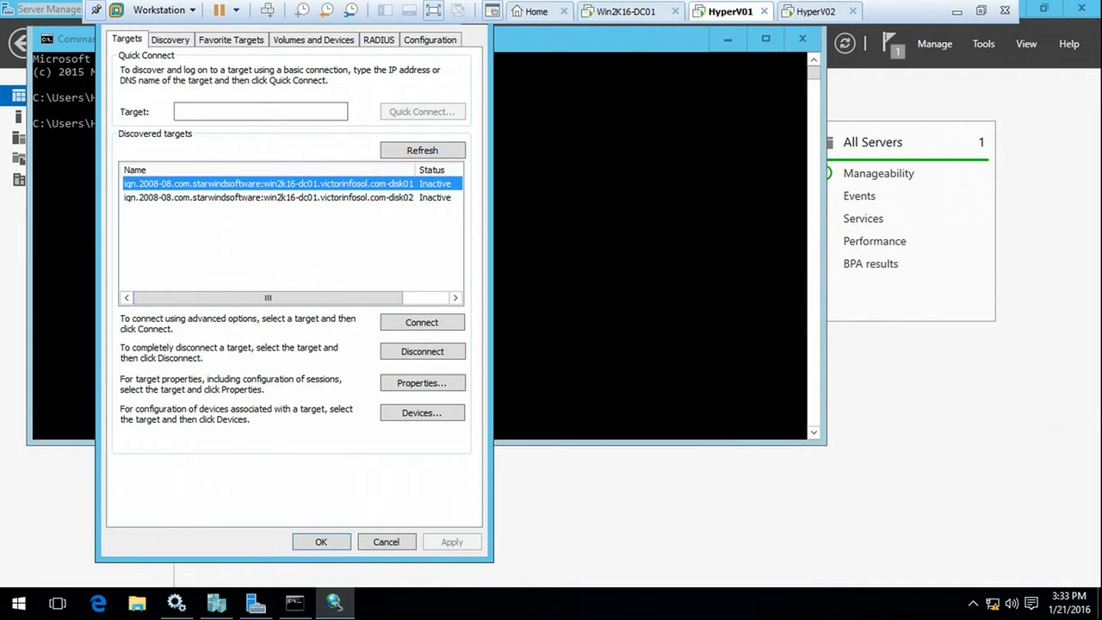
- Open the iSCSI Initiator properties on HyperV02 and try to remove the 192.168.1.254 target portal that uses the default adapter
left_click(813, 11)
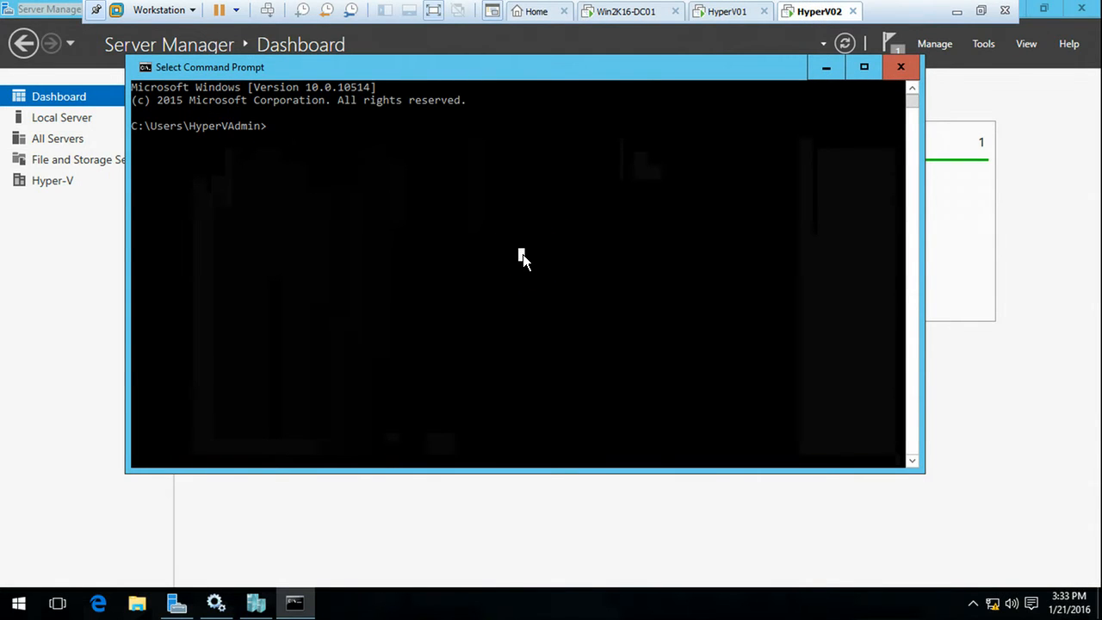
type("i")
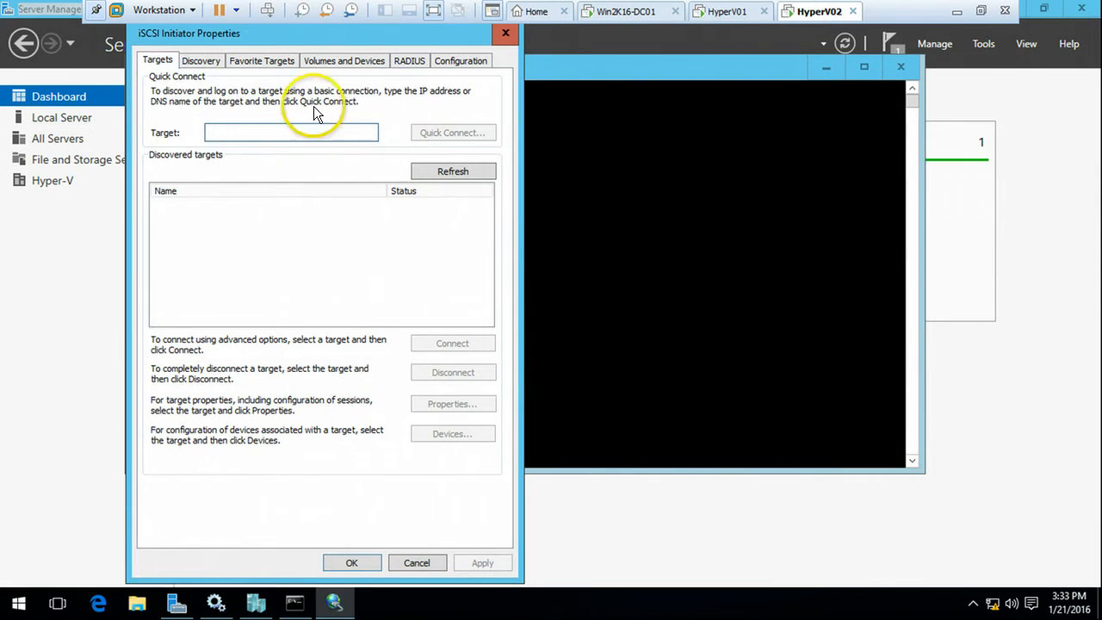
left_click(201, 60)
left_click(353, 136)
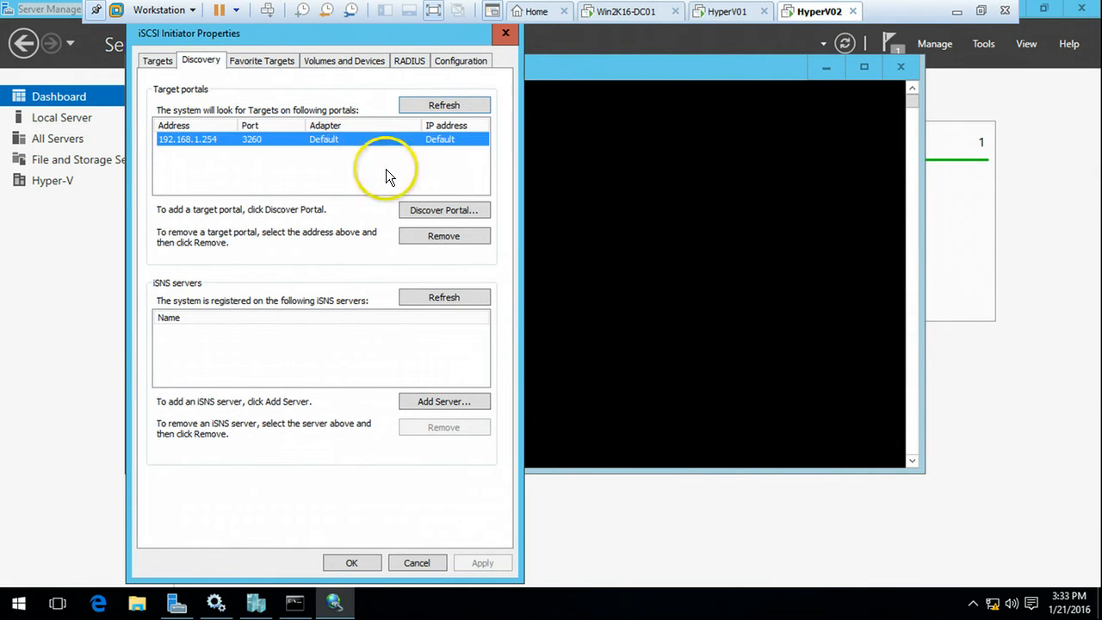
left_click(443, 234)
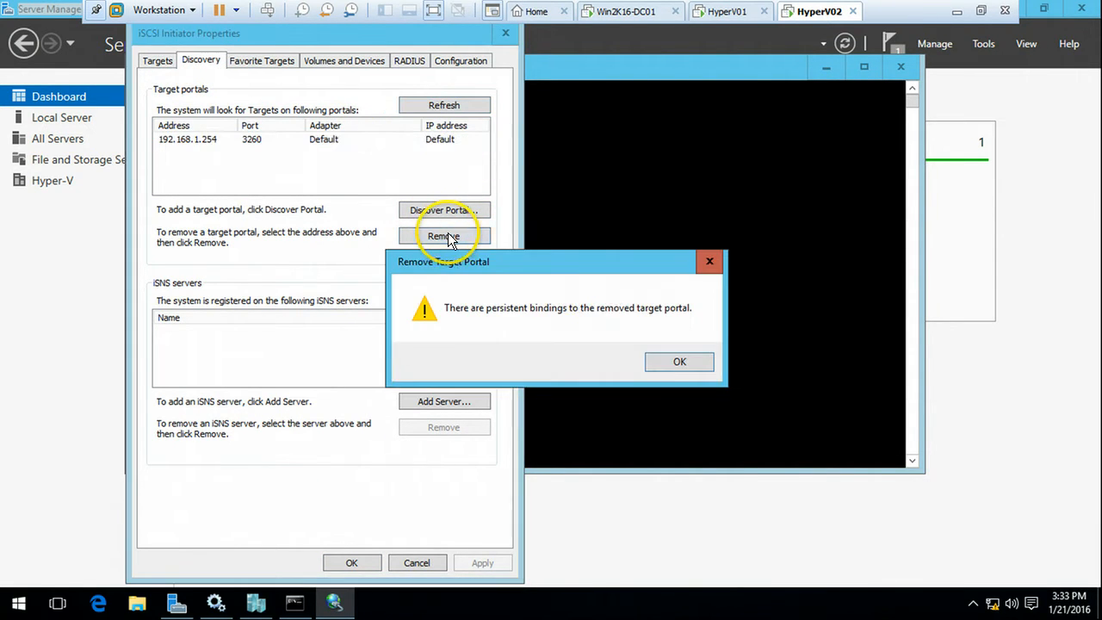
left_click(662, 366)
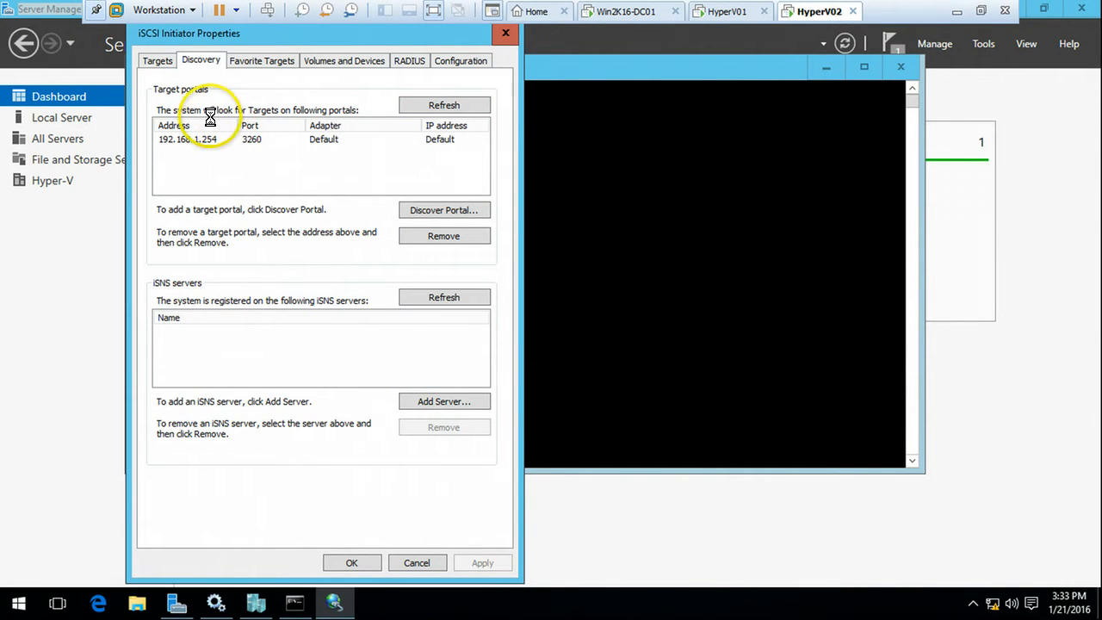
- Discover target portal 192.168.1.254 on HyperV02 using the Microsoft iSCSI Initiator adapter and initiator IP 192.168.1.242
left_click(461, 210)
type("192.168.1.254")
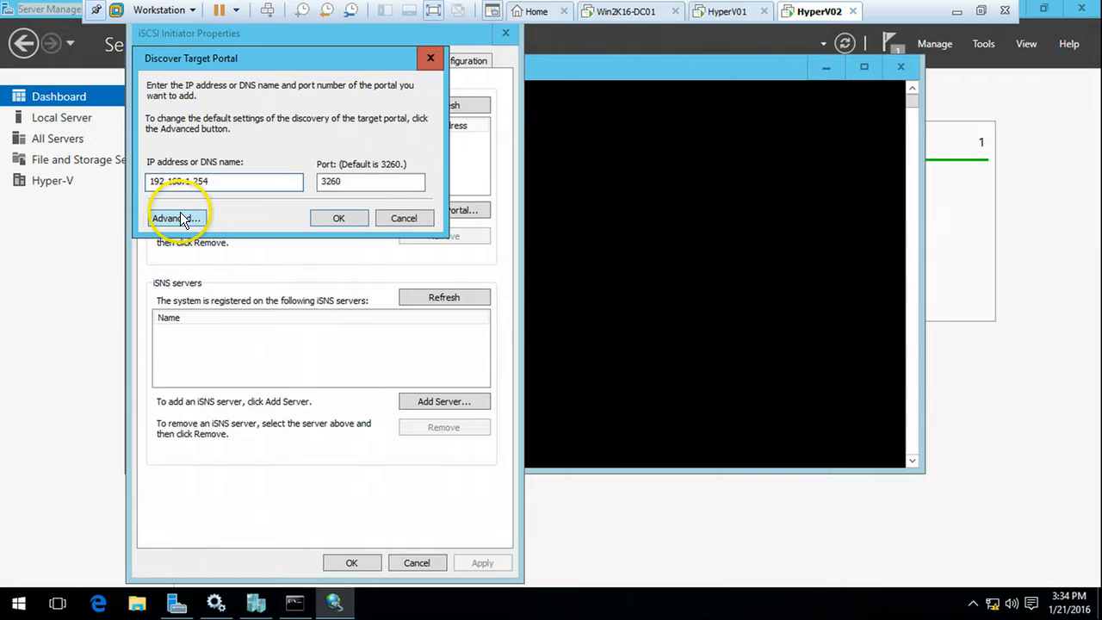
left_click(180, 214)
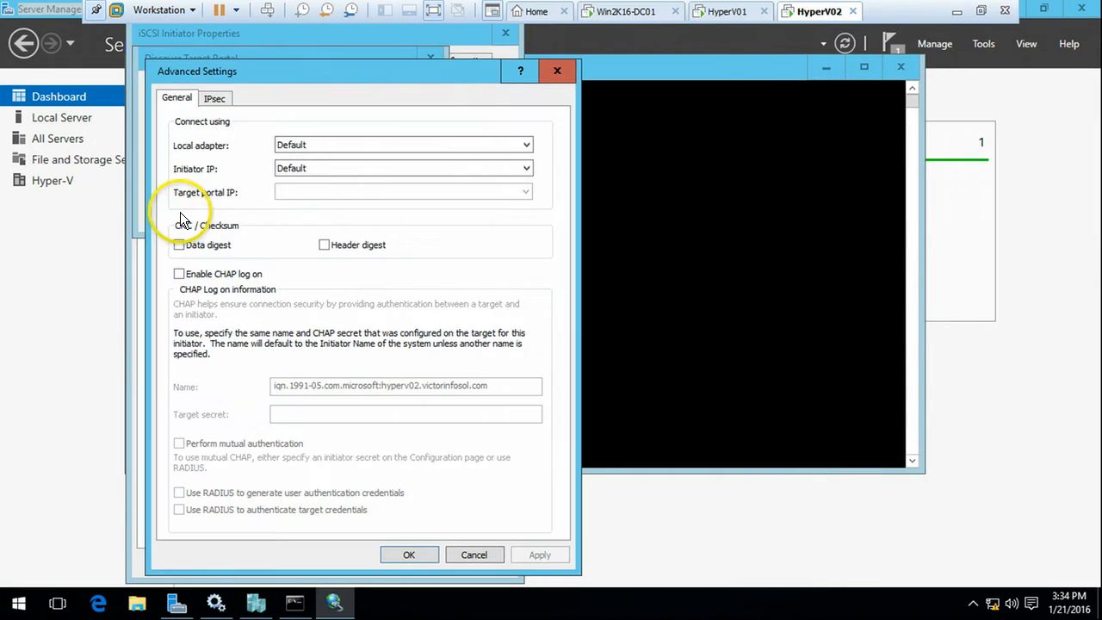
left_click(301, 142)
left_click(311, 171)
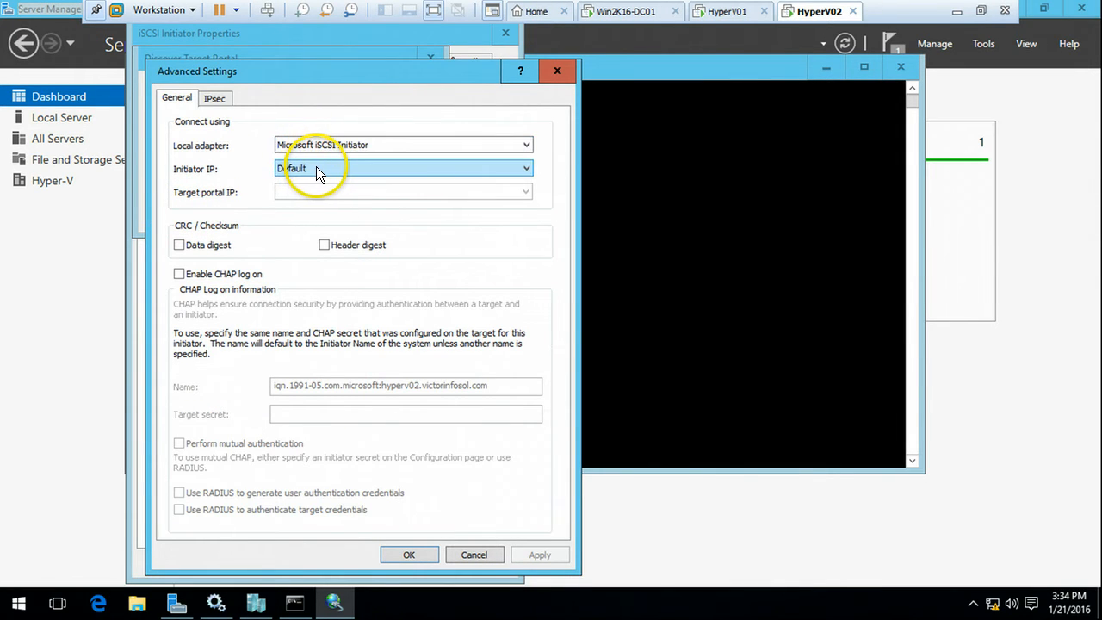
left_click(316, 166)
left_click(324, 194)
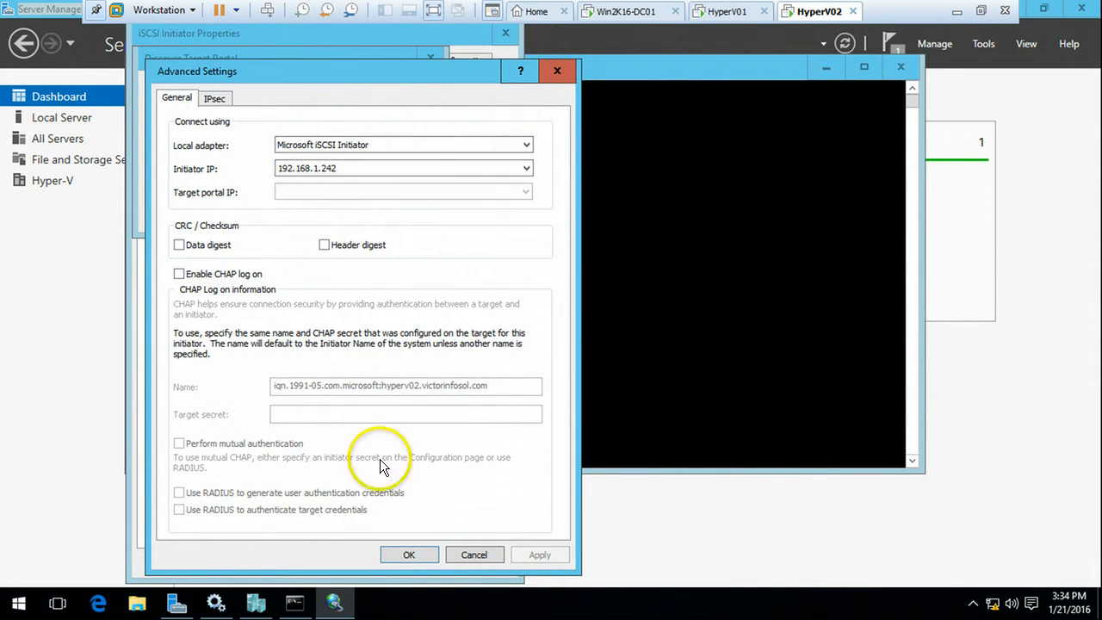
left_click(410, 555)
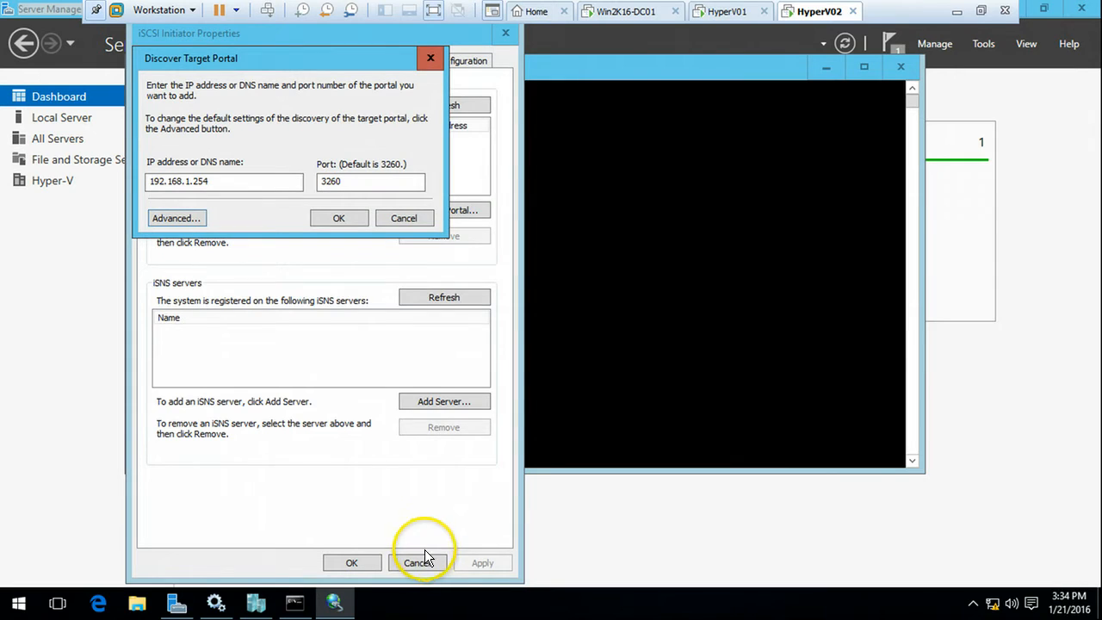
left_click(339, 218)
- Check the list of targets discovered on HyperV02
left_click(157, 61)
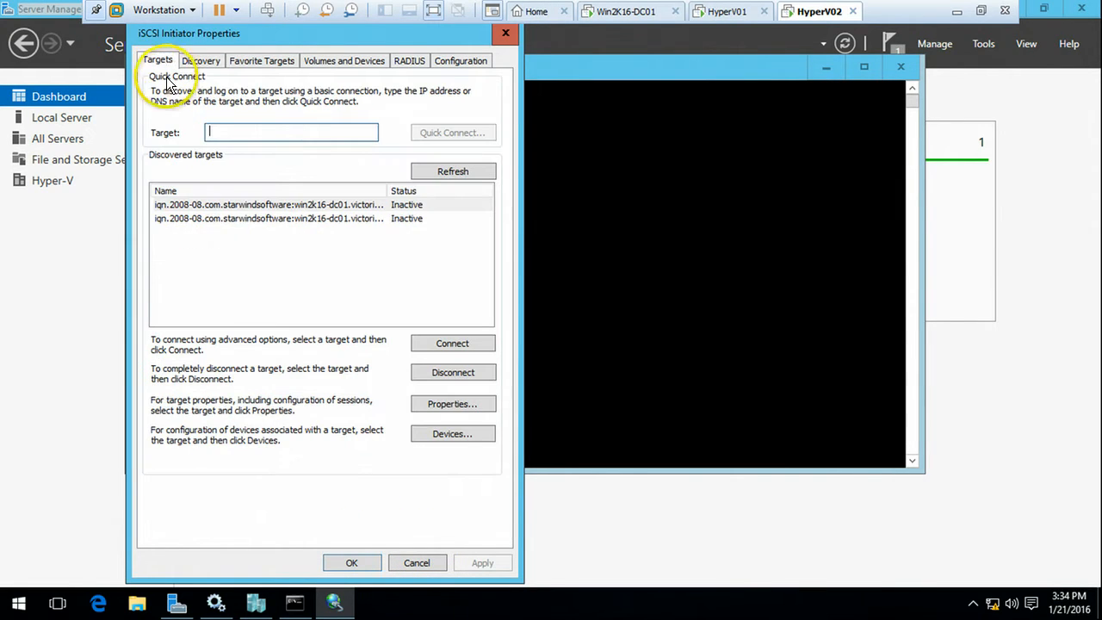
left_click(269, 217)
left_click(281, 204)
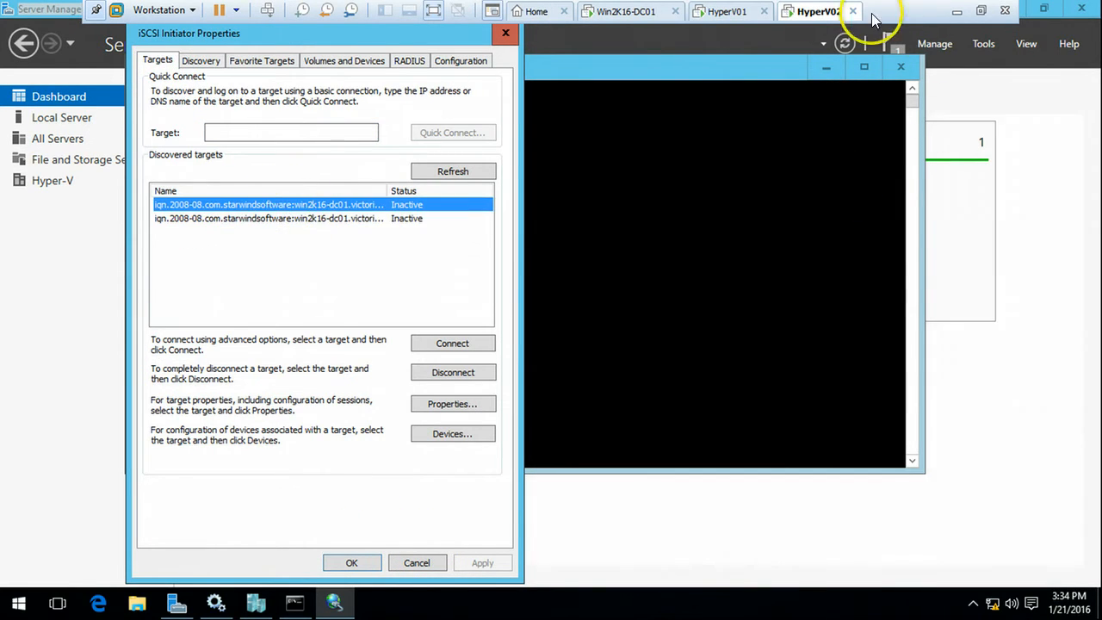
- Accept and close the iSCSI Initiator properties on both HyperV01 and HyperV02
left_click(727, 11)
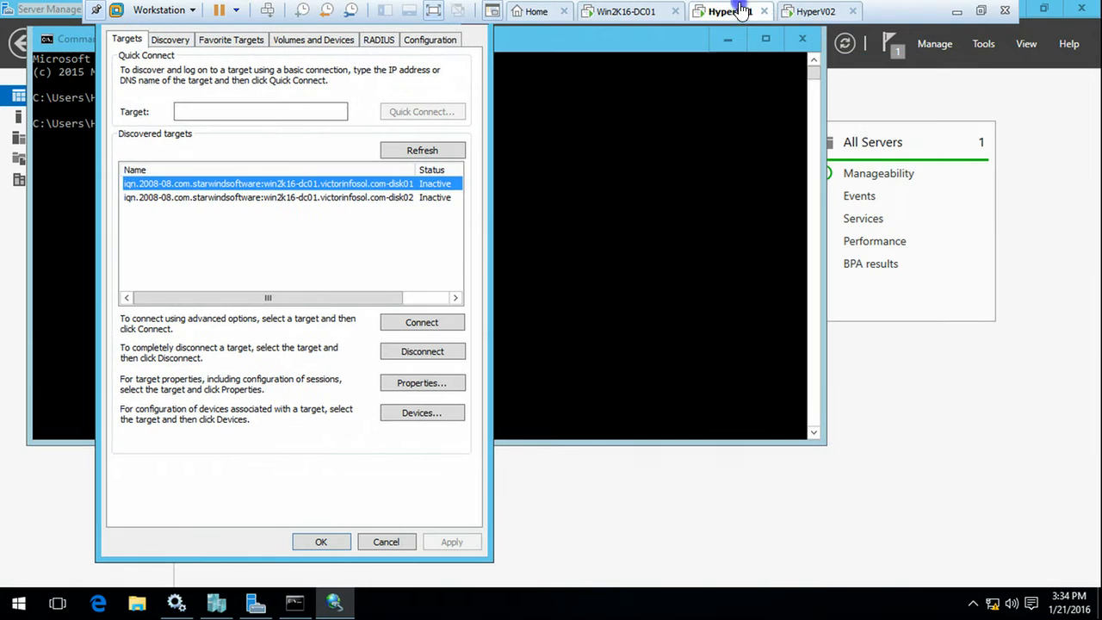
left_click(311, 542)
left_click(814, 11)
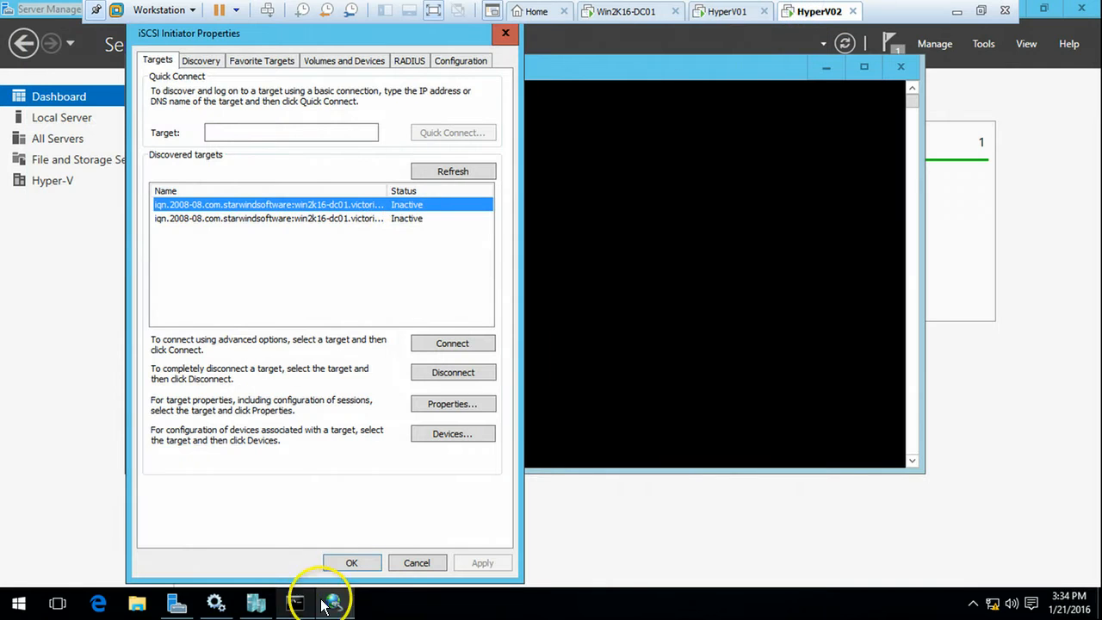
left_click(353, 562)
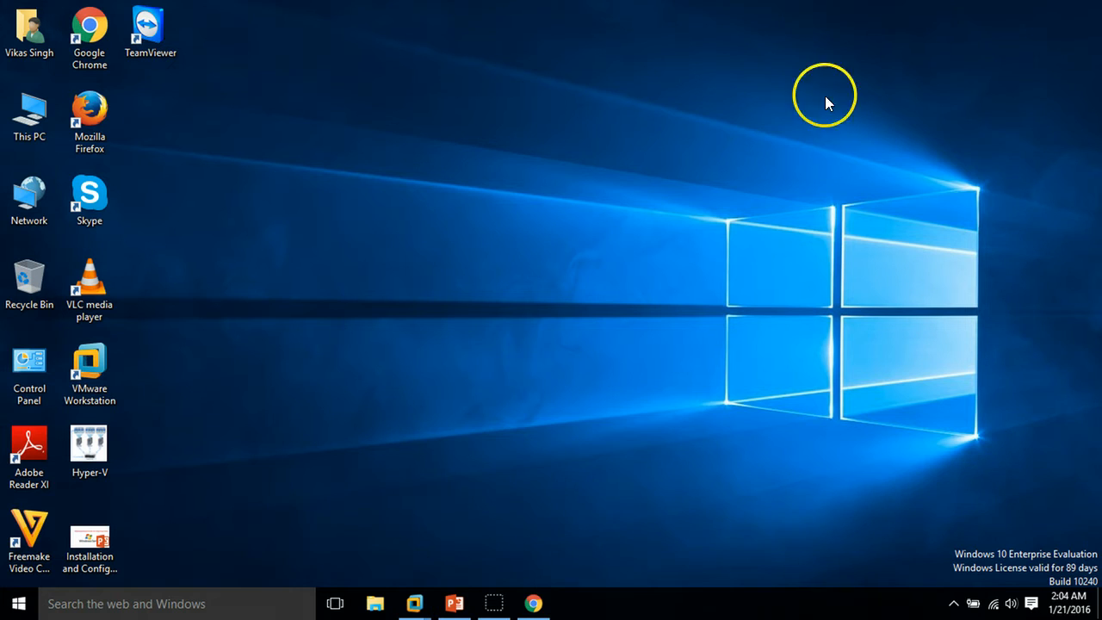
- Switch to the PowerPoint slide show to check the Hyper-V cluster configuration steps, and return to VMware Workstation
left_click(453, 602)
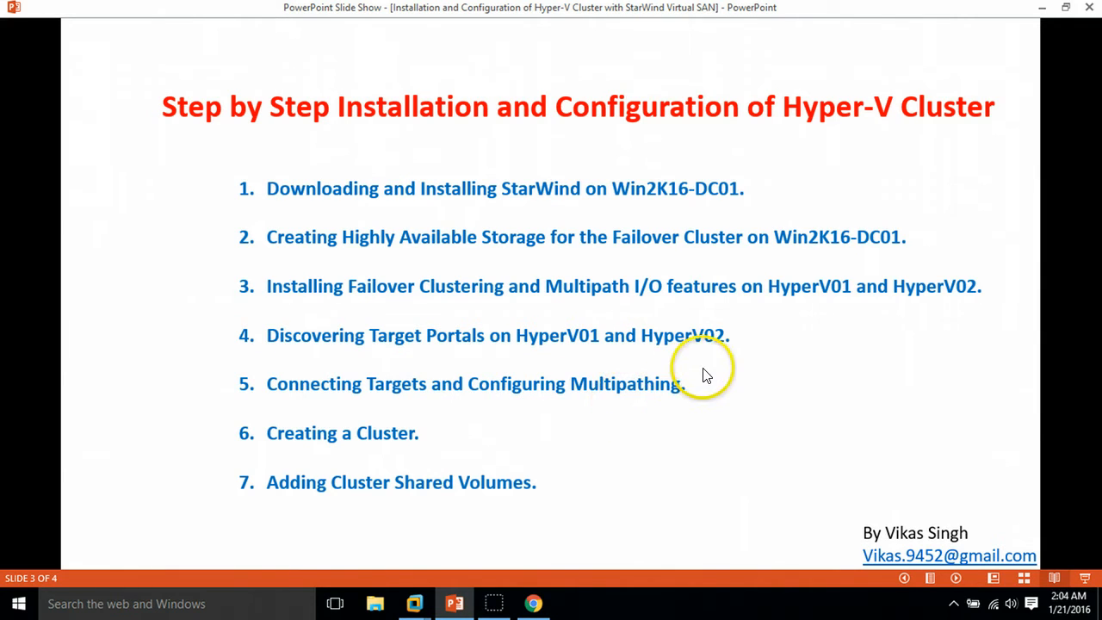
left_click(417, 596)
left_click(491, 517)
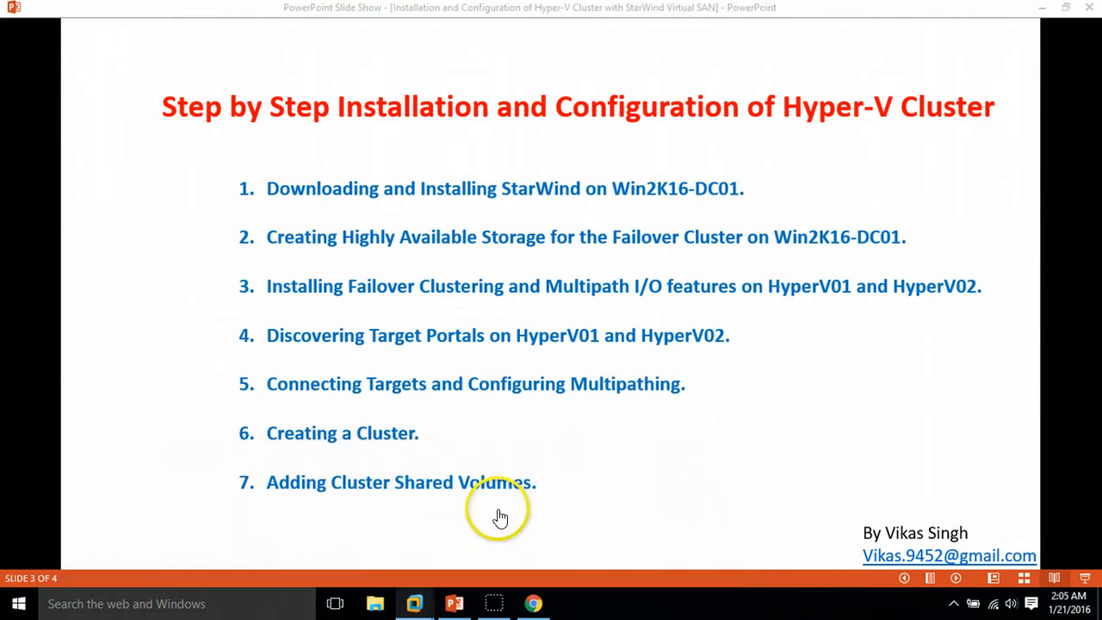
- Run iscsicpl on HyperV01 to open the iSCSI Initiator properties, moving the dialog for a clearer view
left_click(509, 258)
key("Up")
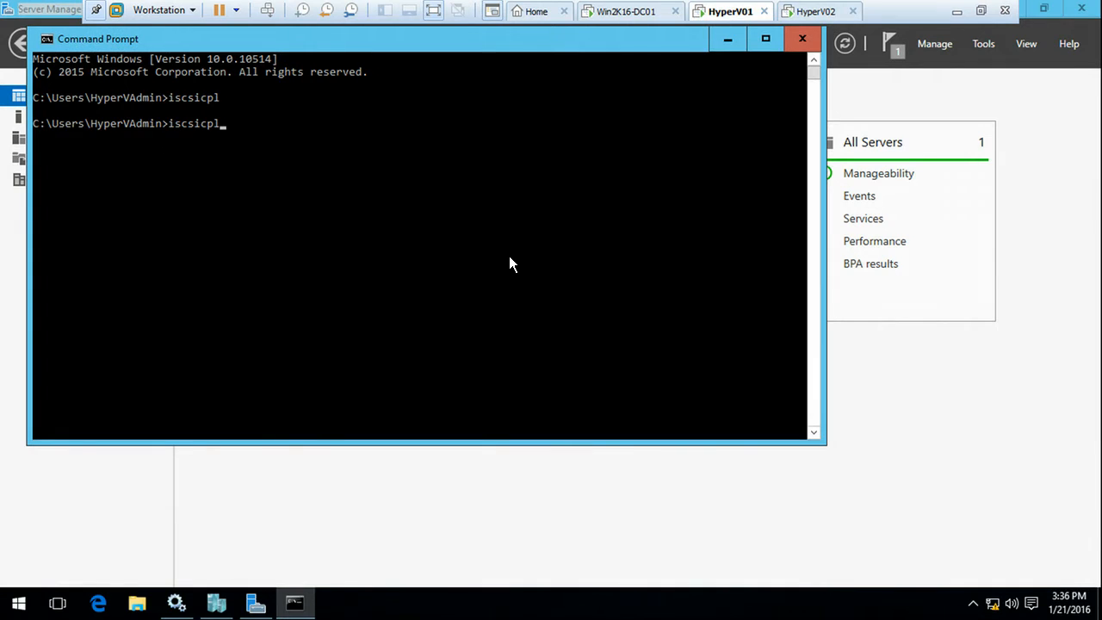
key("Return")
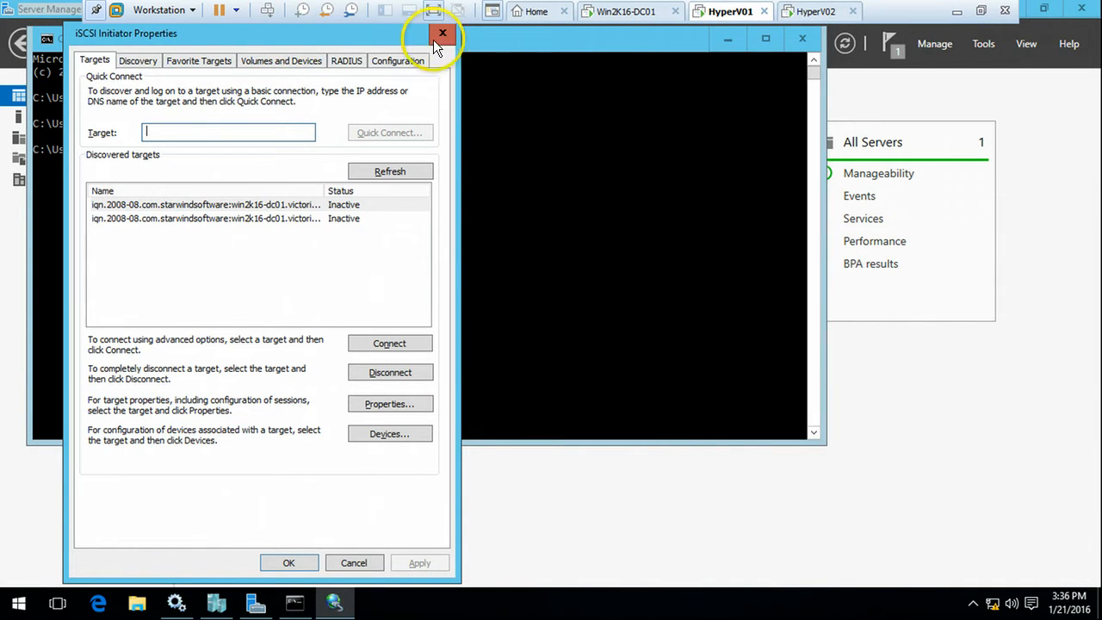
left_click(433, 39)
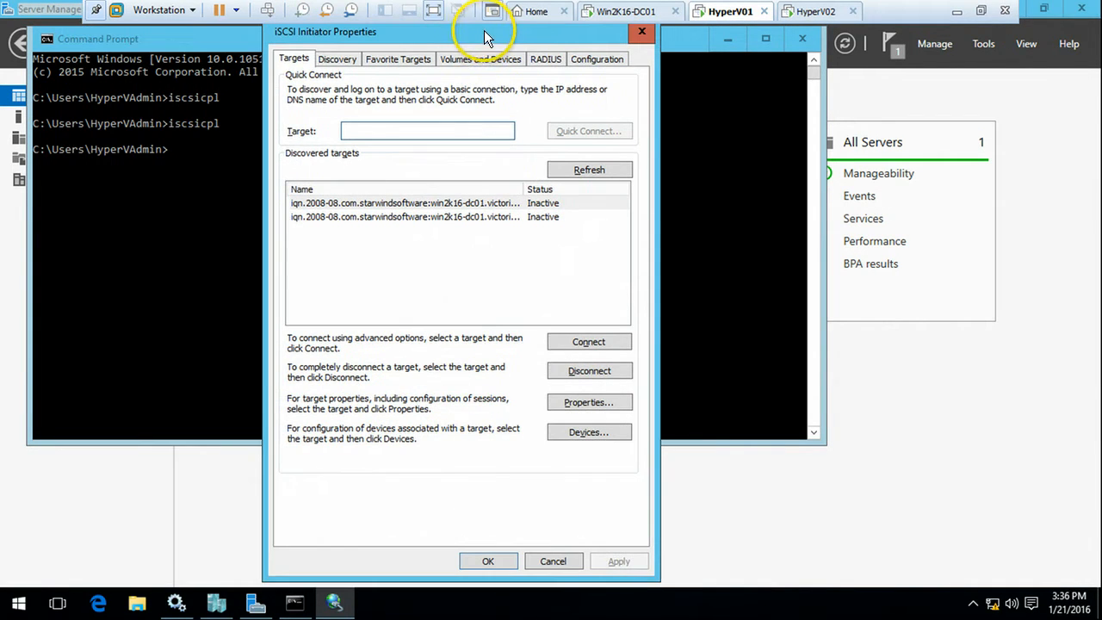
- Show the full target names on HyperV01 and start connecting the disk01 target with multi-path enabled
left_click(497, 204)
double_click(525, 192)
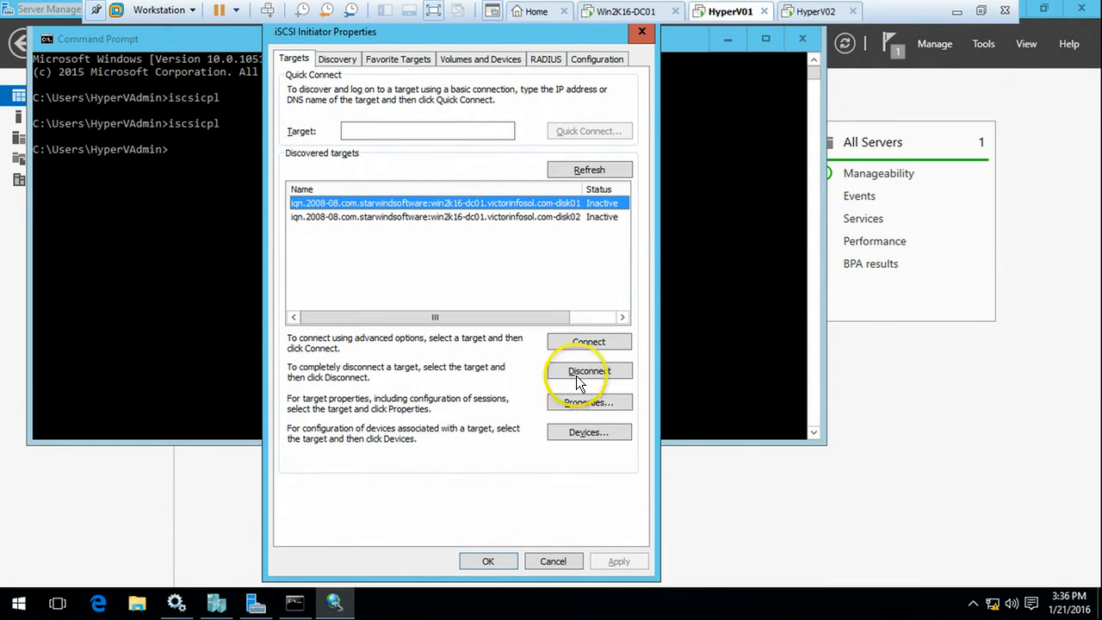
left_click(592, 342)
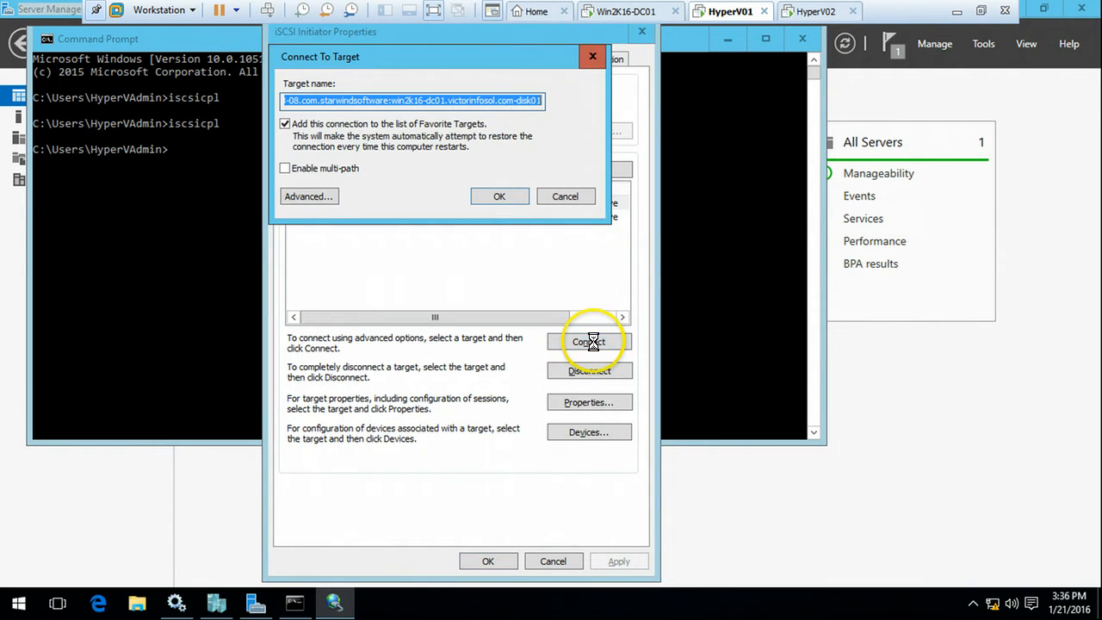
left_click(327, 171)
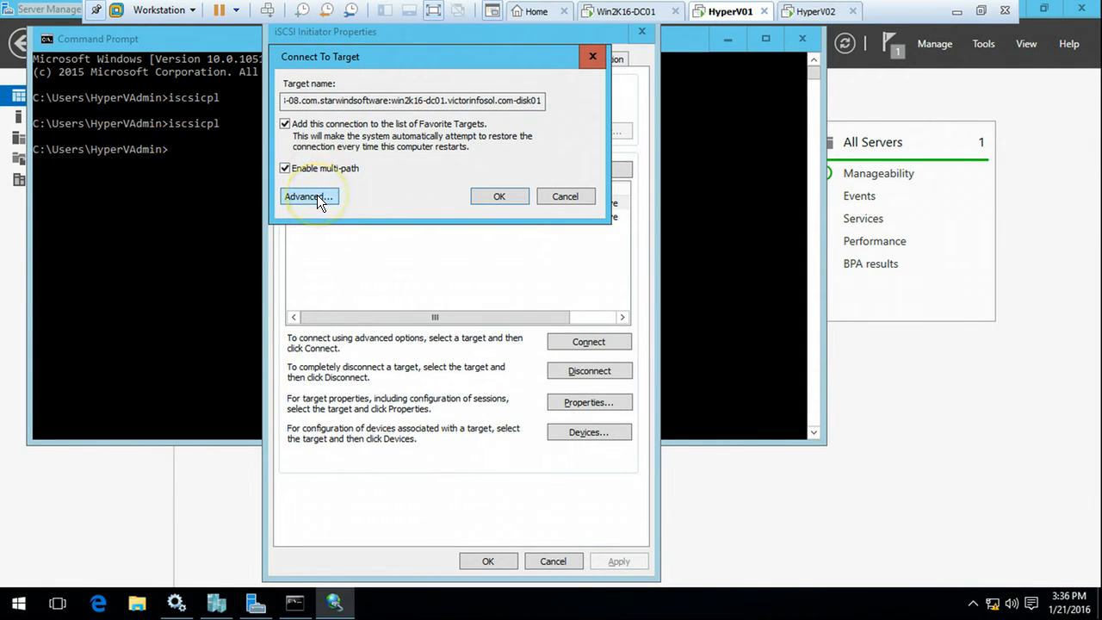
- Connect disk01 on HyperV01 using the Microsoft iSCSI Initiator adapter, initiator IP 192.168.1.241 and target portal 192.168.1.254 / 3260
left_click(317, 195)
left_click(459, 143)
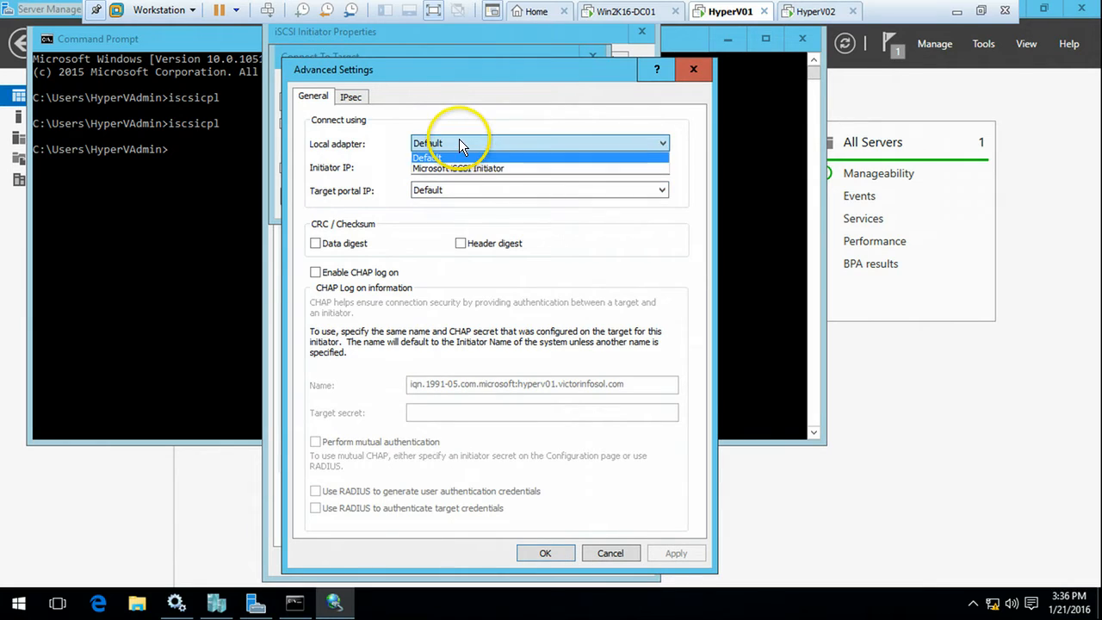
left_click(464, 168)
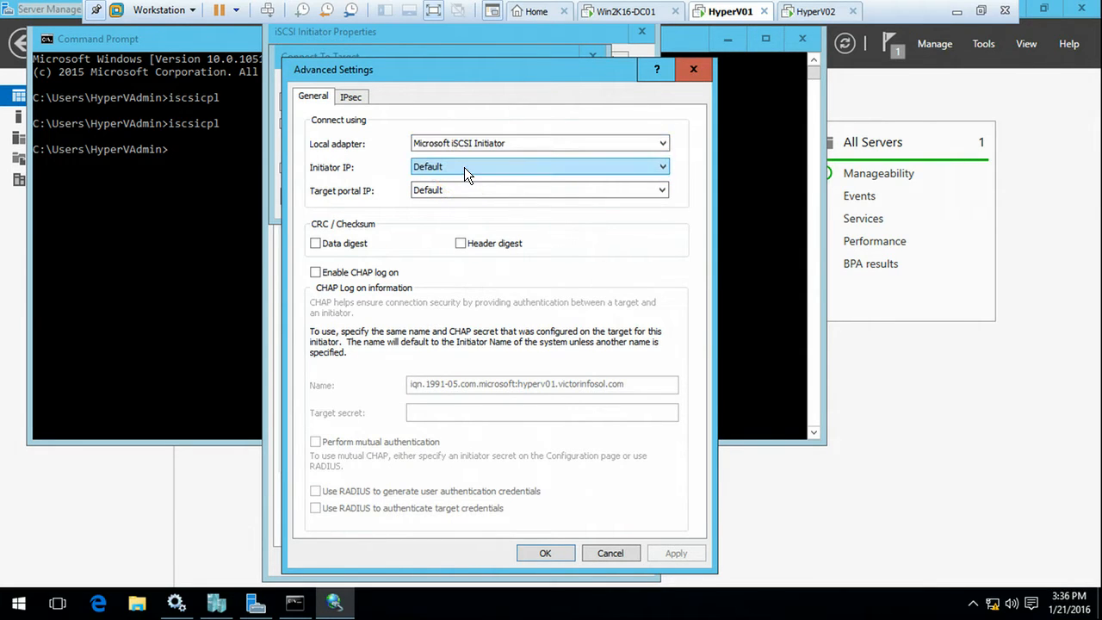
left_click(463, 167)
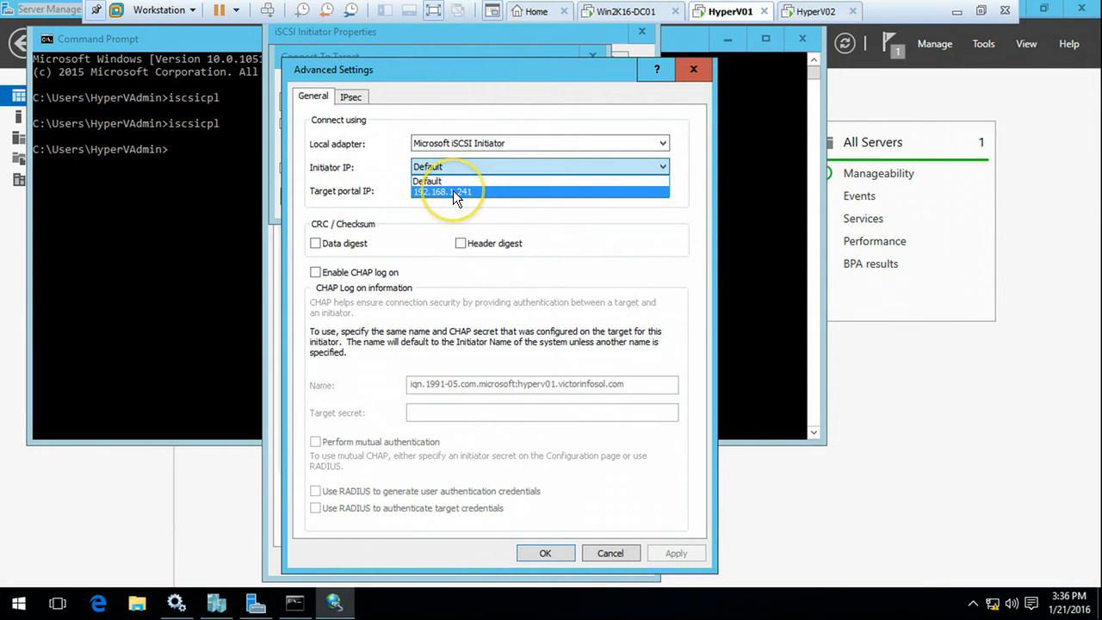
left_click(453, 191)
left_click(461, 190)
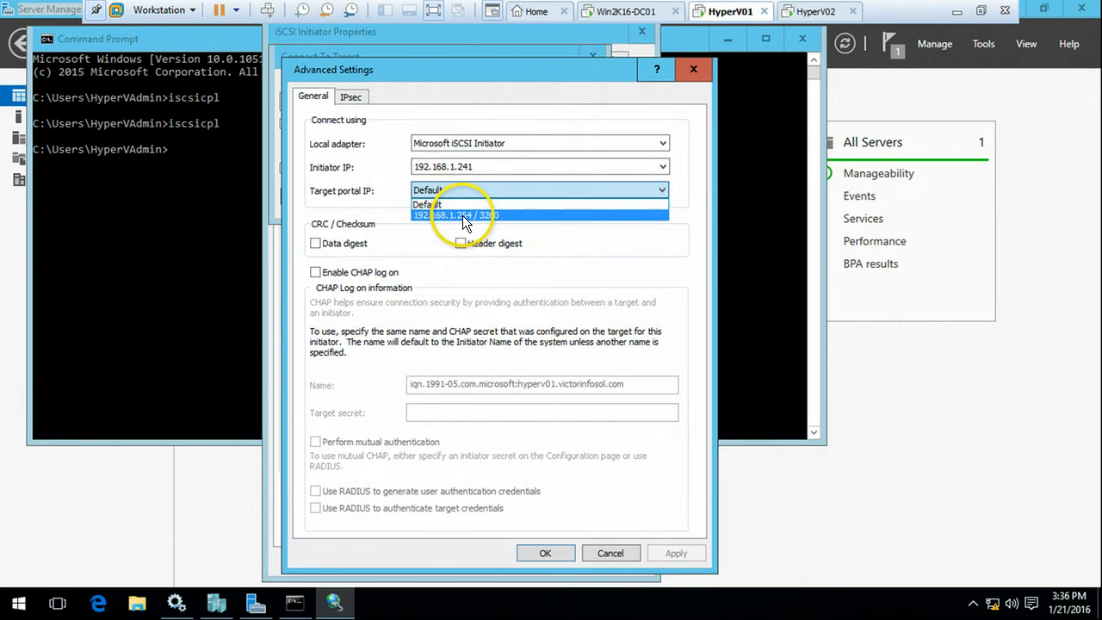
left_click(460, 214)
left_click(550, 555)
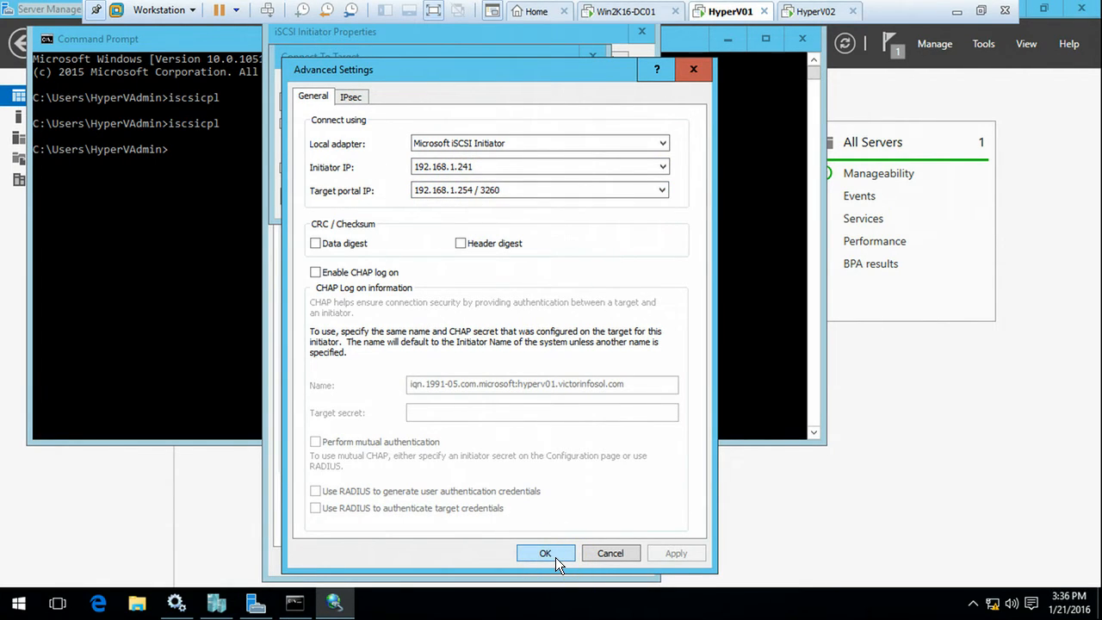
left_click(555, 556)
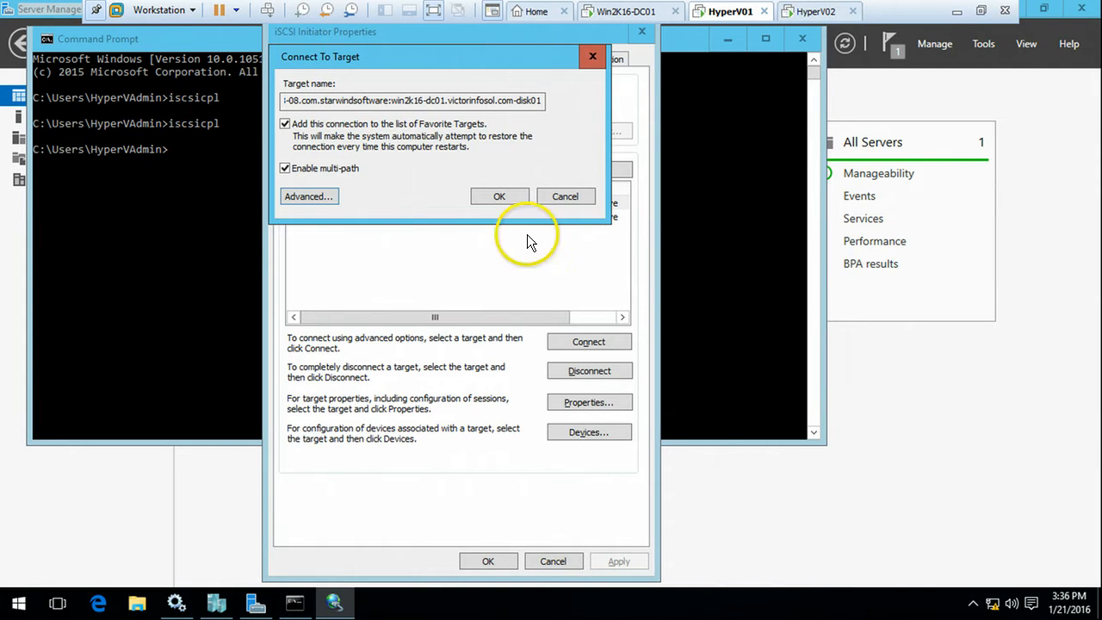
left_click(503, 197)
left_click(456, 205)
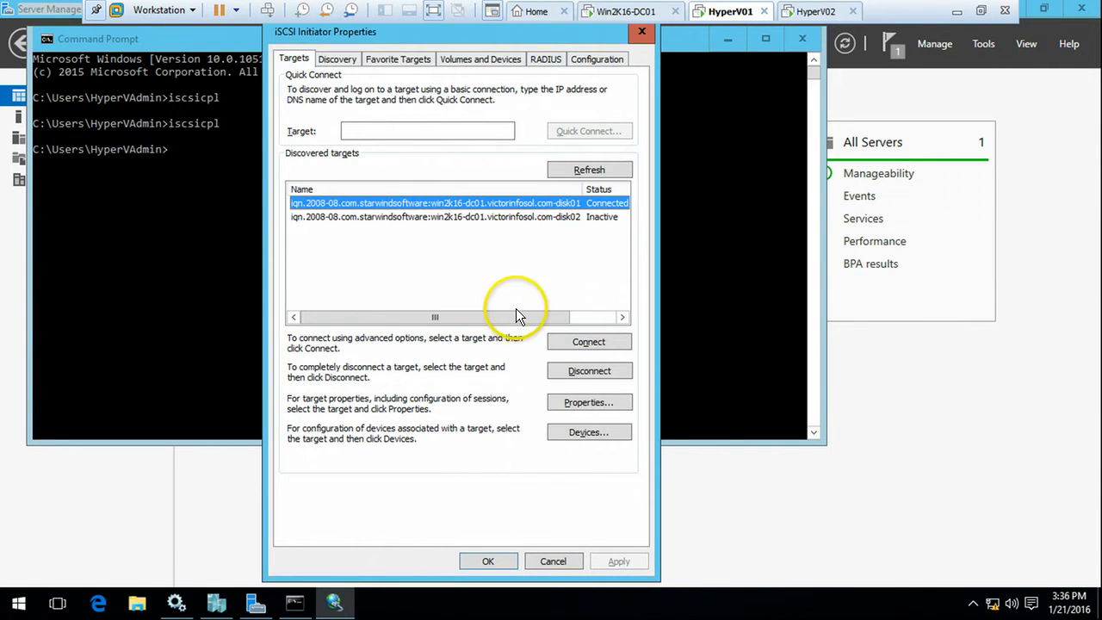
left_click_drag(516, 317, 586, 209)
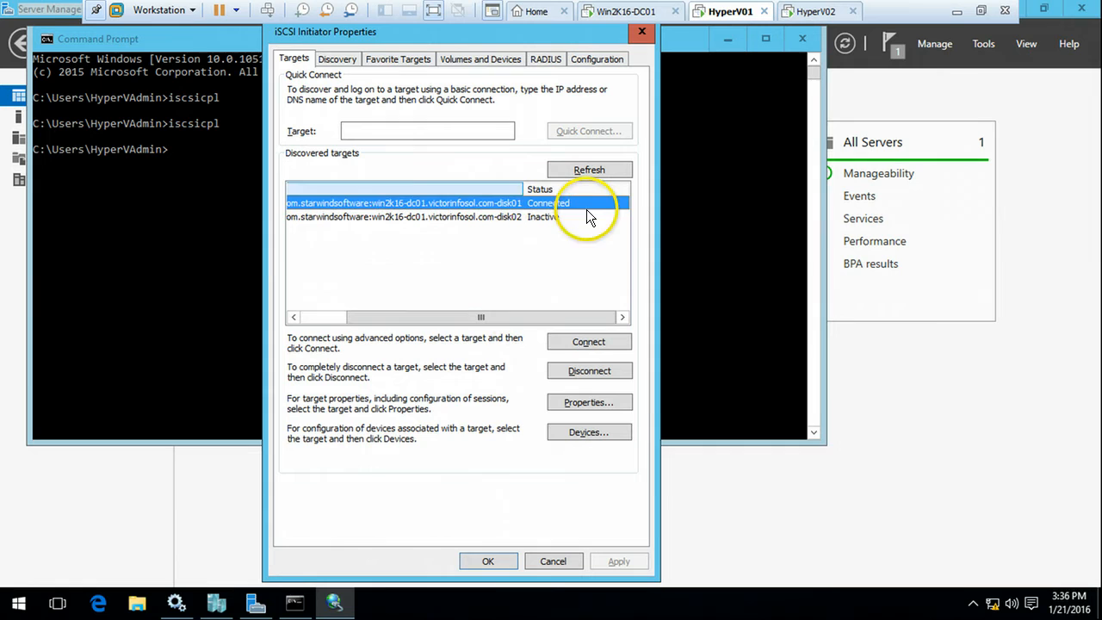
- Start connecting the disk02 target on HyperV01 with multi-path enabled
left_click(516, 217)
left_click(589, 351)
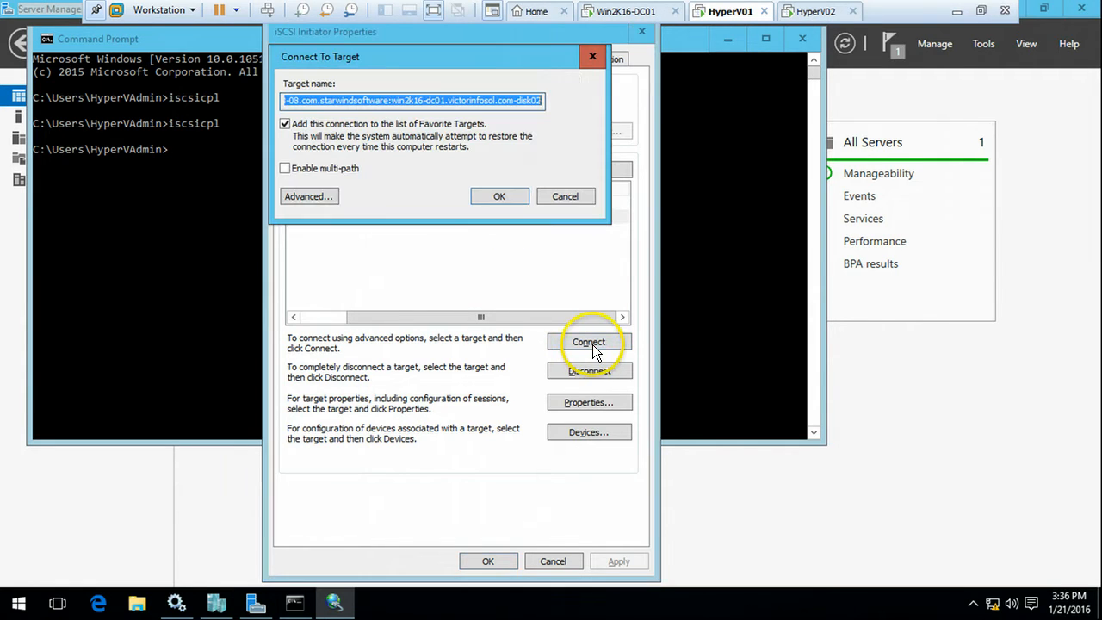
left_click(326, 170)
- Connect disk02 using the Microsoft iSCSI Initiator adapter, initiator IP 192.168.1.241 and target portal 192.168.1.254 / 3260, and close the iSCSI Initiator properties
left_click(320, 196)
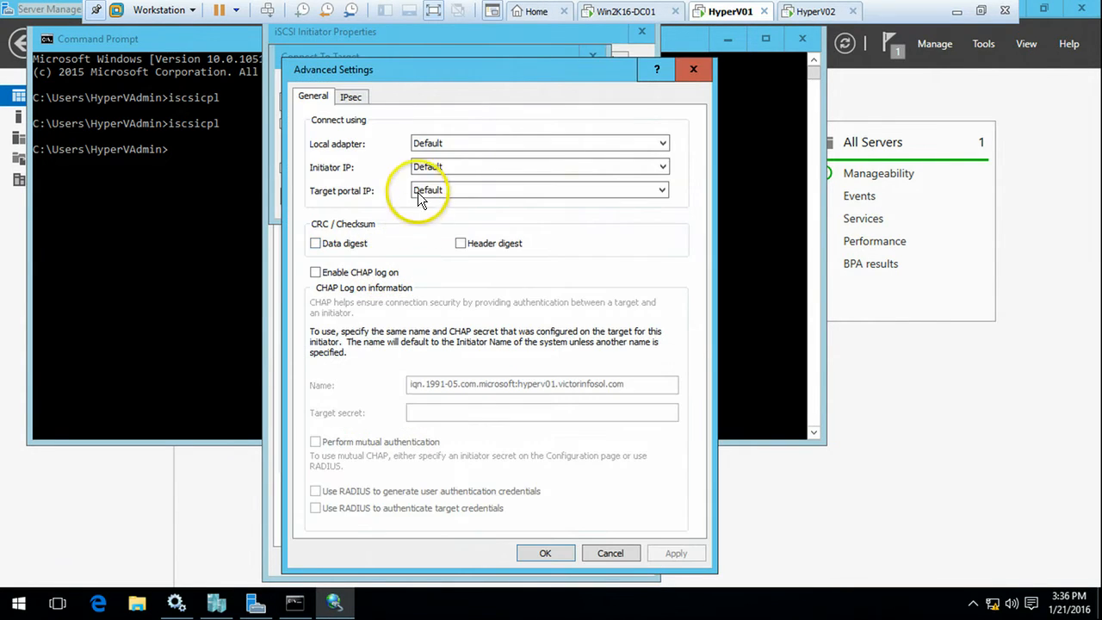
left_click(451, 143)
left_click(464, 169)
left_click(464, 168)
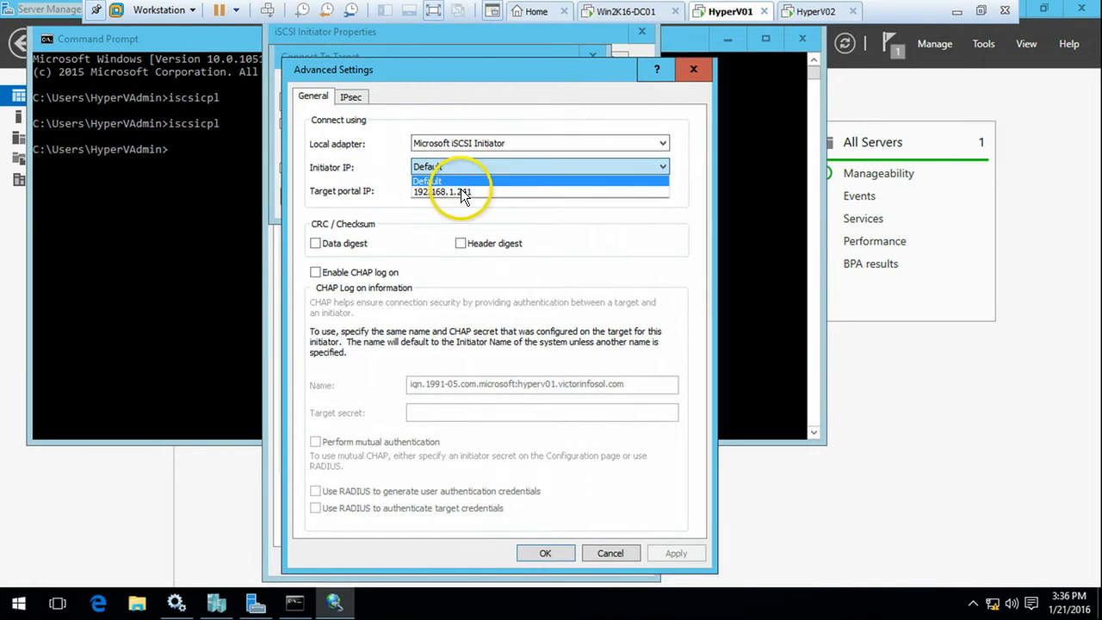
left_click(460, 191)
left_click(462, 189)
left_click(455, 215)
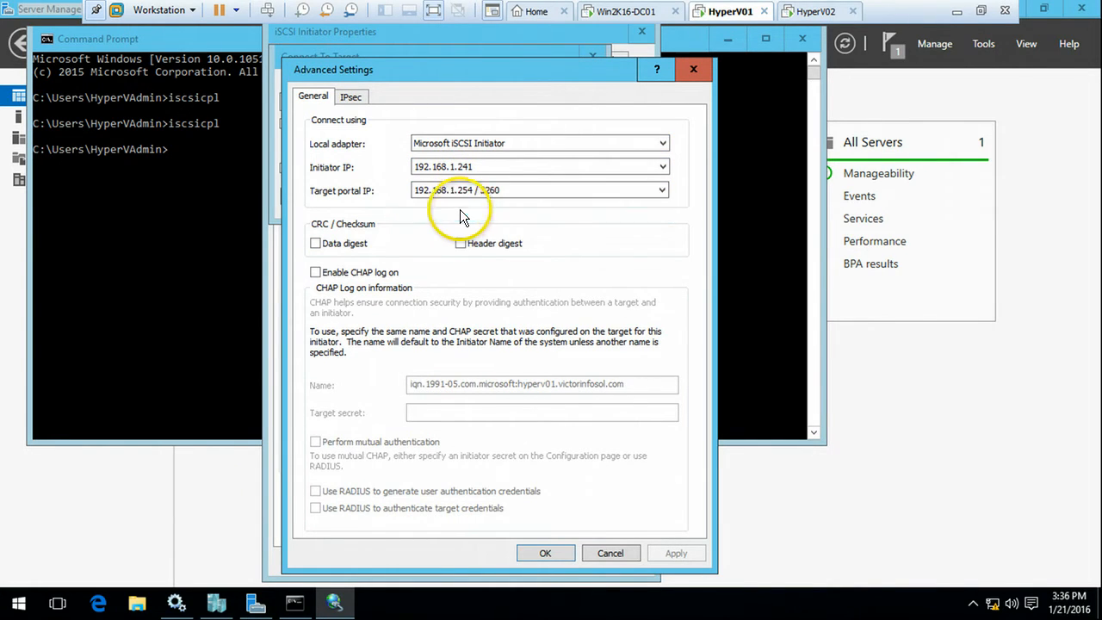
left_click(545, 553)
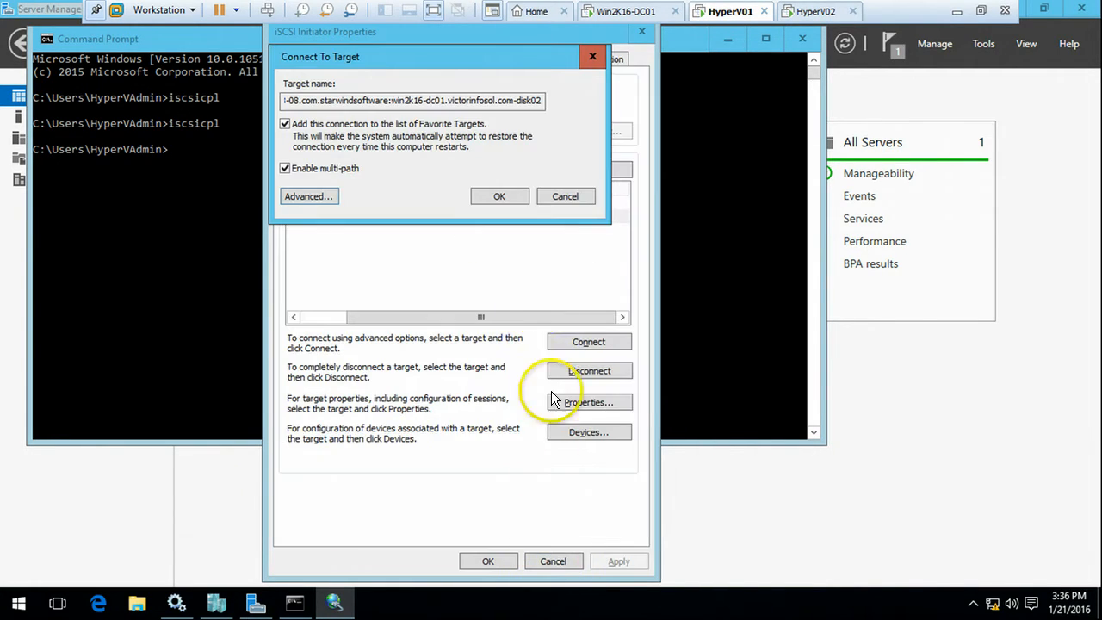
left_click(504, 195)
left_click(499, 216)
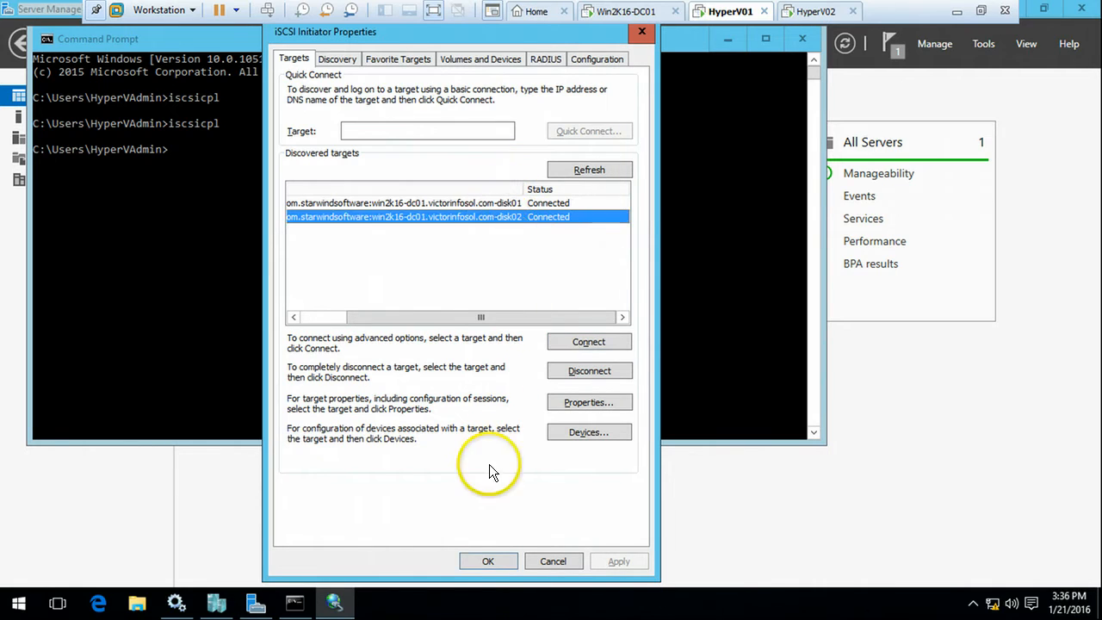
left_click(489, 560)
- Switch to HyperV02 and run iscsicpl to open its iSCSI Initiator properties
left_click(667, 213)
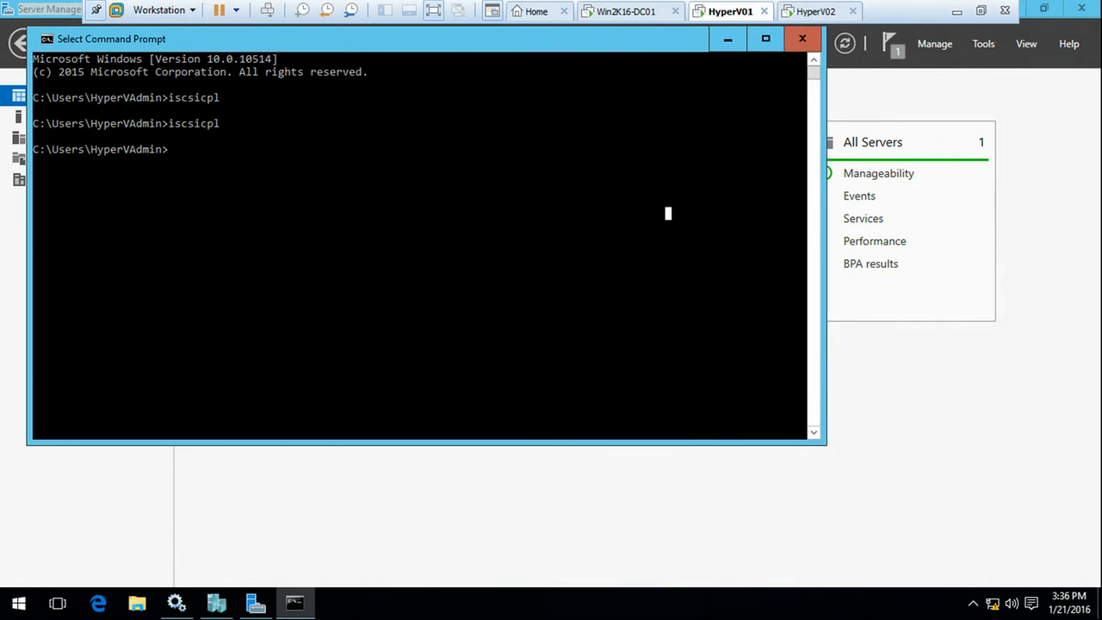
left_click(820, 12)
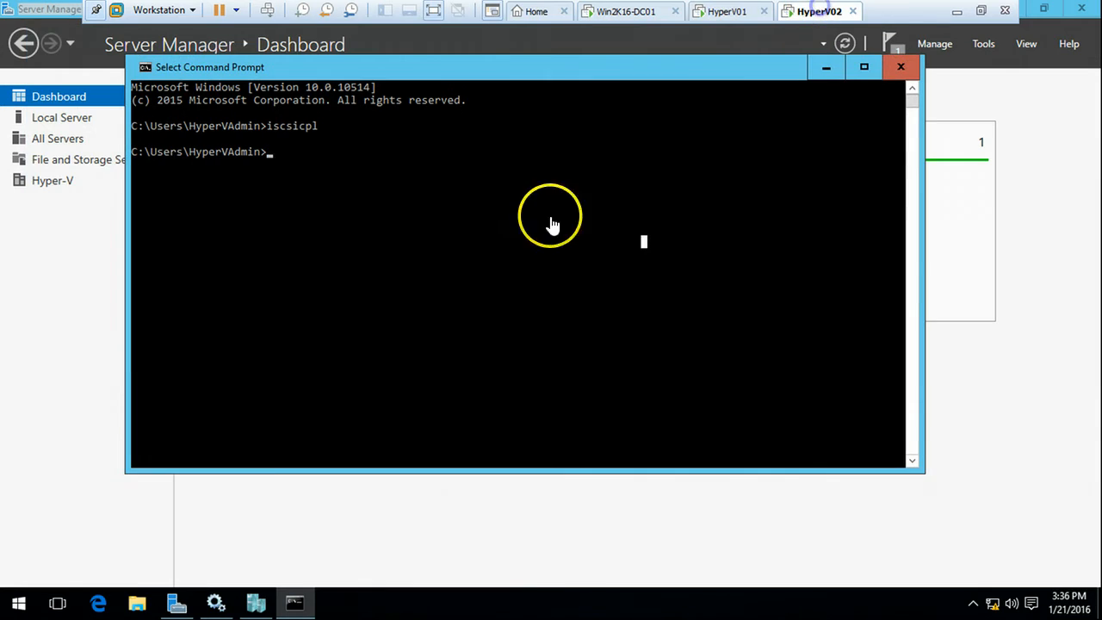
left_click(520, 243)
key("Up")
key("Return")
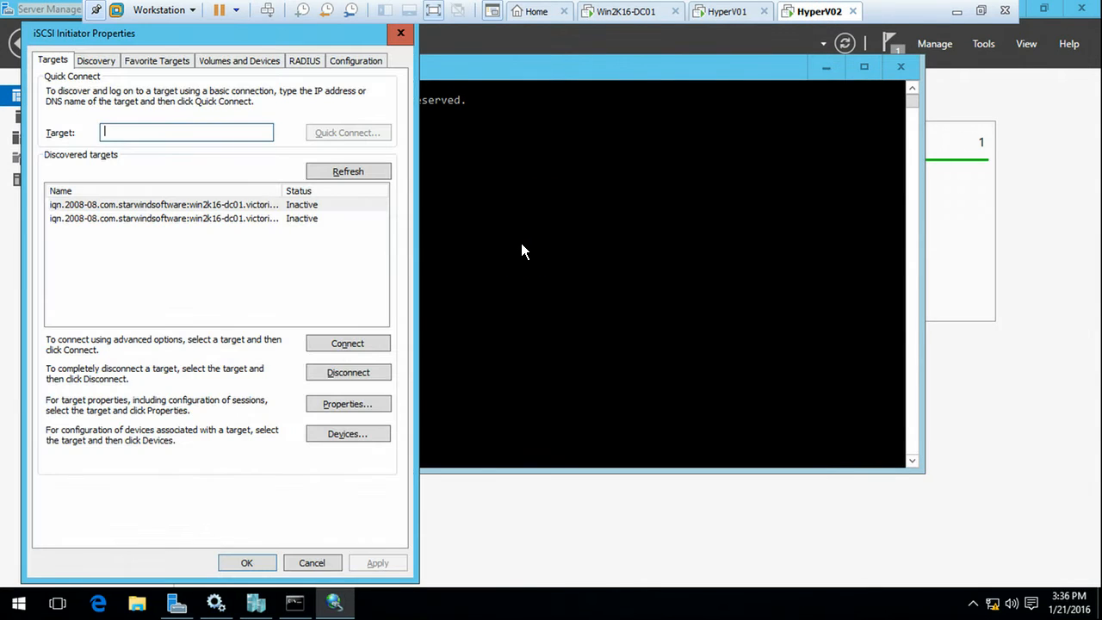
- Show the full target names on HyperV02 and start connecting the disk01 target with multi-path enabled
left_click(275, 204)
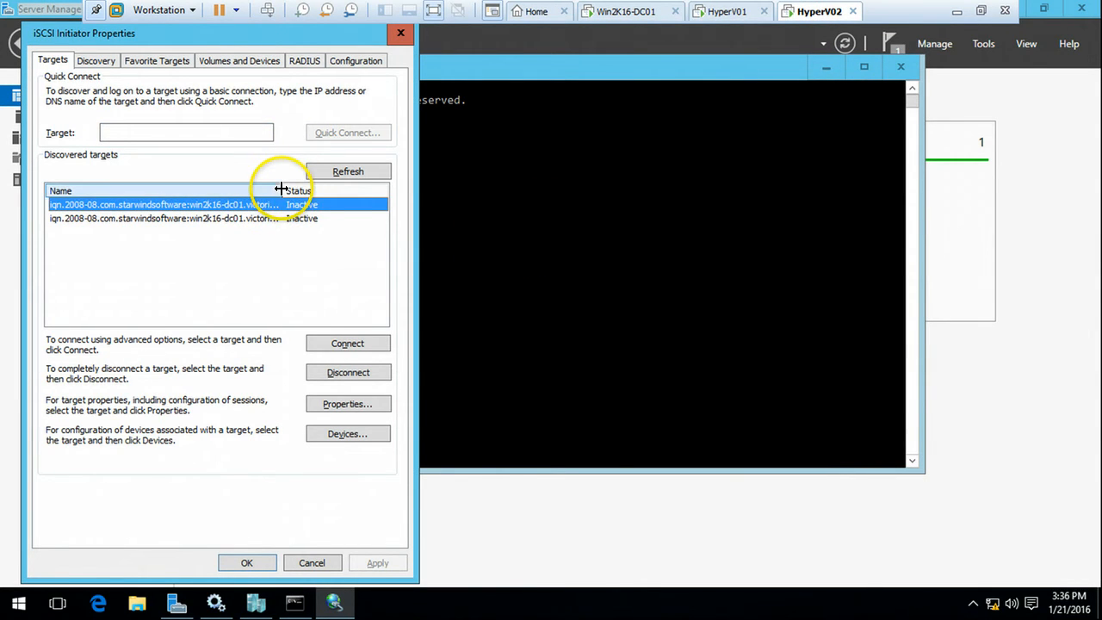
double_click(285, 190)
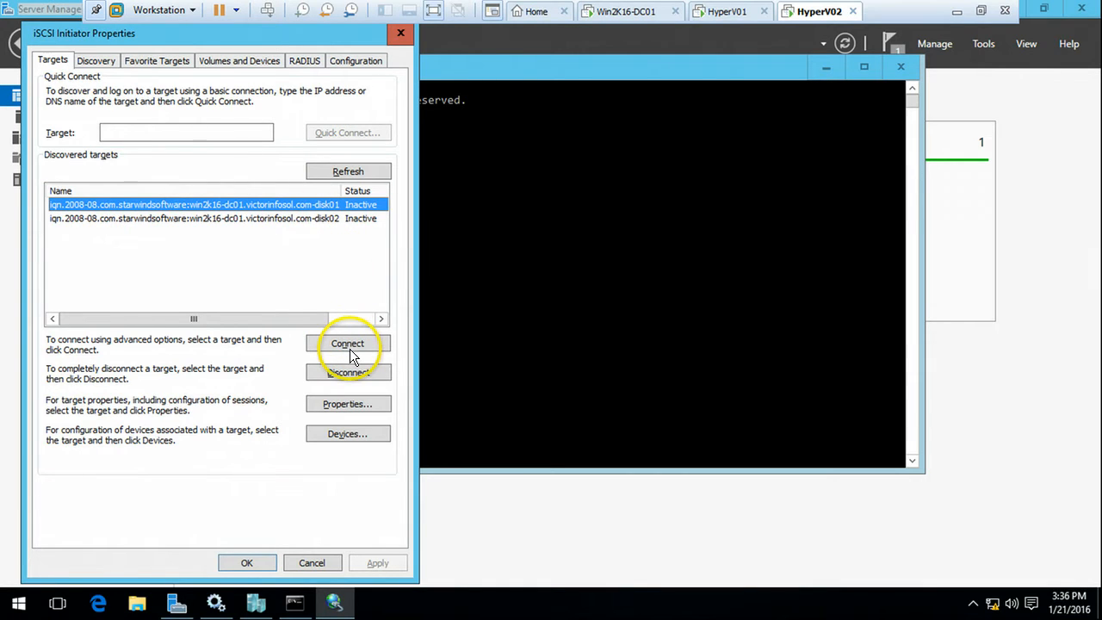
left_click(354, 342)
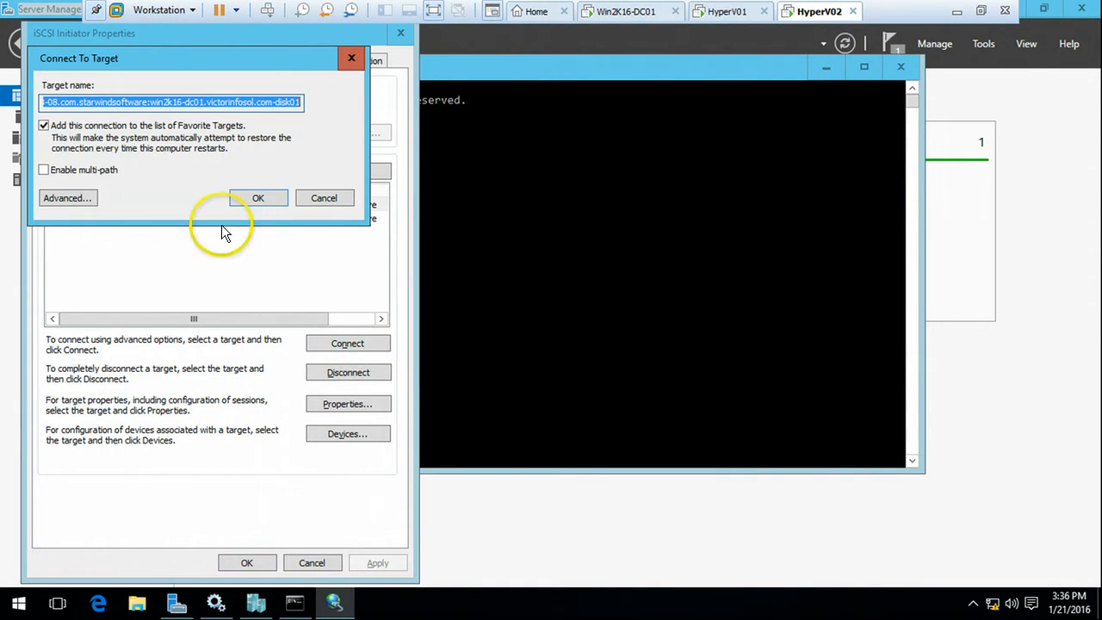
left_click(86, 171)
- Set disk01's advanced connection settings on HyperV02 to the Microsoft iSCSI Initiator adapter, initiator IP 192.168.1.242 and target portal 192.168.1.254 / 3260
left_click(77, 198)
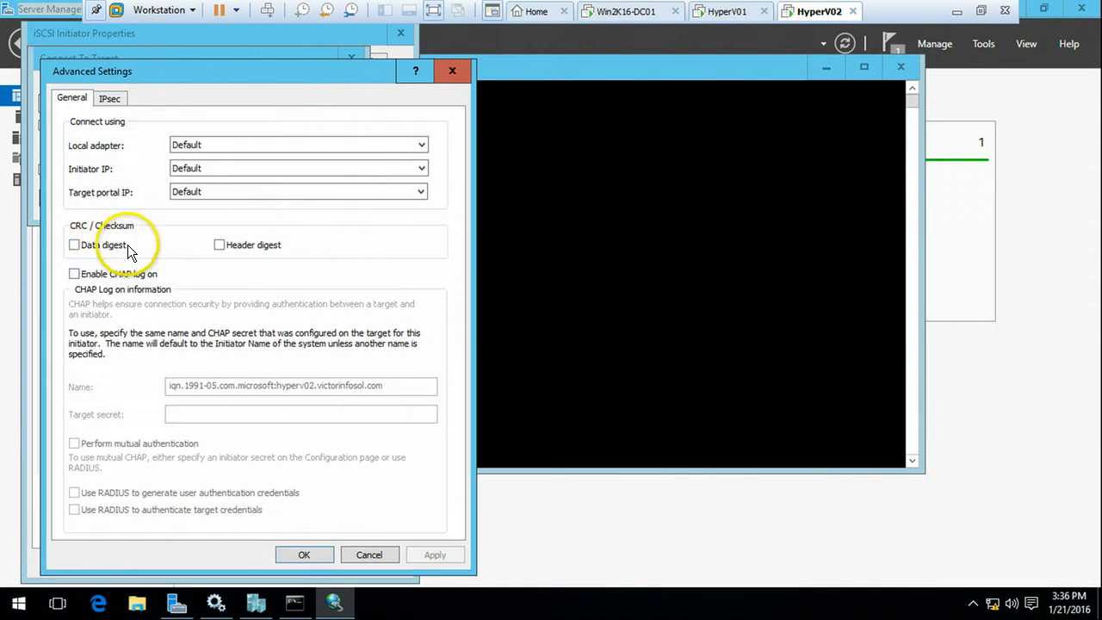
left_click(217, 147)
left_click(217, 169)
left_click(220, 168)
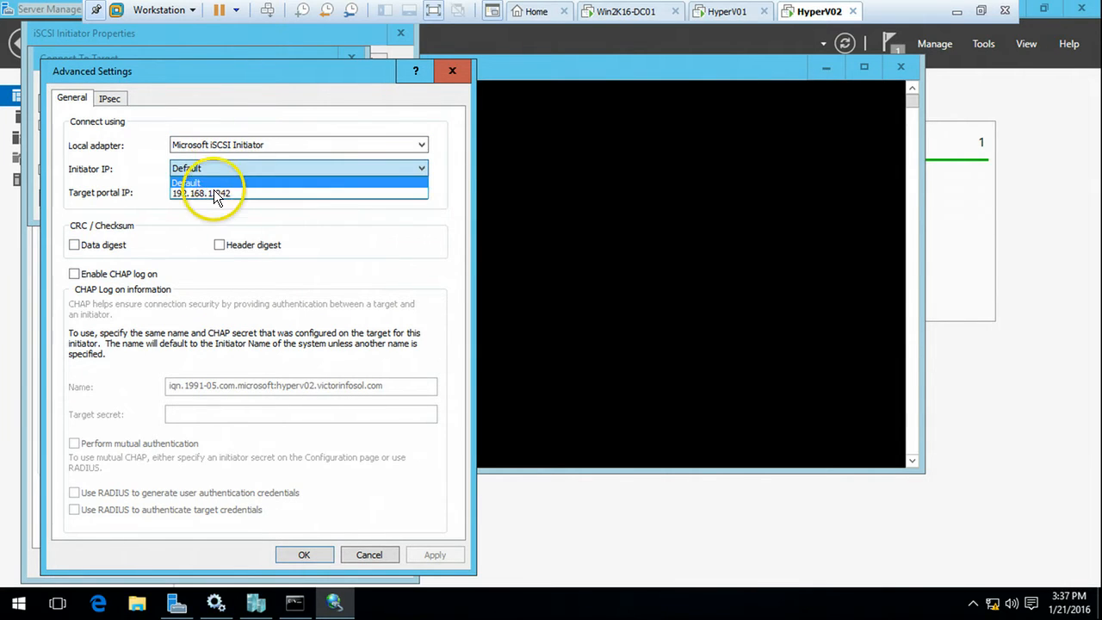
left_click(214, 192)
left_click(216, 193)
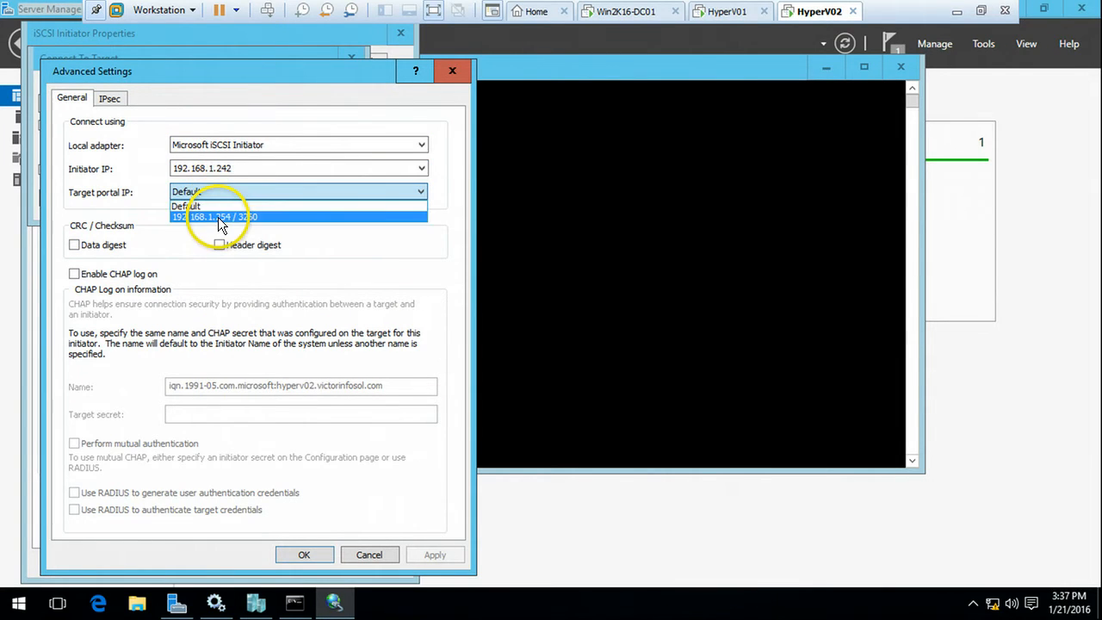
left_click(217, 215)
left_click(300, 555)
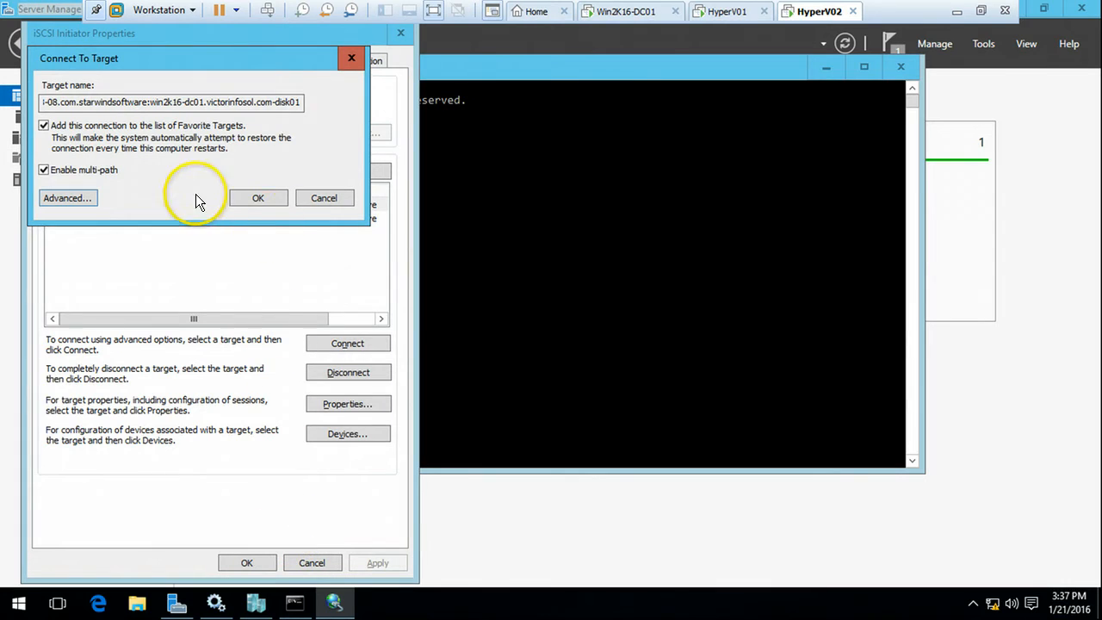
- Confirm disk01's connection on HyperV02 and start connecting the disk02 target with multi-path enabled
left_click(255, 200)
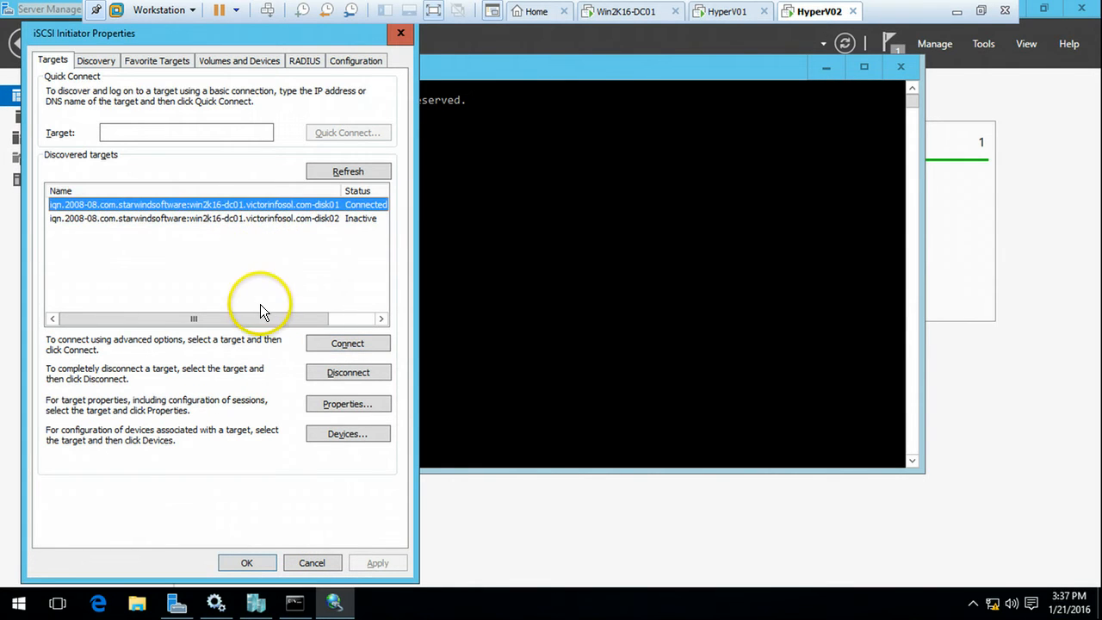
left_click_drag(255, 323, 298, 246)
left_click(281, 219)
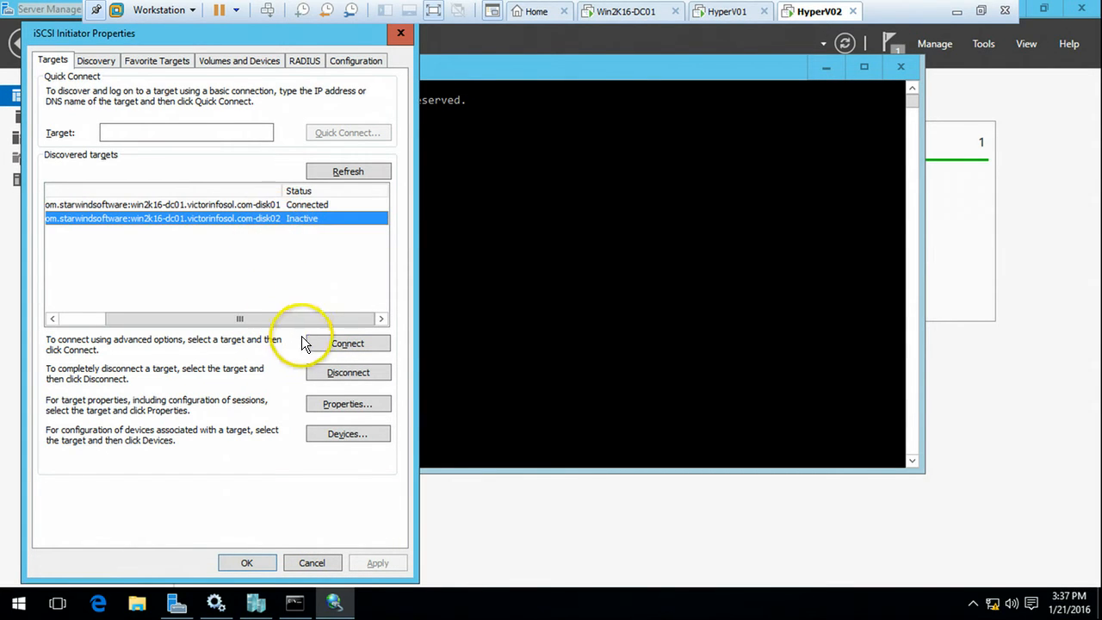
left_click(346, 345)
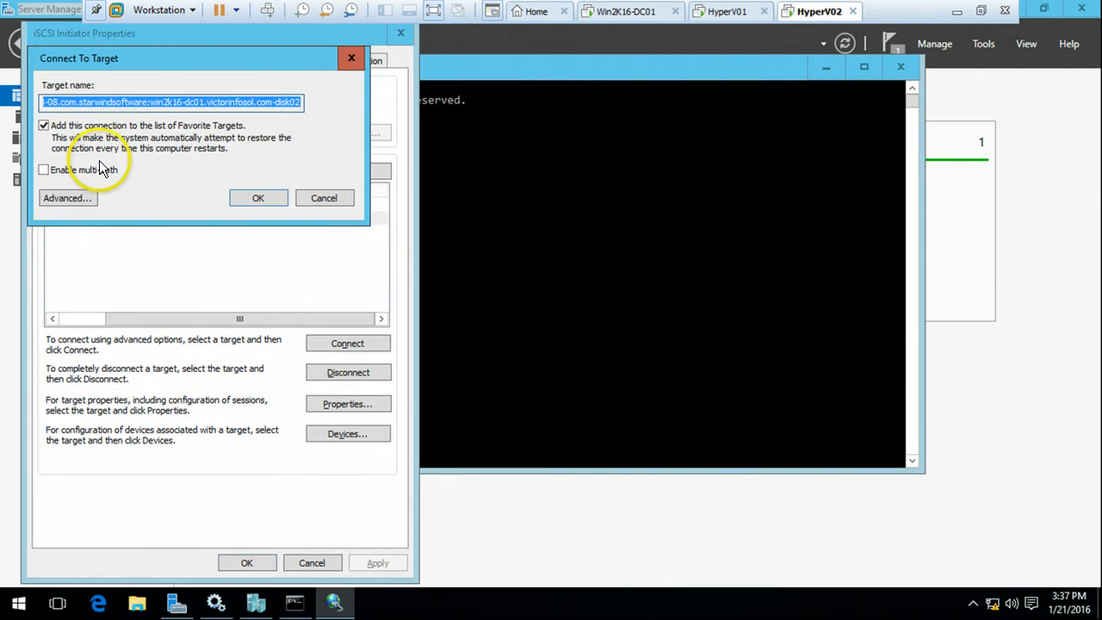
- Set disk02's advanced connection settings to the Microsoft iSCSI Initiator adapter, initiator IP 192.168.1.242 and target portal 192.168.1.254 / 3260
left_click(84, 198)
left_click(229, 153)
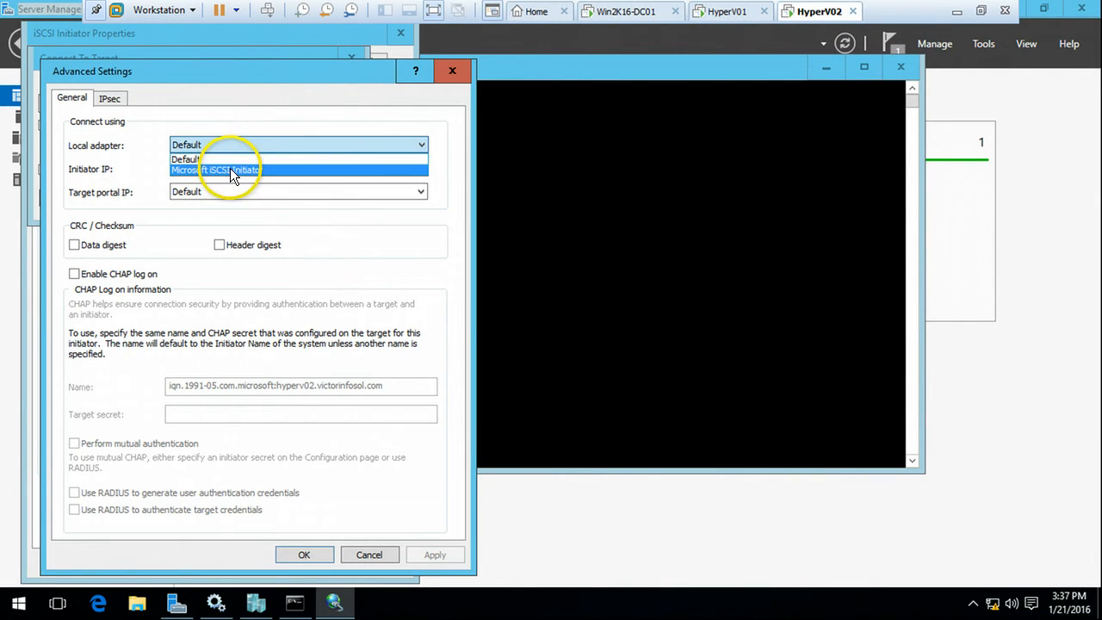
left_click(231, 167)
left_click(233, 168)
left_click(229, 189)
left_click(233, 191)
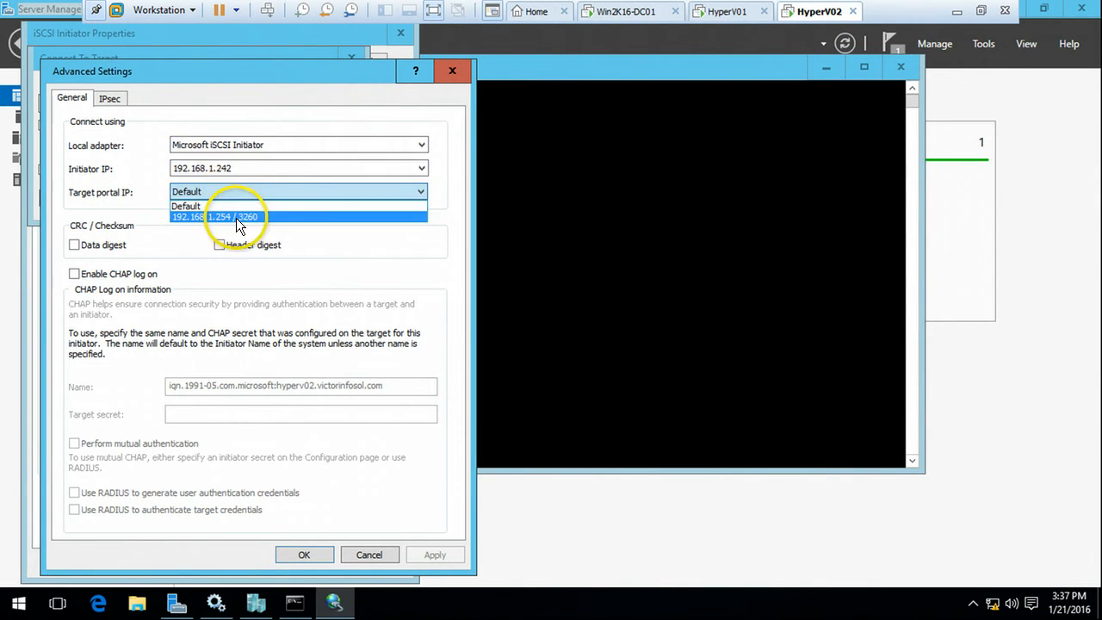
left_click(236, 215)
left_click(306, 554)
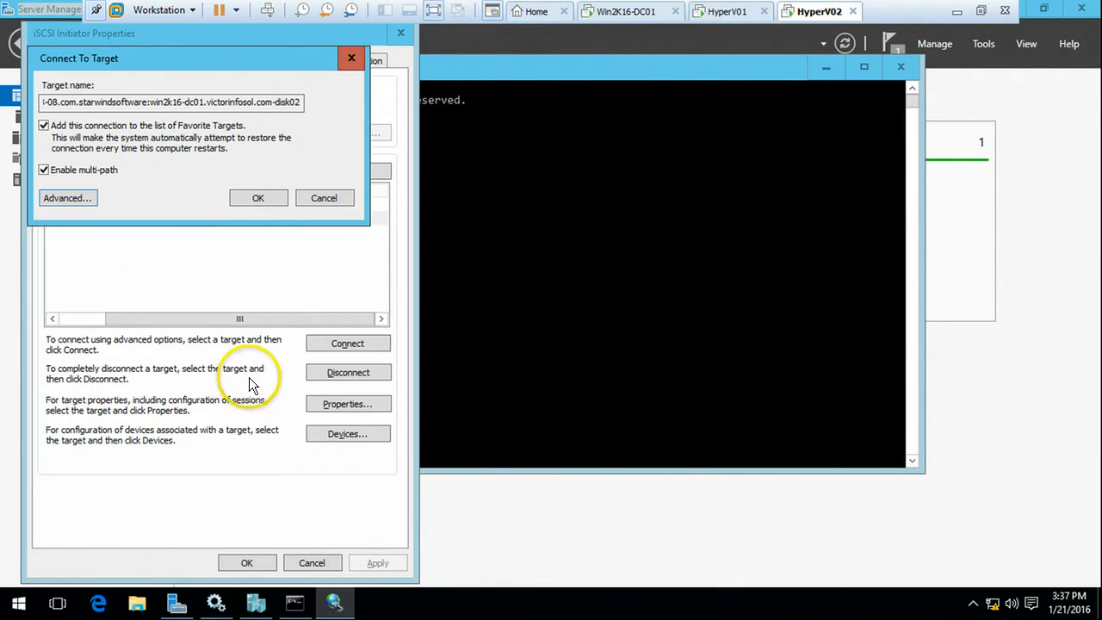
- Confirm disk02's connection on HyperV02 and close the iSCSI Initiator properties
left_click(257, 199)
left_click(252, 219)
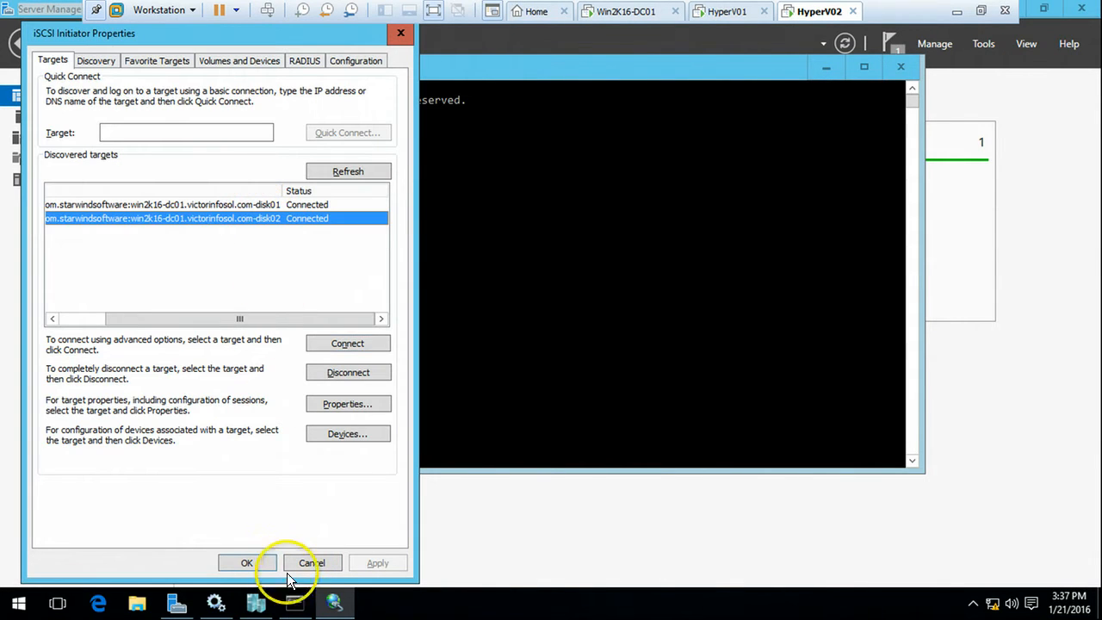
left_click(247, 563)
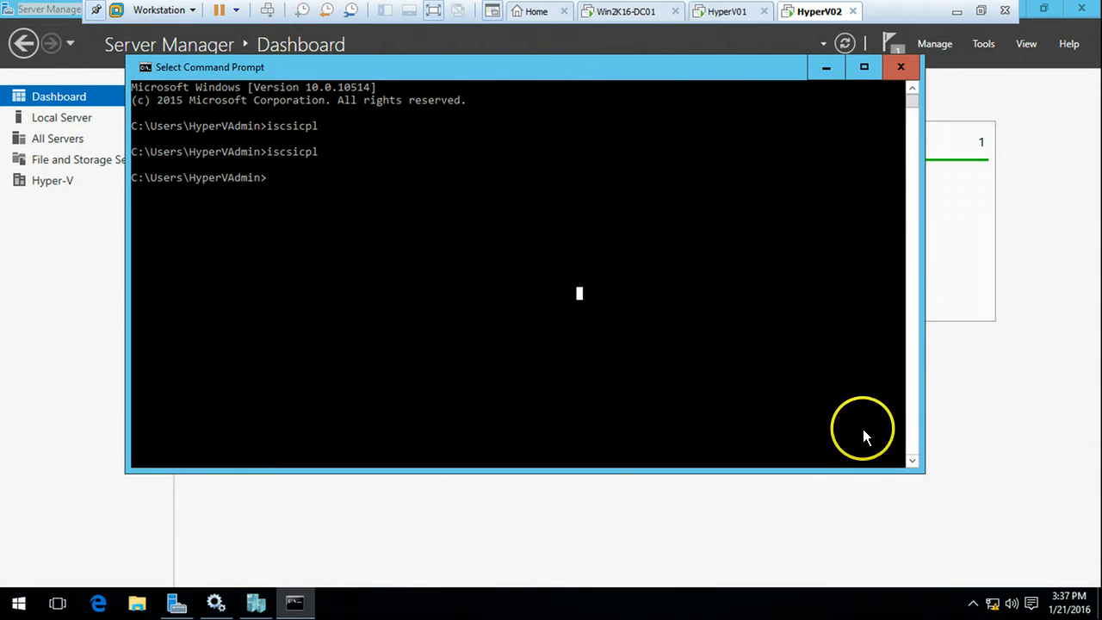
- Open Computer Management from Server Manager on both HyperV02 and HyperV01
left_click(1000, 123)
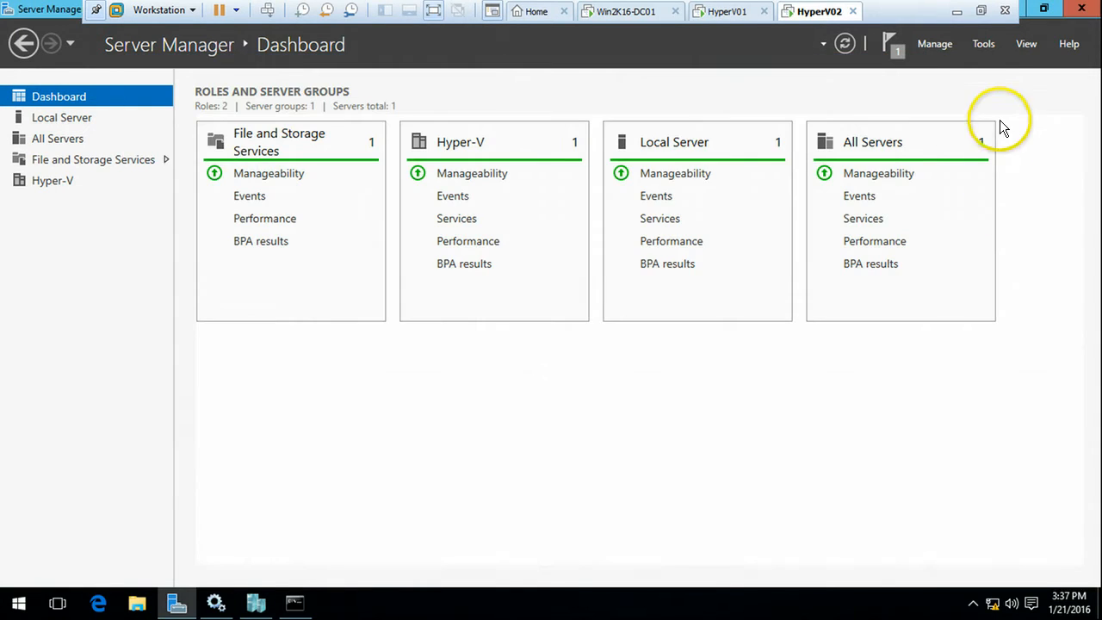
left_click(981, 45)
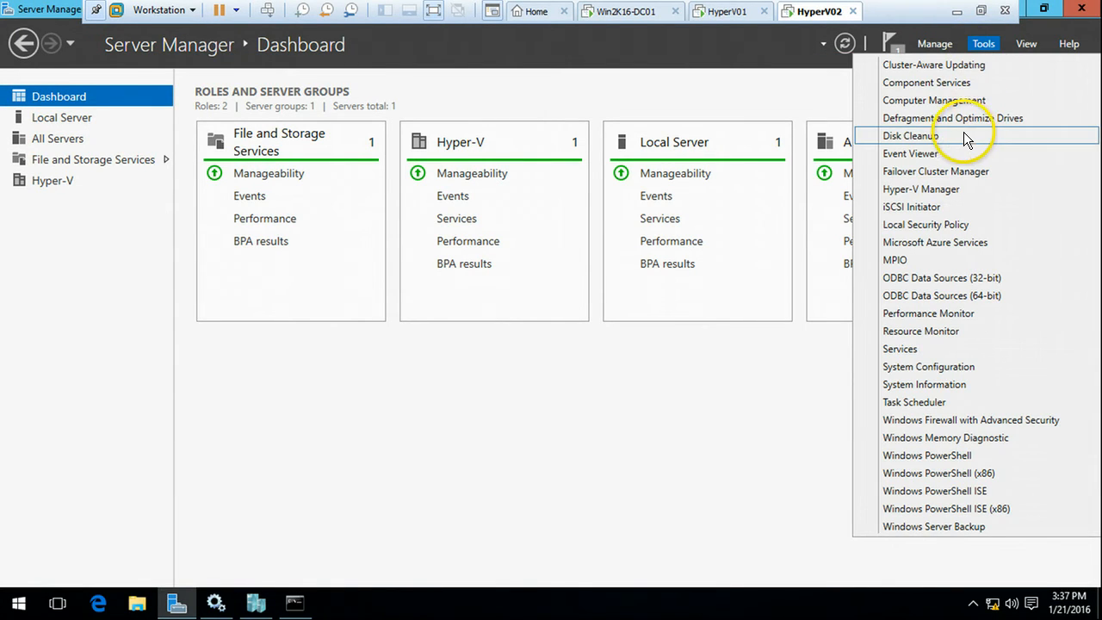
left_click(723, 13)
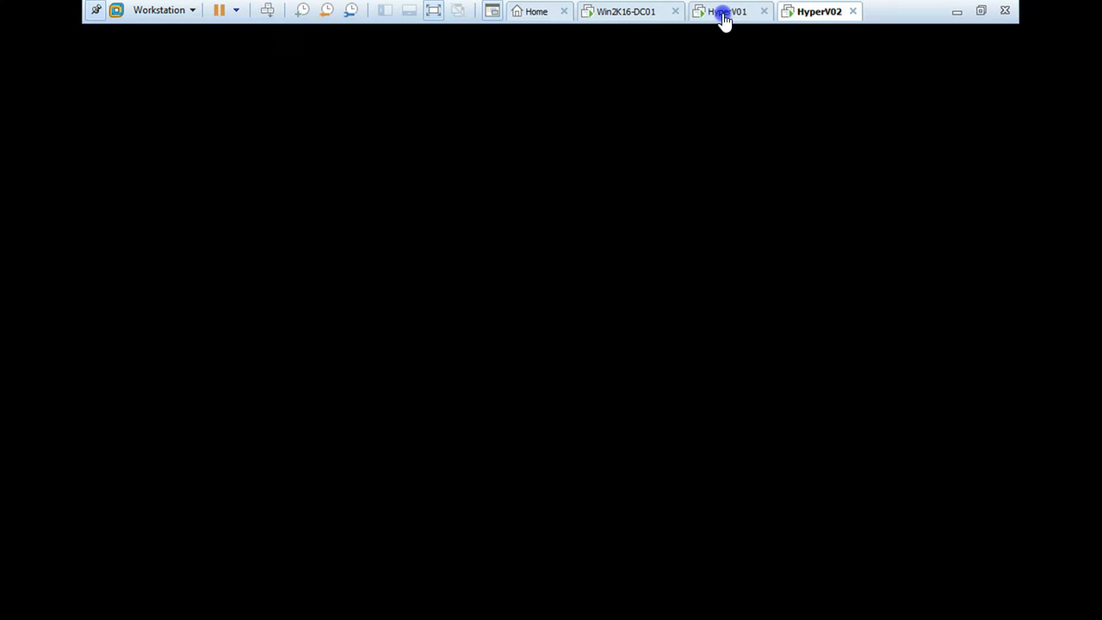
left_click(883, 364)
left_click(986, 44)
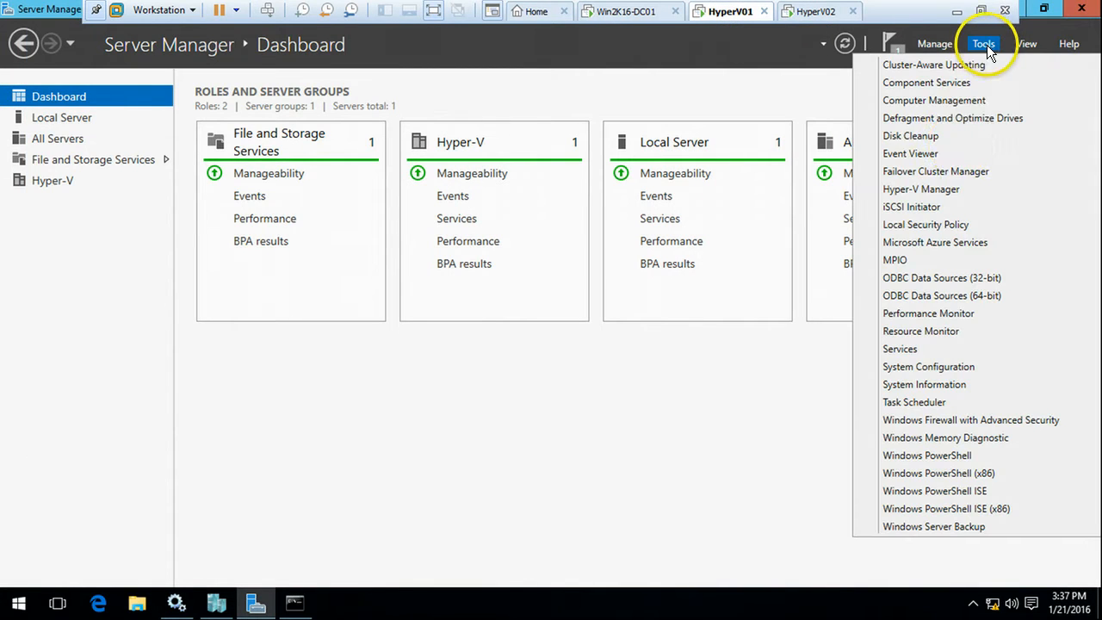
left_click(929, 100)
- Switch to HyperV02 and check the unallocated Disk 1 and Disk 2 in a maximized Disk Management view
left_click(799, 13)
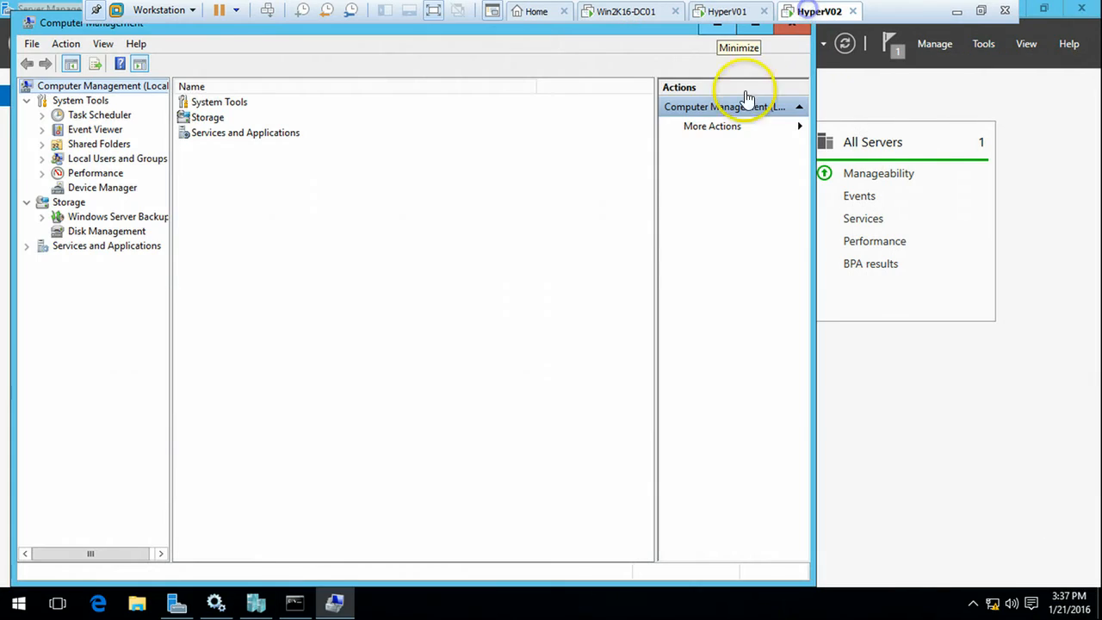
left_click(118, 232)
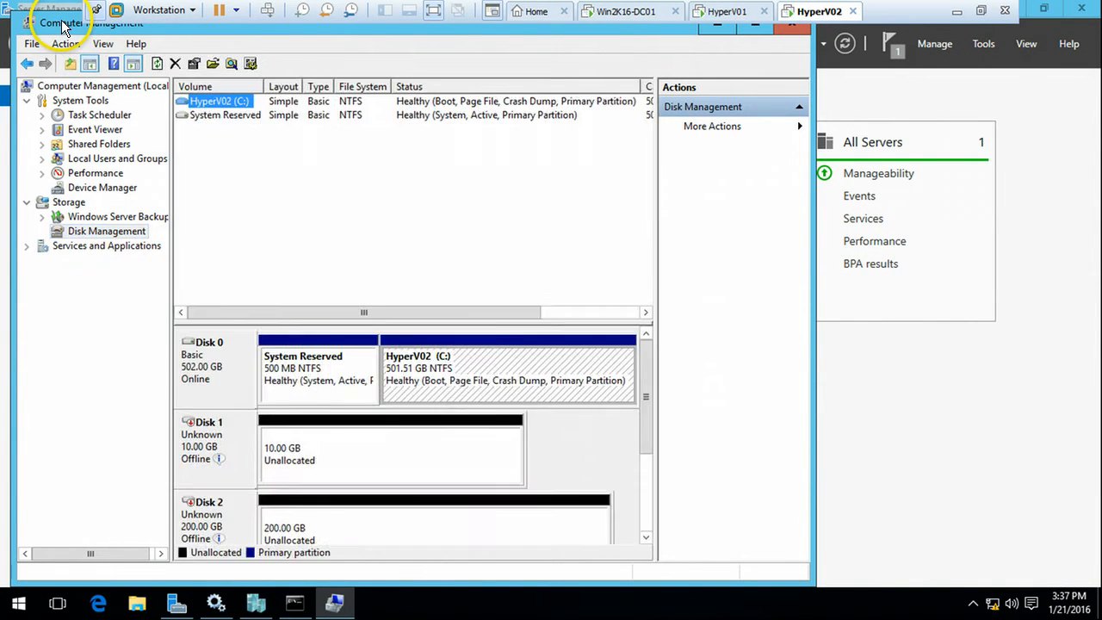
double_click(69, 22)
left_click(209, 426)
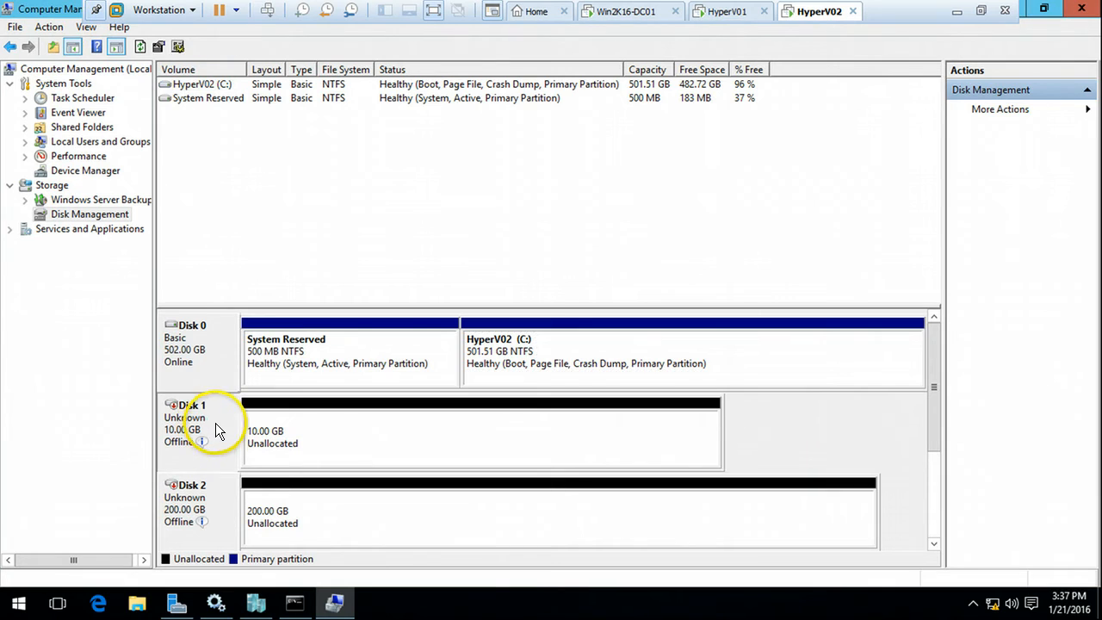
left_click(308, 458)
left_click(322, 499)
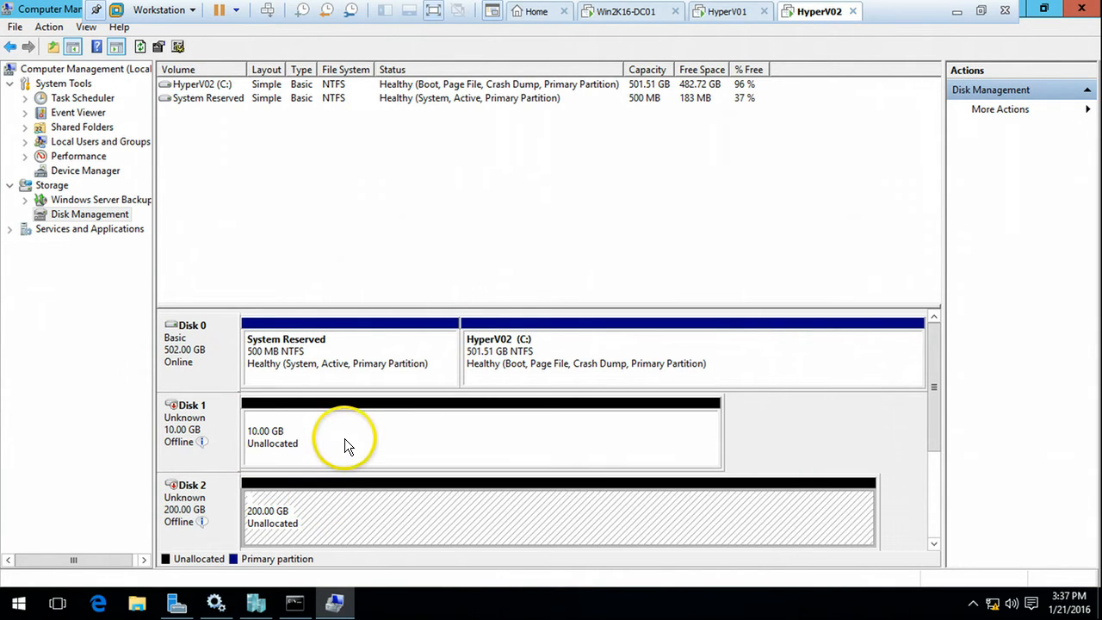
left_click(344, 438)
left_click(278, 507)
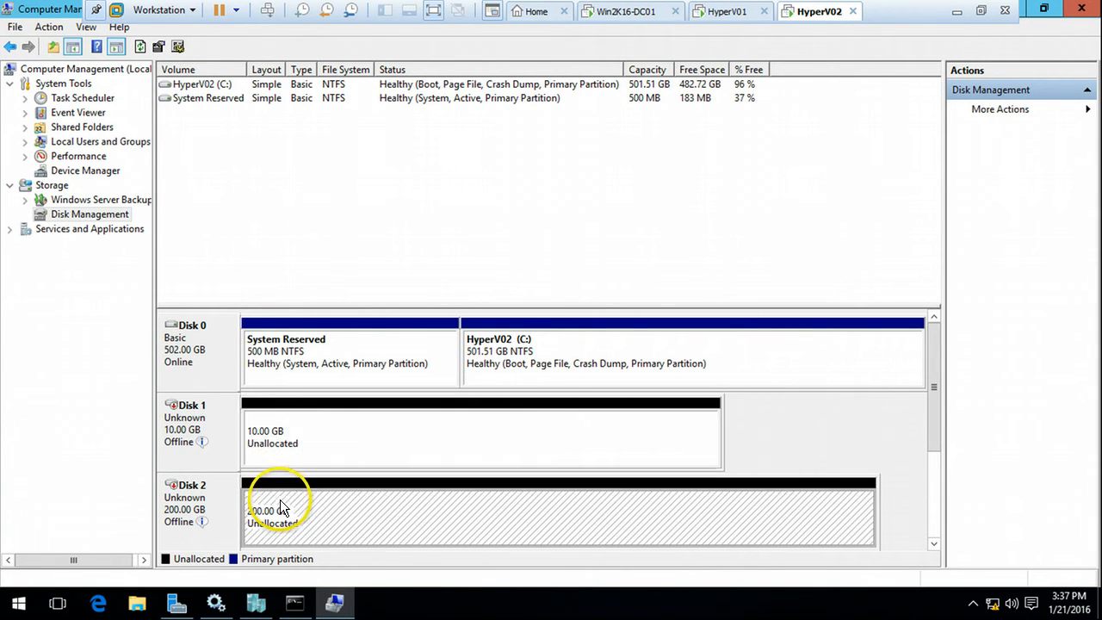
- Switch to HyperV01, open Disk Management, select Disk 1's unallocated space and maximize the window
left_click(739, 16)
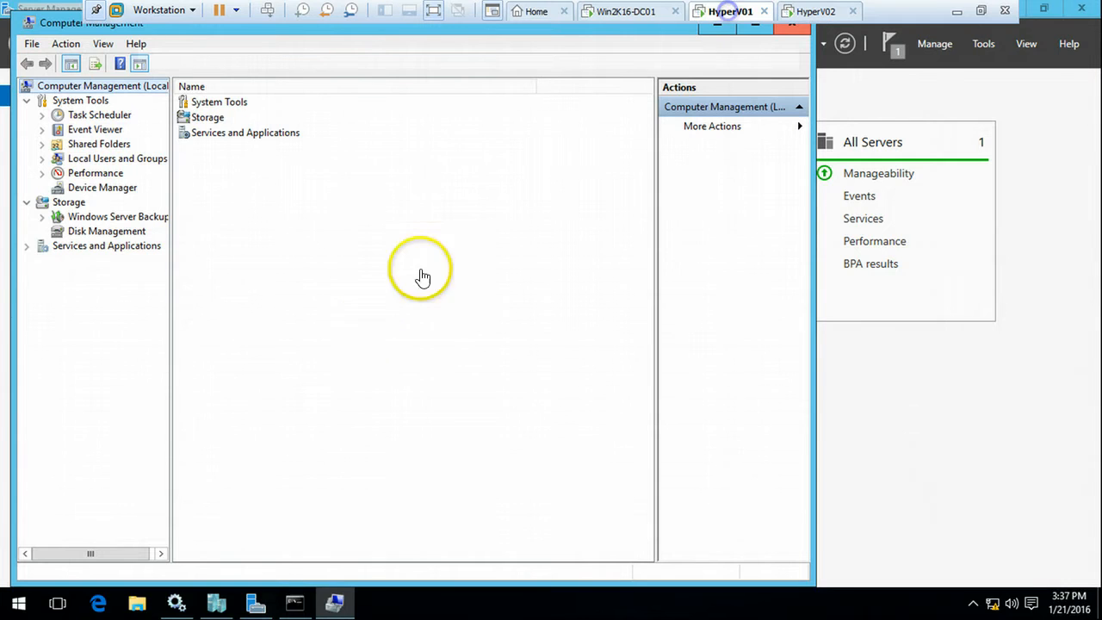
left_click(107, 232)
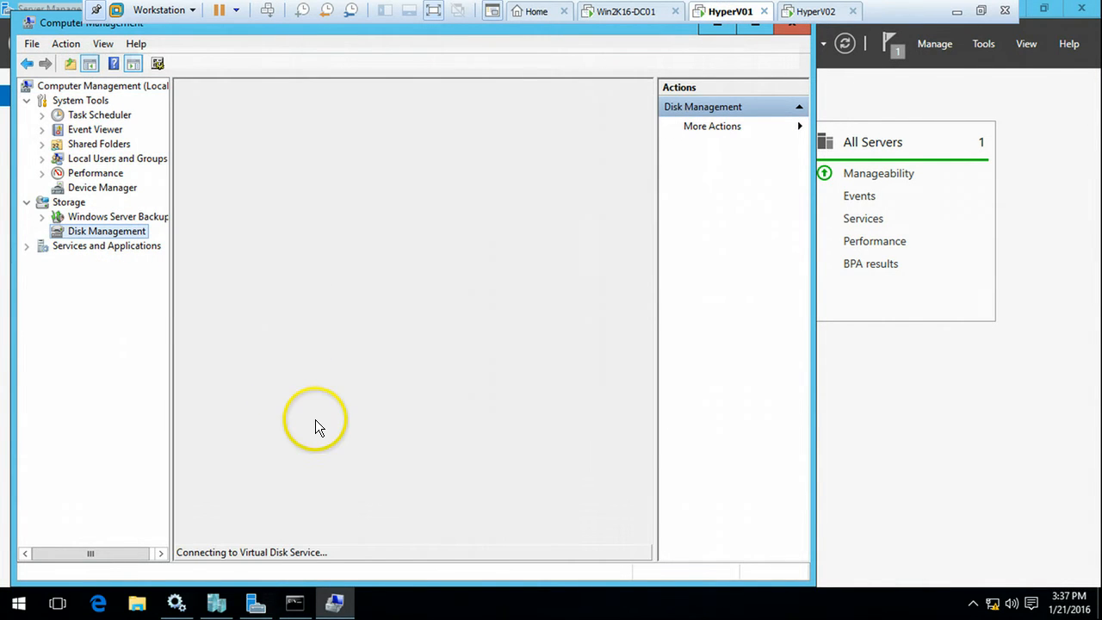
left_click(336, 448)
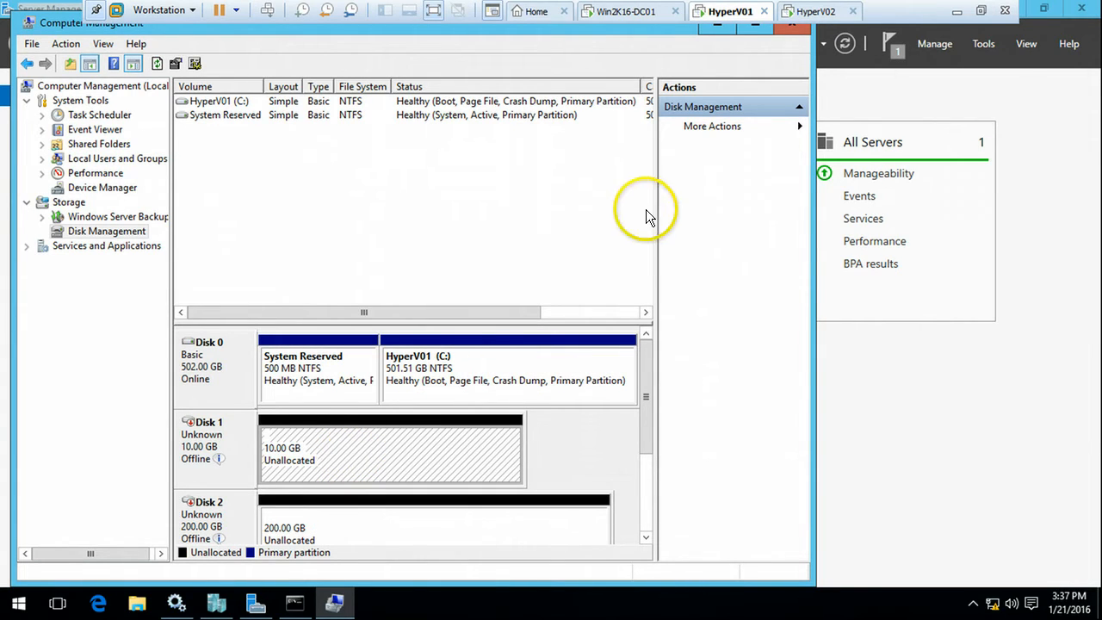
left_click(756, 26)
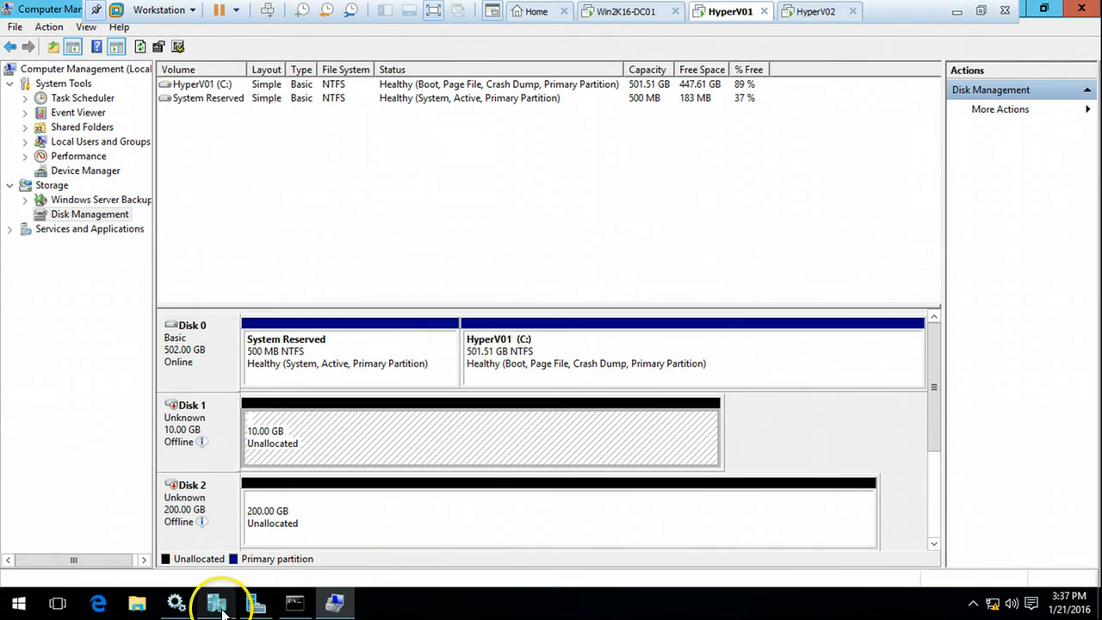
- Run iscsicpl from the Command Prompt on HyperV01 and examine the devices of the first discovered iSCSI target
left_click(295, 602)
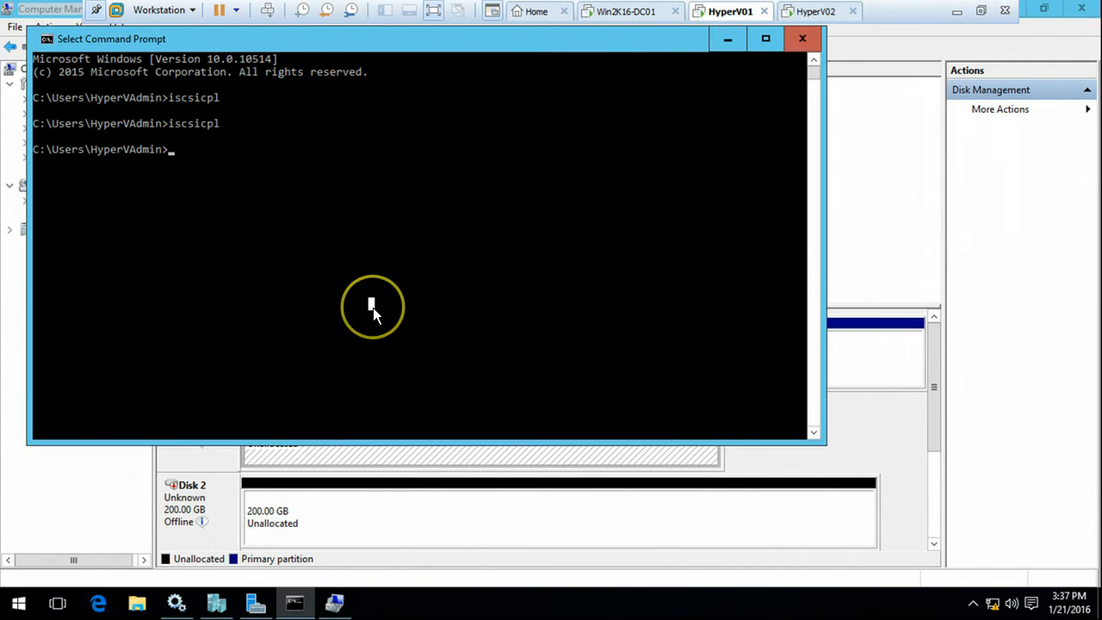
key("Up")
key("Return")
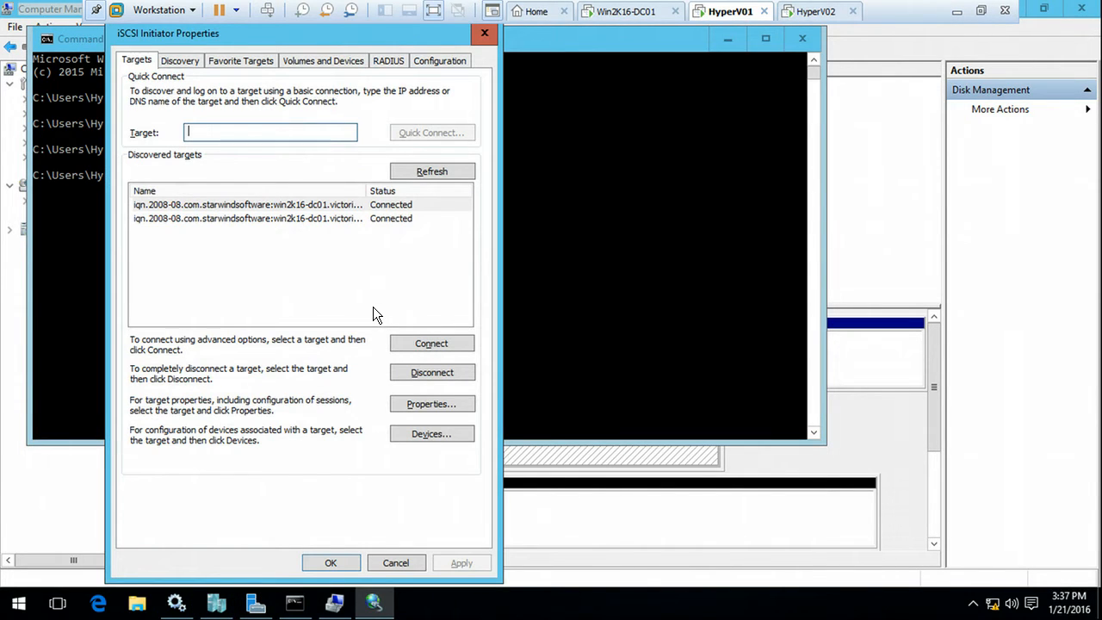
left_click(297, 207)
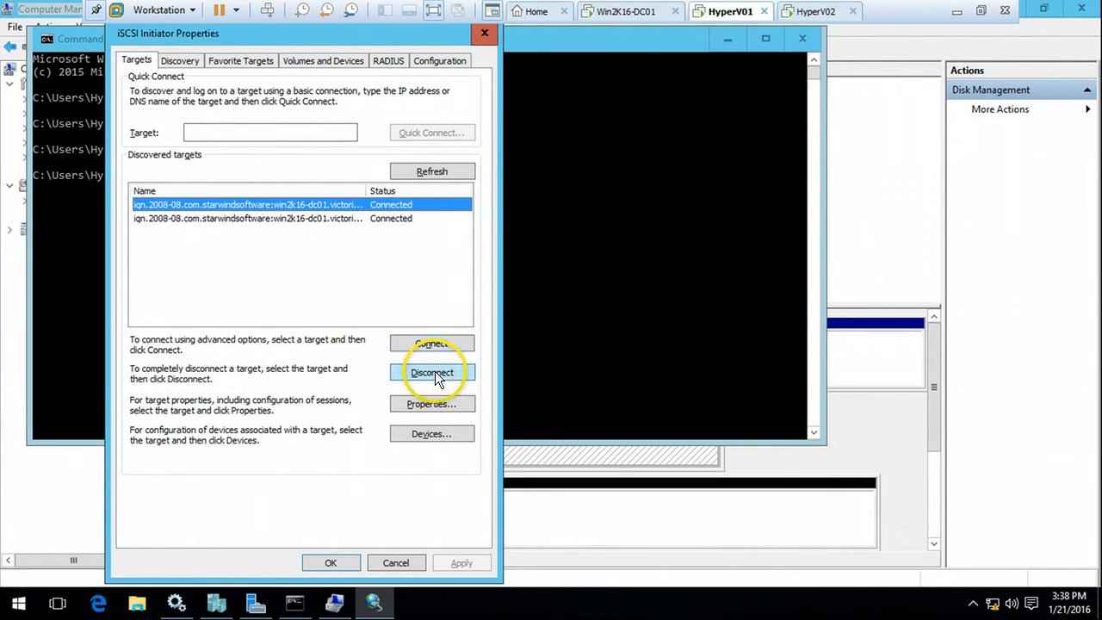
left_click(439, 432)
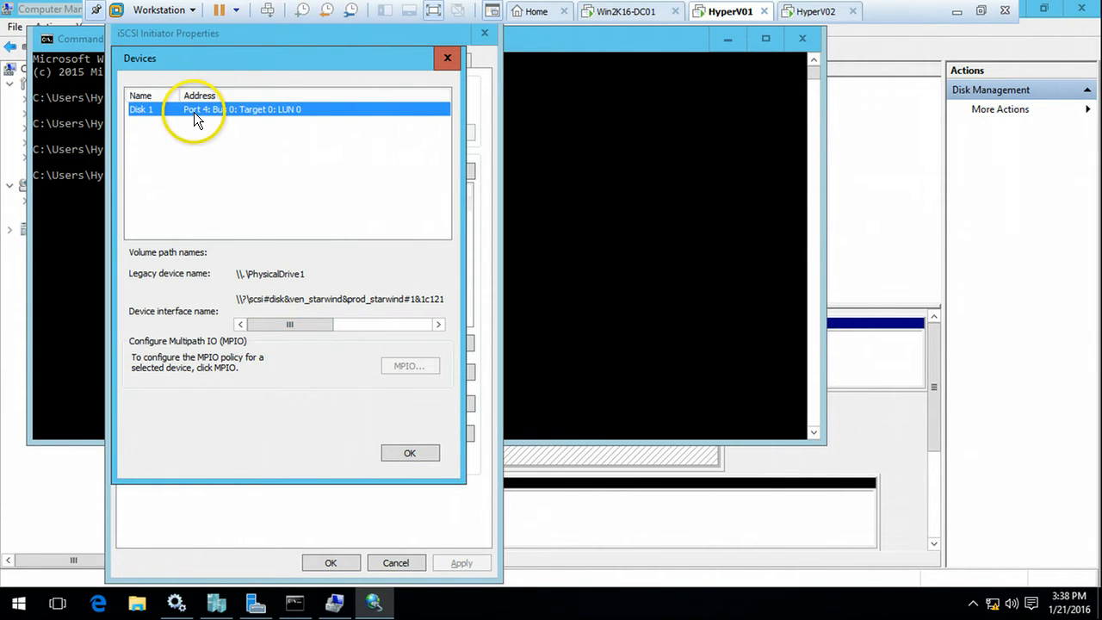
mouse_move(293, 322)
left_mouse_down()
mouse_move(422, 320)
mouse_move(308, 322)
left_mouse_up()
left_click(410, 453)
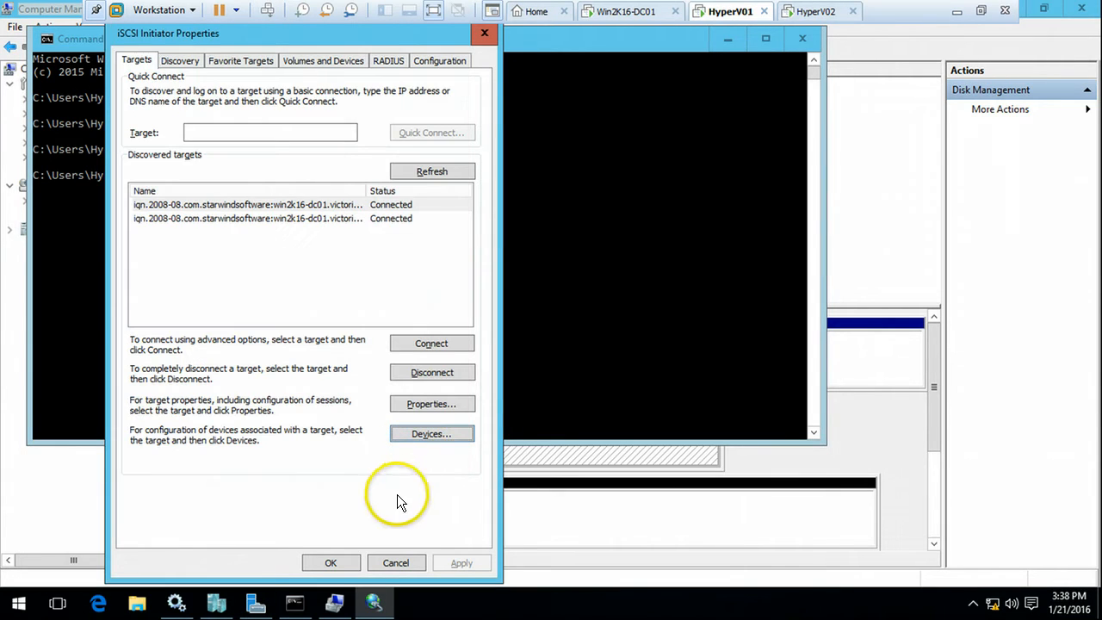
left_click(328, 564)
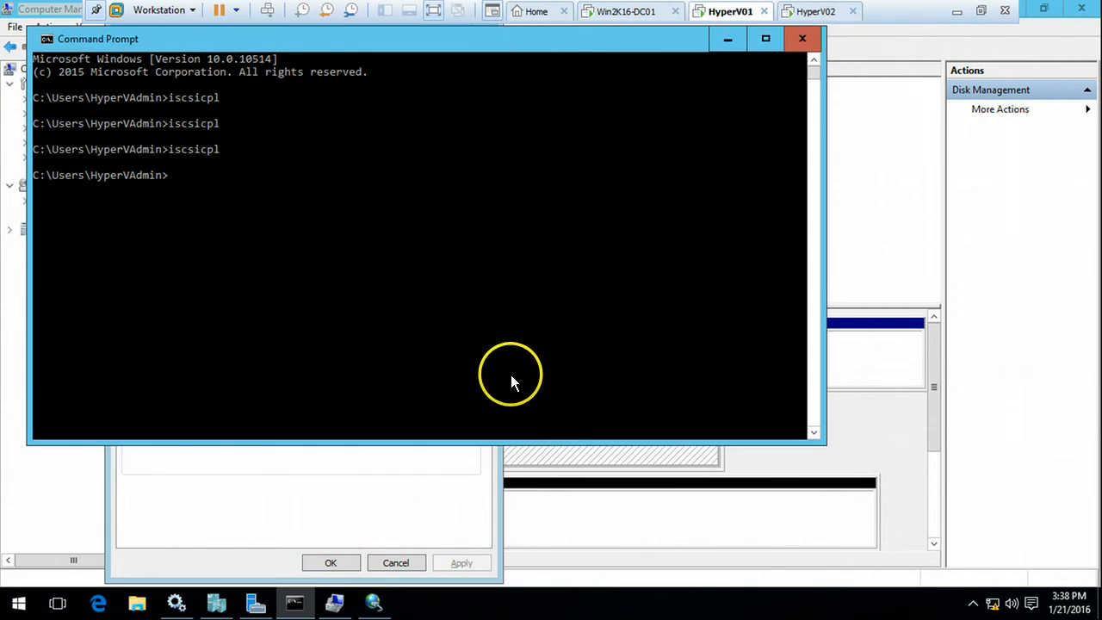
- Review the cluster setup outline in the PowerPoint slide show and return to the HyperV01 virtual machine
left_click(955, 11)
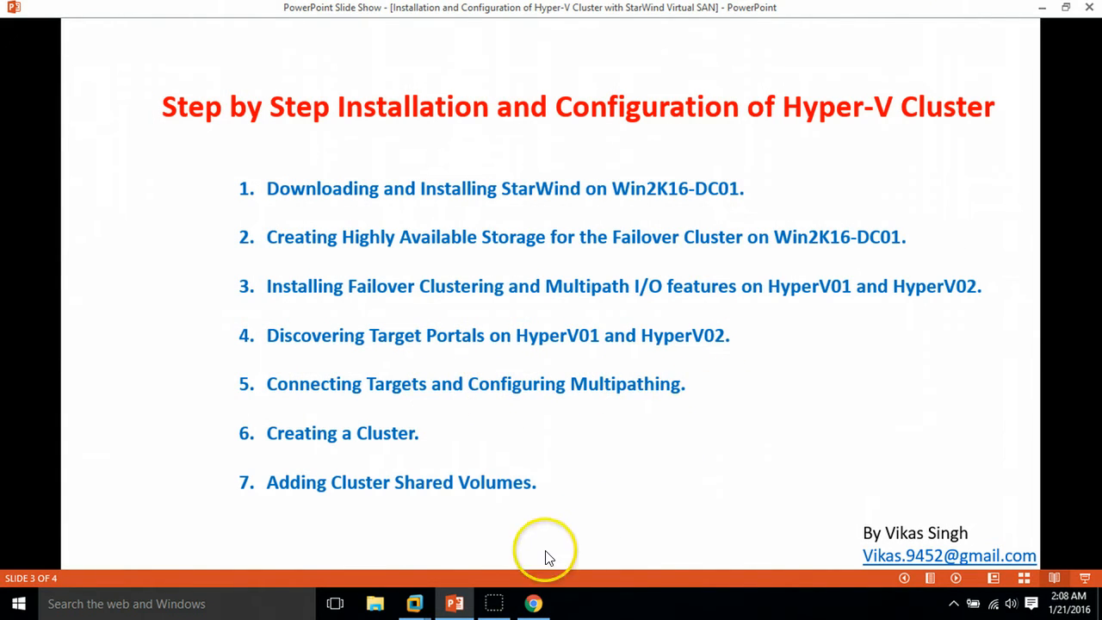
left_click(414, 607)
left_click(487, 492)
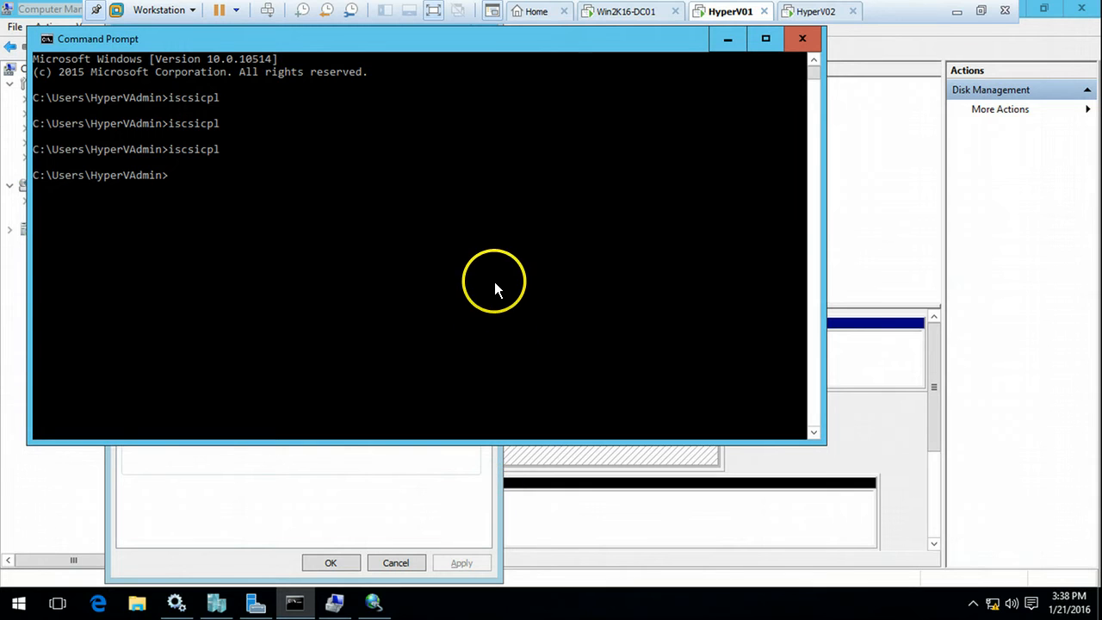
left_click(497, 277)
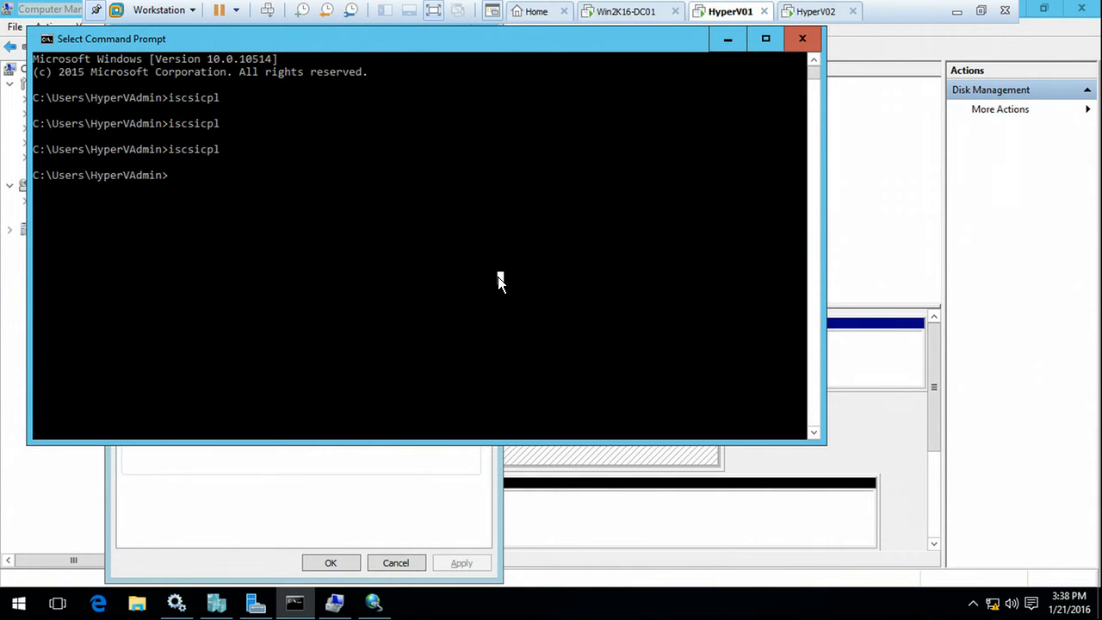
type("mo")
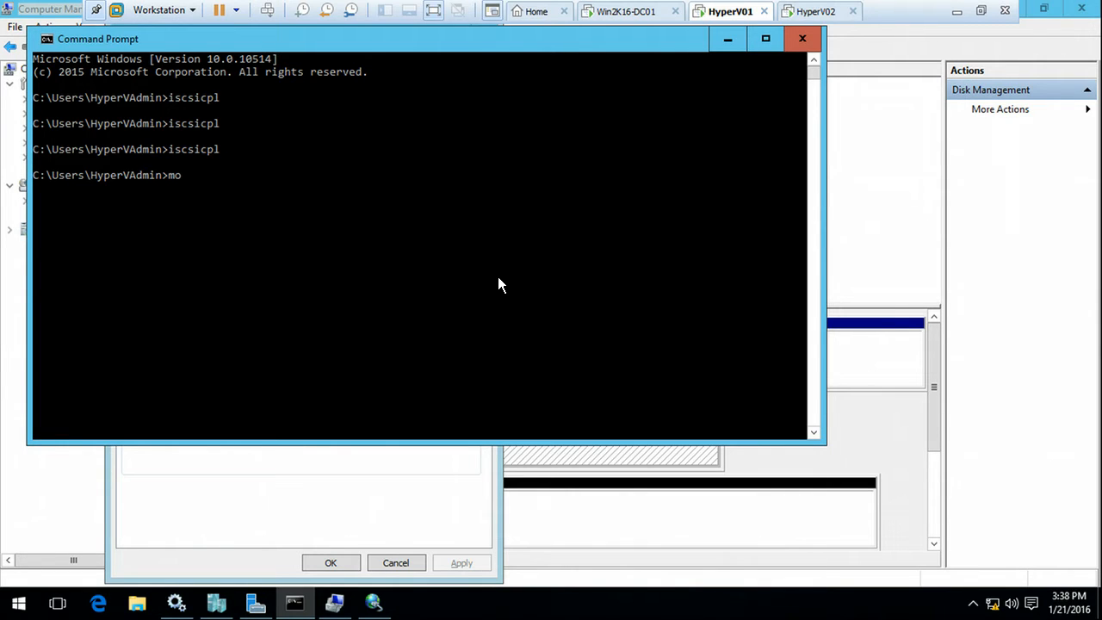
left_click(322, 514)
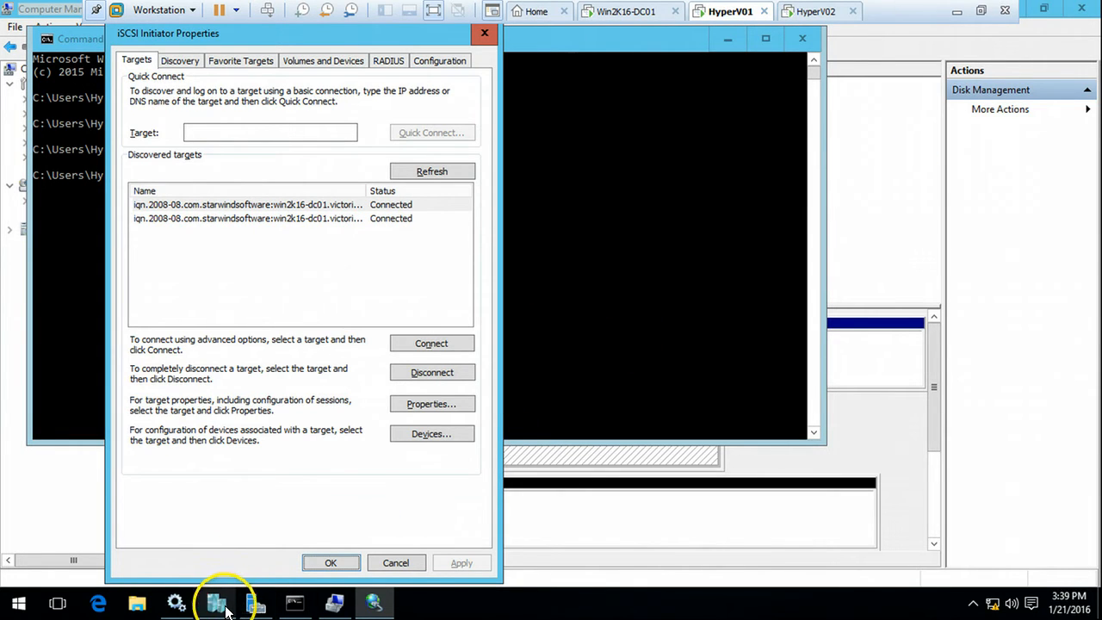
left_click(177, 602)
left_click(258, 605)
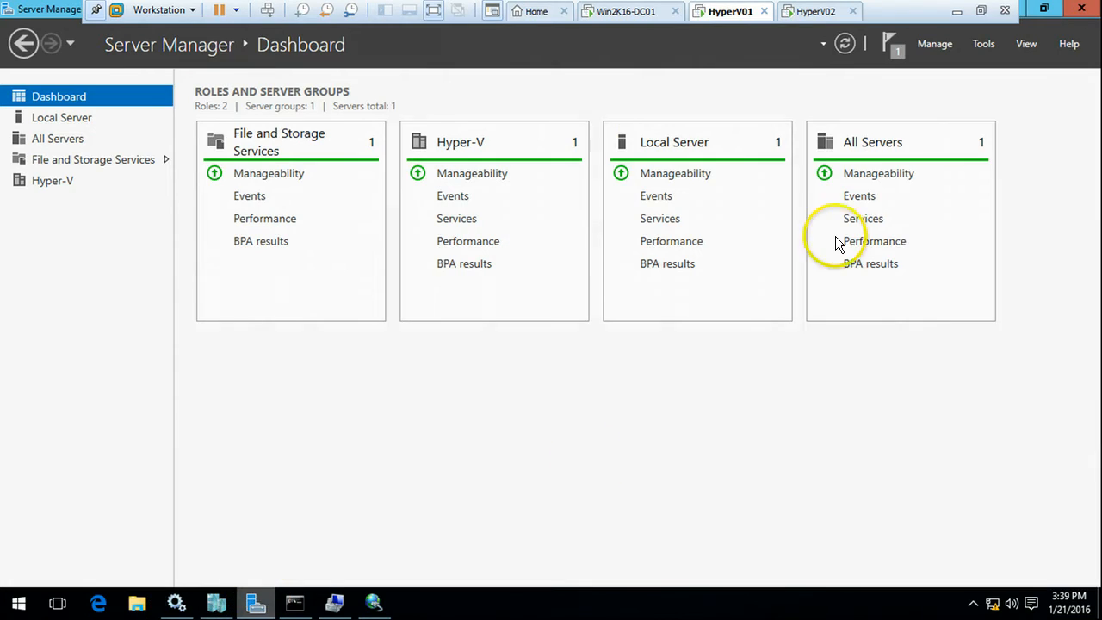
left_click(986, 48)
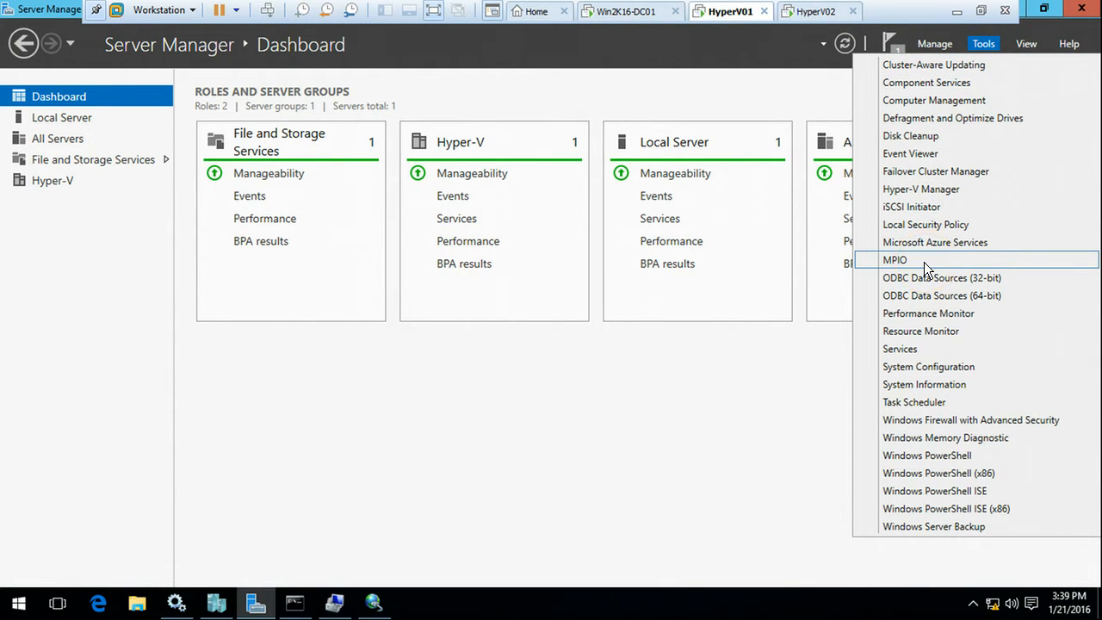
- Run mpiocpl in the Command Prompt on HyperV01 to open the MPIO properties
left_click(303, 605)
left_click(396, 307)
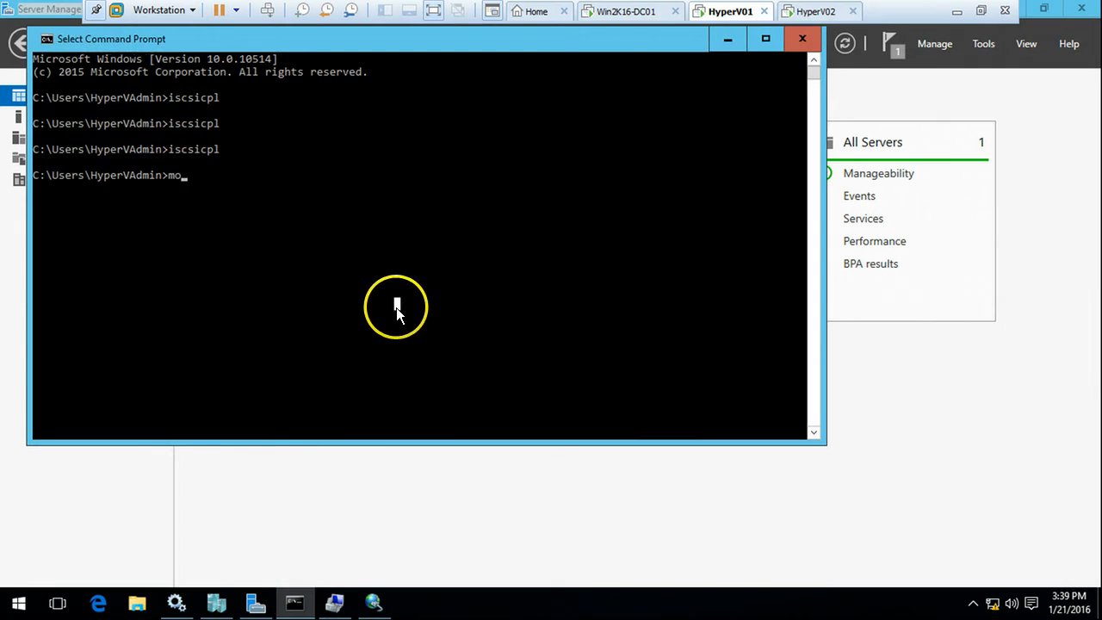
key("BackSpace")
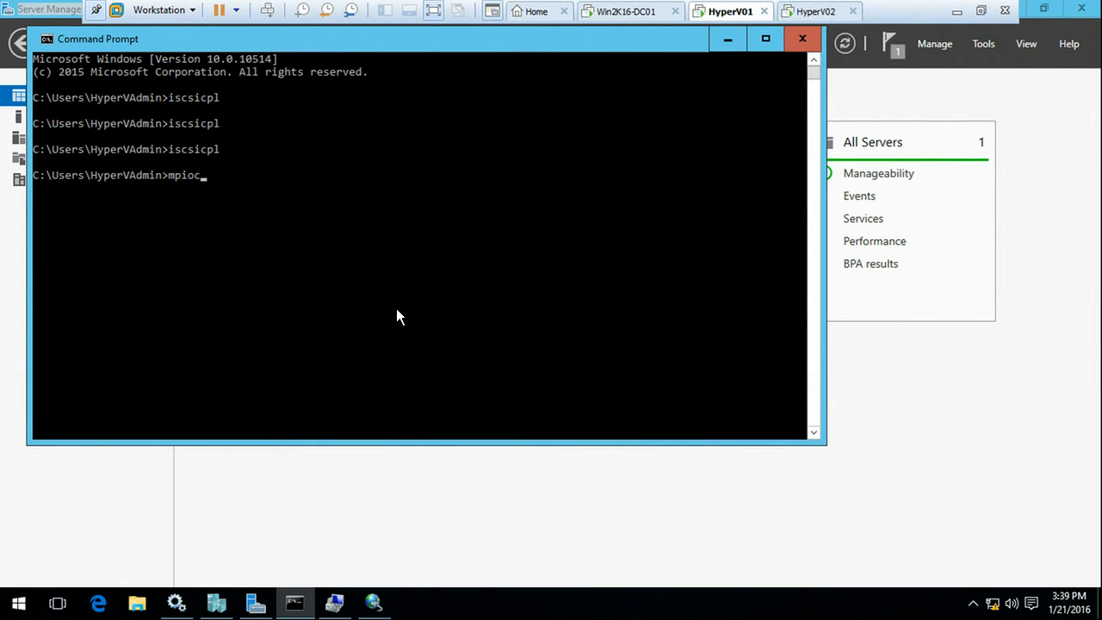
key("Return")
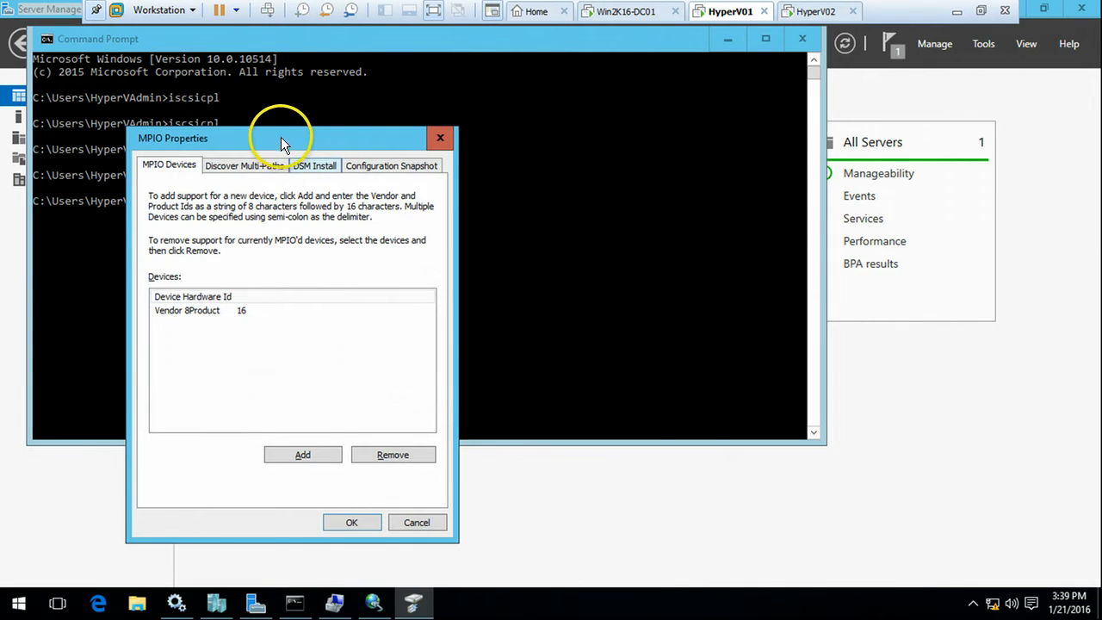
- Add multipath support for iSCSI devices on HyperV01 and accept the required reboot
left_click_drag(281, 136, 484, 94)
left_click(466, 127)
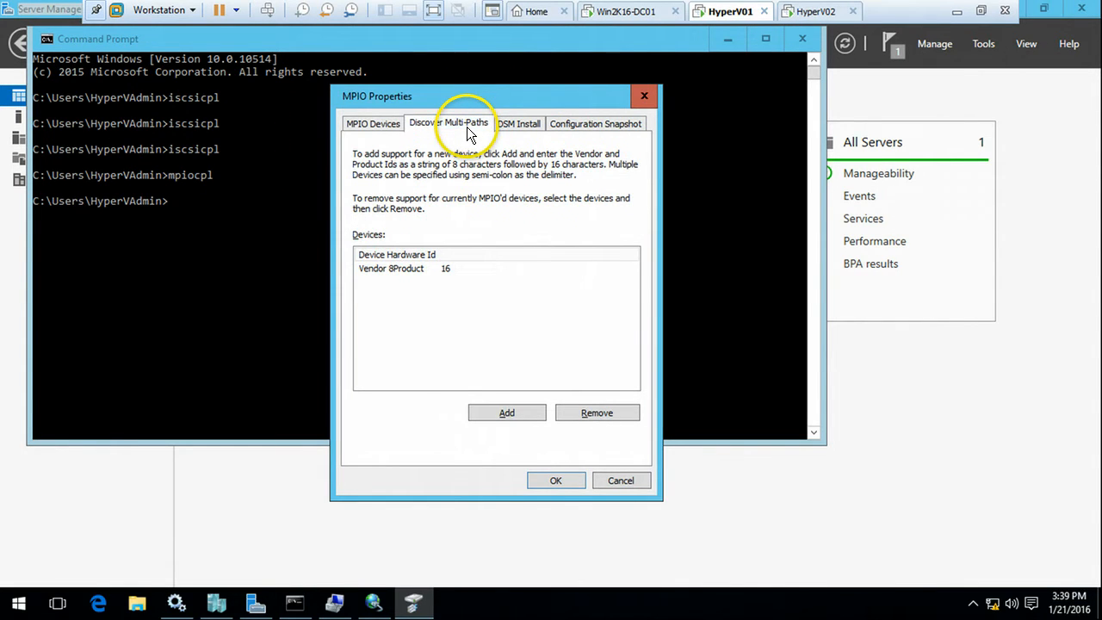
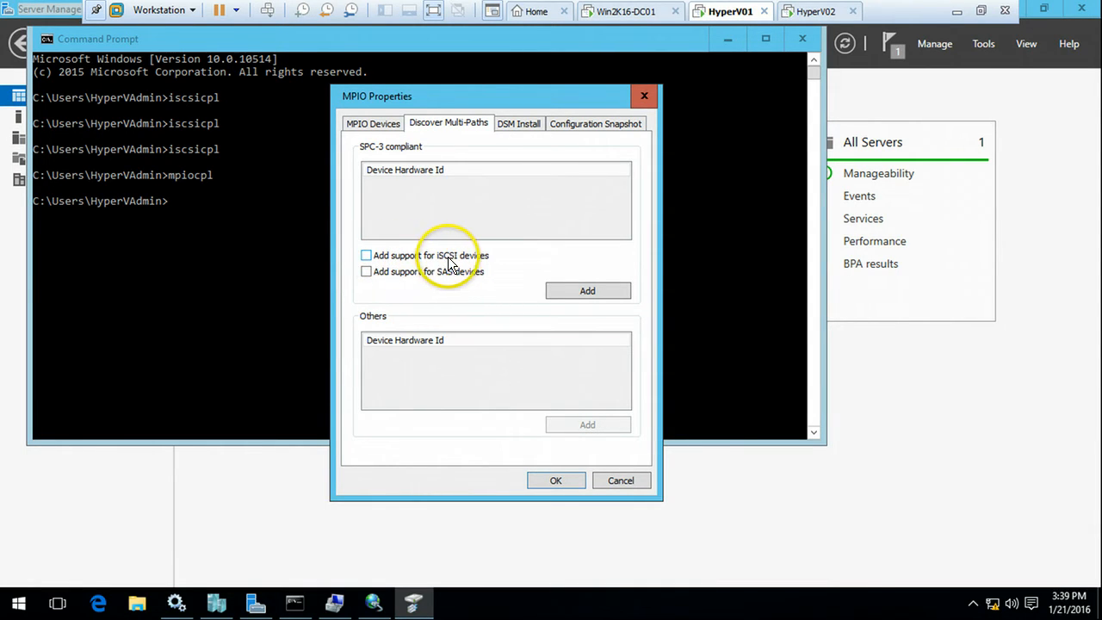
left_click(366, 255)
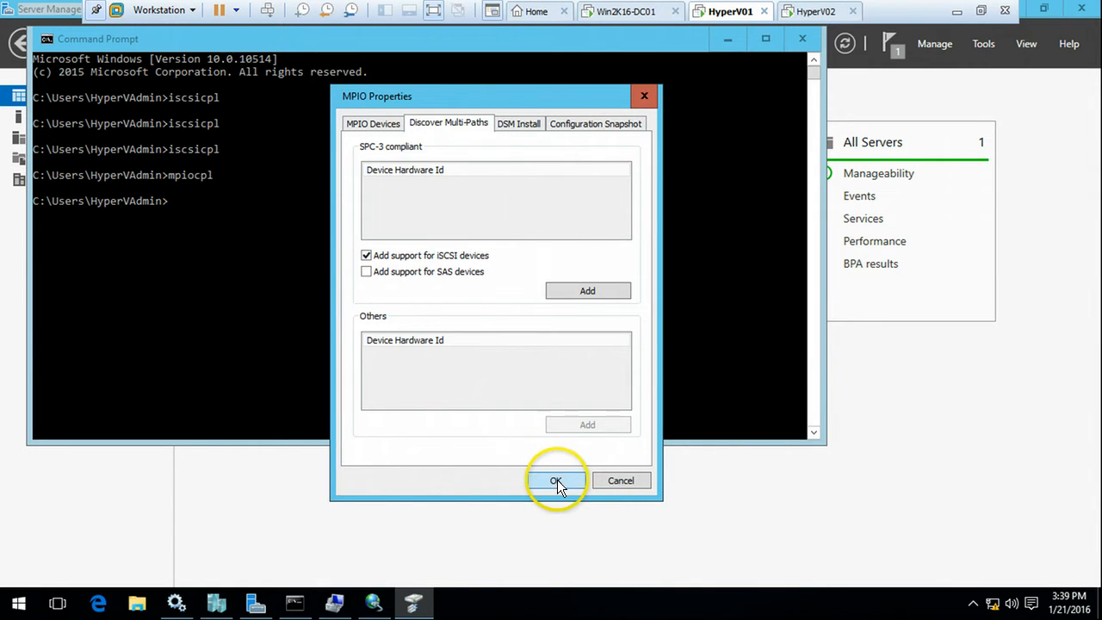
left_click(586, 292)
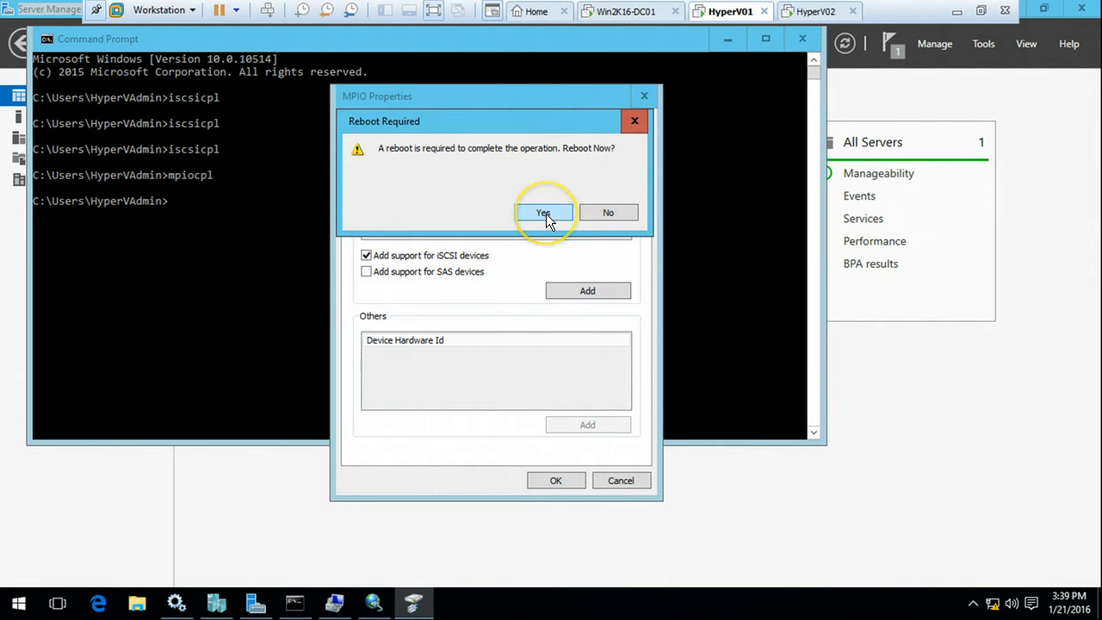
left_click(543, 212)
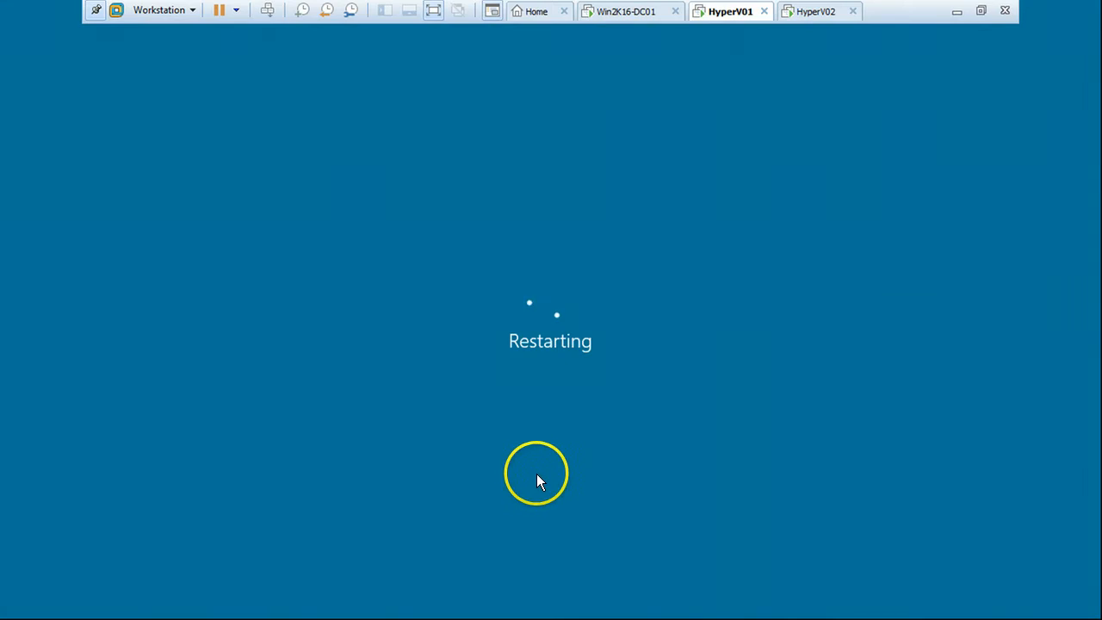
- Switch to the HyperV02 virtual machine and close its Computer Management and Hyper-V Manager windows
left_click(810, 18)
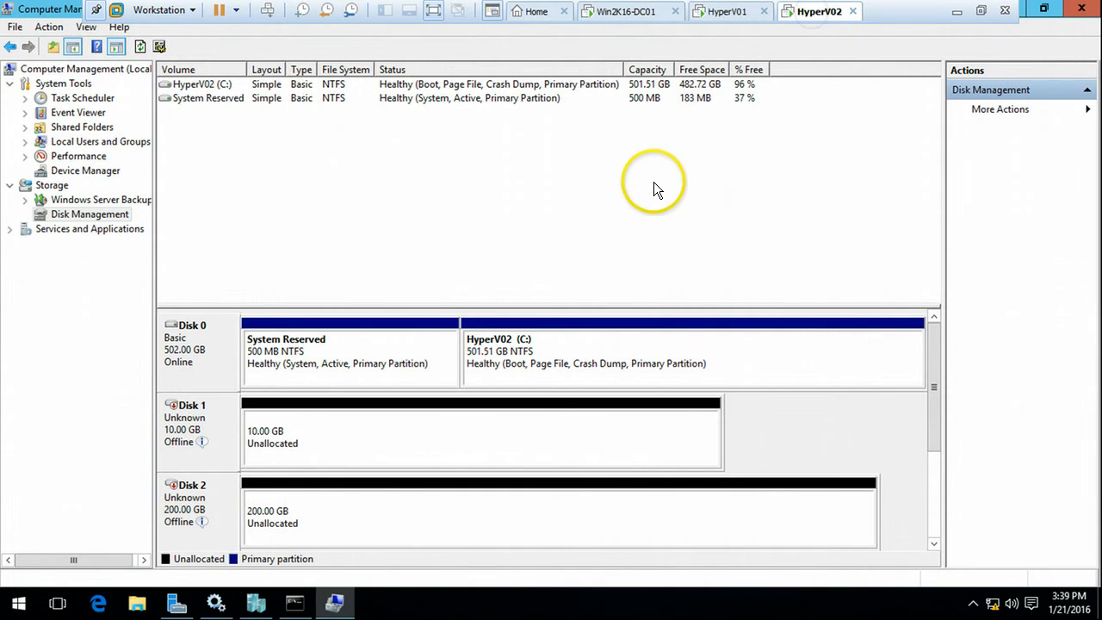
left_click(1086, 11)
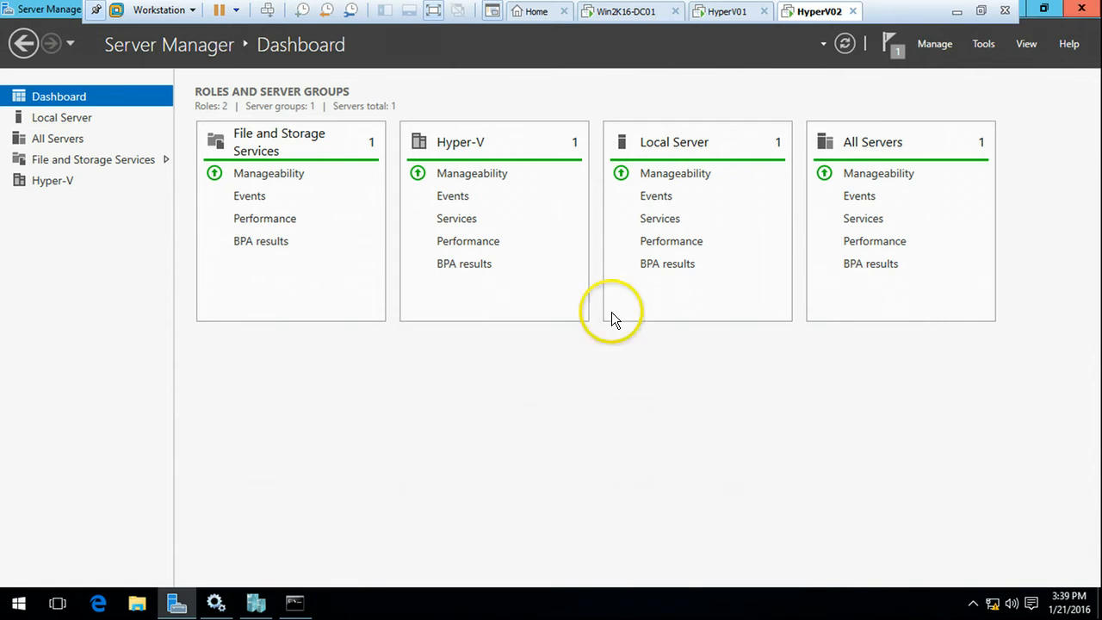
right_click(256, 603)
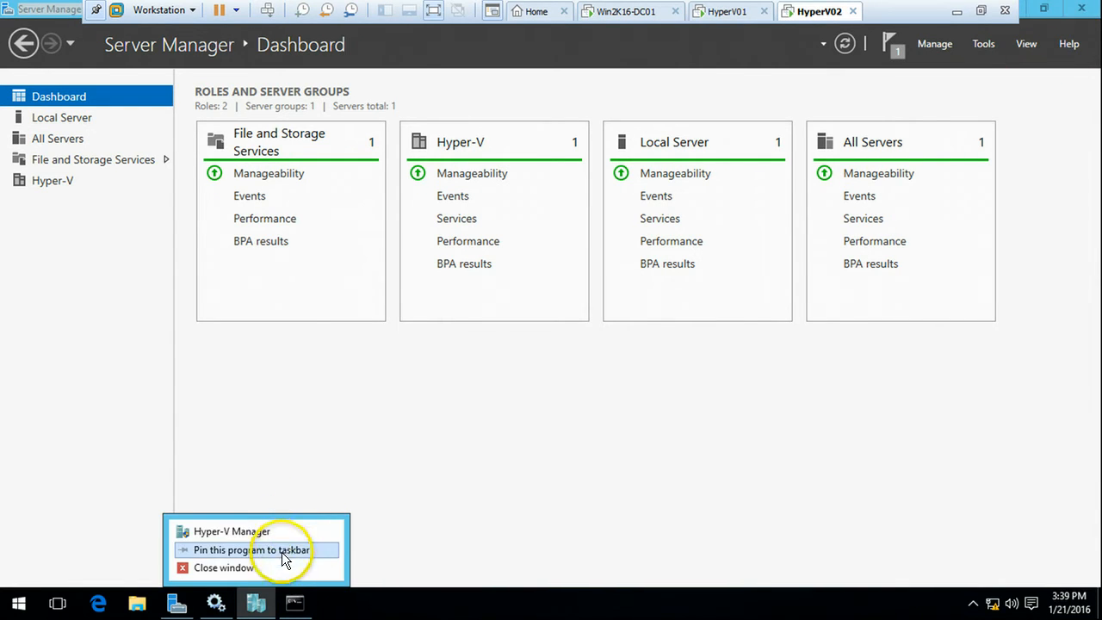
left_click(282, 551)
left_click(256, 603)
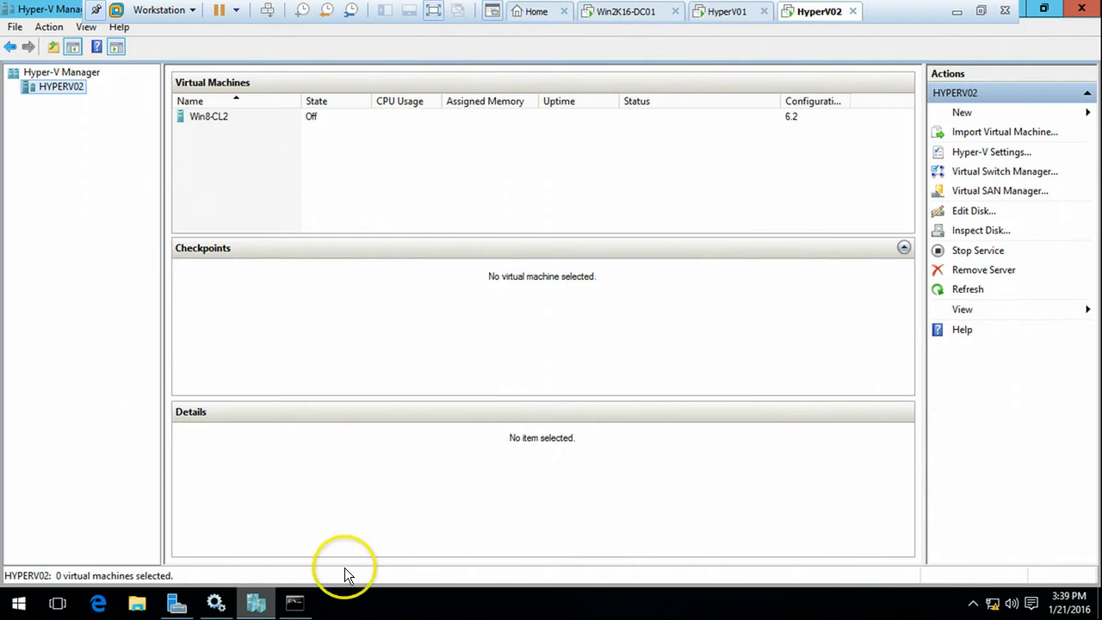
left_click(1086, 8)
- Open the MPIO tool from Server Manager on HyperV02
left_click(255, 603)
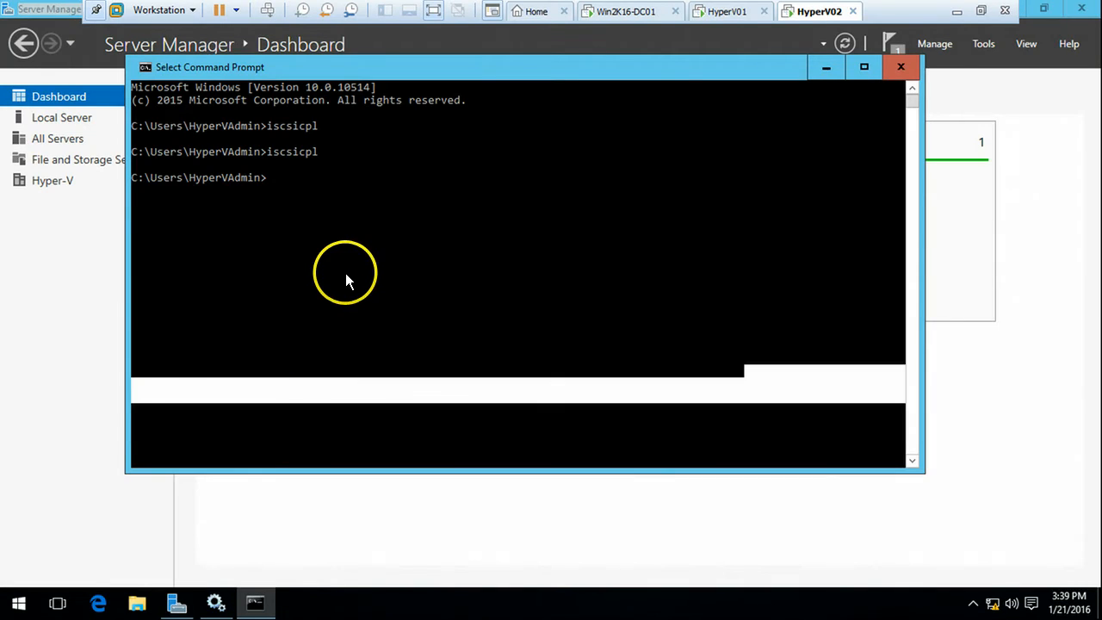
left_click(346, 269)
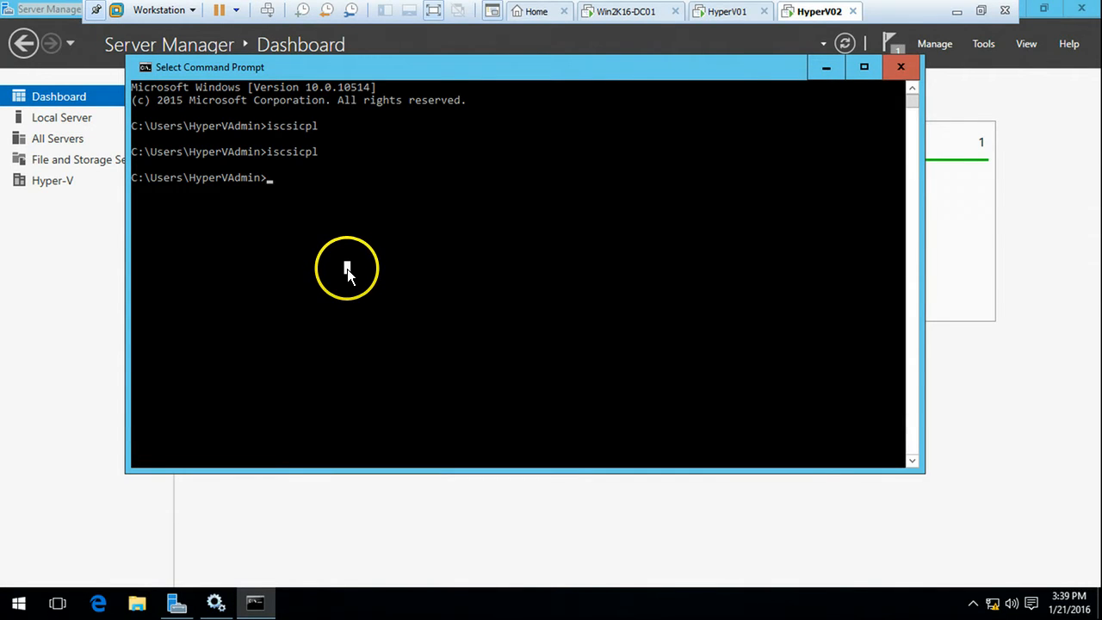
left_click(984, 43)
left_click(906, 260)
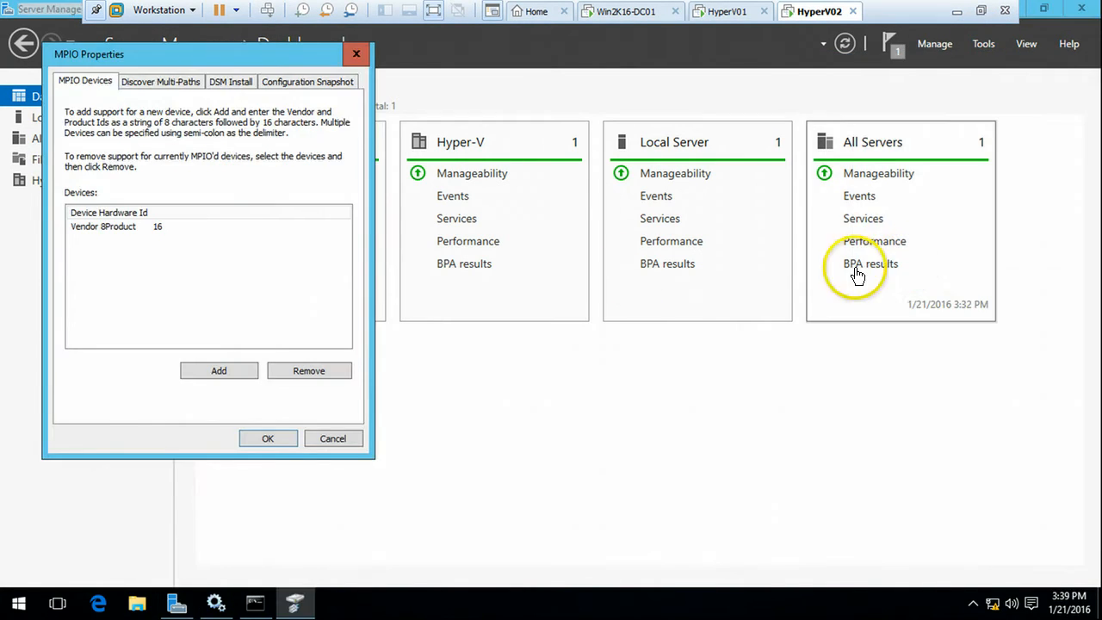
- Add multipath support for iSCSI devices on HyperV02 and accept the required reboot
left_click(169, 81)
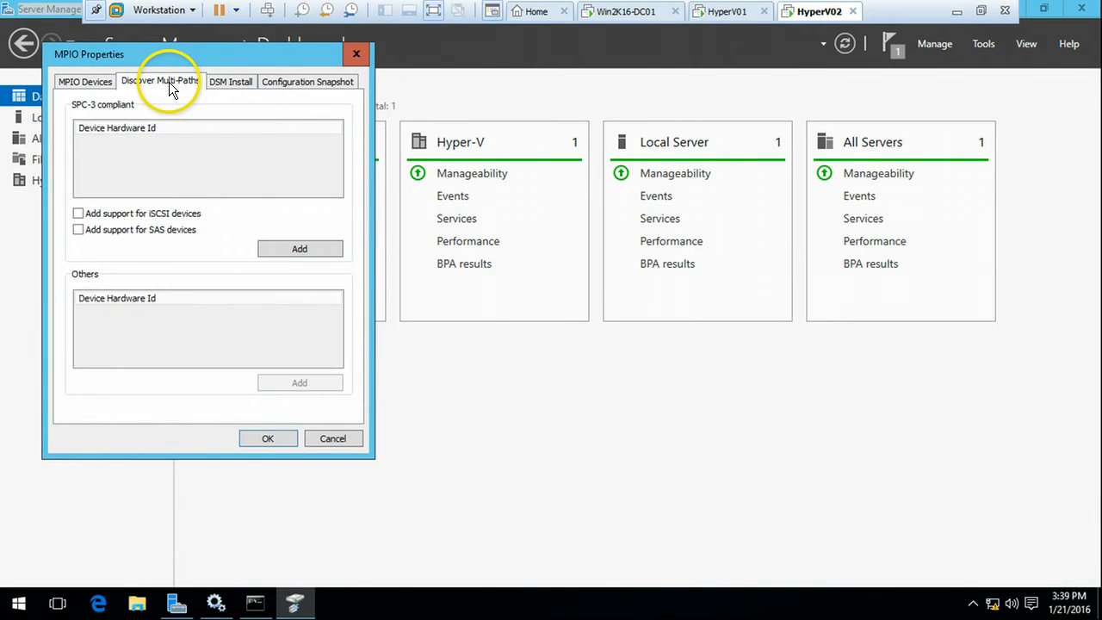
left_click(79, 213)
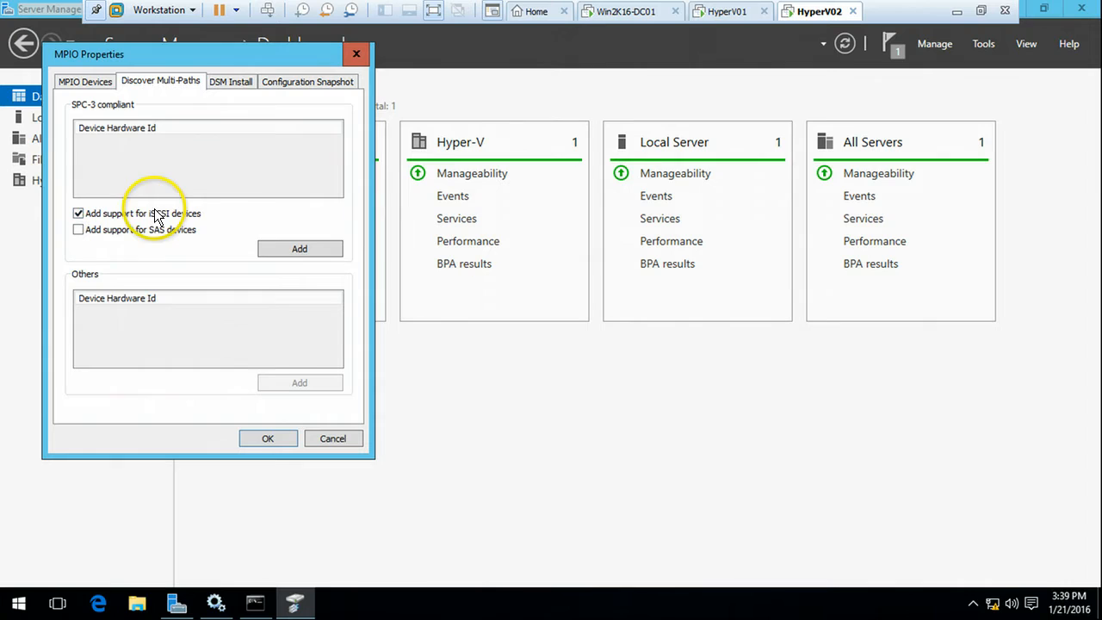
left_click(293, 254)
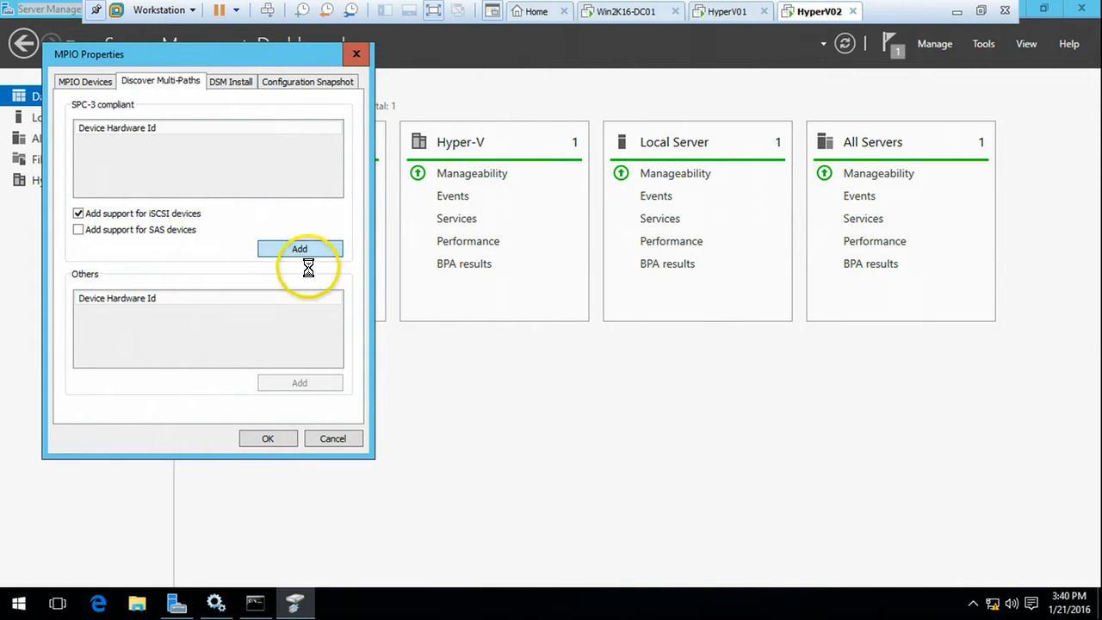
left_click(257, 172)
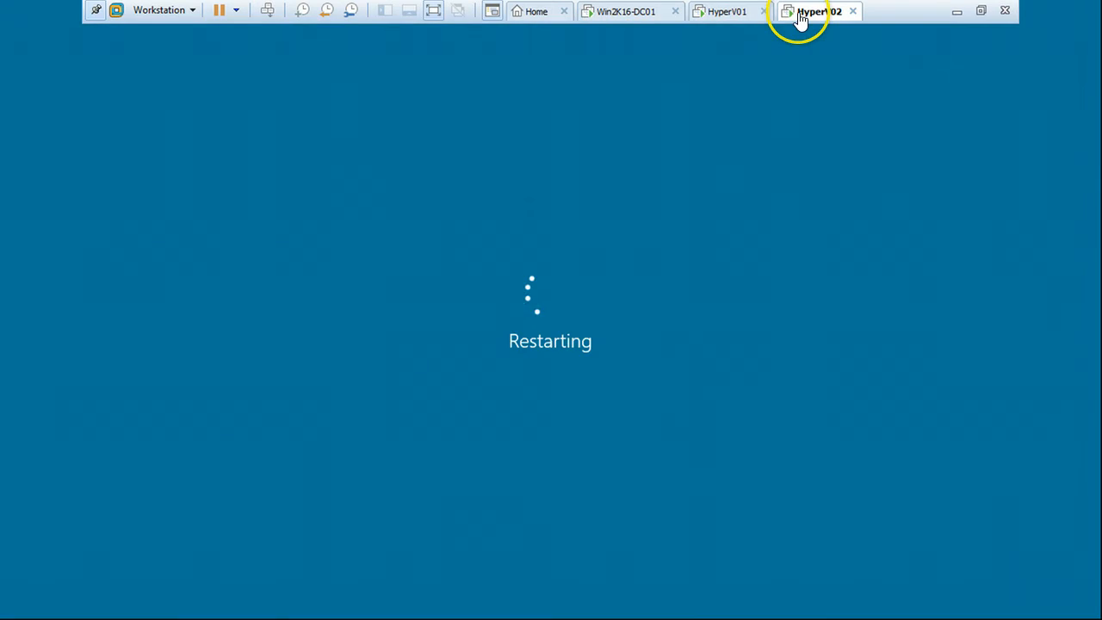
- Check the restart of HyperV01 and HyperV02, review the outline slide, and return to HyperV01's sign-in screen
left_click(730, 12)
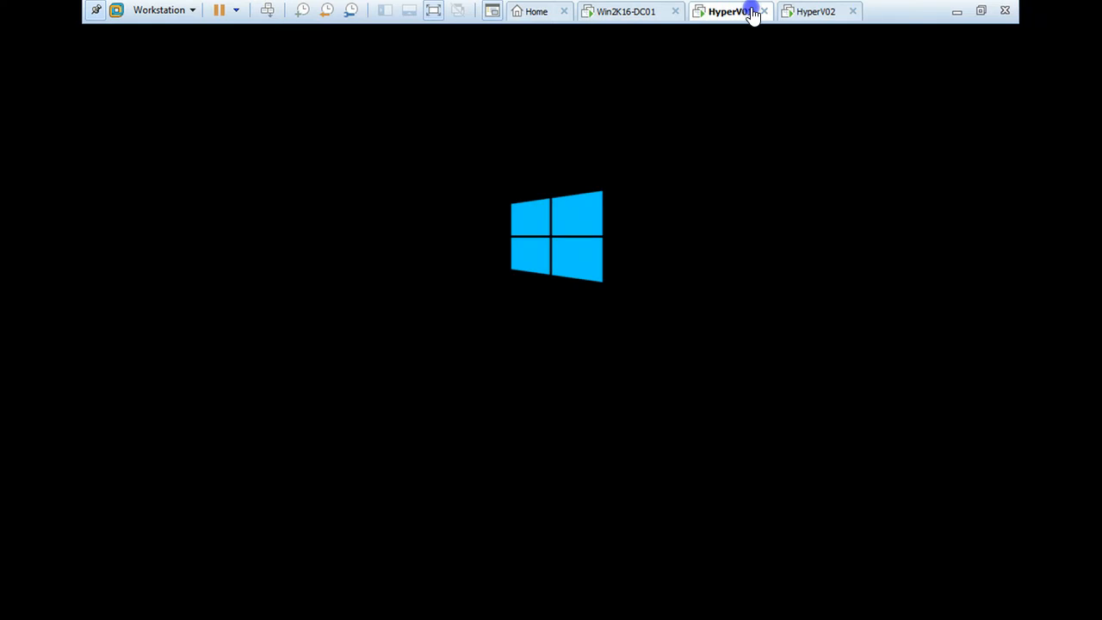
left_click(817, 12)
left_click(957, 12)
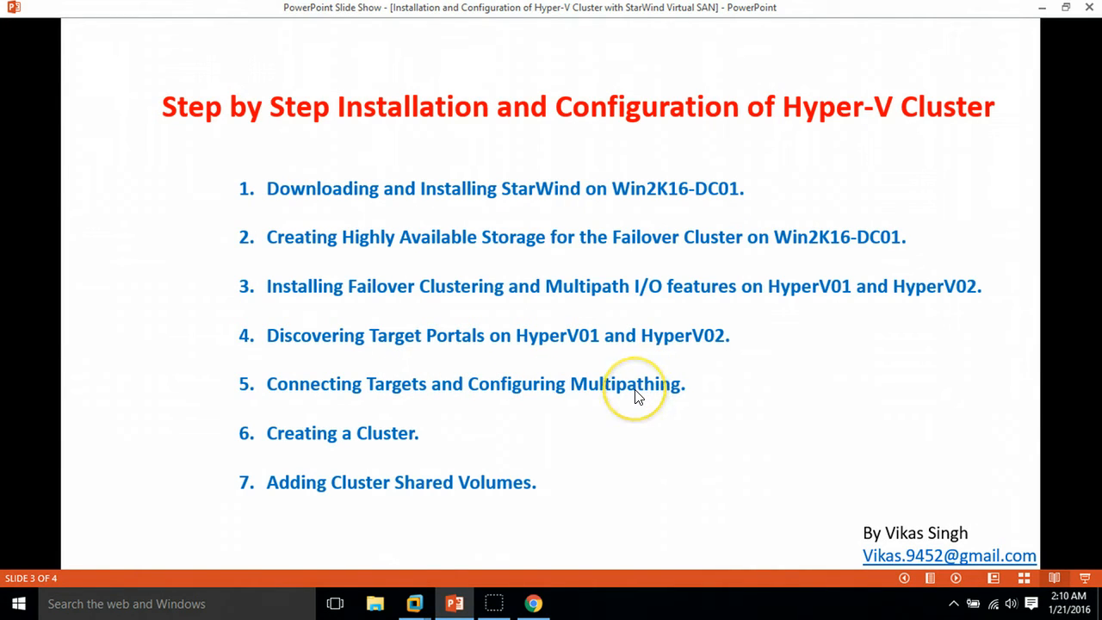
mouse_move(418, 598)
left_click(516, 422)
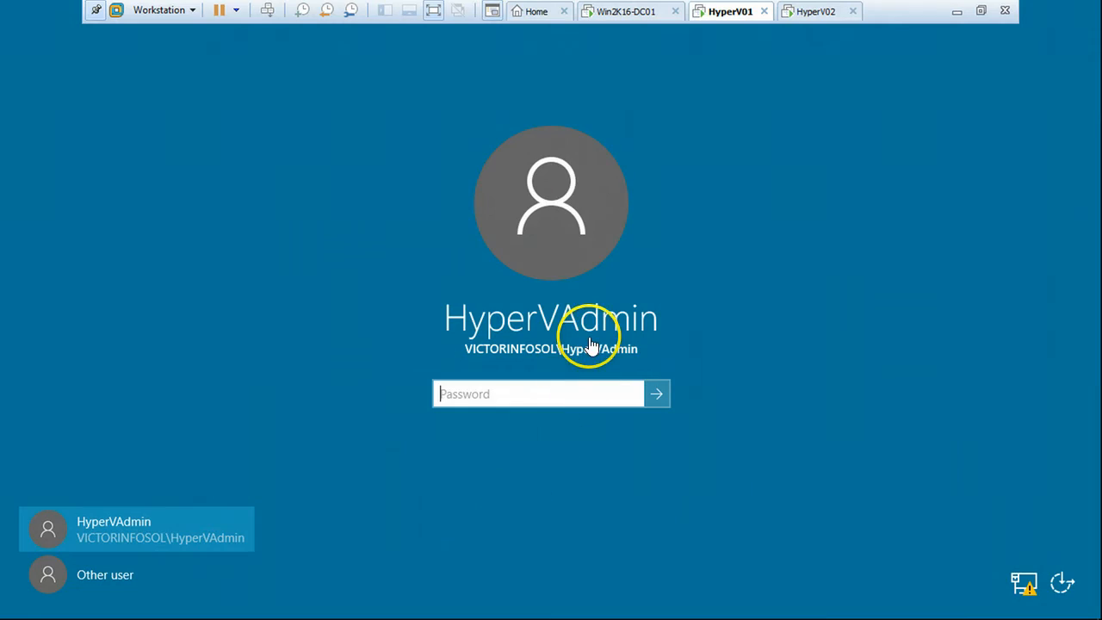
- Sign in to HyperV01 and HyperV02 as HyperVAdmin by entering the account password on each
left_click(546, 388)
type("•")
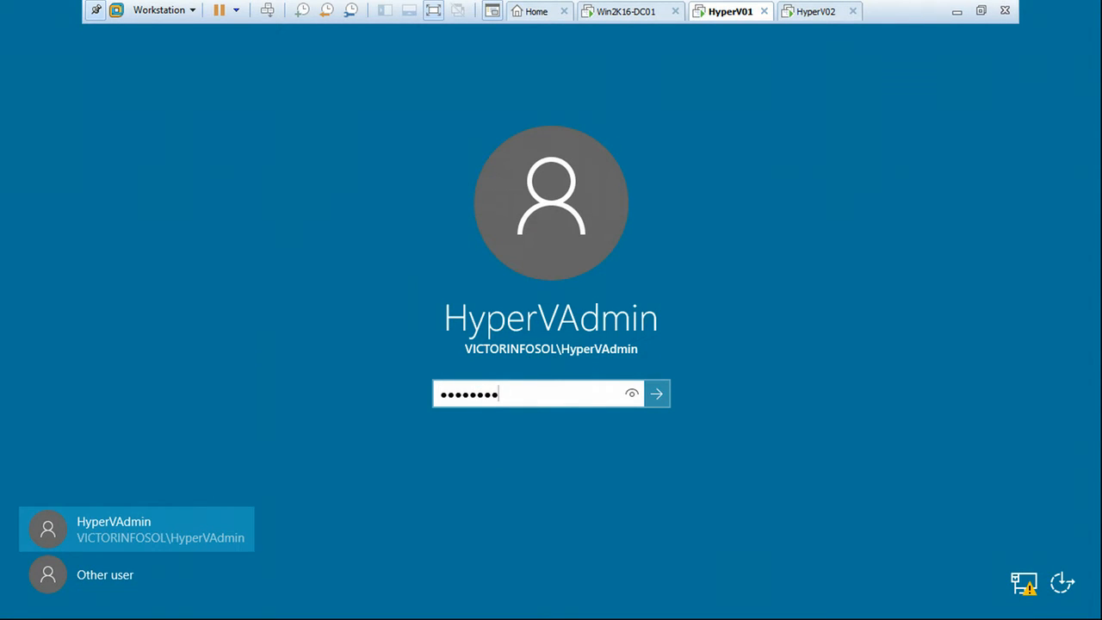
key("Return")
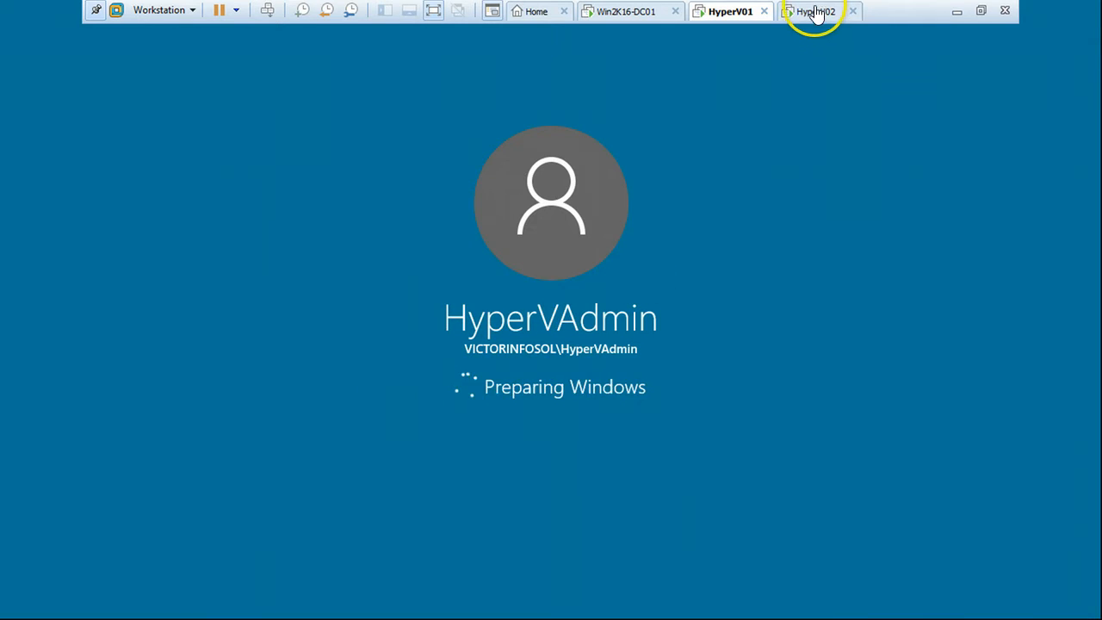
left_click(815, 12)
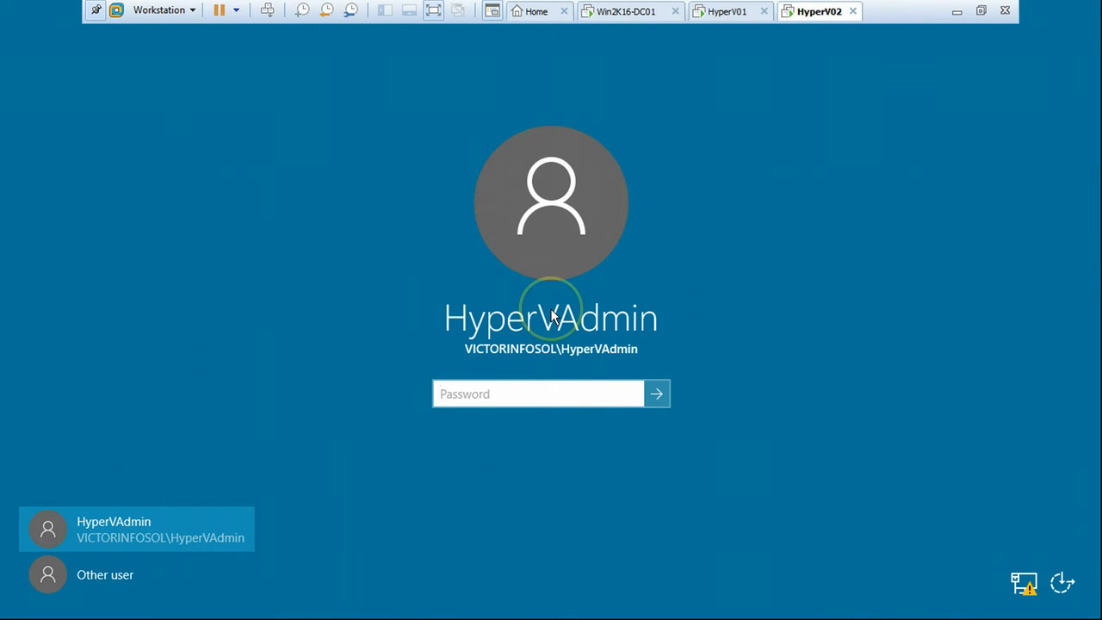
type("•")
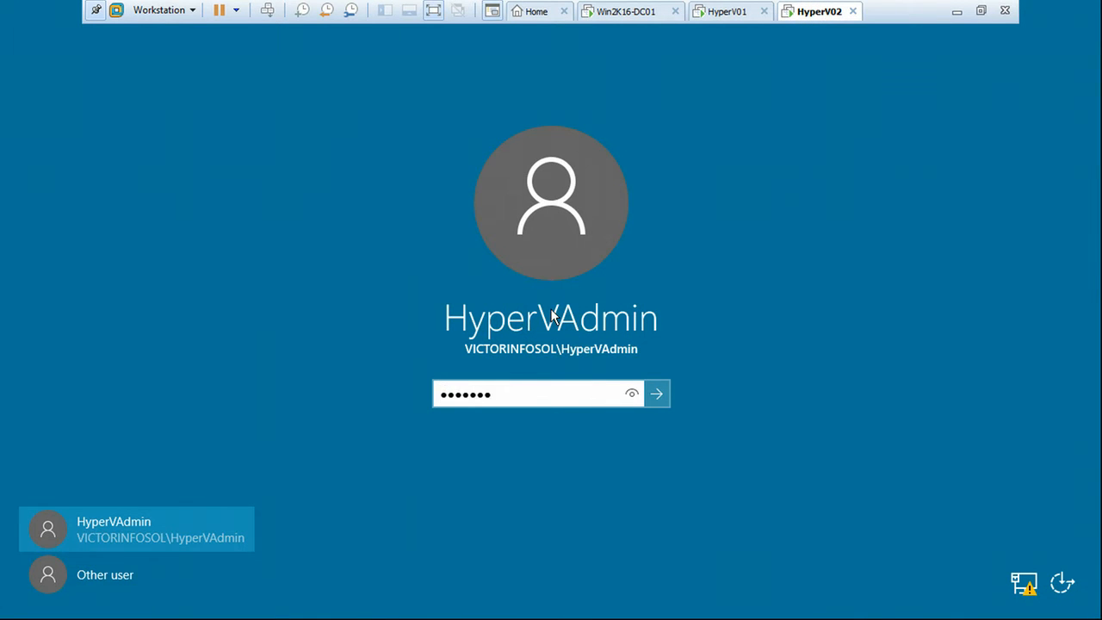
key("Return")
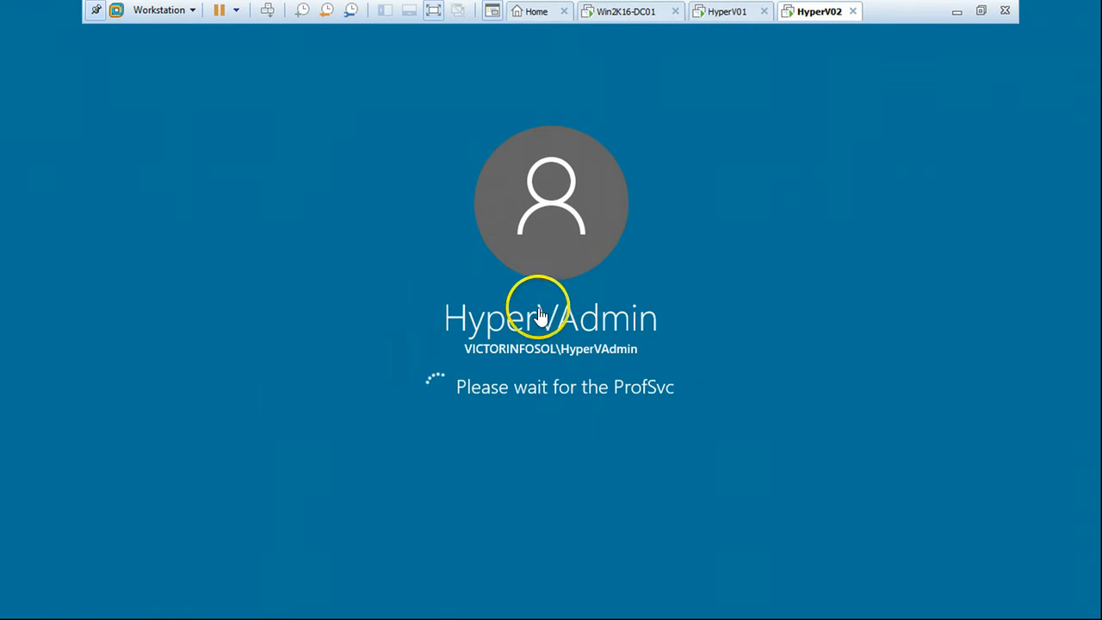
left_click(723, 15)
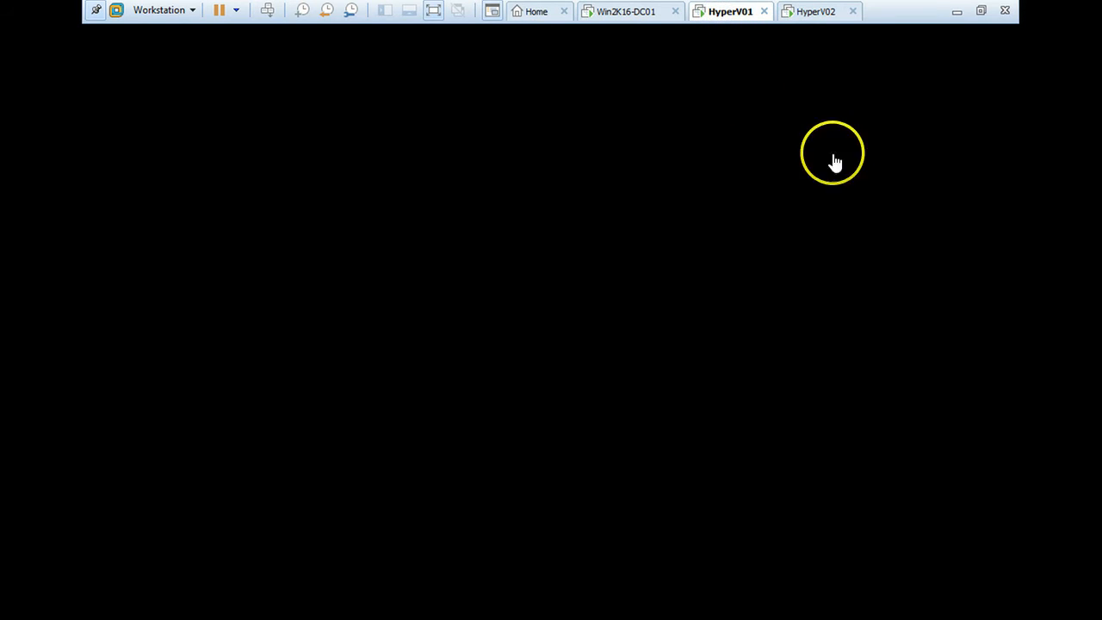
left_click(645, 12)
left_click(721, 11)
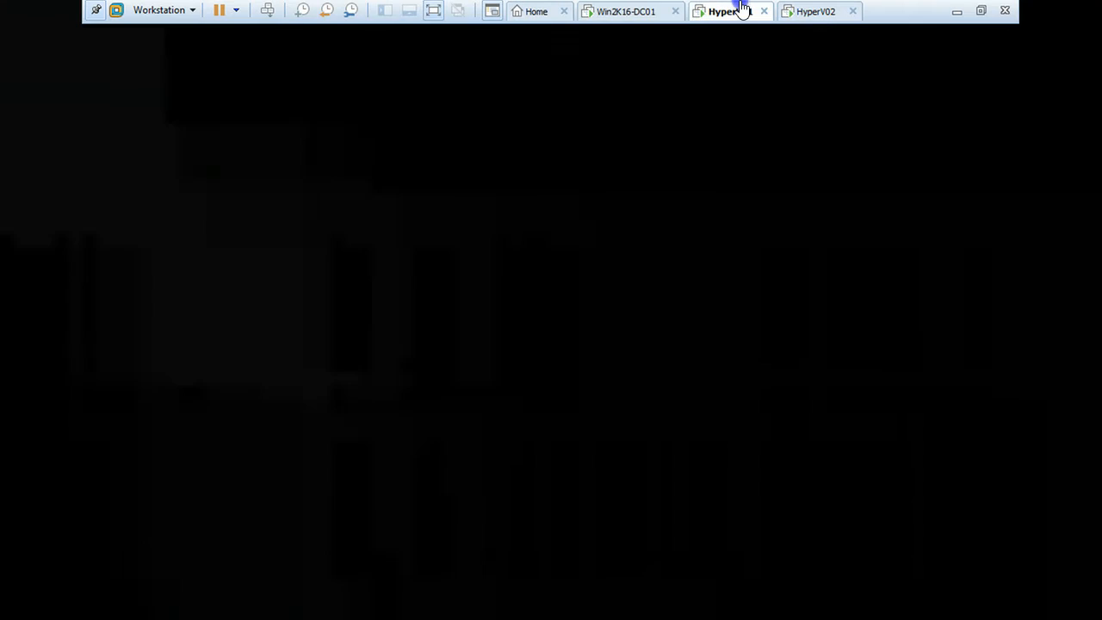
left_click(956, 13)
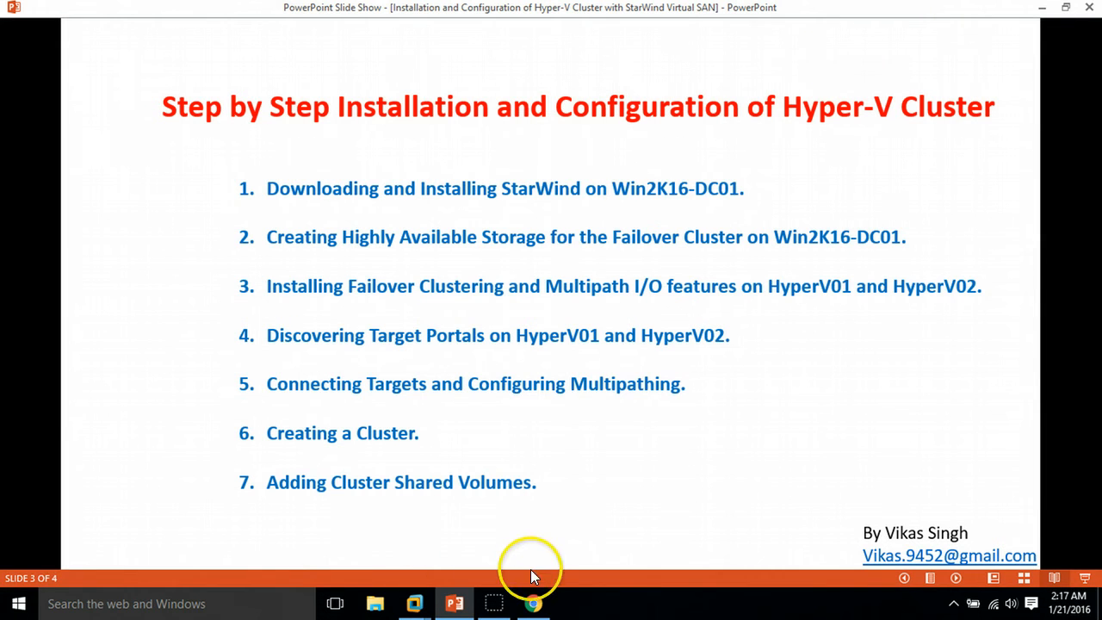
left_click(454, 605)
left_click(455, 605)
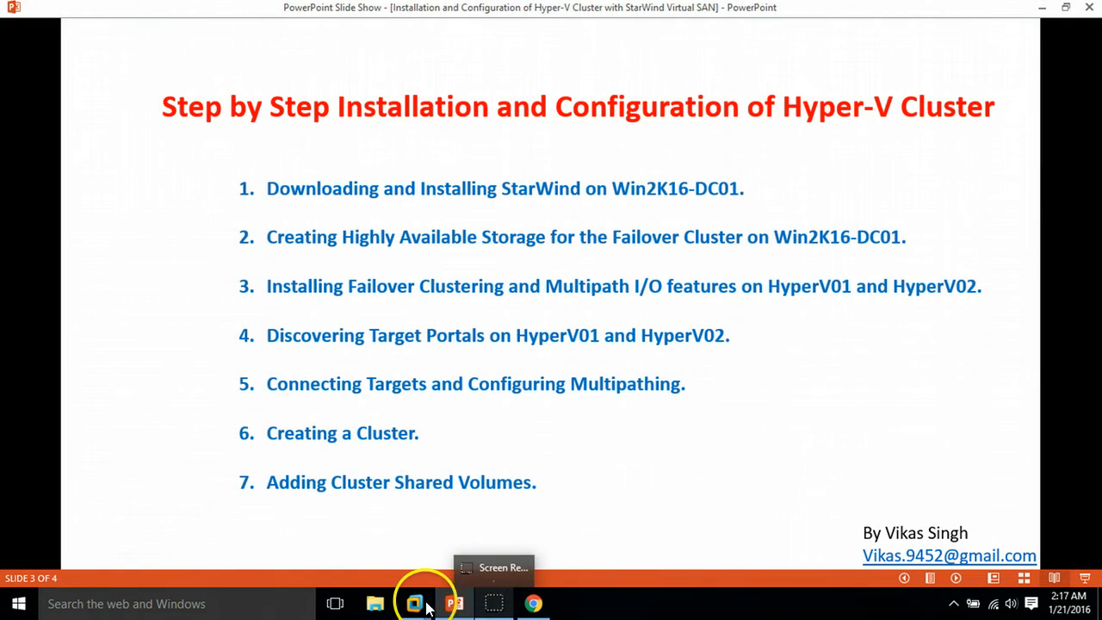
mouse_move(416, 605)
left_click(485, 495)
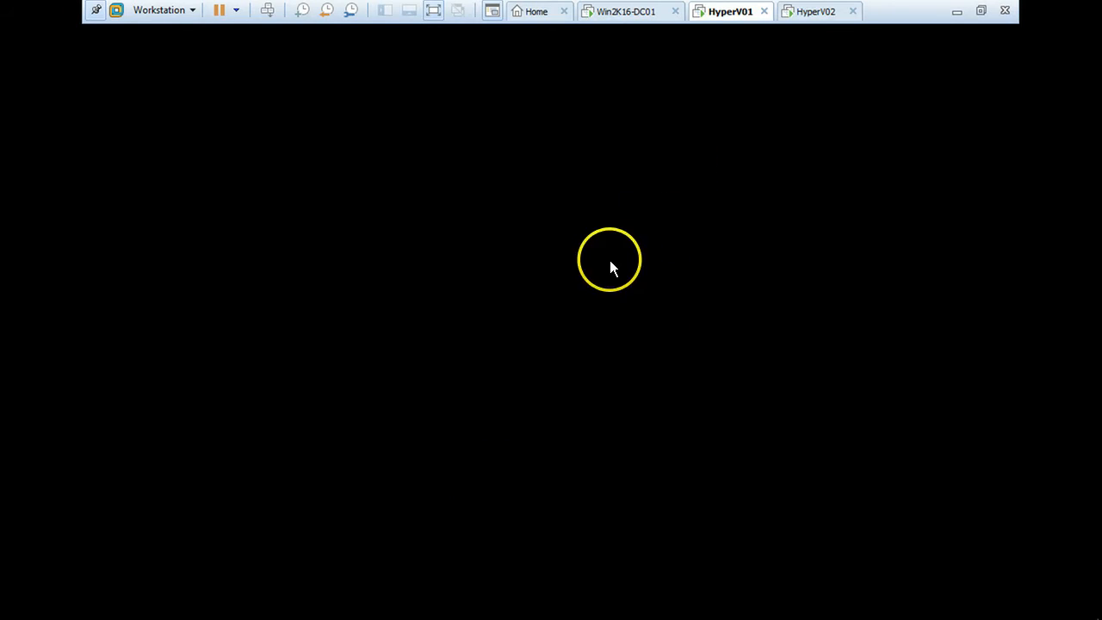
left_click(650, 10)
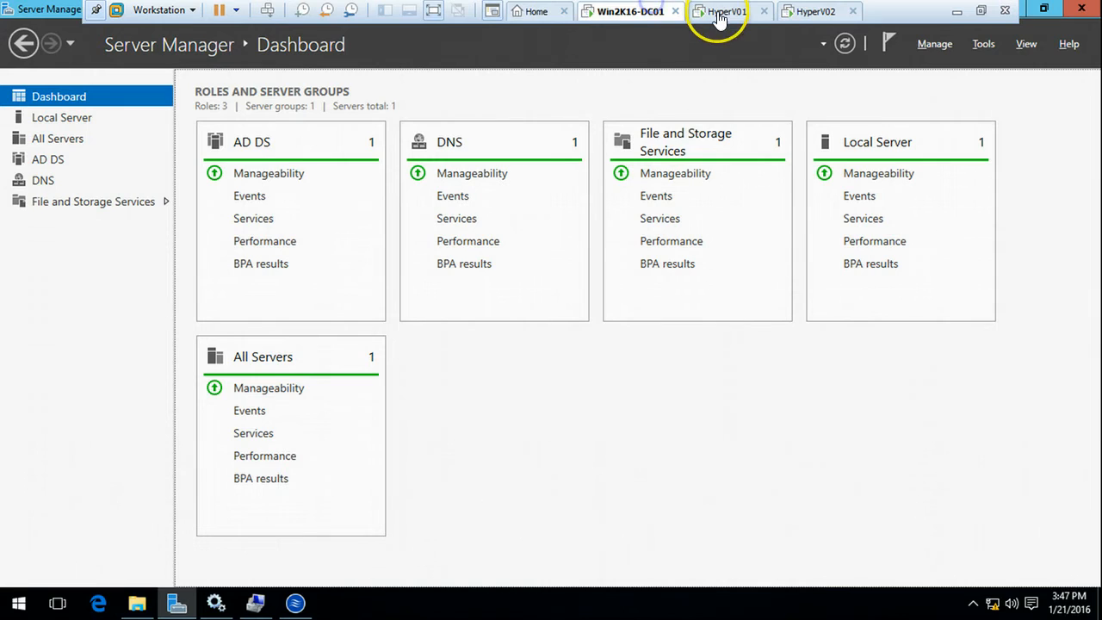
left_click(731, 13)
left_click(810, 12)
left_click(738, 11)
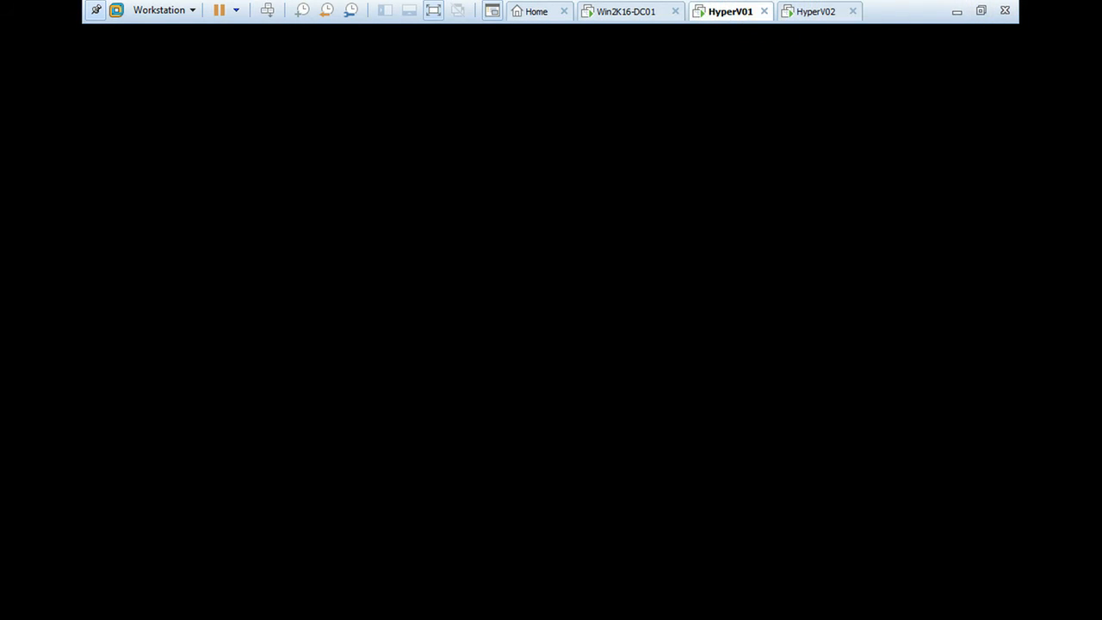
left_click(956, 11)
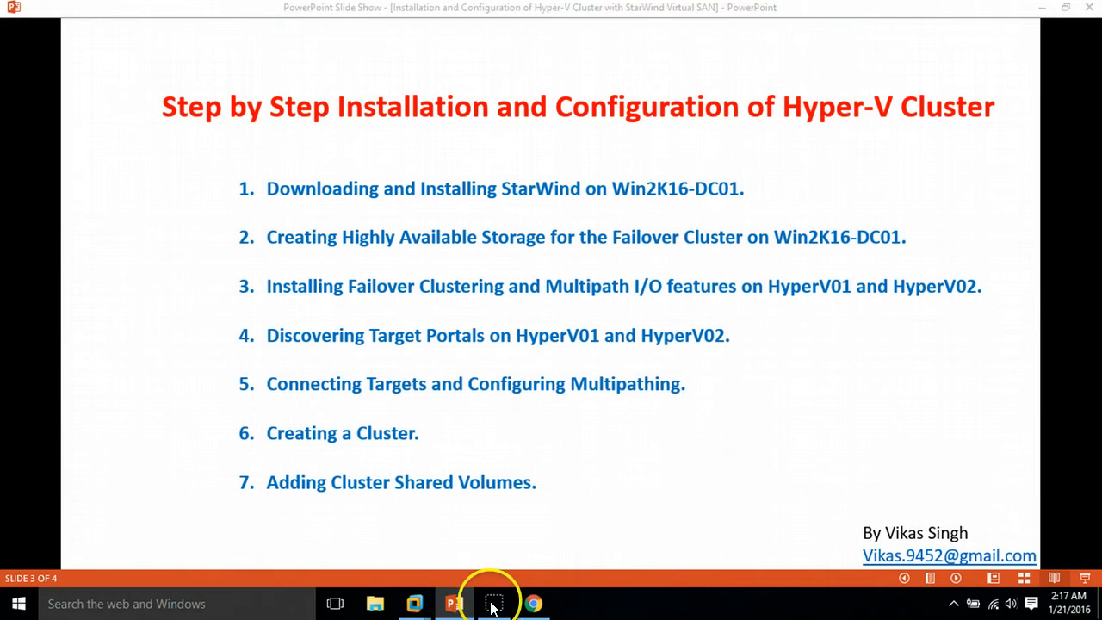
- Return to the HyperV01 virtual machine and open a Command Prompt there
mouse_move(493, 607)
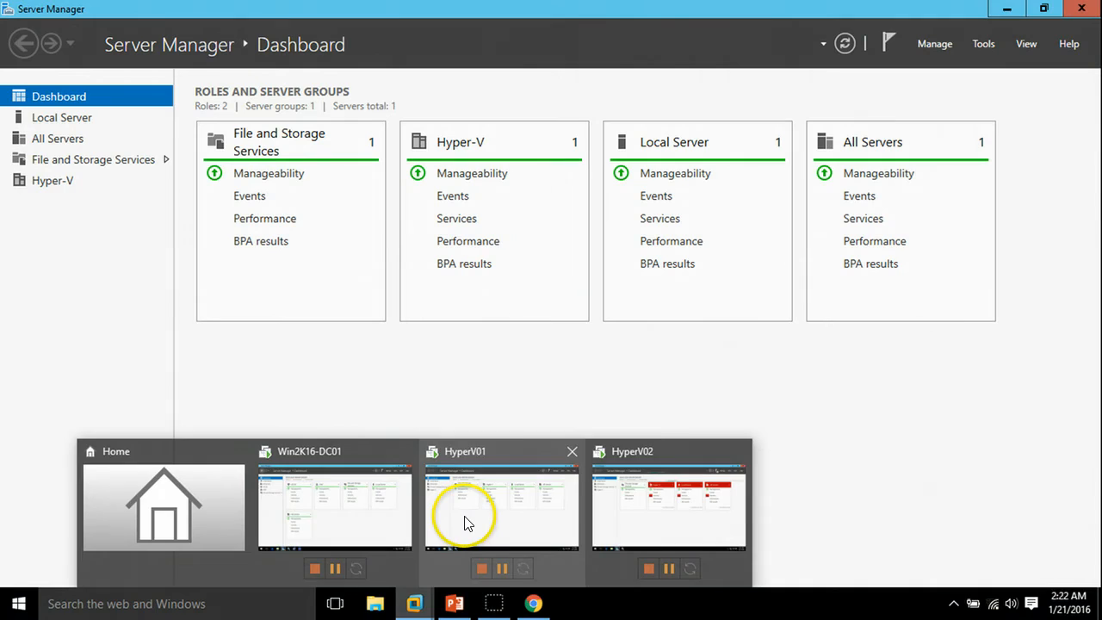
left_click(465, 520)
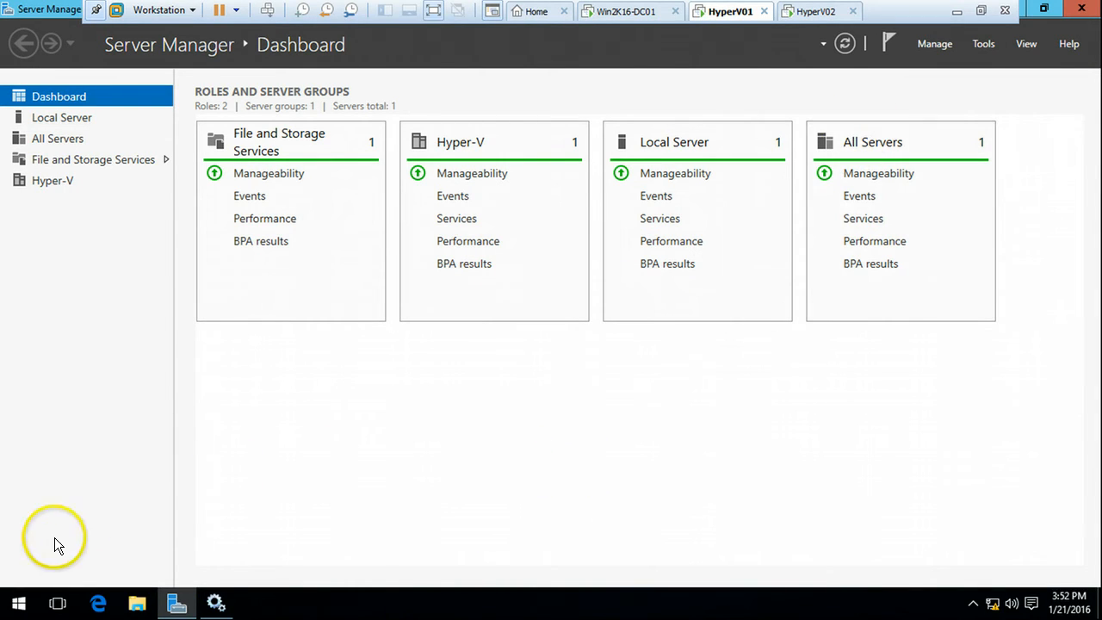
left_click(12, 607)
type("cmd")
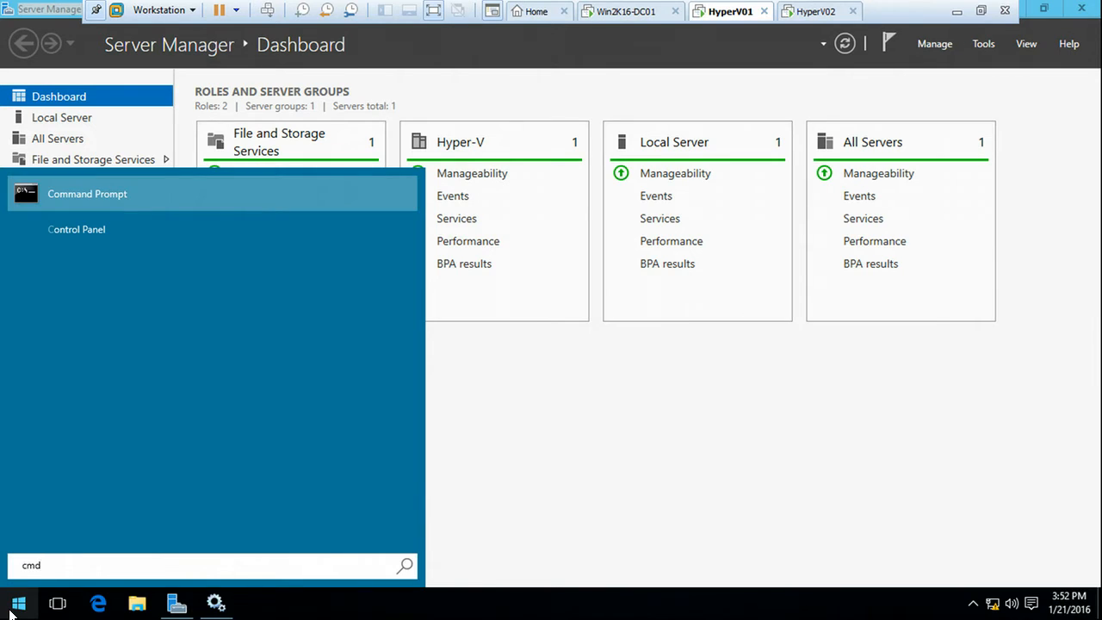
key("Return")
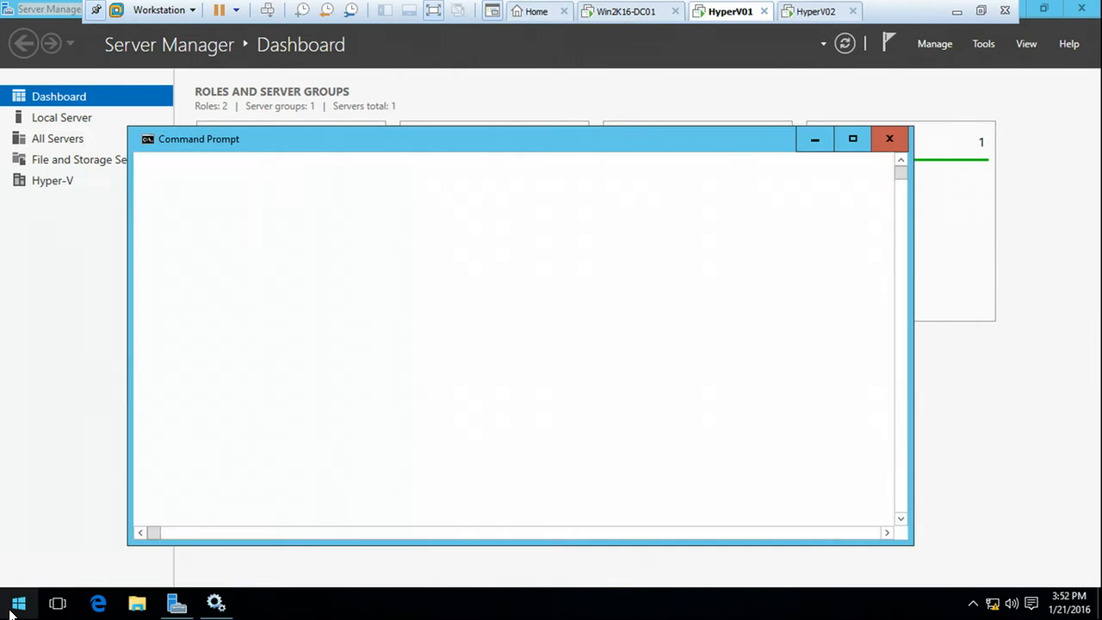
- Try to launch the iSCSI Initiator from the Command Prompt with the command isciscpl
left_click(308, 303)
type("is")
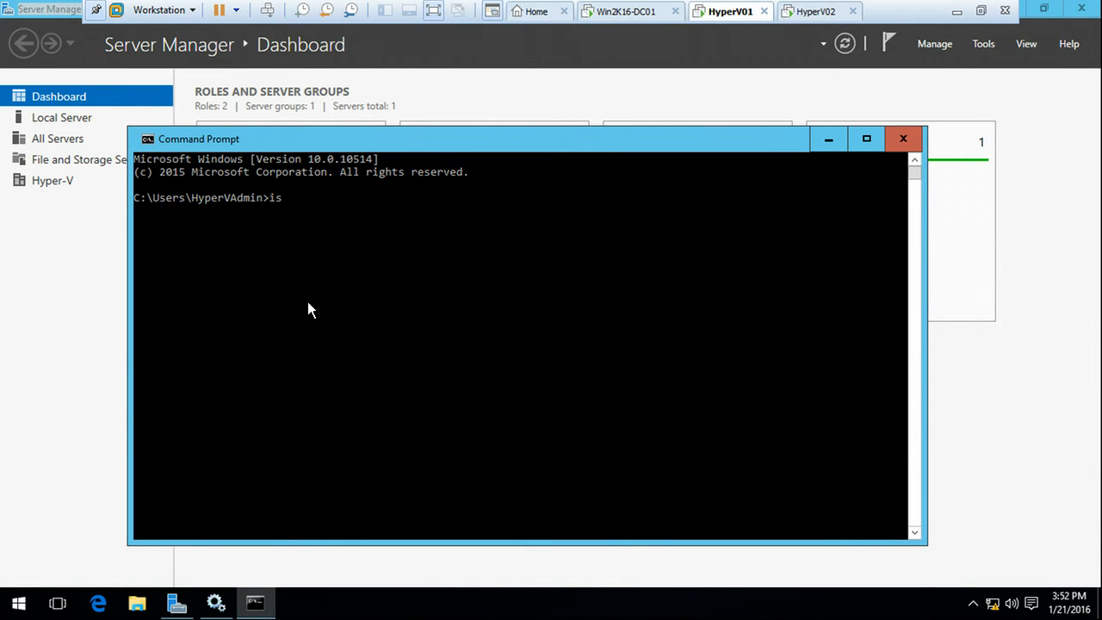
type("ciscpl")
key("Return")
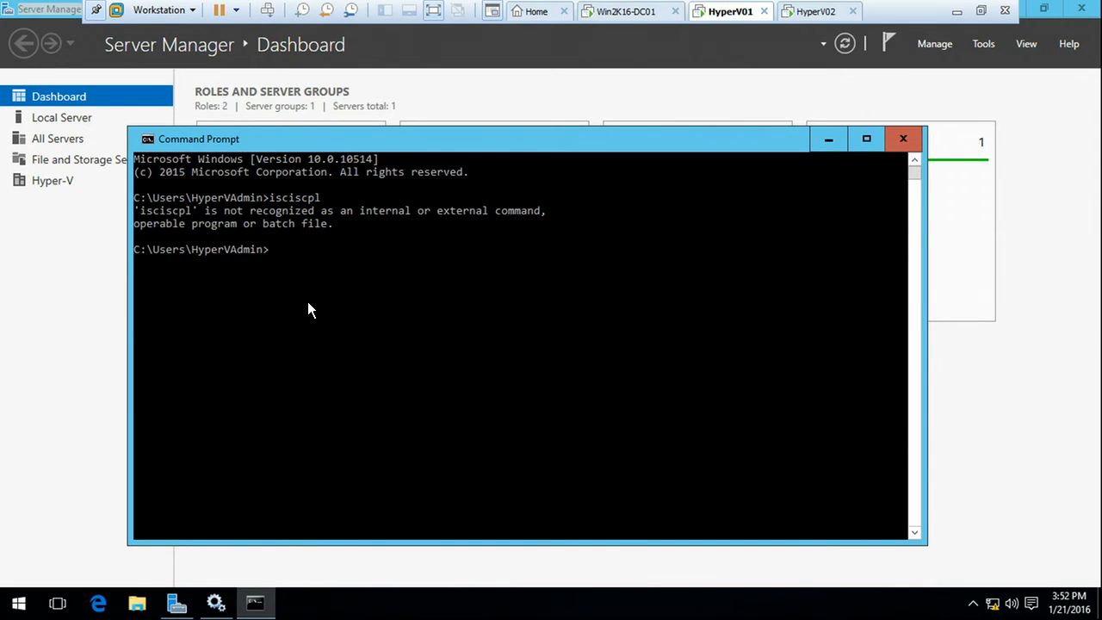
- Correct the previous command to iscsicpl and run it to open iSCSI Initiator Properties
key("Up")
key("BackSpace")
key("BackSpace")
key("BackSpace")
key("BackSpace")
key("BackSpace")
type("sicpl")
key("Return")
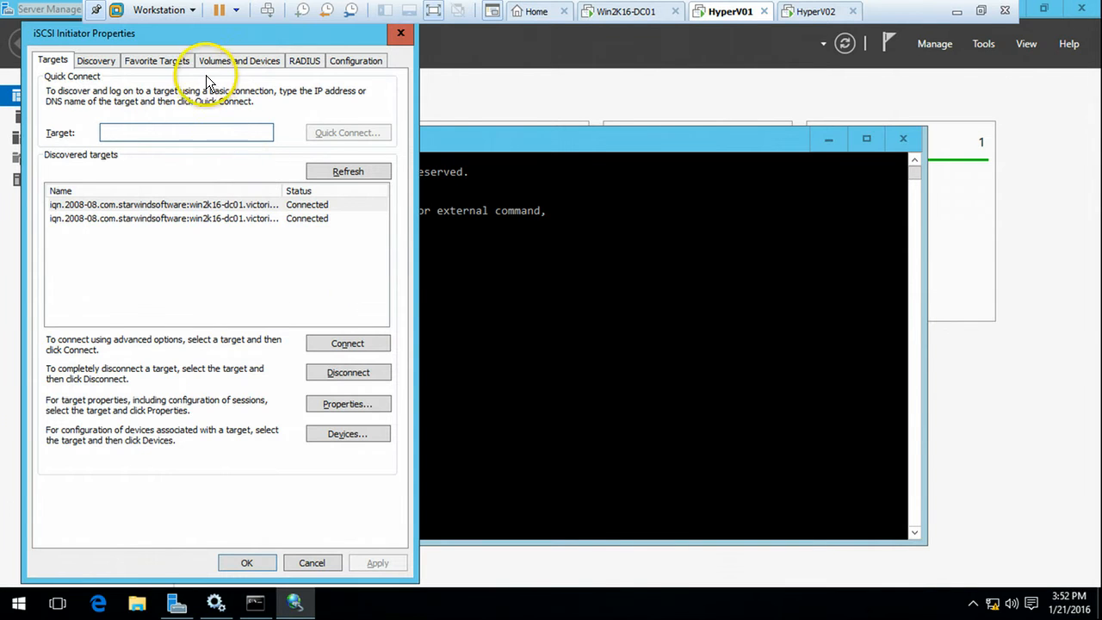
- Show the full target names and set the MPIO load balance policy of the disk01 target's device to Fail Over Only
left_click_drag(219, 40, 351, 51)
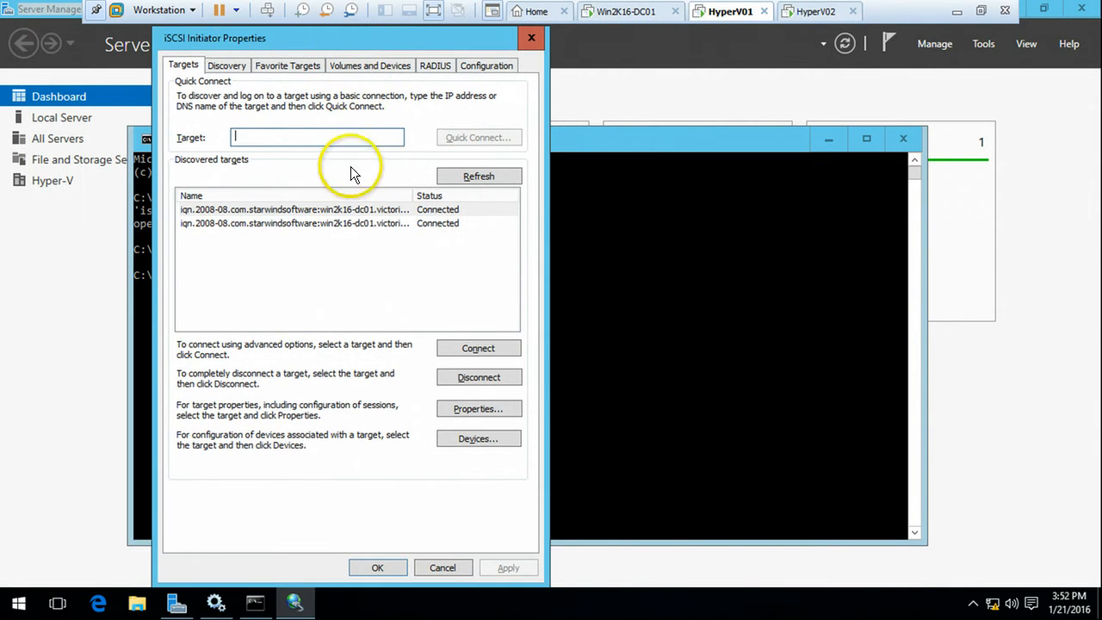
left_click(290, 219)
left_click(306, 214)
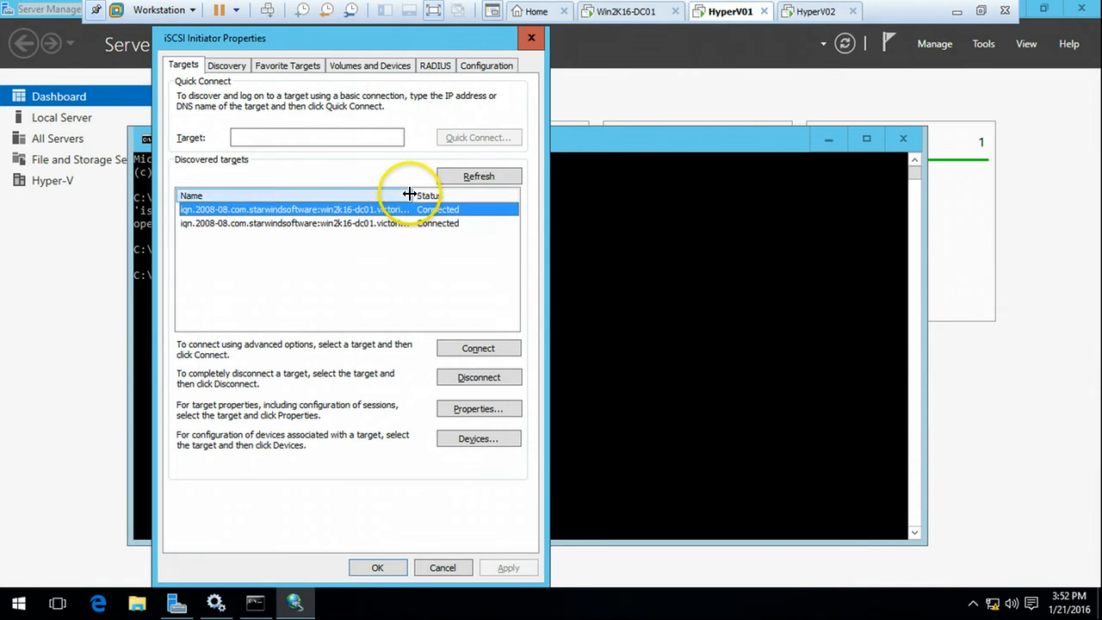
double_click(411, 195)
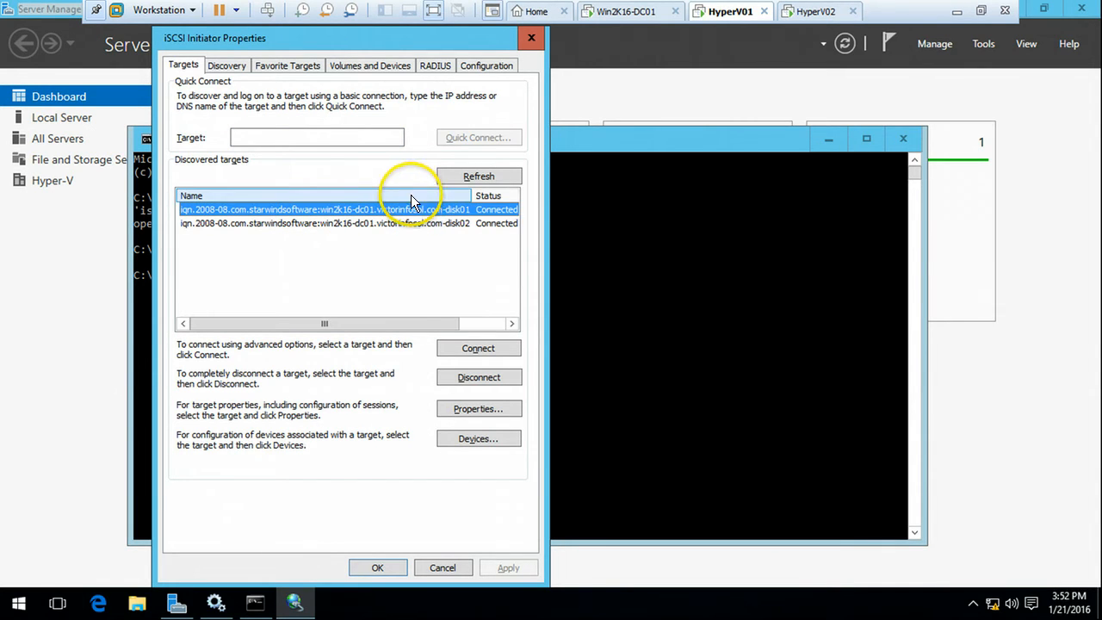
left_click(472, 439)
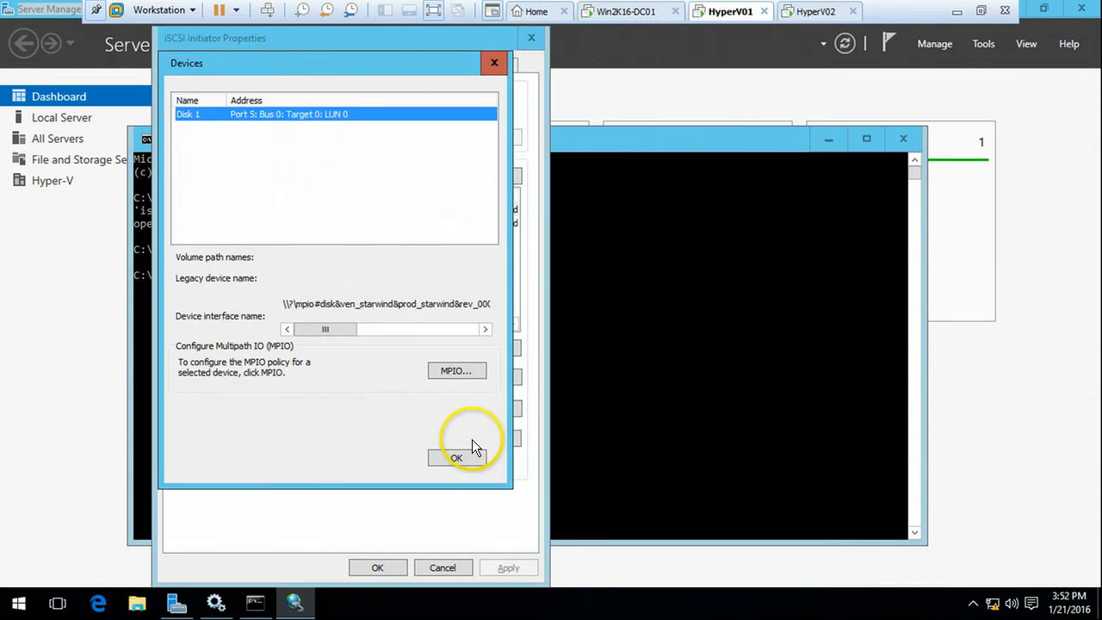
left_click(464, 371)
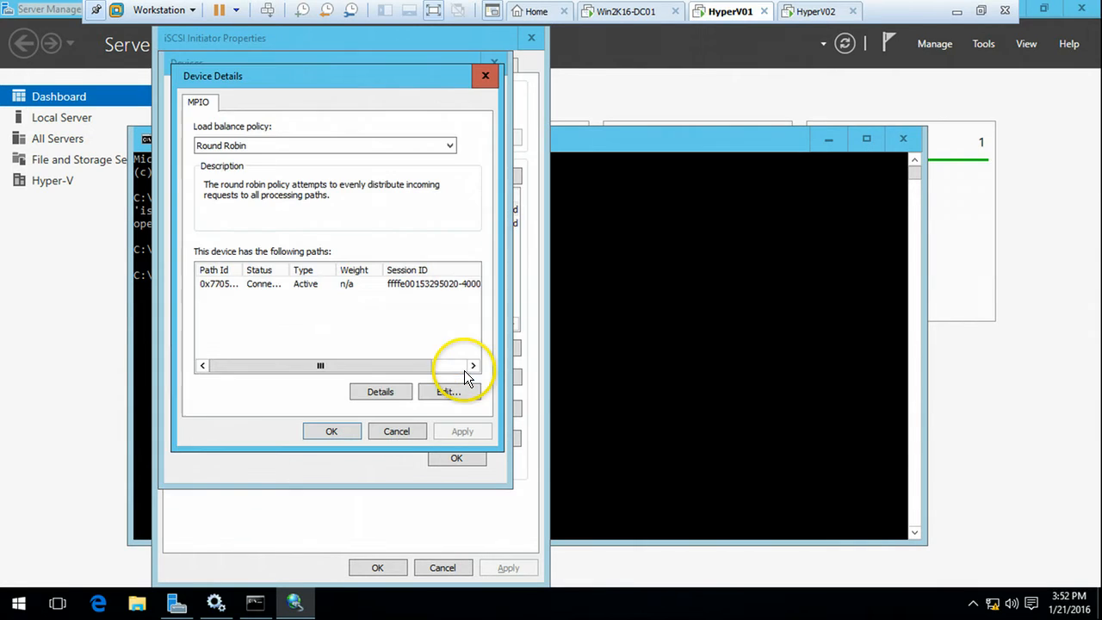
left_click(286, 147)
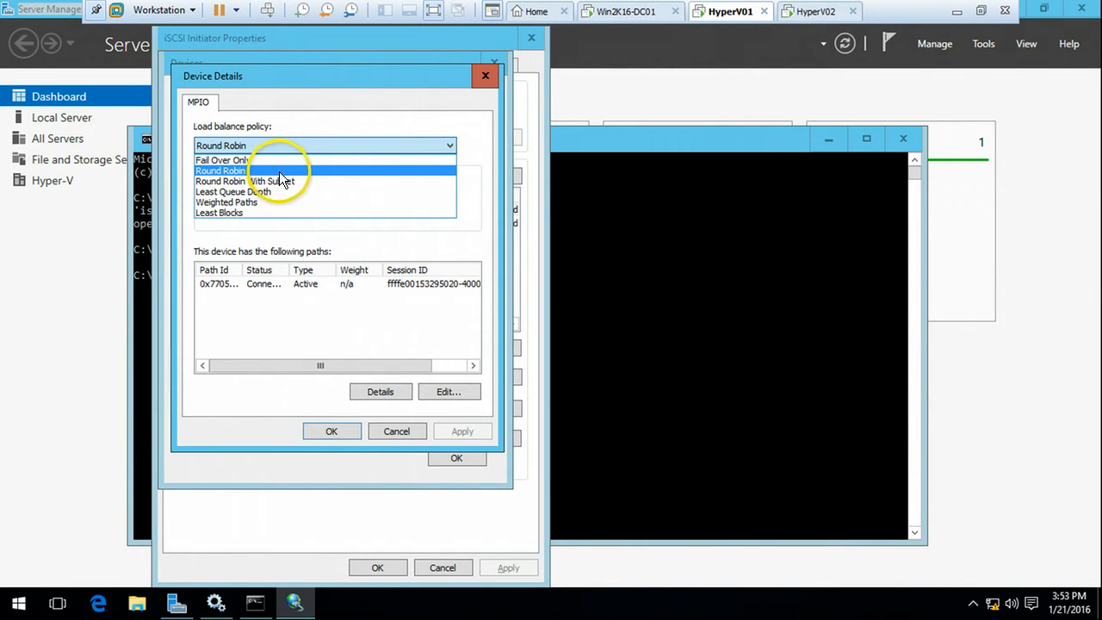
left_click(281, 161)
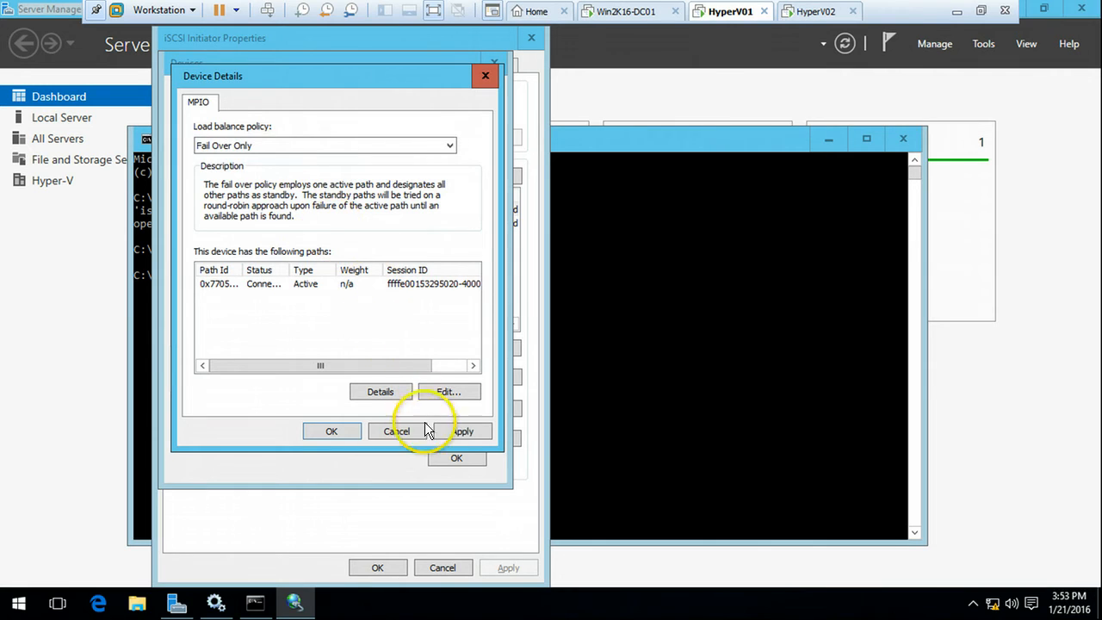
left_click(459, 433)
left_click(343, 433)
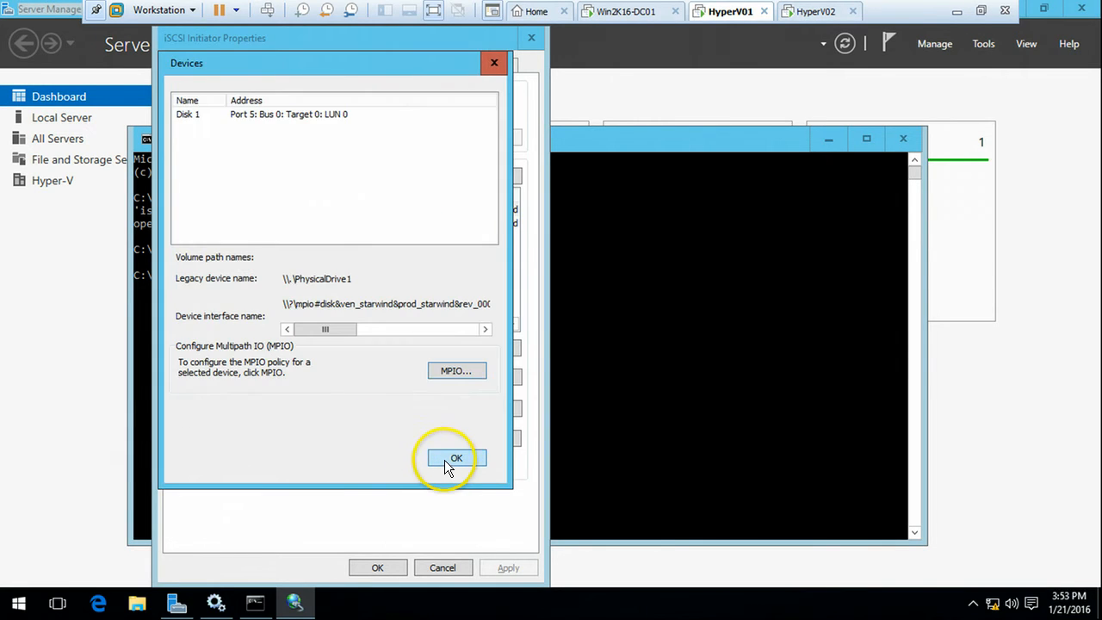
left_click(447, 461)
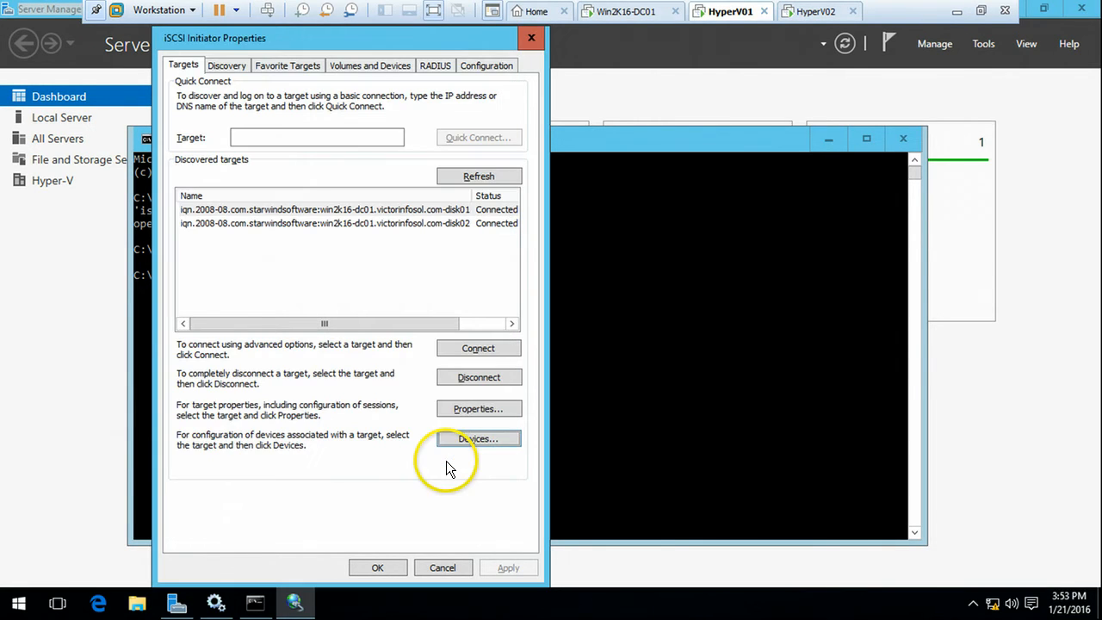
- Set the MPIO load balance policy of the disk02 target's device to Fail Over Only and close iSCSI Initiator Properties
left_click(437, 225)
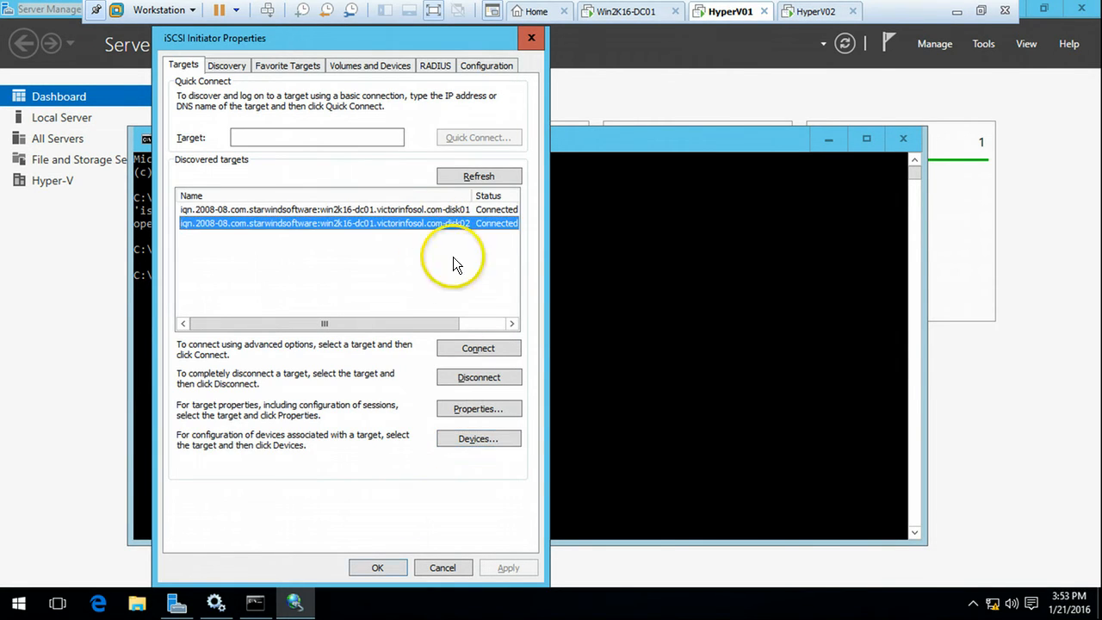
left_click(486, 437)
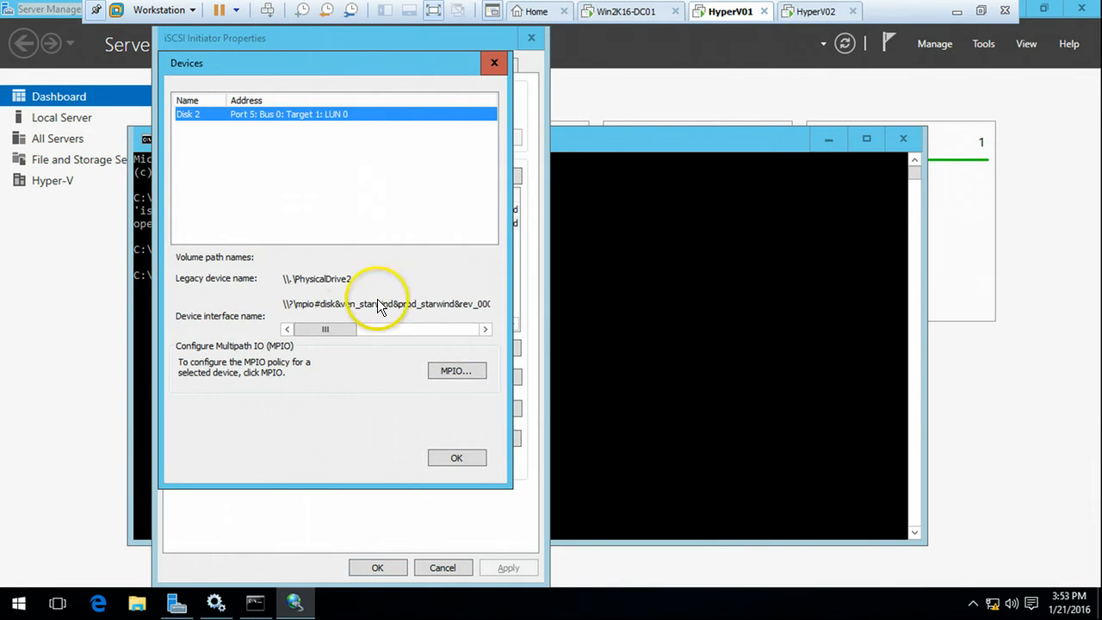
left_click(448, 370)
left_click(275, 148)
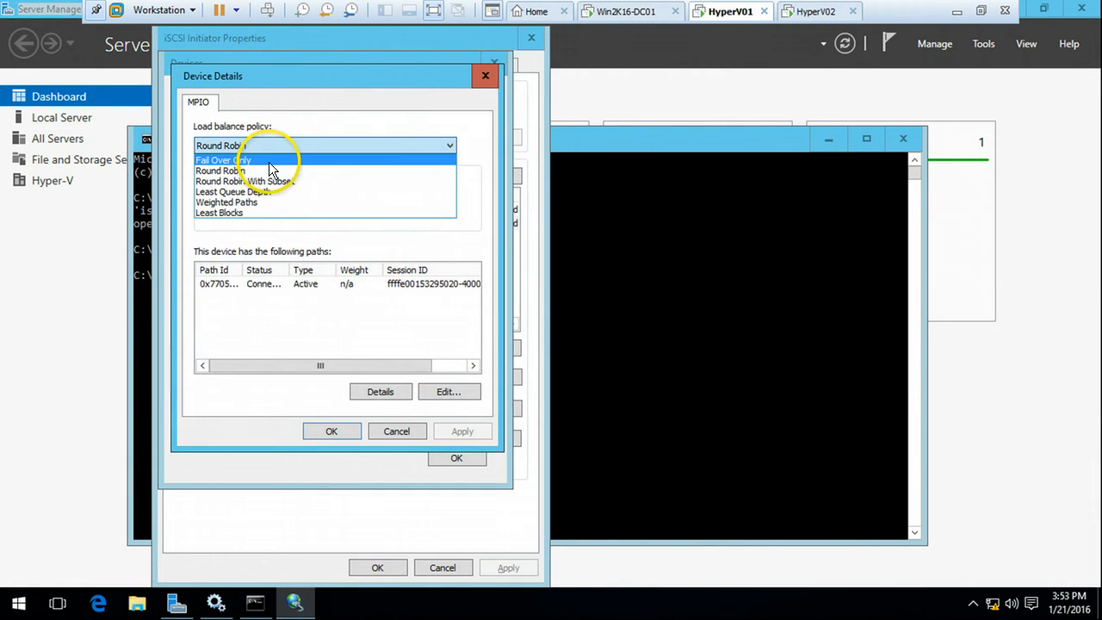
left_click(268, 161)
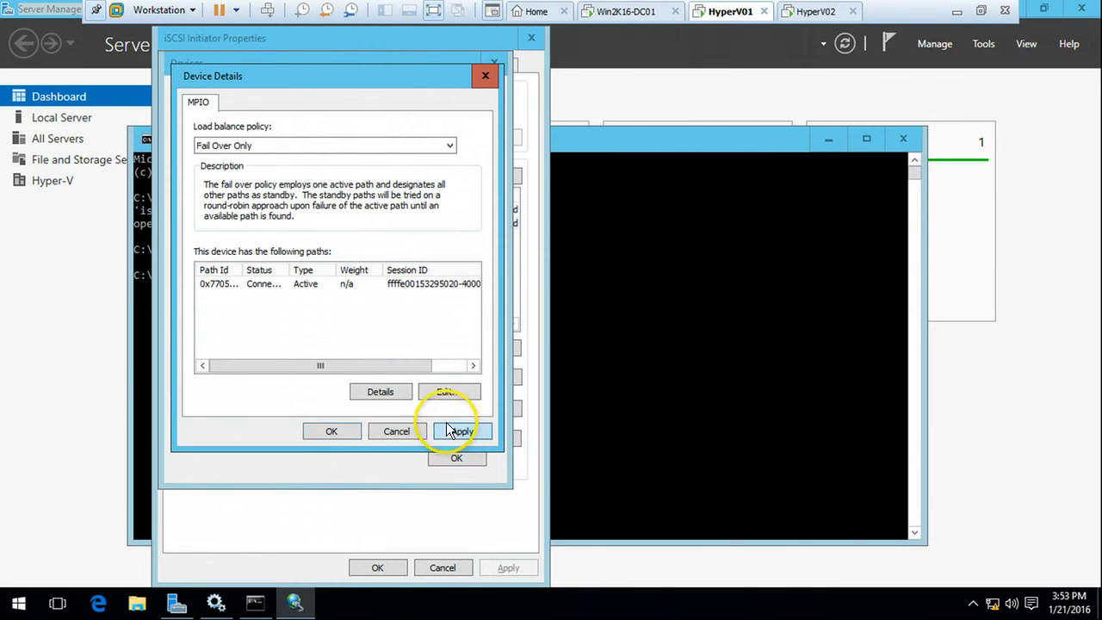
left_click(455, 431)
left_click(338, 434)
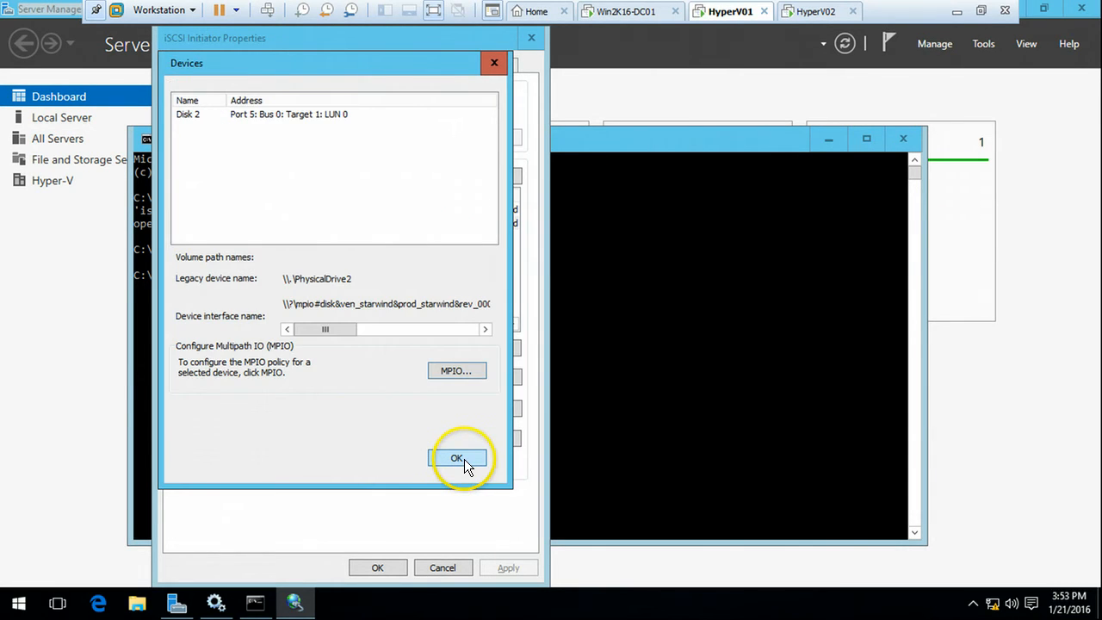
left_click(460, 458)
left_click(379, 566)
left_click(523, 327)
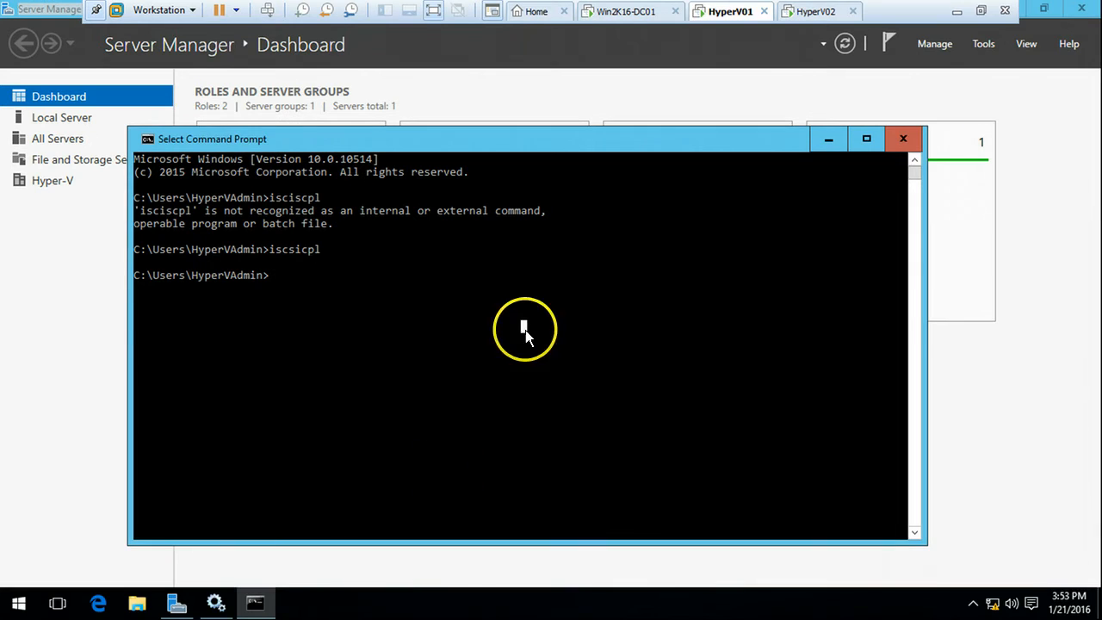
- Run iscsicpl again on HyperV01, check the MPIO load balance policy of the first target's device, and close iSCSI Initiator Properties
key("Up")
key("Return")
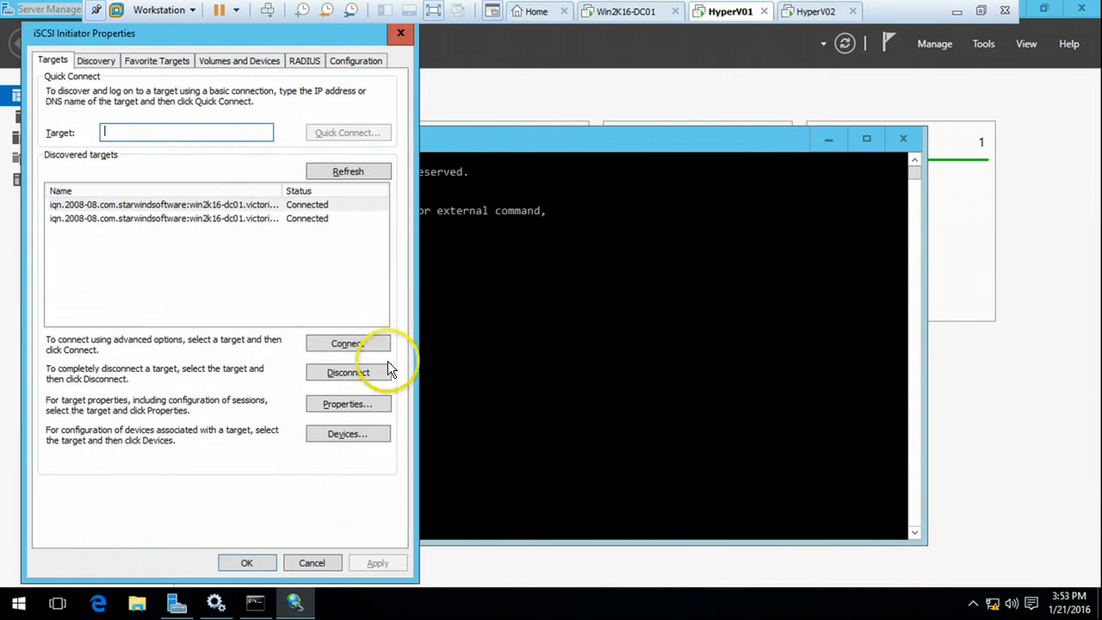
left_click(249, 206)
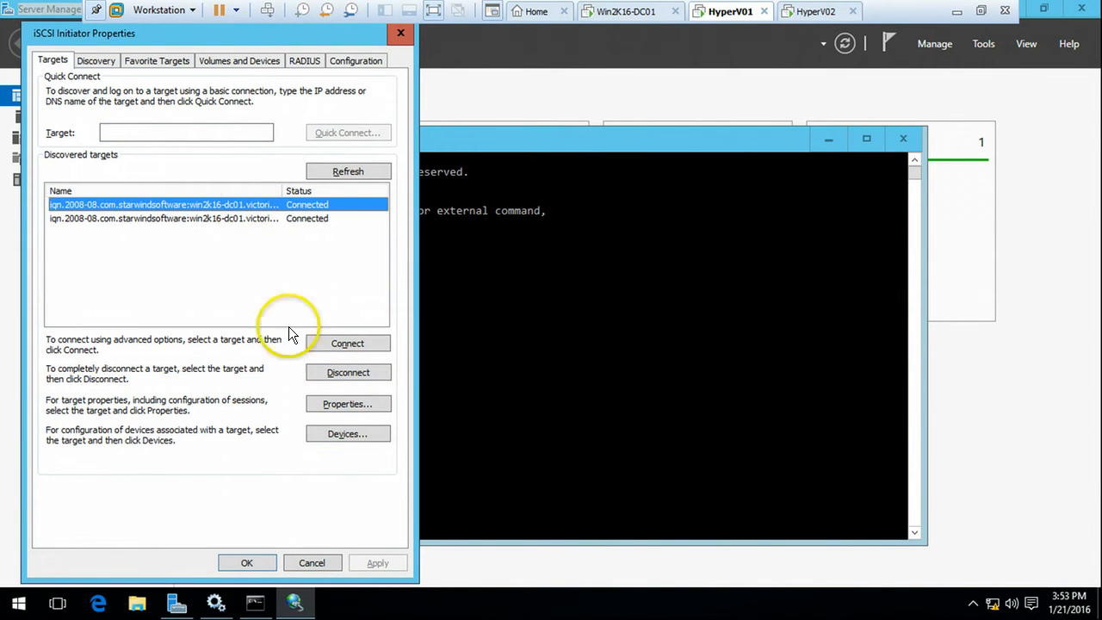
left_click(341, 432)
left_click(301, 365)
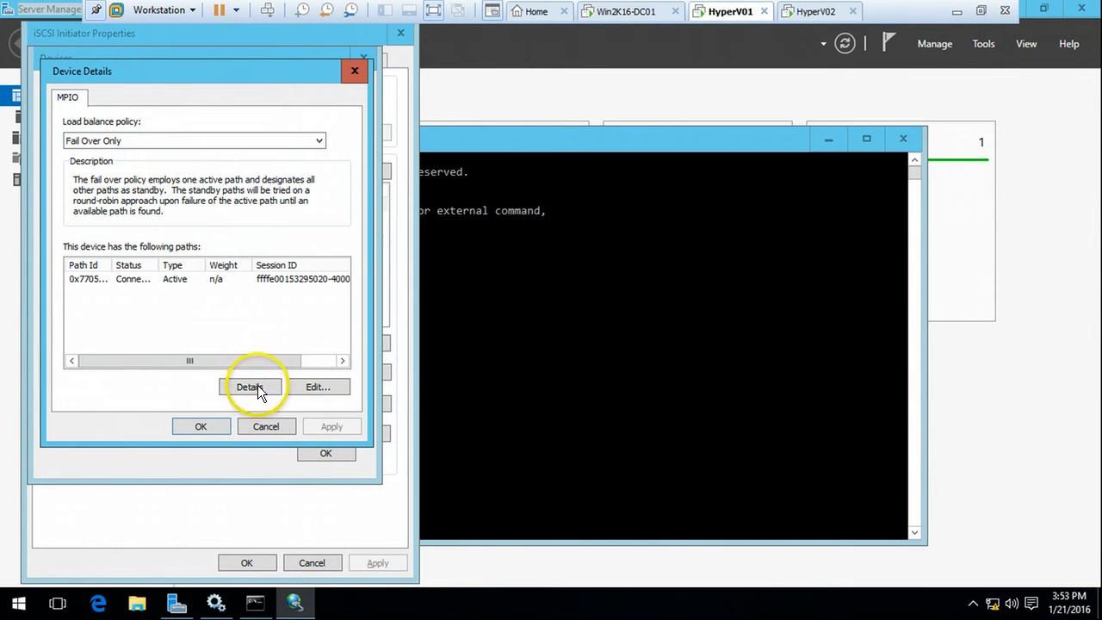
left_click(198, 426)
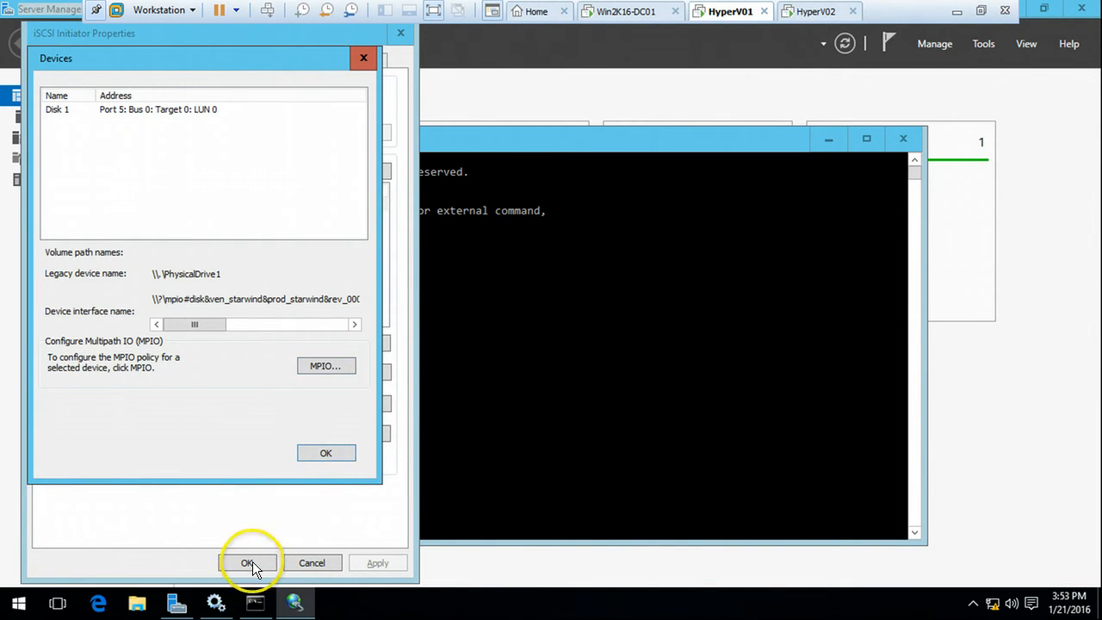
left_click(325, 454)
left_click(247, 562)
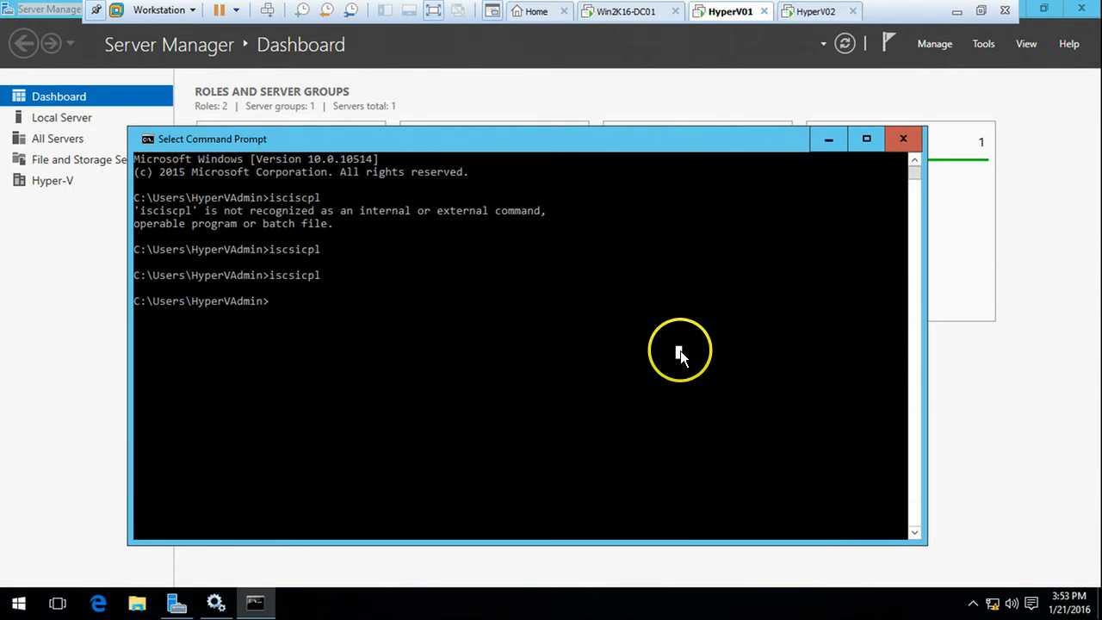
- On HyperV02, start a Command Prompt and run iscsicpl to open iSCSI Initiator Properties
left_click(822, 12)
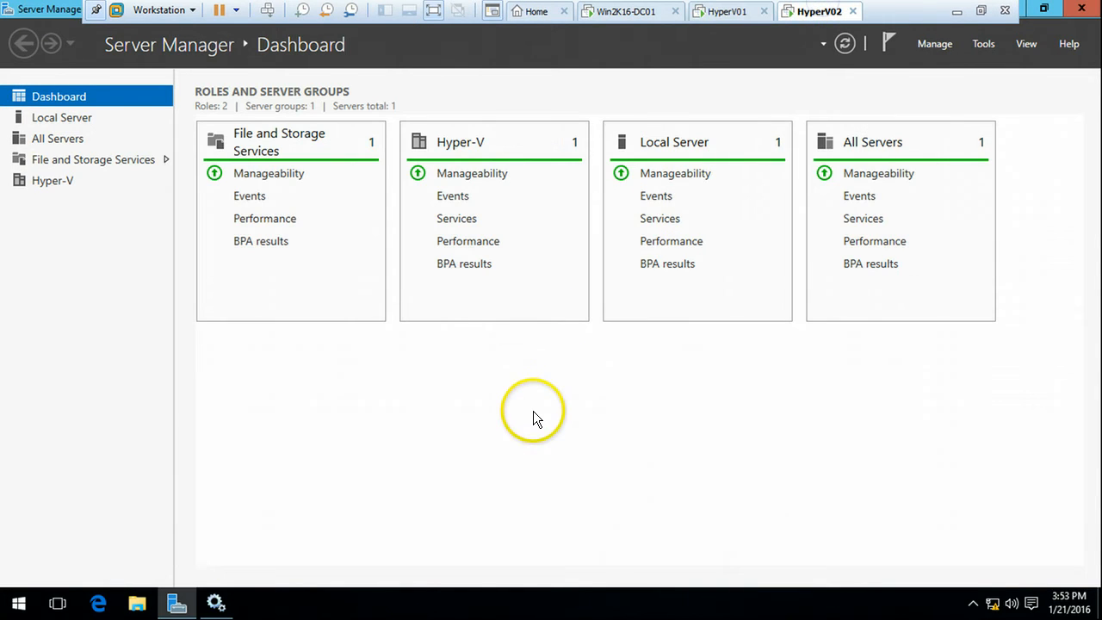
key("super")
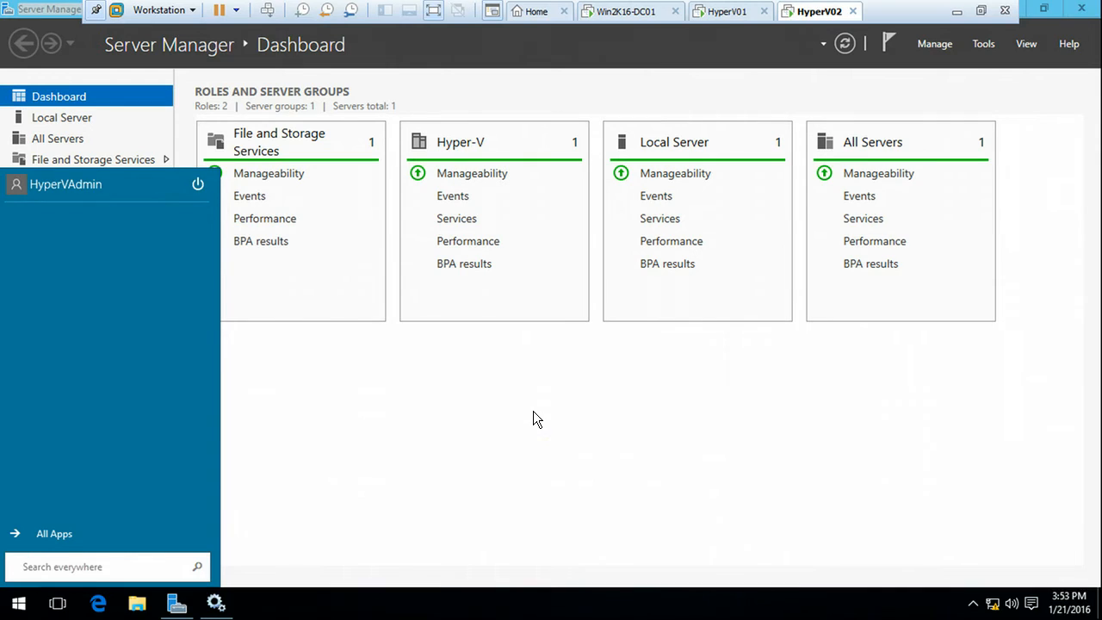
type("cmd")
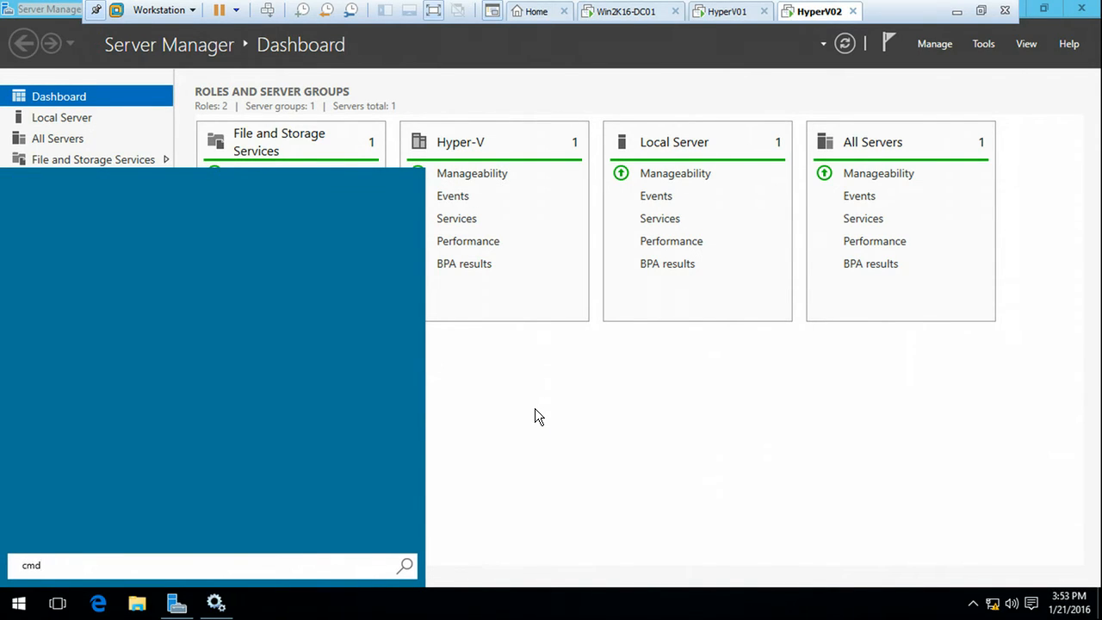
left_click(99, 196)
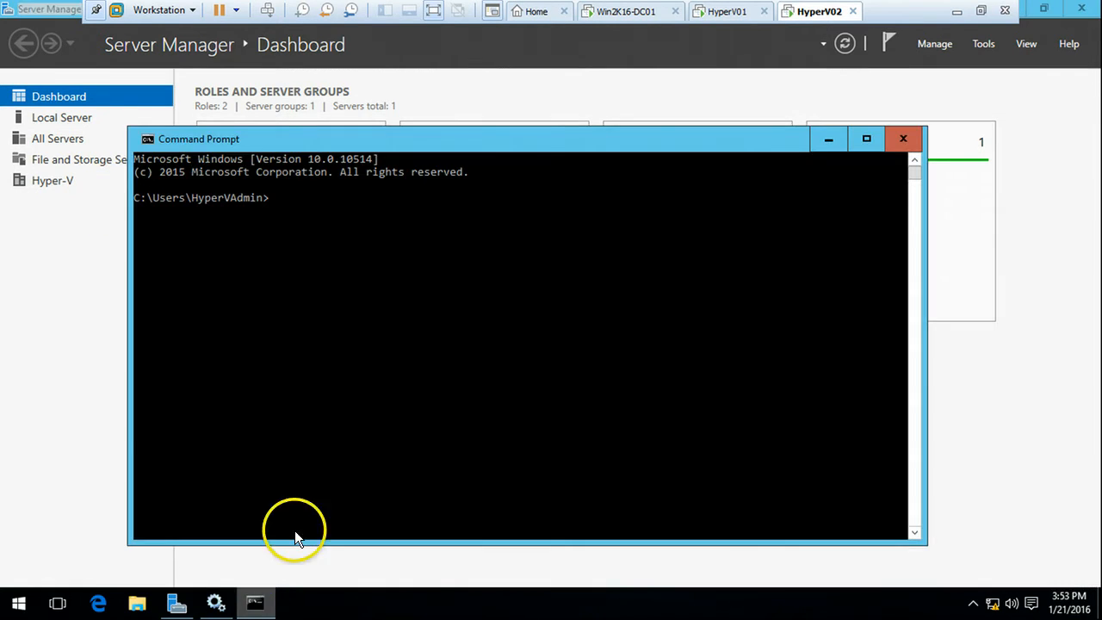
left_click(342, 378)
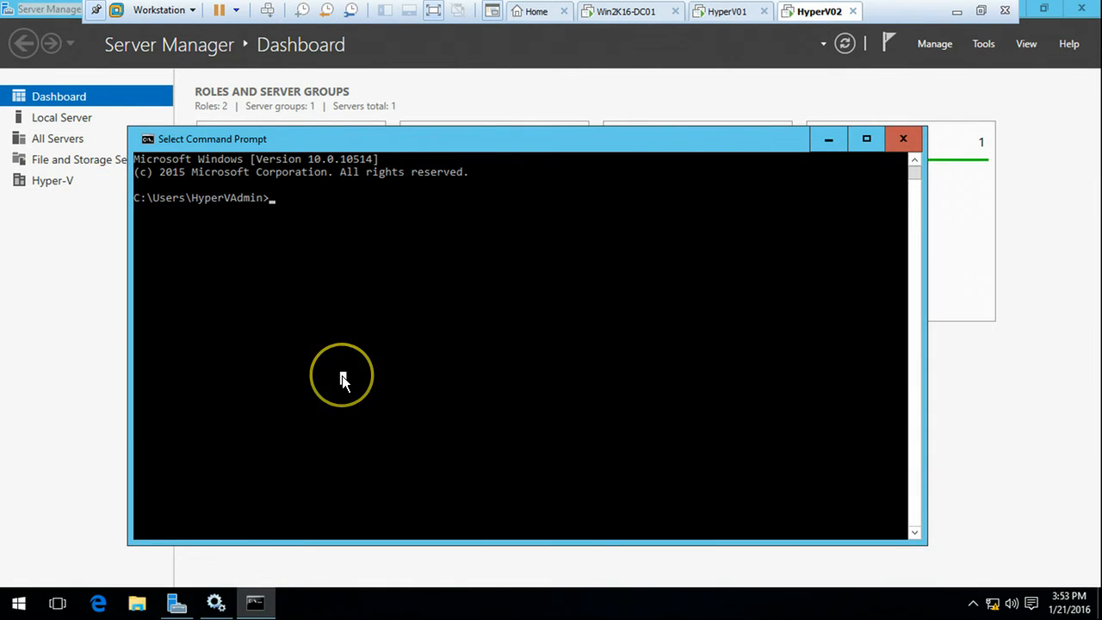
type("isc")
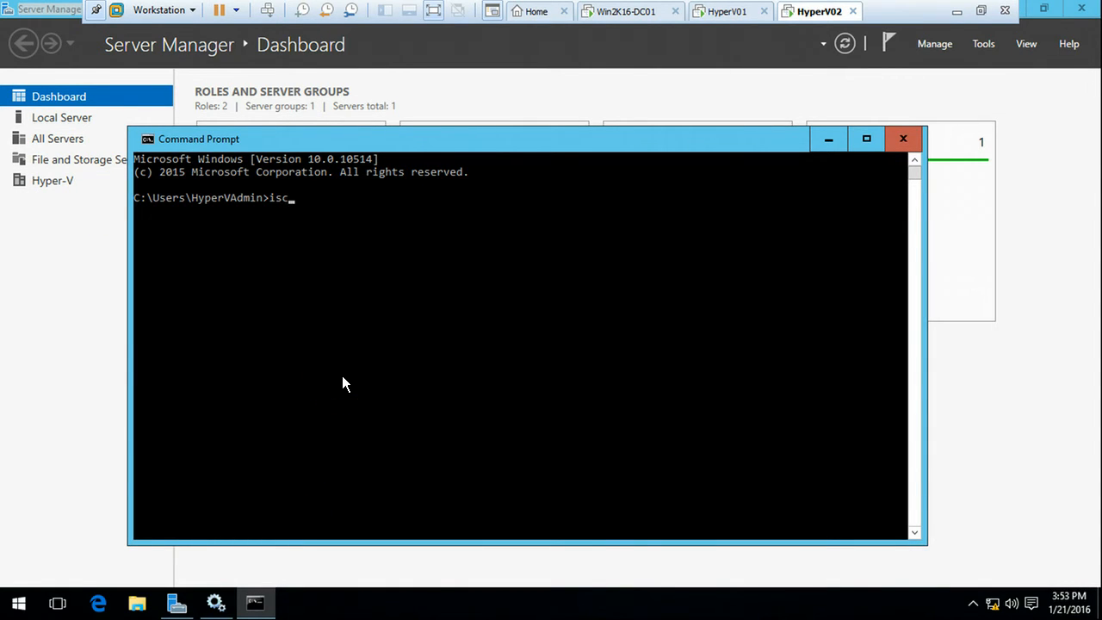
type("sicpl")
key("Return")
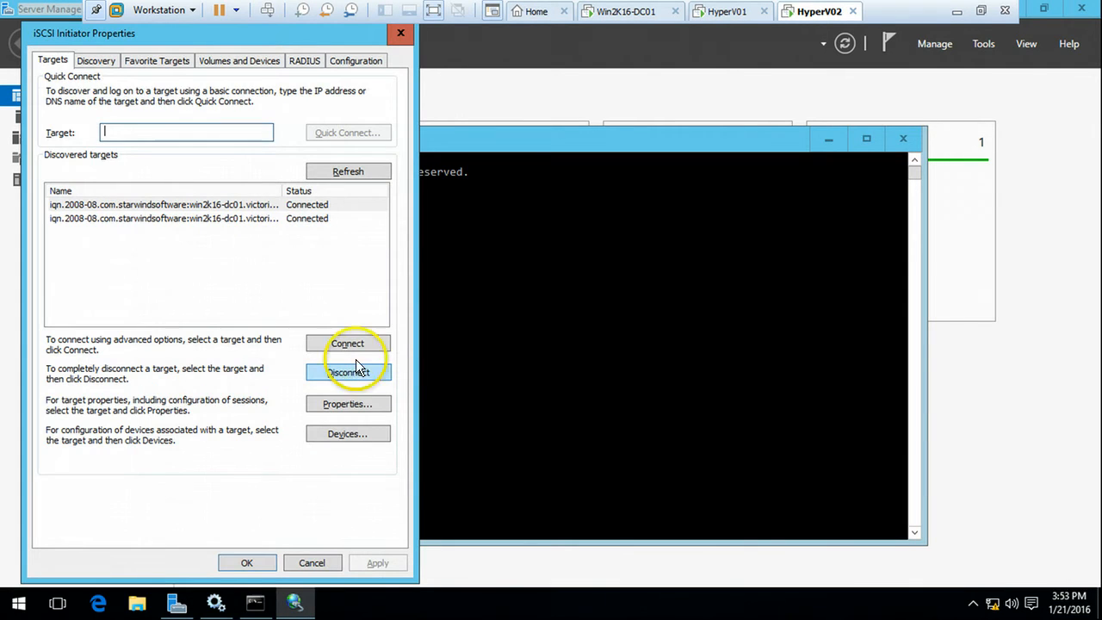
- Set the MPIO load balance policy of the first target's device, Disk 1, to Fail Over Only on HyperV02
left_click(228, 205)
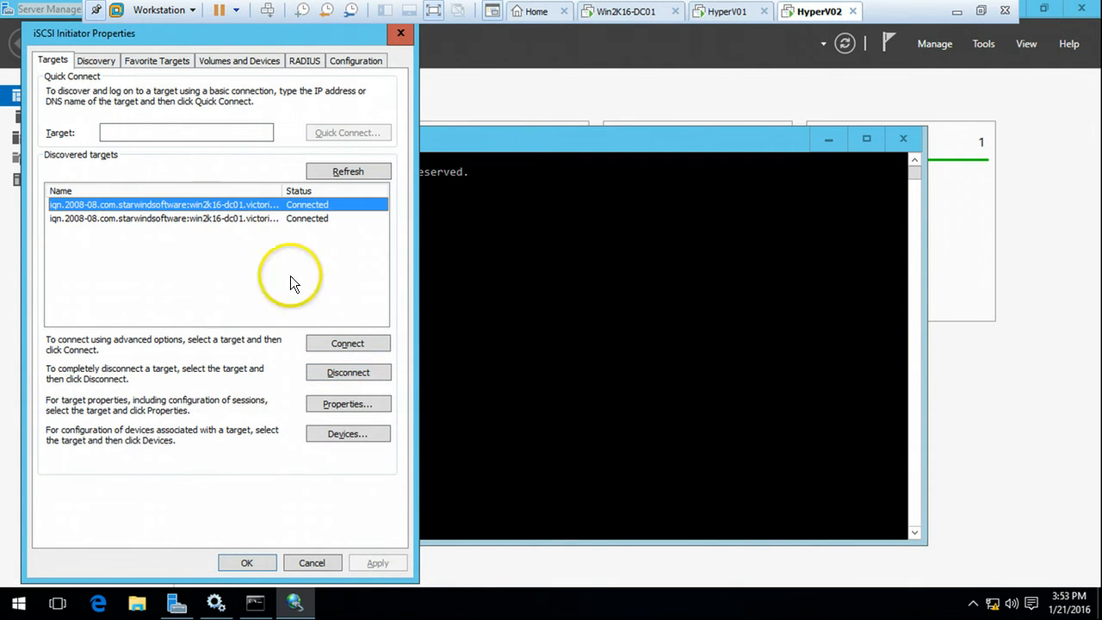
left_click(347, 433)
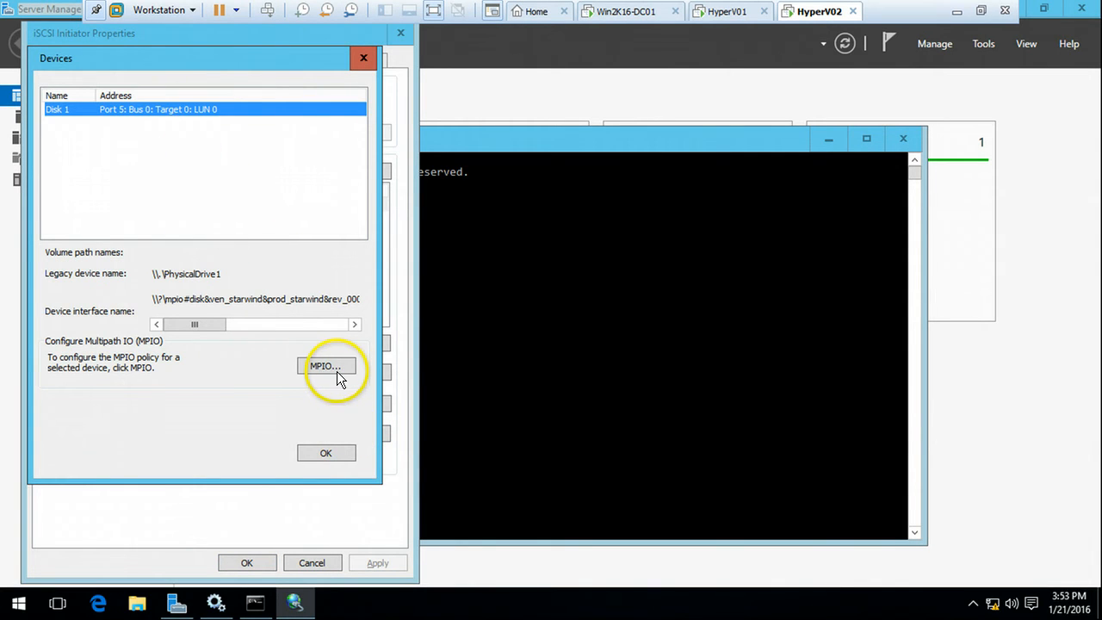
left_click(336, 371)
left_click(118, 139)
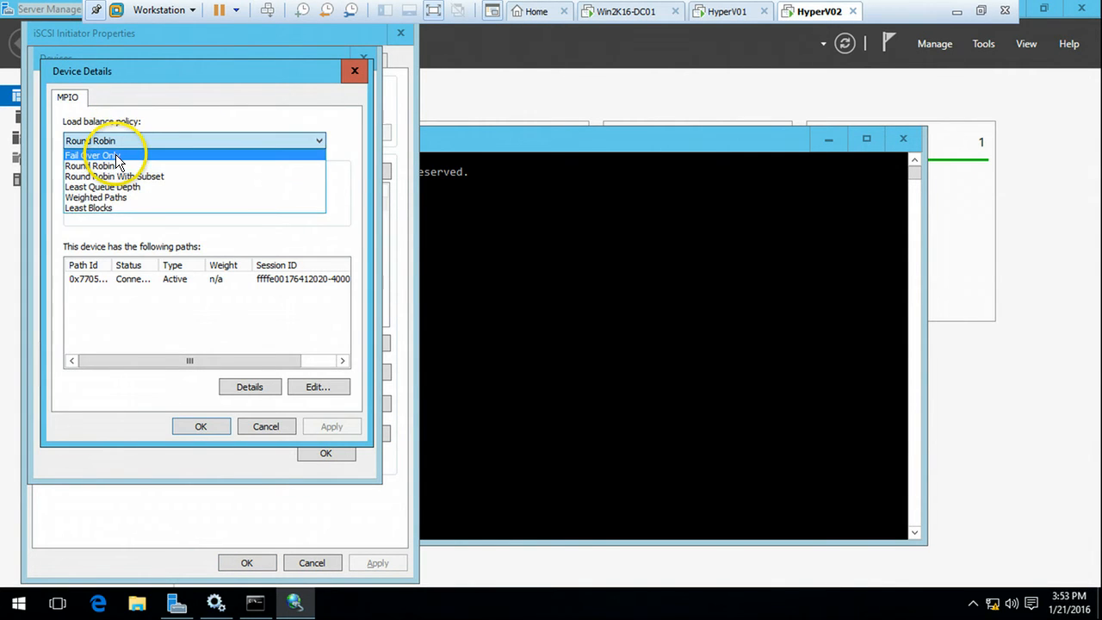
left_click(118, 156)
left_click(311, 430)
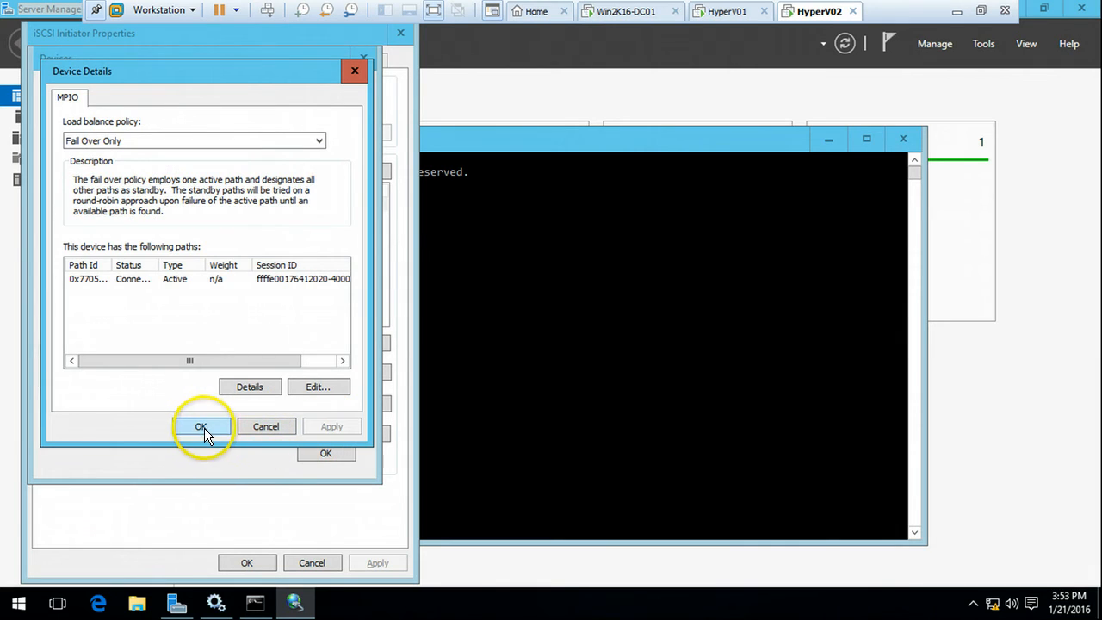
left_click(209, 428)
left_click(325, 455)
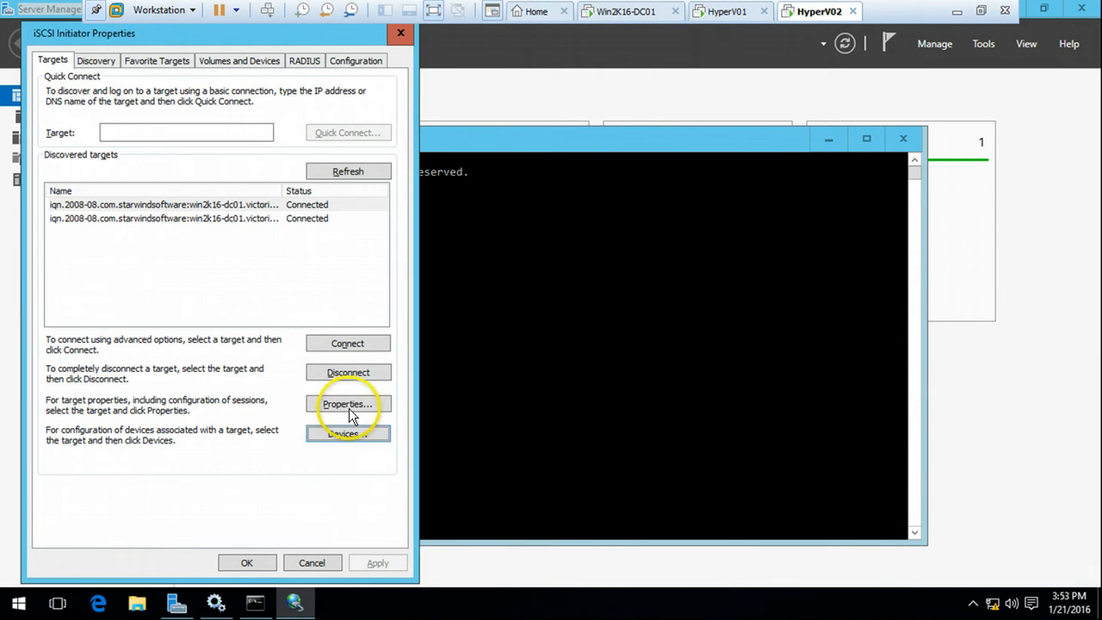
- Set the MPIO load balance policy of the second target's device, Disk 2, to Fail Over Only and close iSCSI Initiator Properties
left_click(263, 219)
left_click(348, 430)
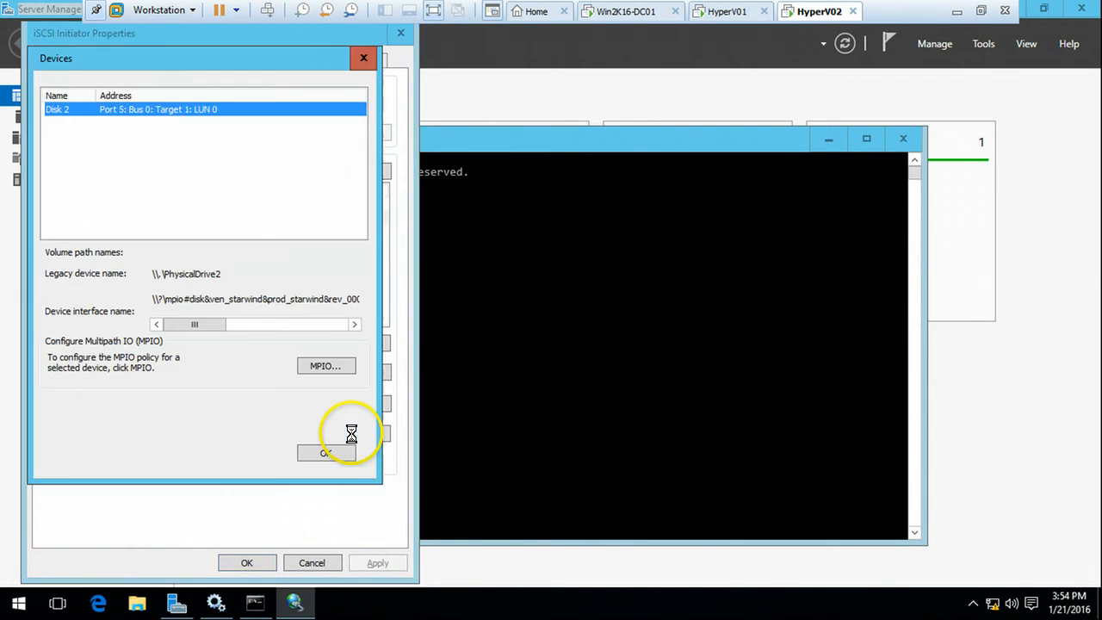
left_click(325, 366)
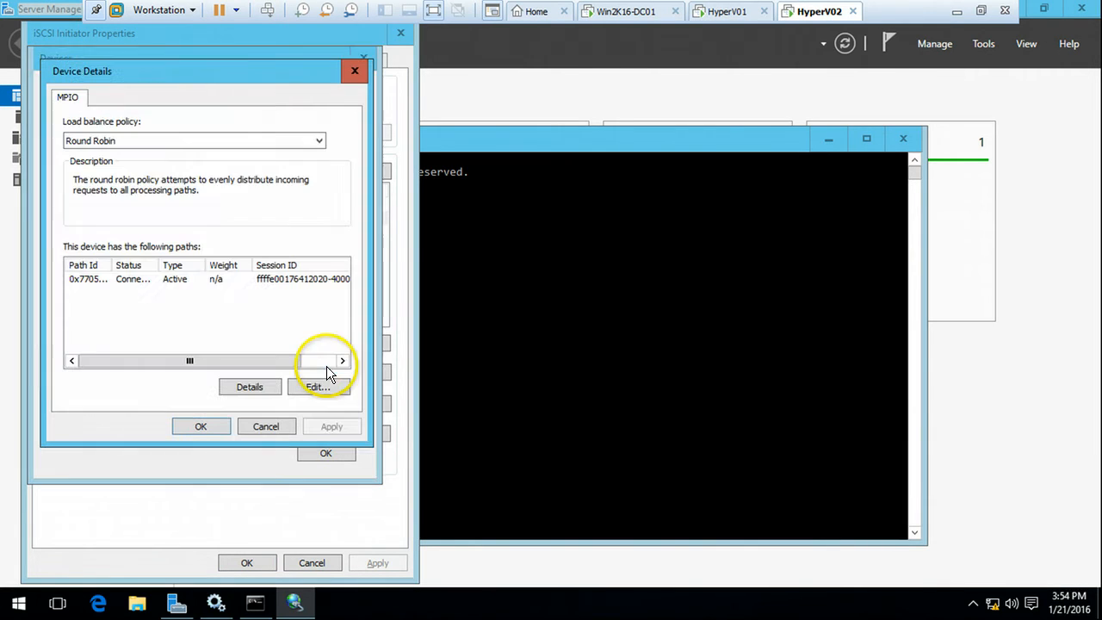
left_click(130, 142)
left_click(129, 151)
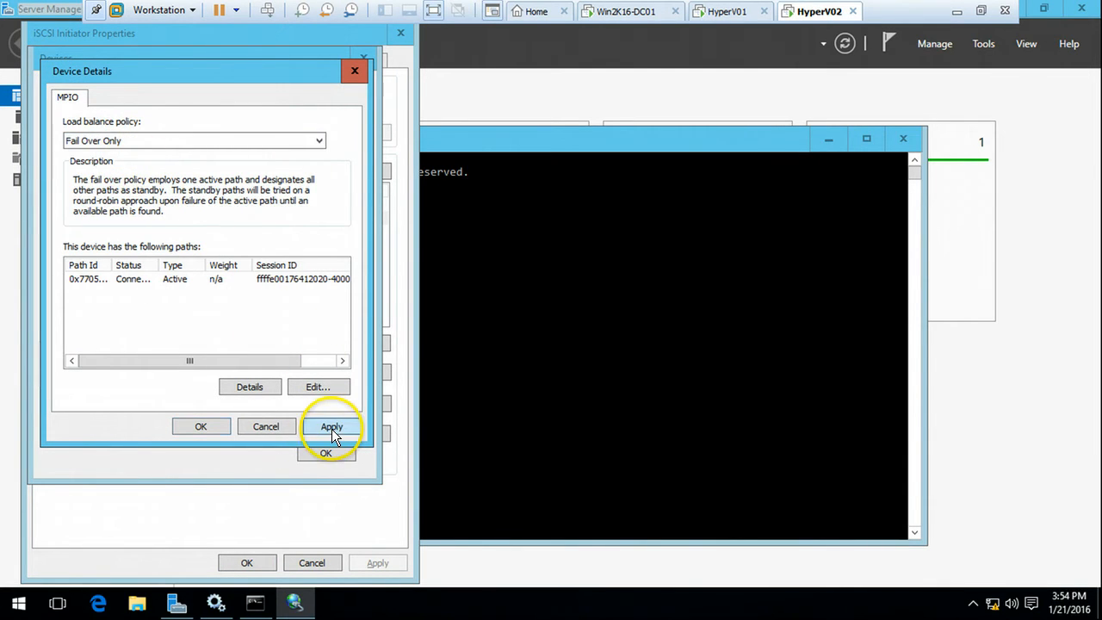
left_click(196, 426)
left_click(327, 451)
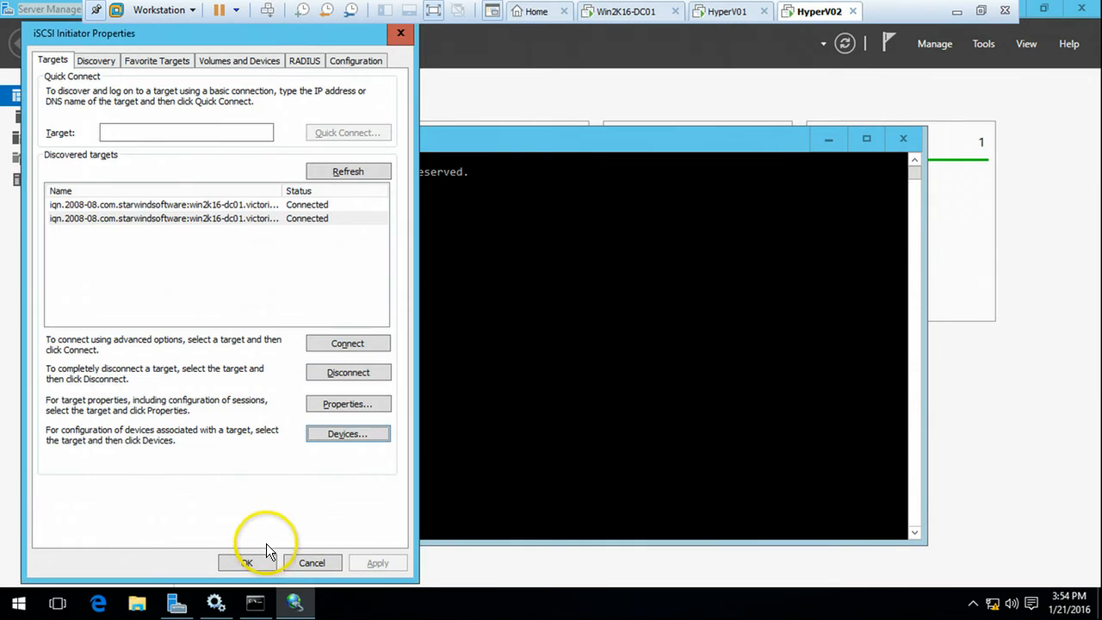
left_click(249, 563)
left_click(517, 421)
left_click(690, 324)
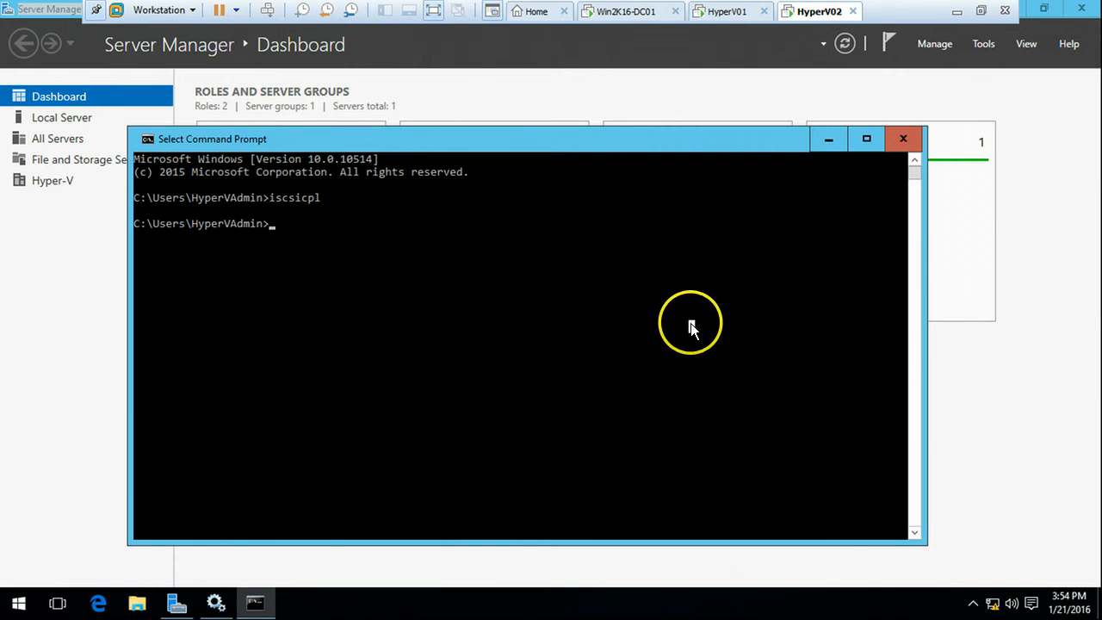
- Review the Hyper-V cluster step list on the PowerPoint slide and return to the HyperV01 virtual machine
left_click(962, 15)
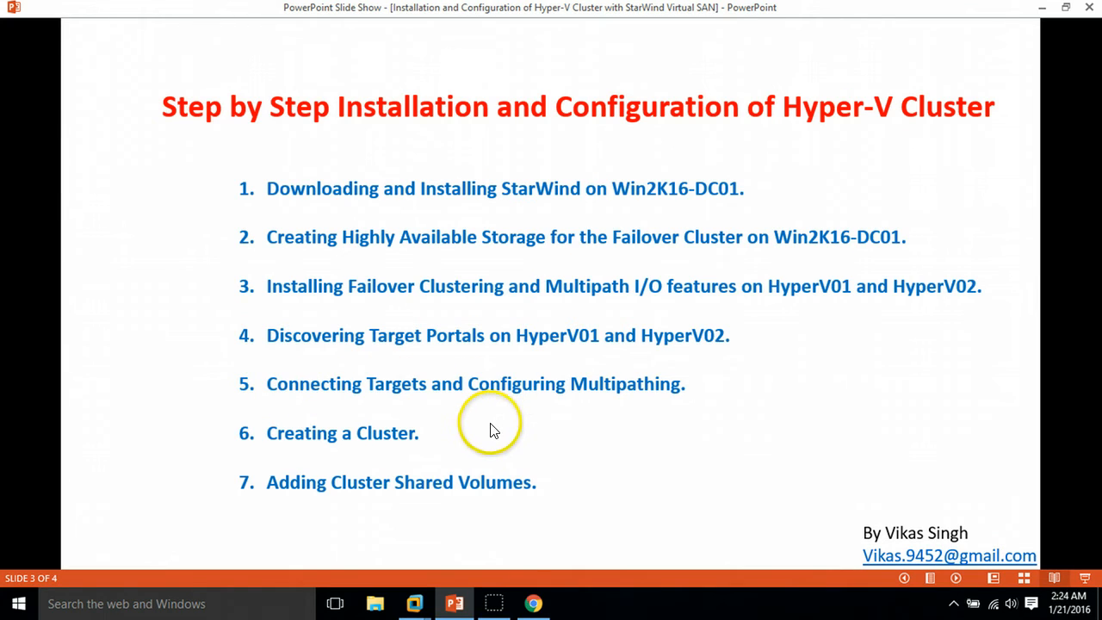
mouse_move(418, 597)
left_click(524, 513)
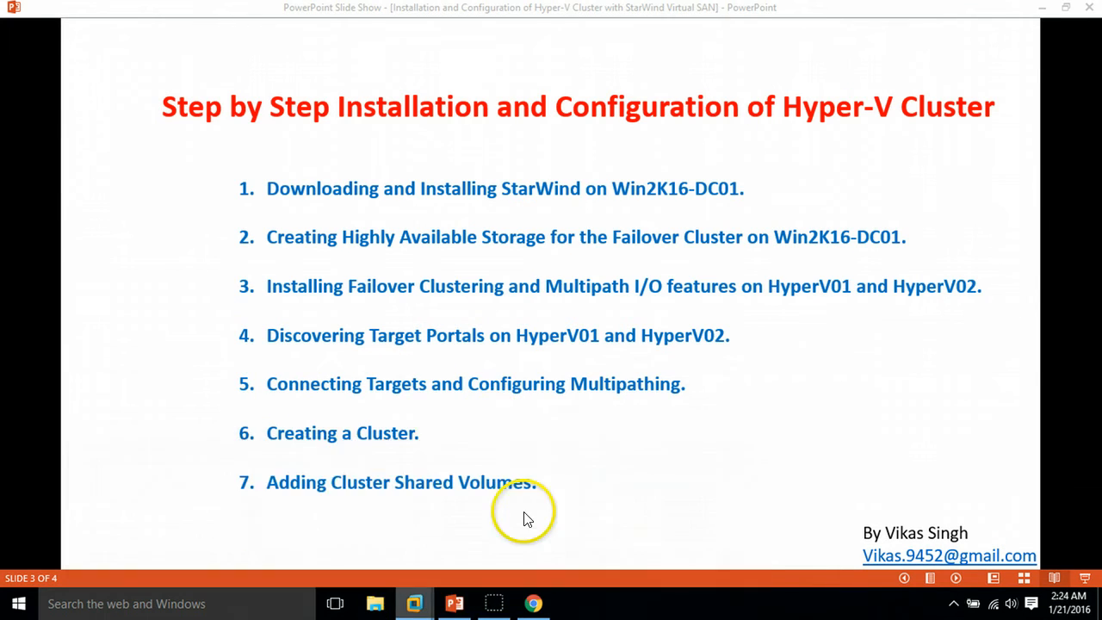
left_click(61, 366)
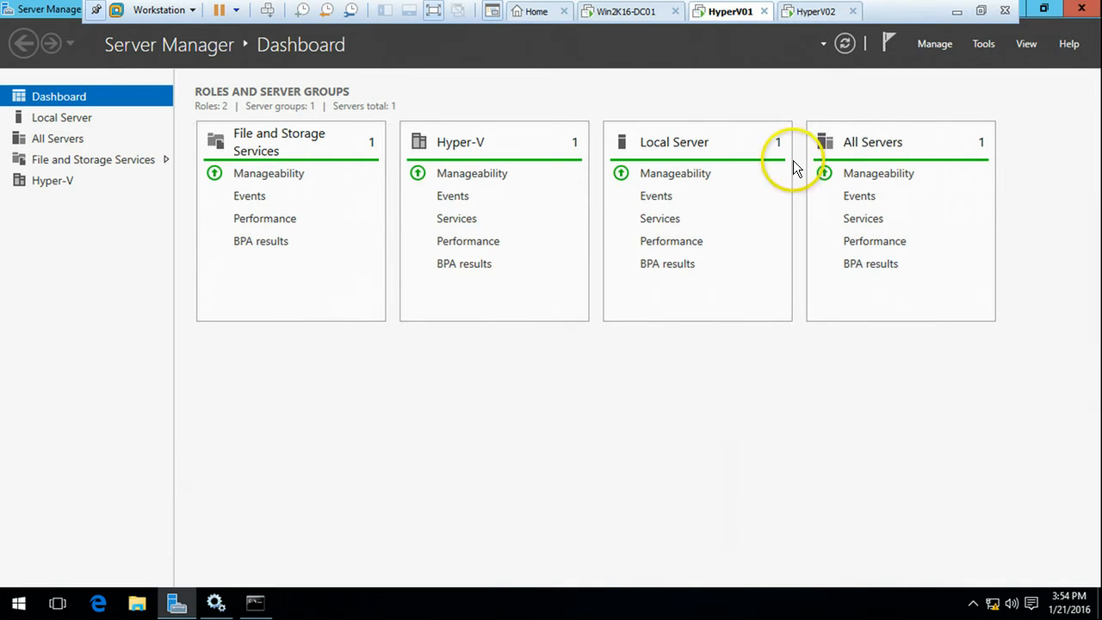
- Launch Computer Management from Server Manager on both HyperV01 and HyperV02, and return to HyperV01
left_click(983, 47)
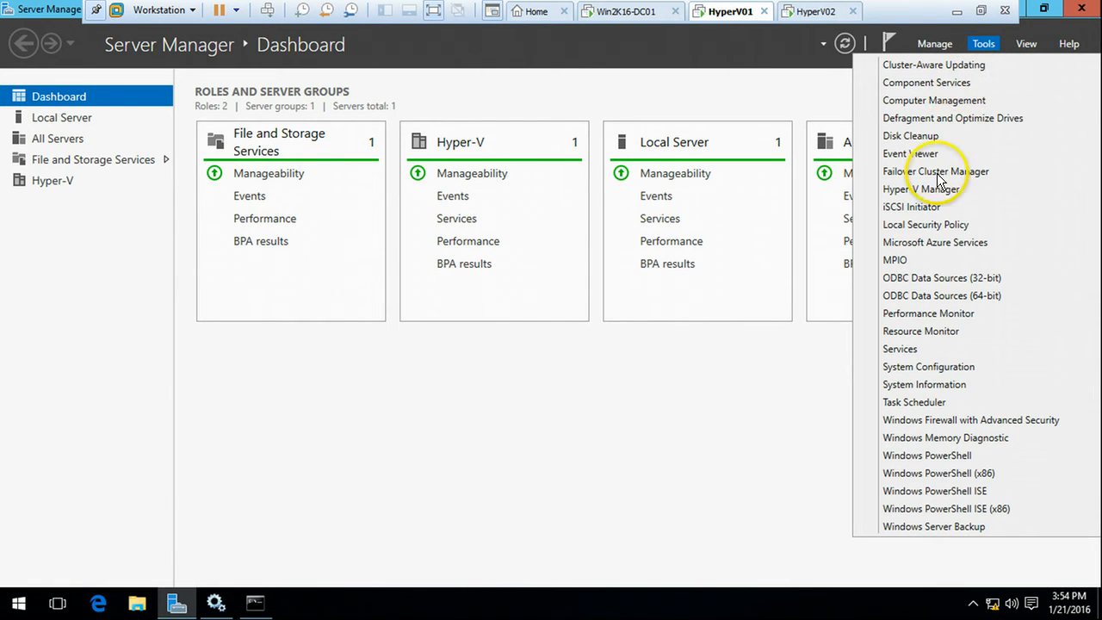
left_click(944, 101)
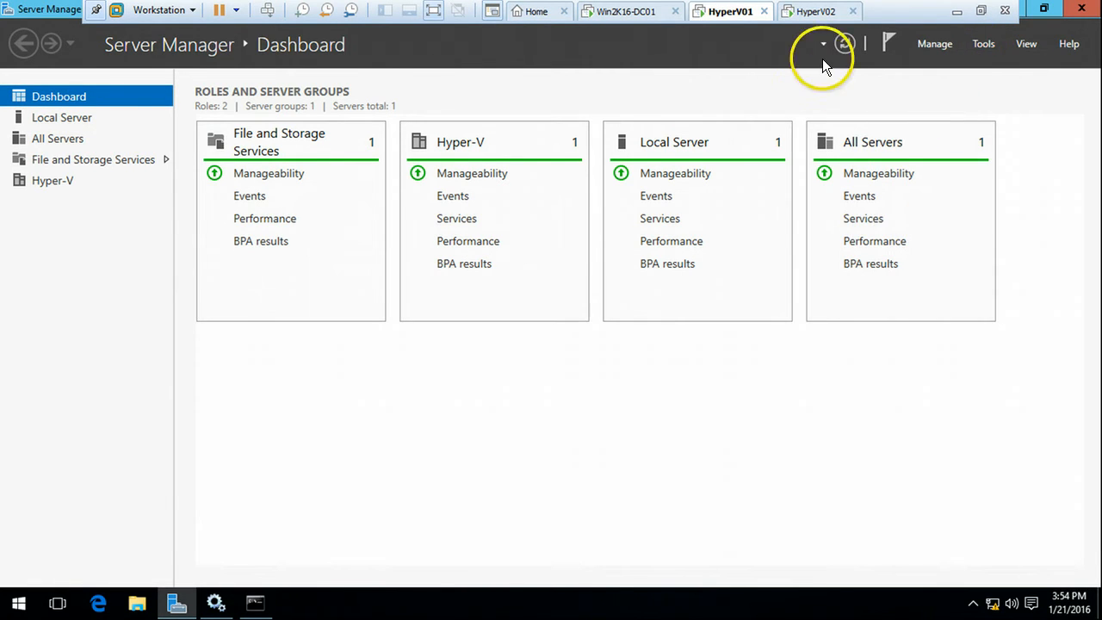
left_click(813, 12)
left_click(976, 47)
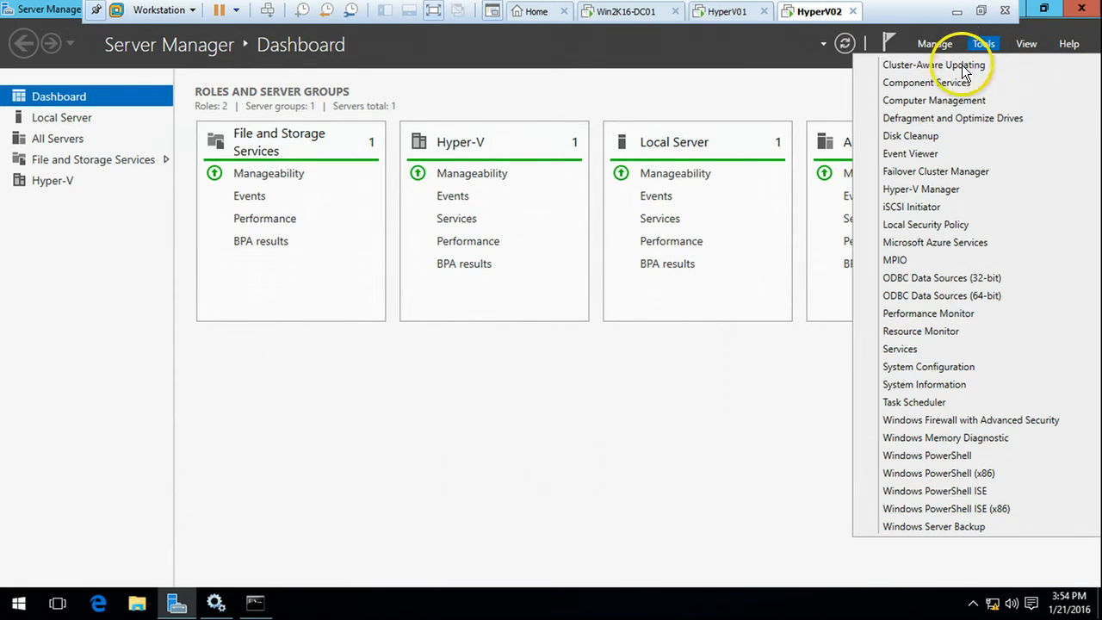
left_click(947, 101)
left_click(721, 11)
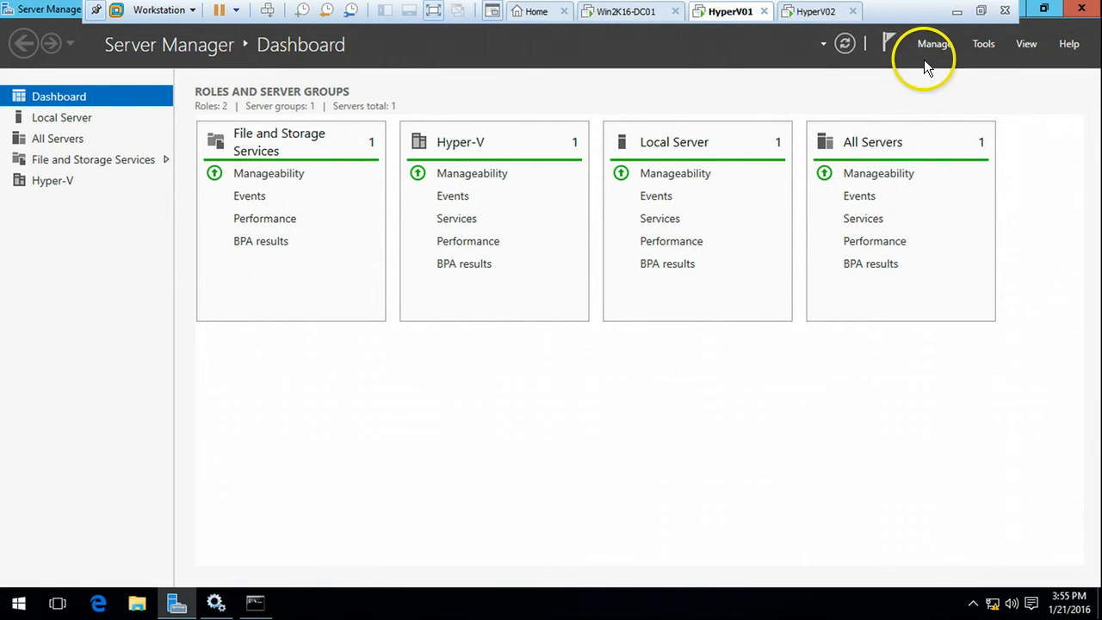
left_click(814, 12)
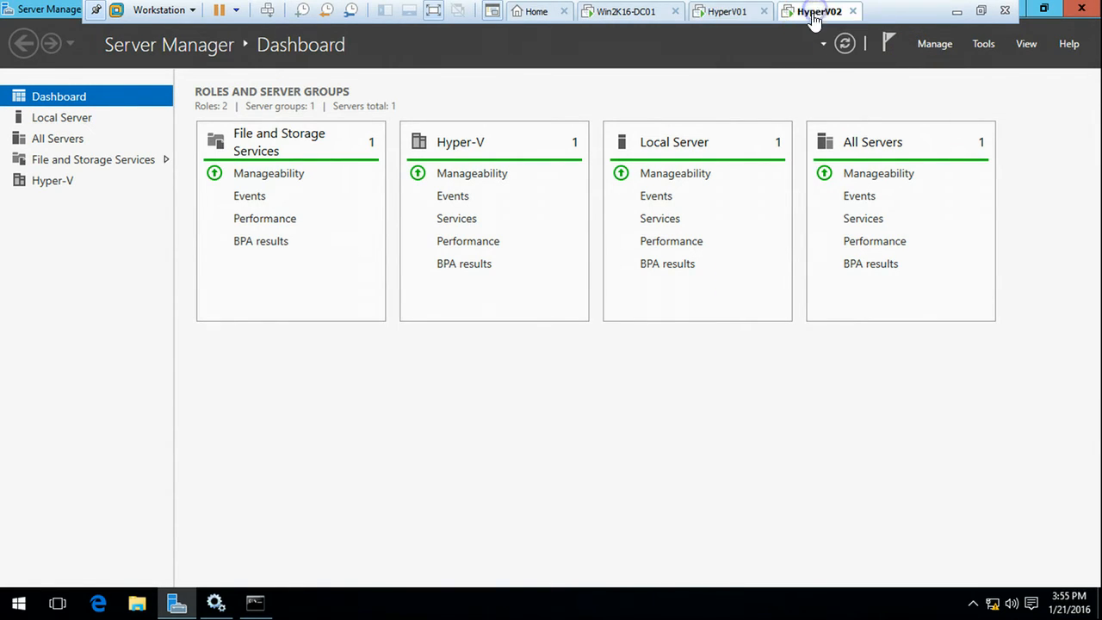
left_click(733, 11)
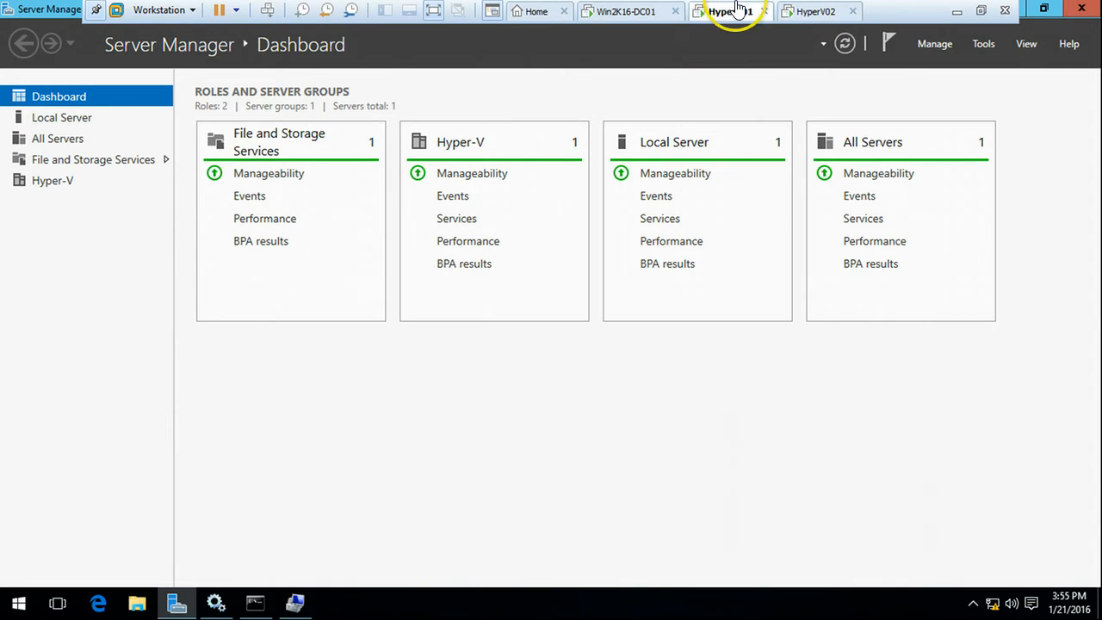
- Show Disk Management in Computer Management on HyperV01 and bring the 10 GB Disk 1 online
left_click(295, 603)
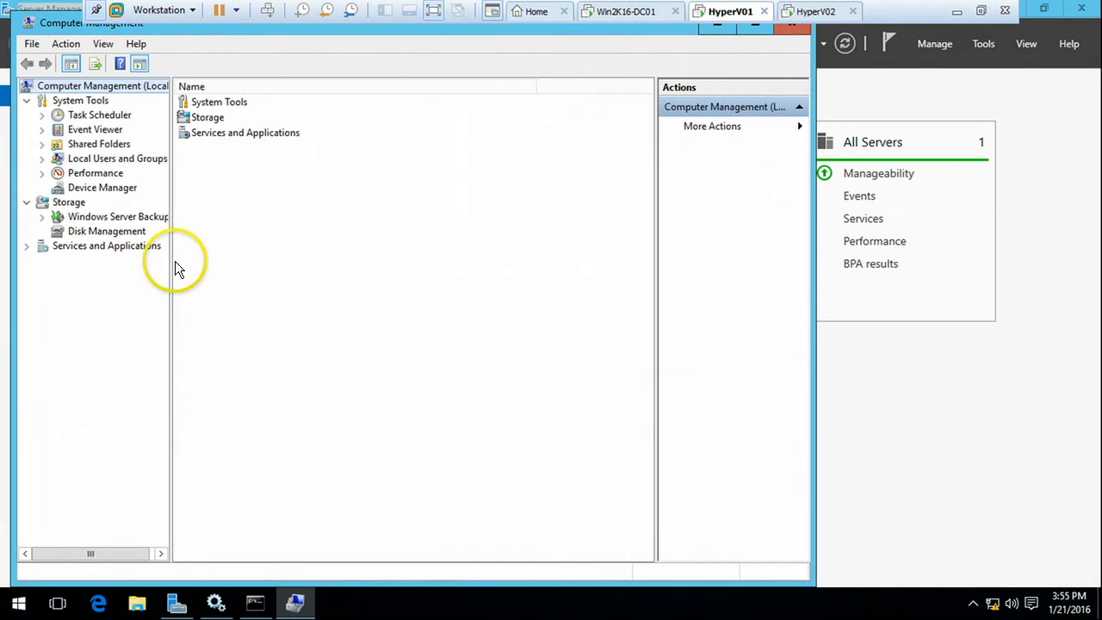
left_click(107, 231)
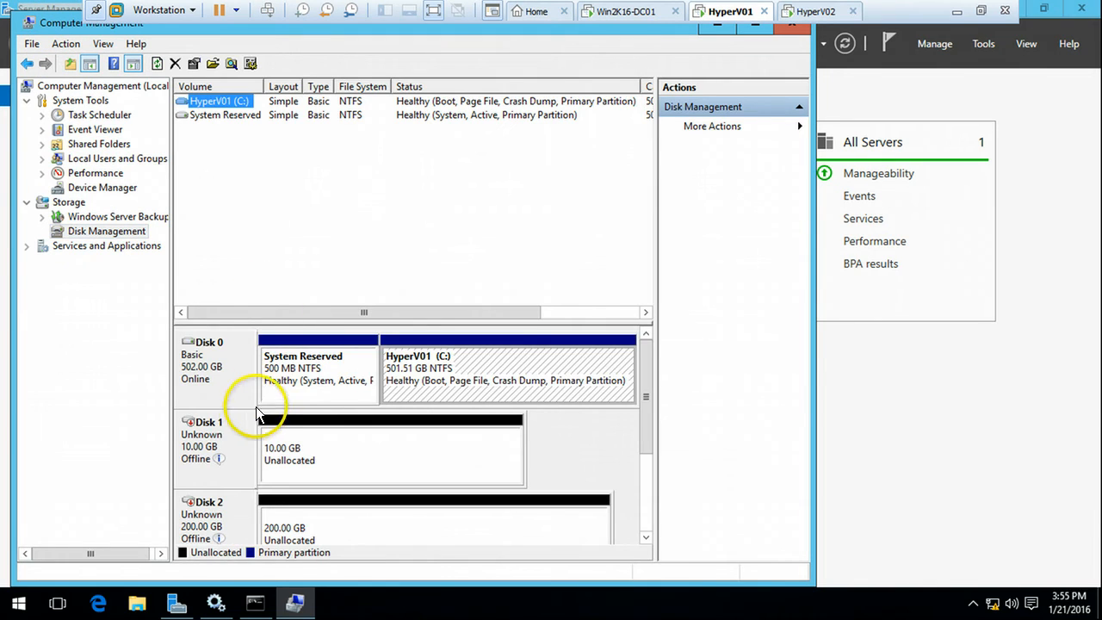
left_click(230, 445)
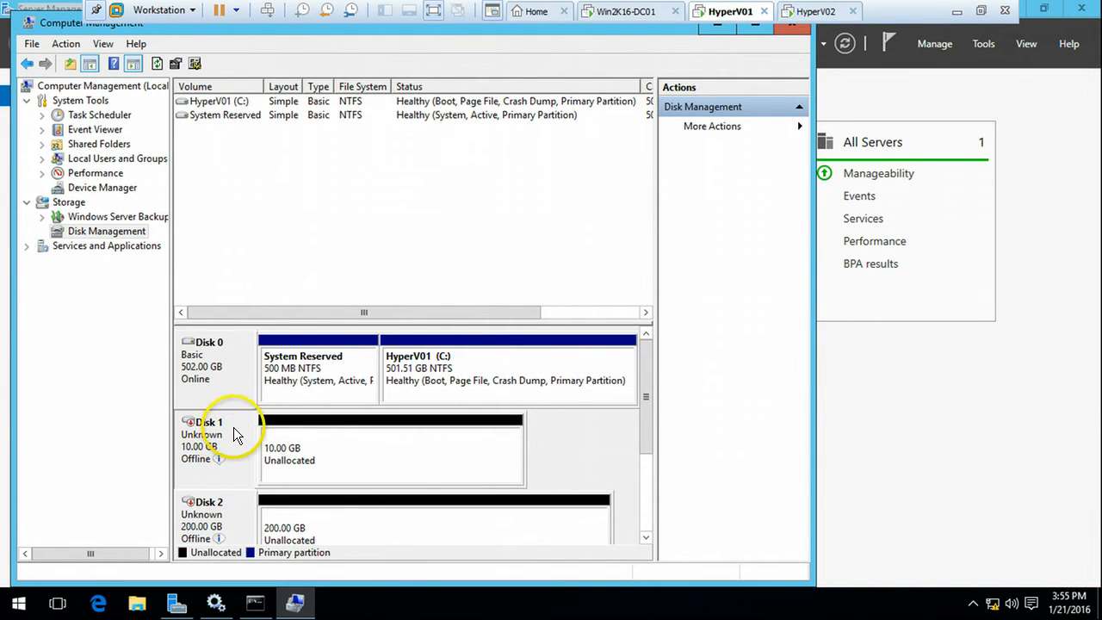
right_click(236, 434)
left_click(278, 437)
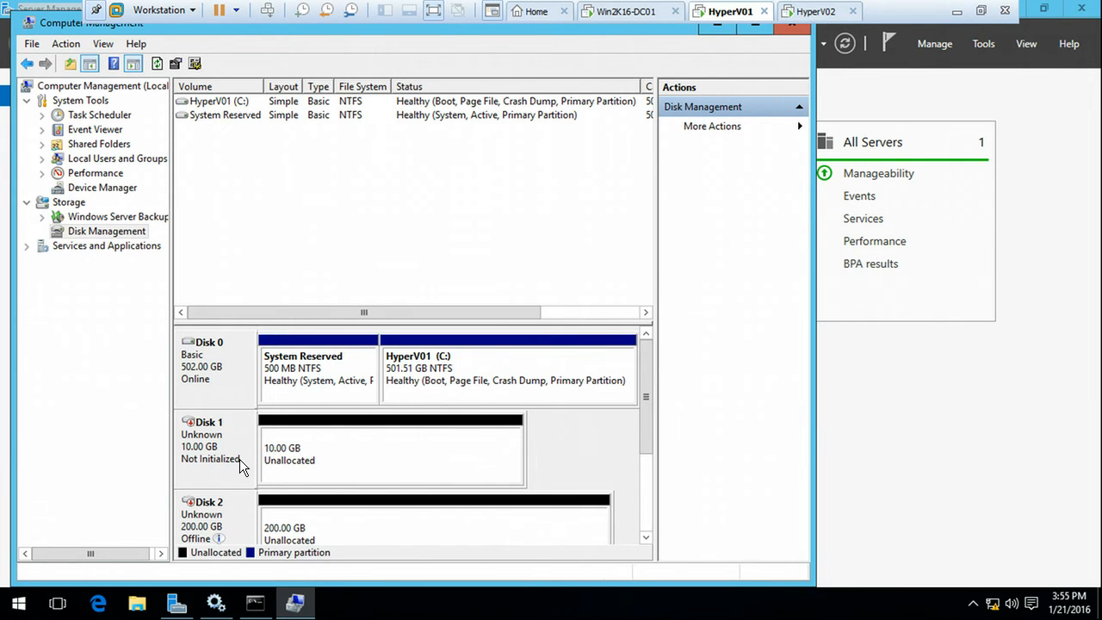
- Maximize Computer Management on HyperV01 and bring the 200 GB Disk 2 online
right_click(234, 498)
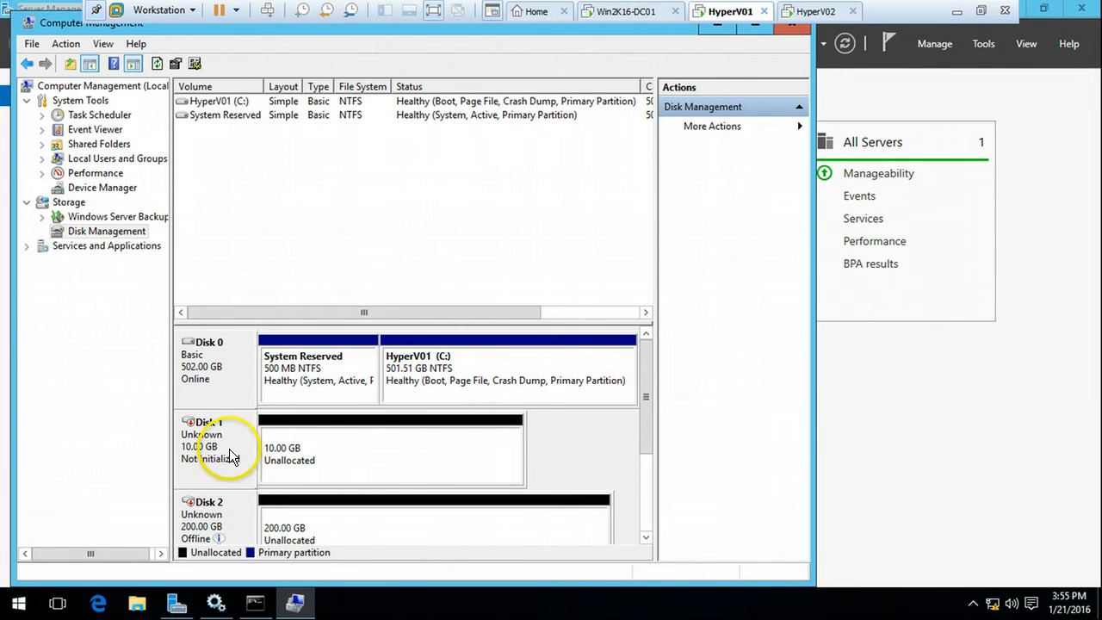
right_click(236, 515)
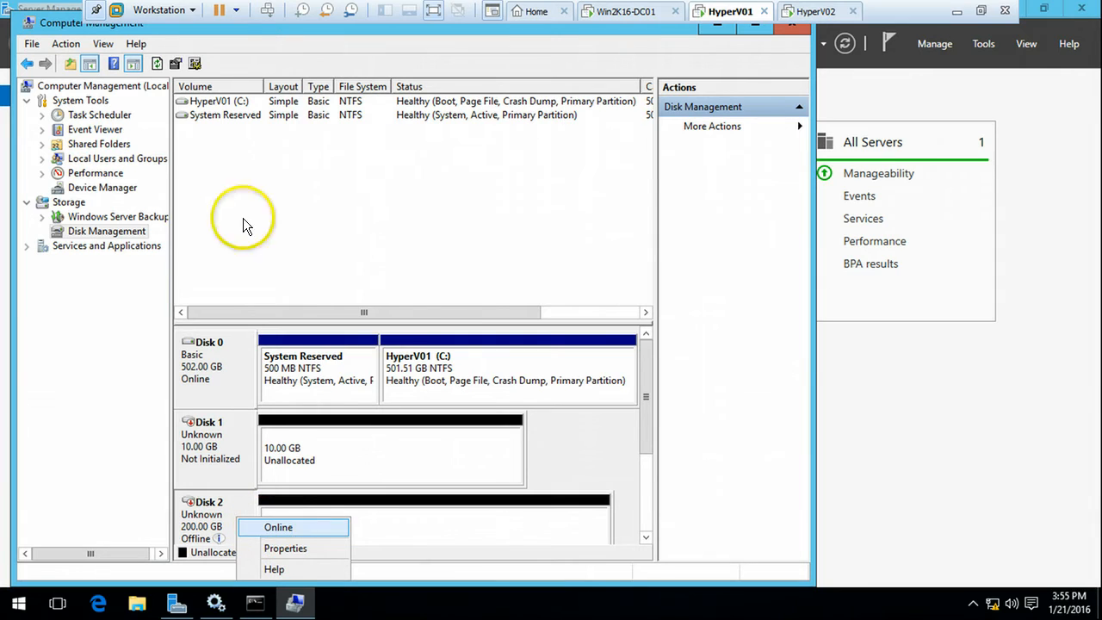
left_click(247, 32)
double_click(247, 32)
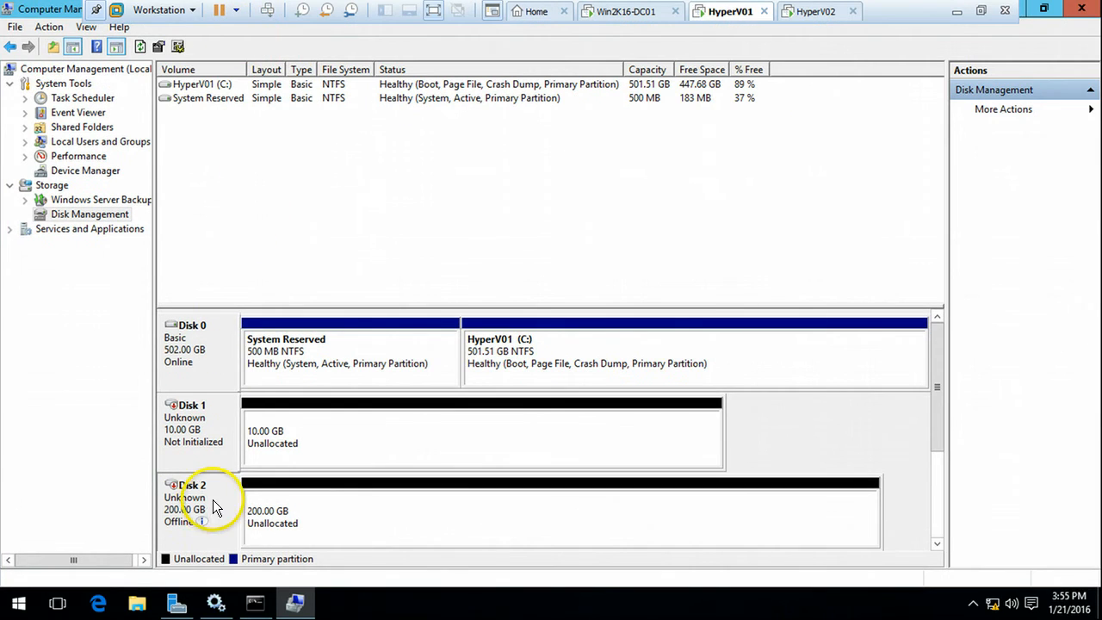
right_click(231, 486)
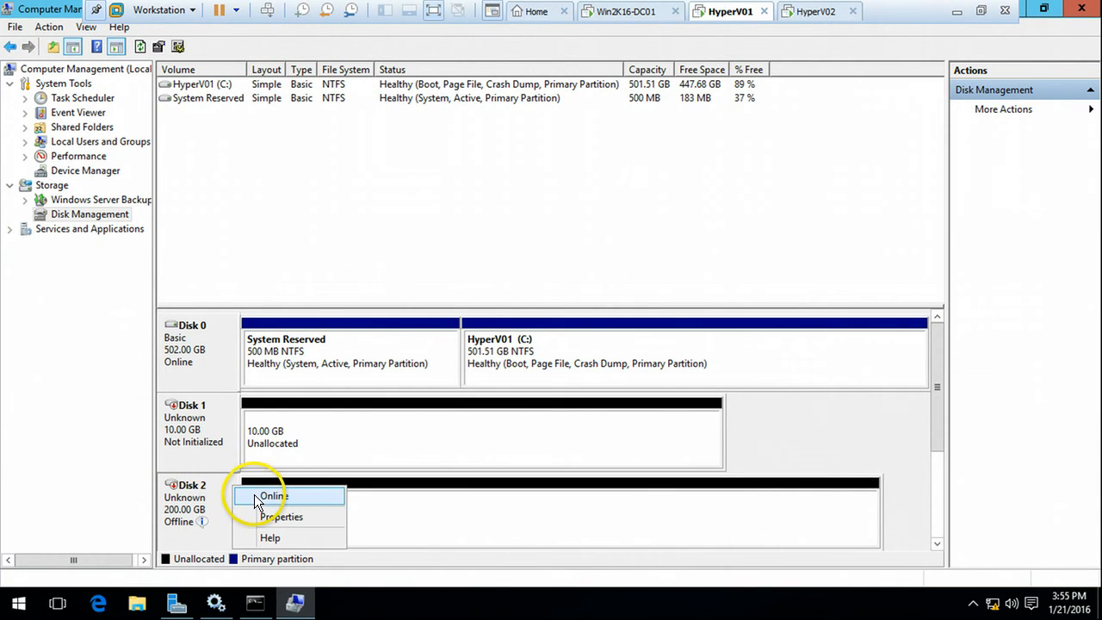
left_click(254, 494)
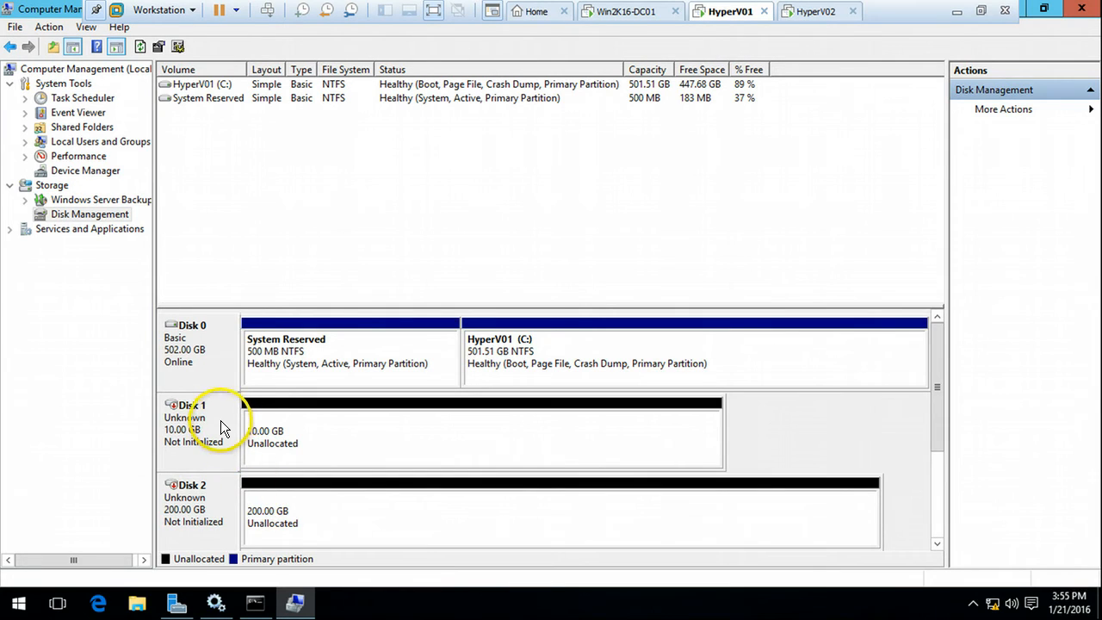
- Initialize Disk 1 and Disk 2 with the GPT (GUID Partition Table) partition style
right_click(222, 421)
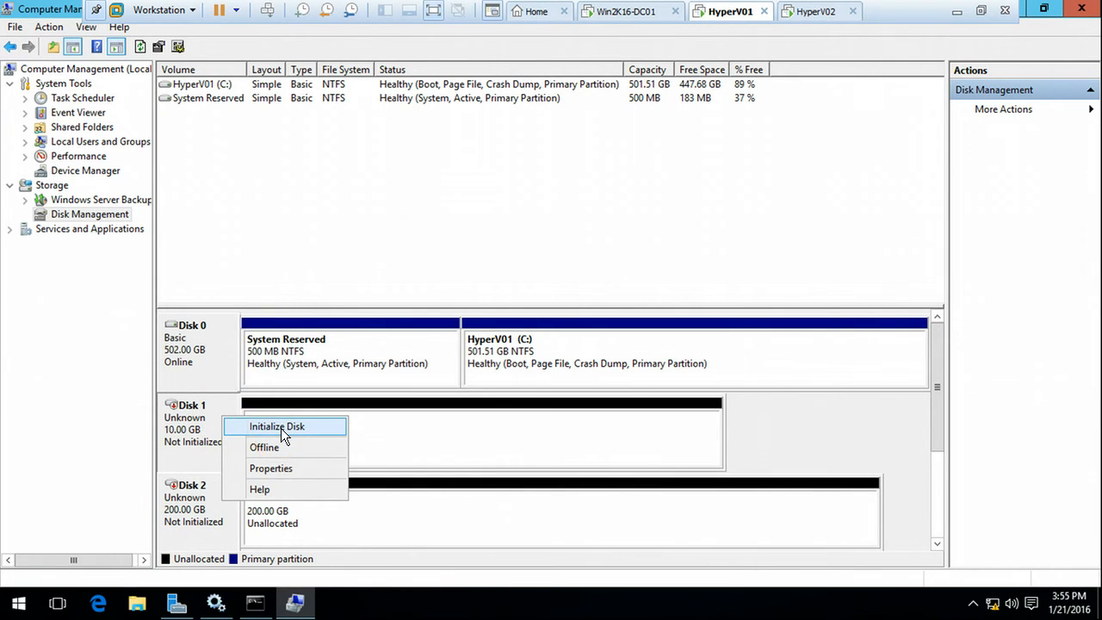
left_click(280, 427)
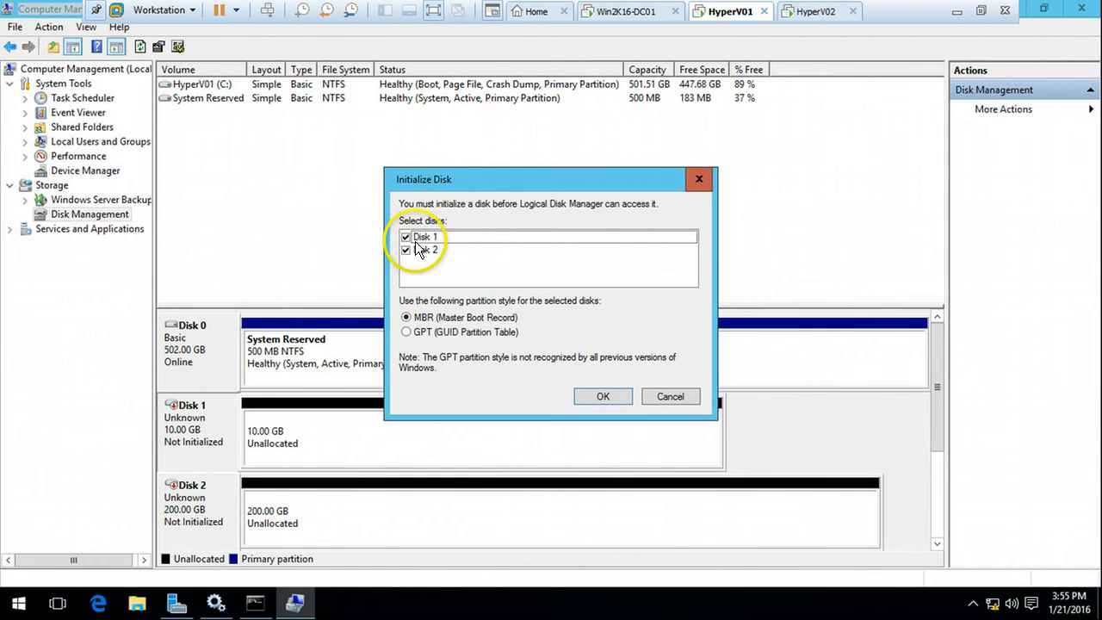
left_click(407, 332)
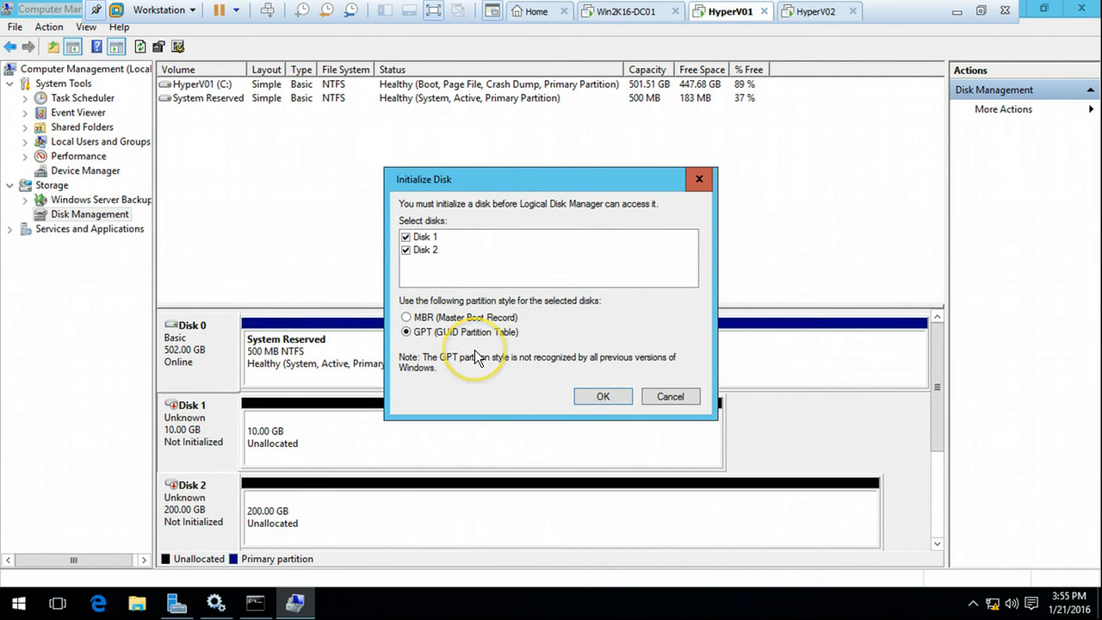
left_click(602, 397)
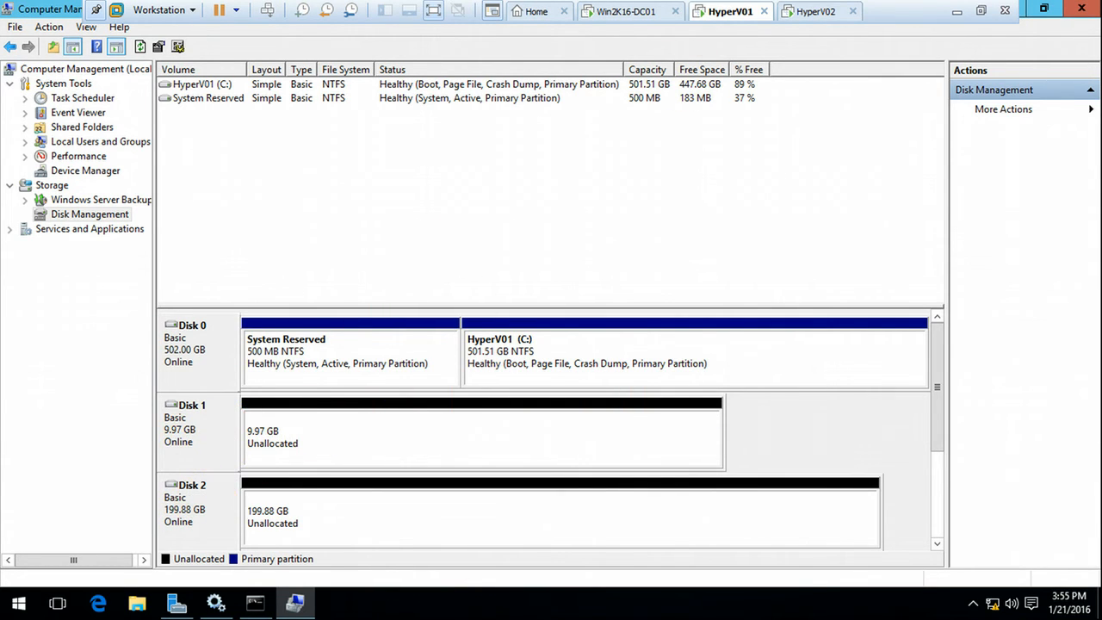
- Show Disk Management in Computer Management on HyperV02, and return to HyperV01
left_click(797, 12)
left_click(112, 232)
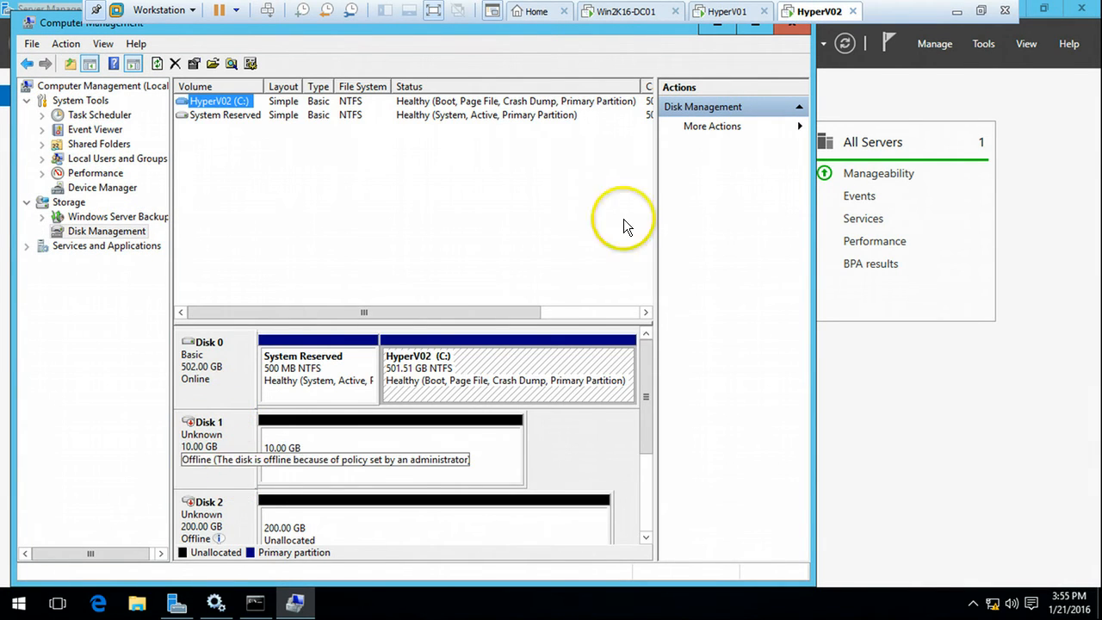
left_click(725, 12)
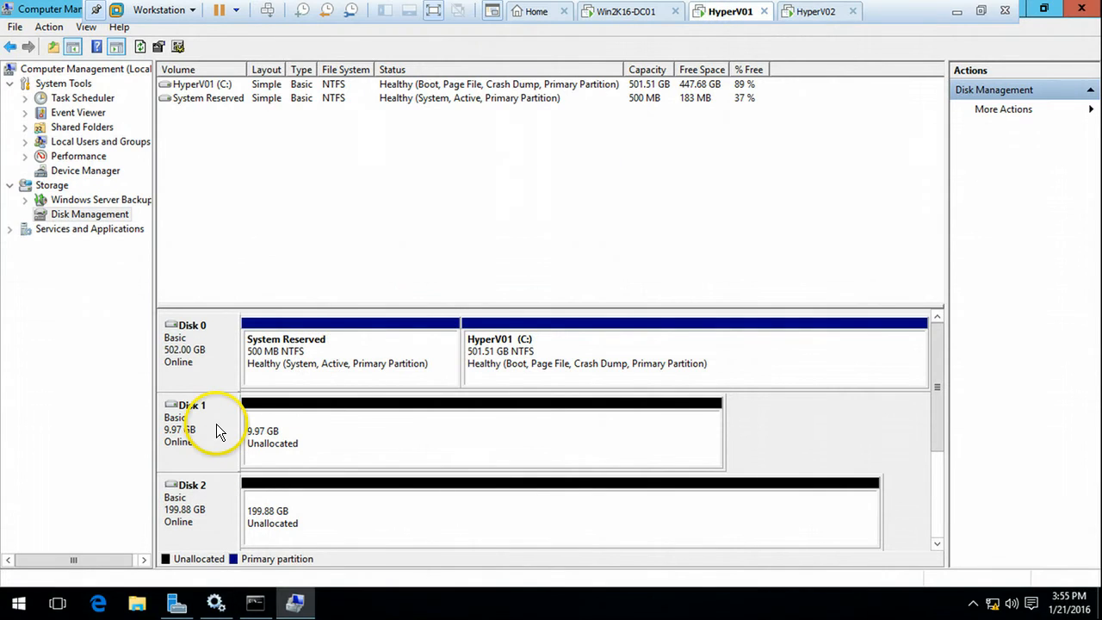
- Create a 10206 MB simple volume on Disk 1 with drive letter E, quick-formatted as NTFS and labelled New Volume
right_click(364, 423)
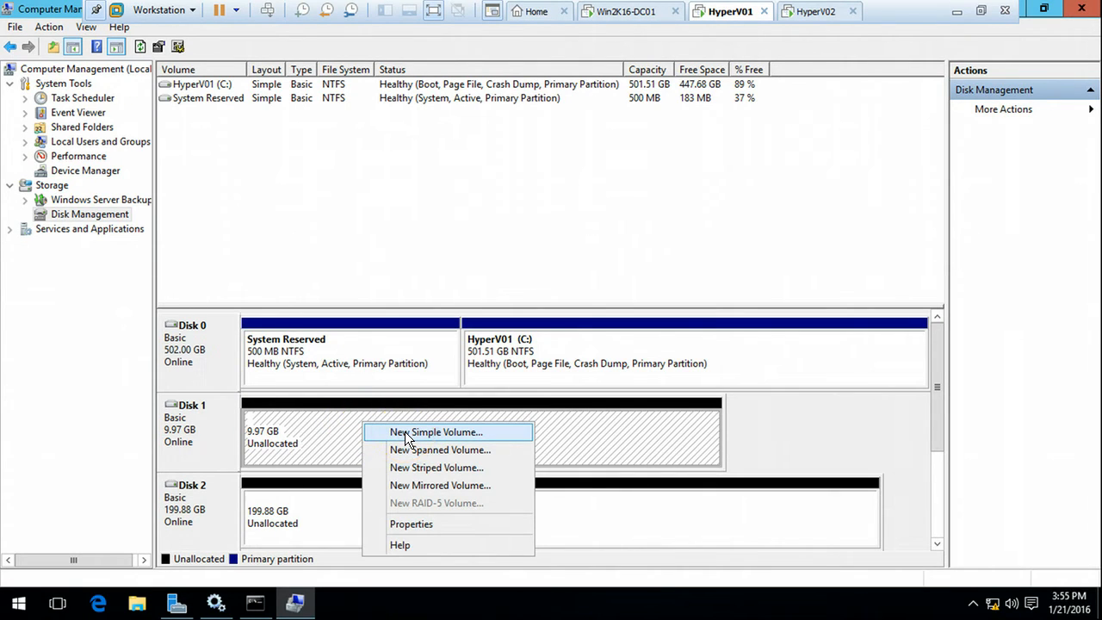
left_click(404, 431)
left_click(473, 374)
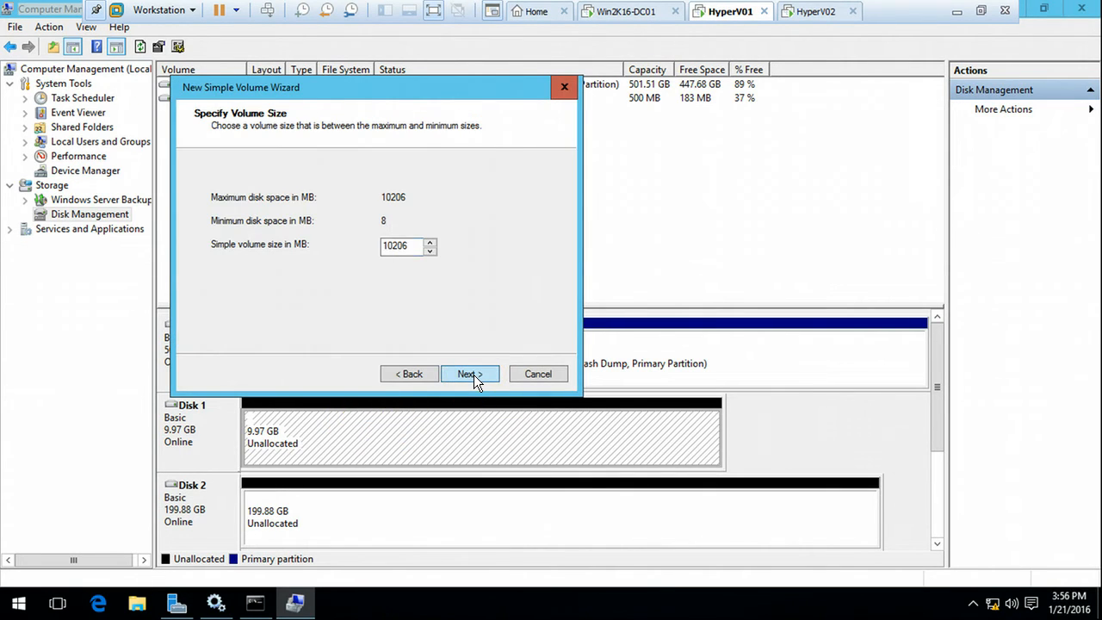
left_click(473, 374)
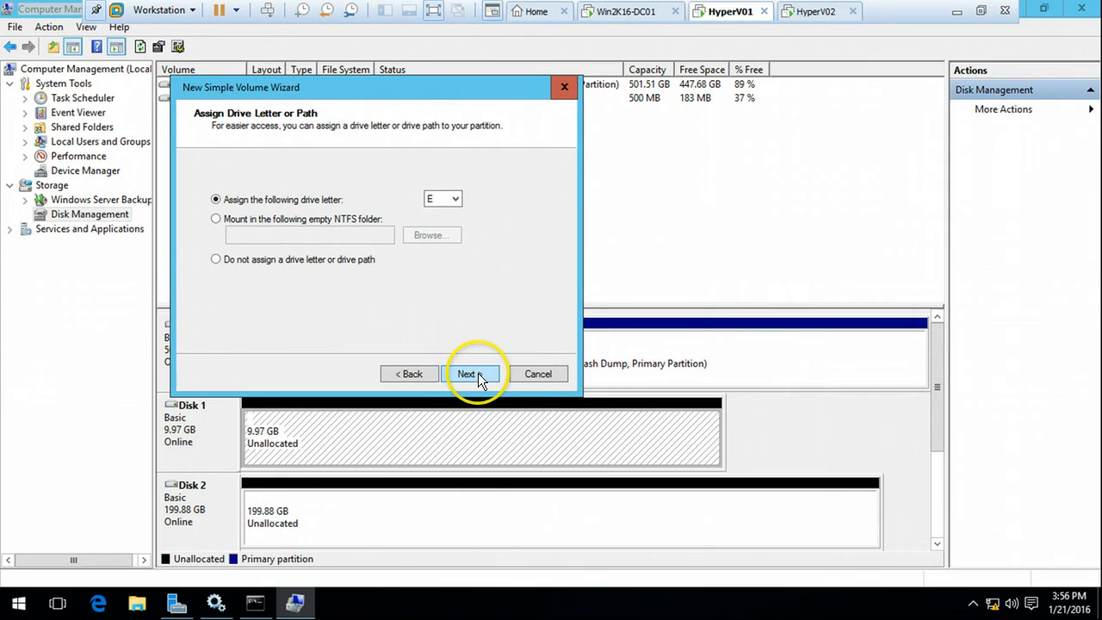
left_click(473, 374)
left_click_drag(418, 280, 315, 283)
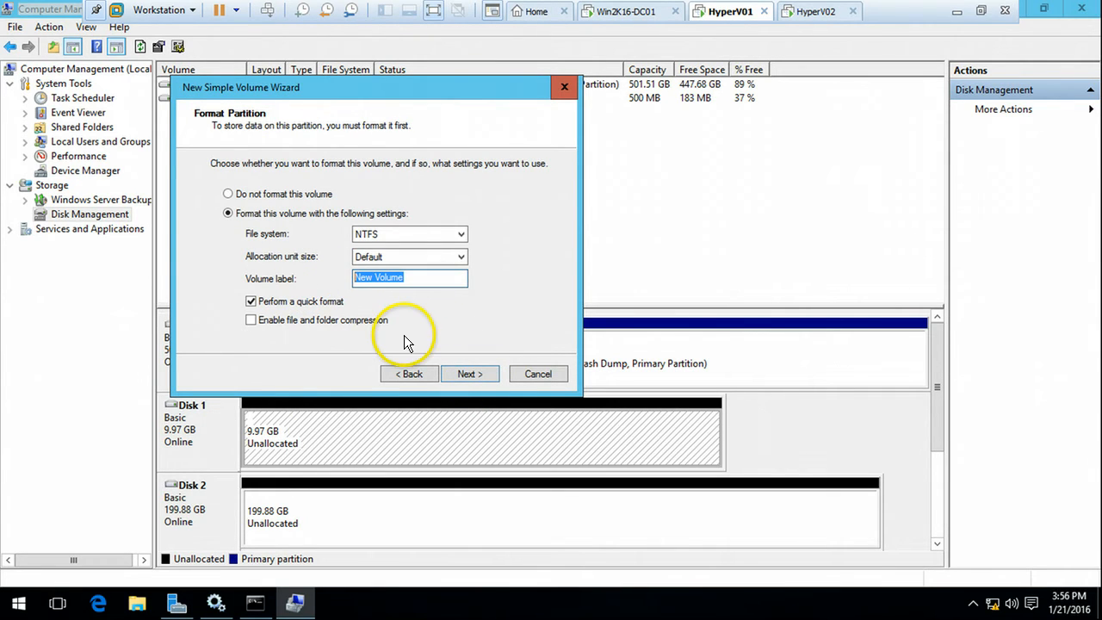
left_click(484, 373)
left_click(484, 373)
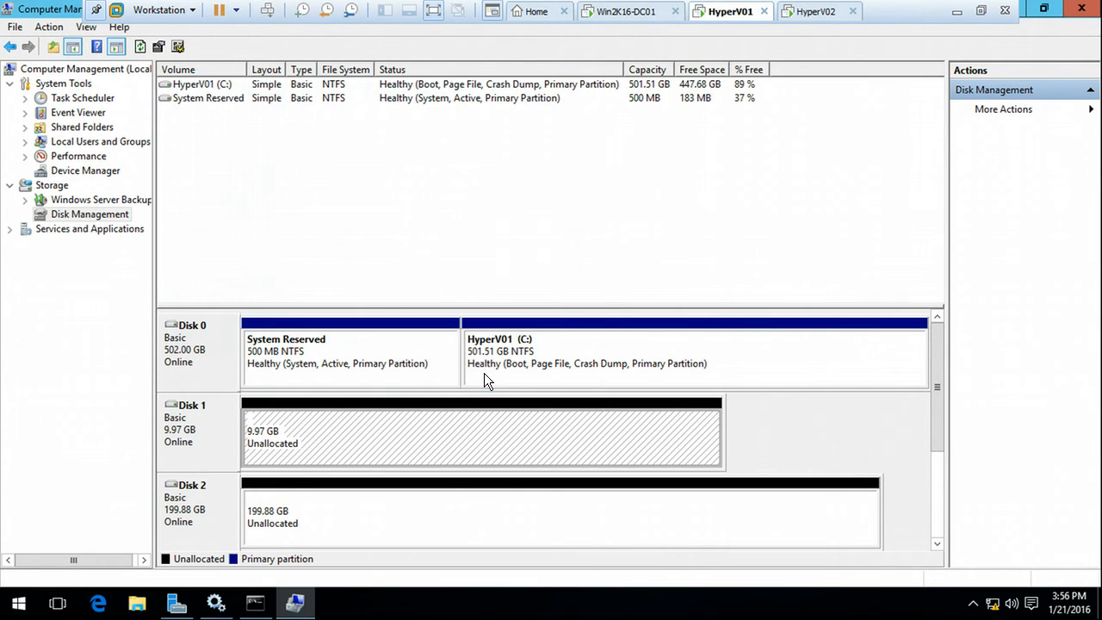
- Create a 204670 MB simple volume on Disk 2 with drive letter F, quick-formatted as NTFS and labelled SAN Drive
left_click(411, 519)
right_click(409, 510)
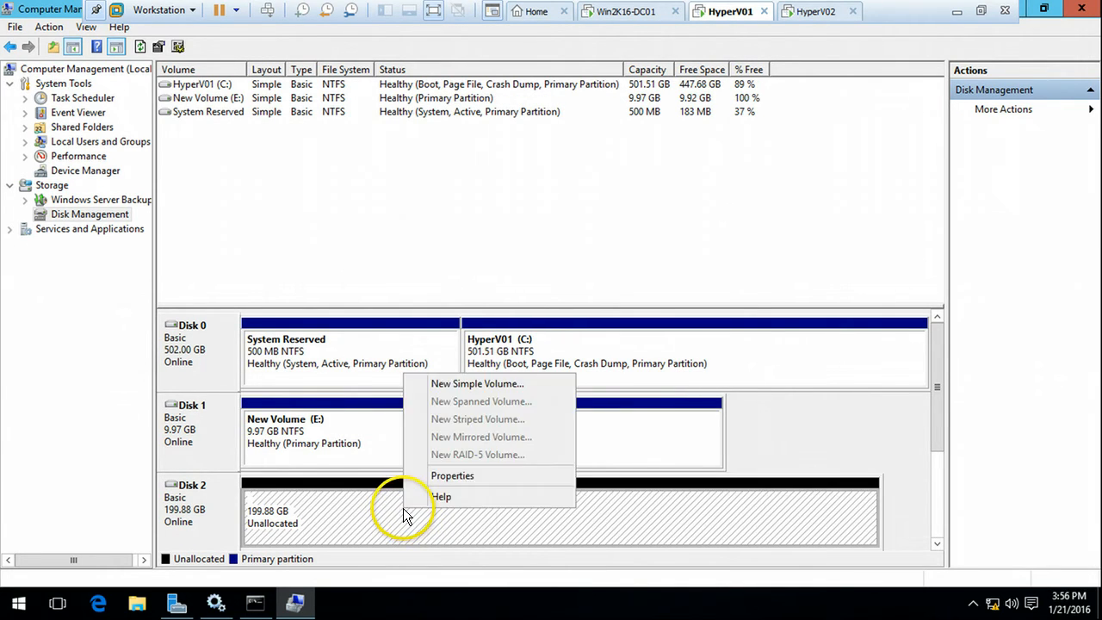
left_click(435, 384)
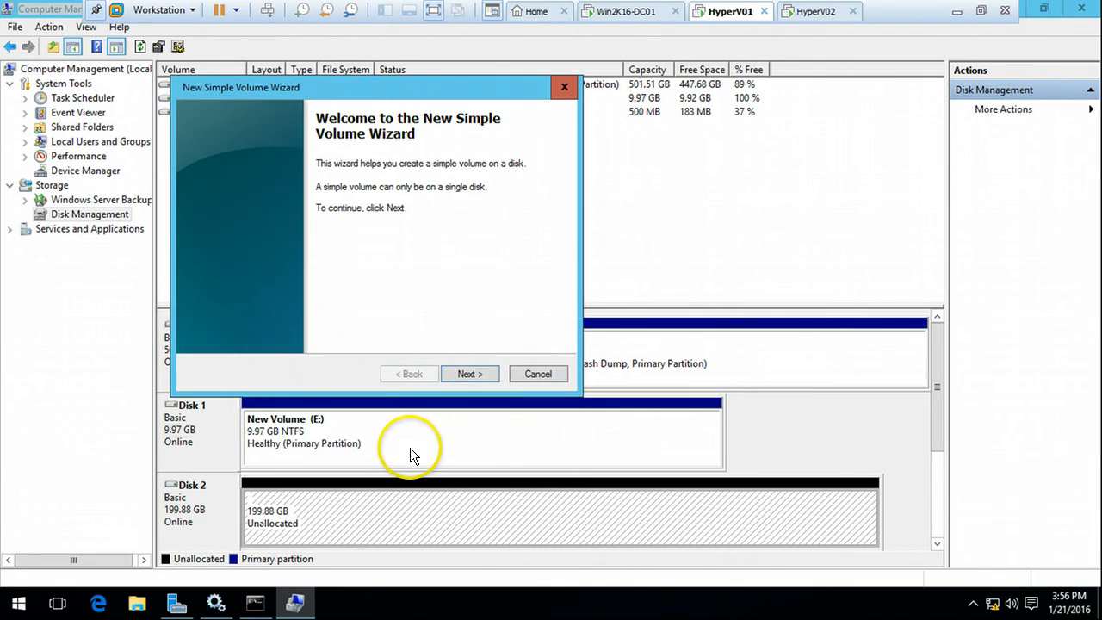
left_click(473, 371)
left_click(473, 371)
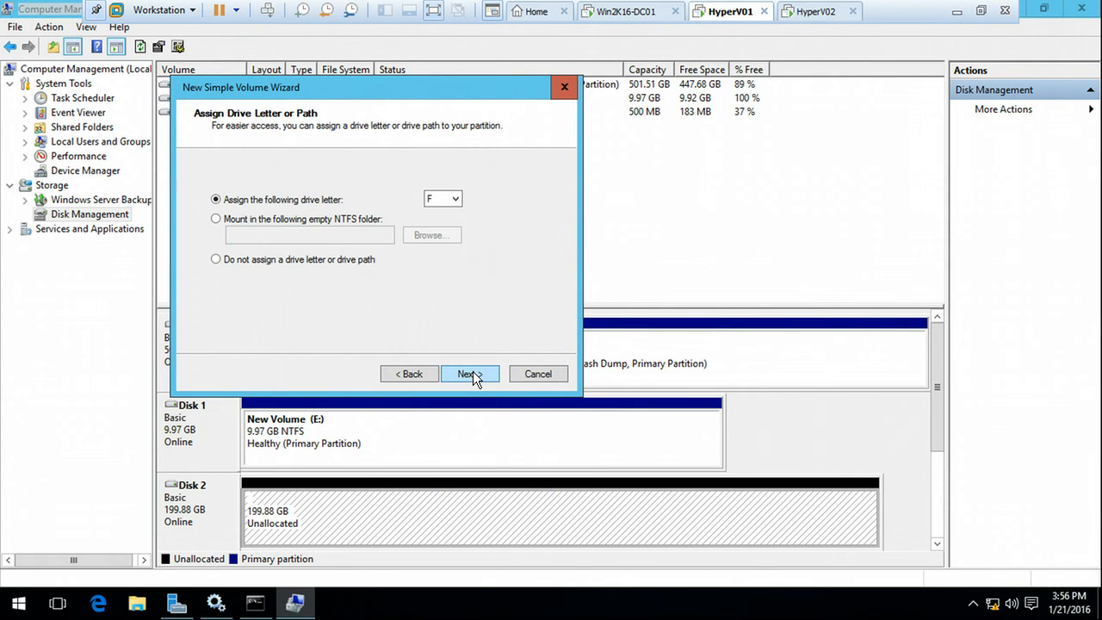
left_click(473, 371)
left_click(414, 283)
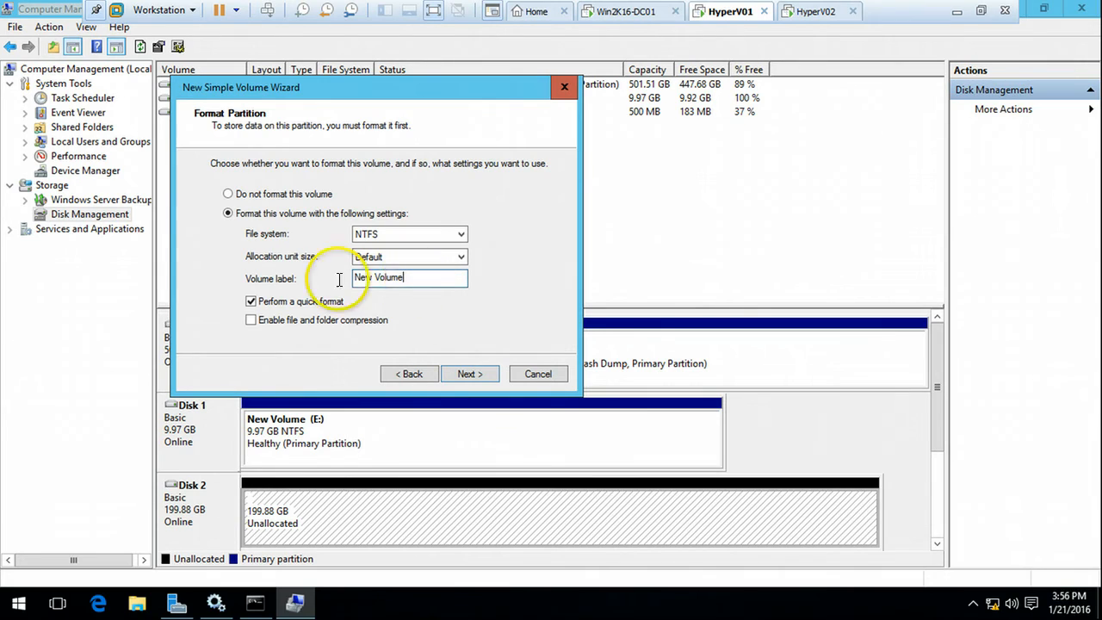
left_click_drag(339, 279, 296, 274)
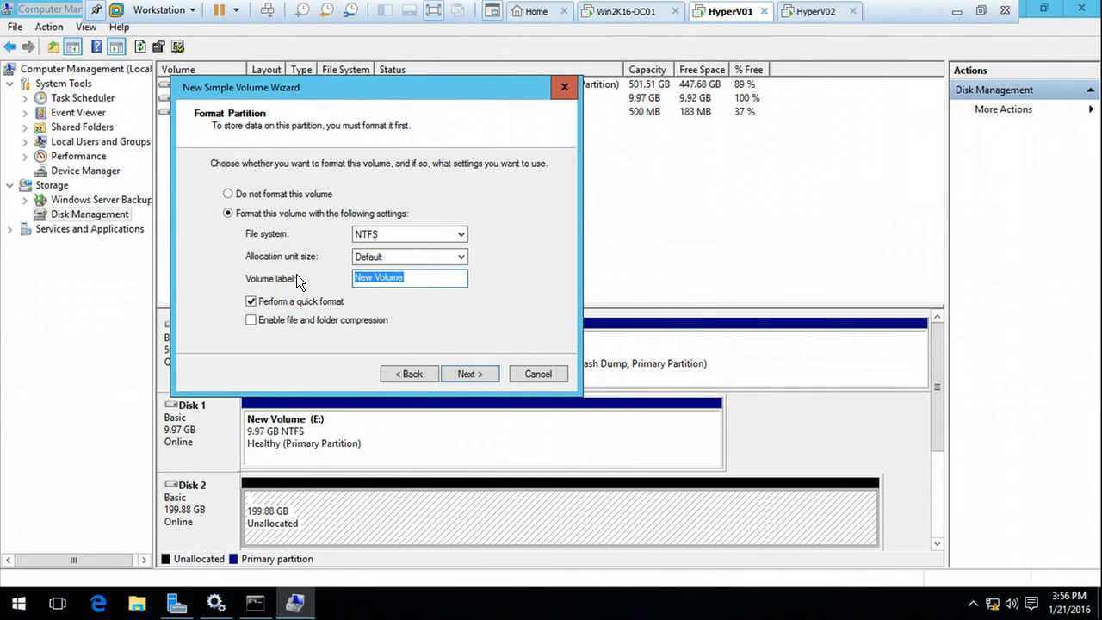
type("SANDrive")
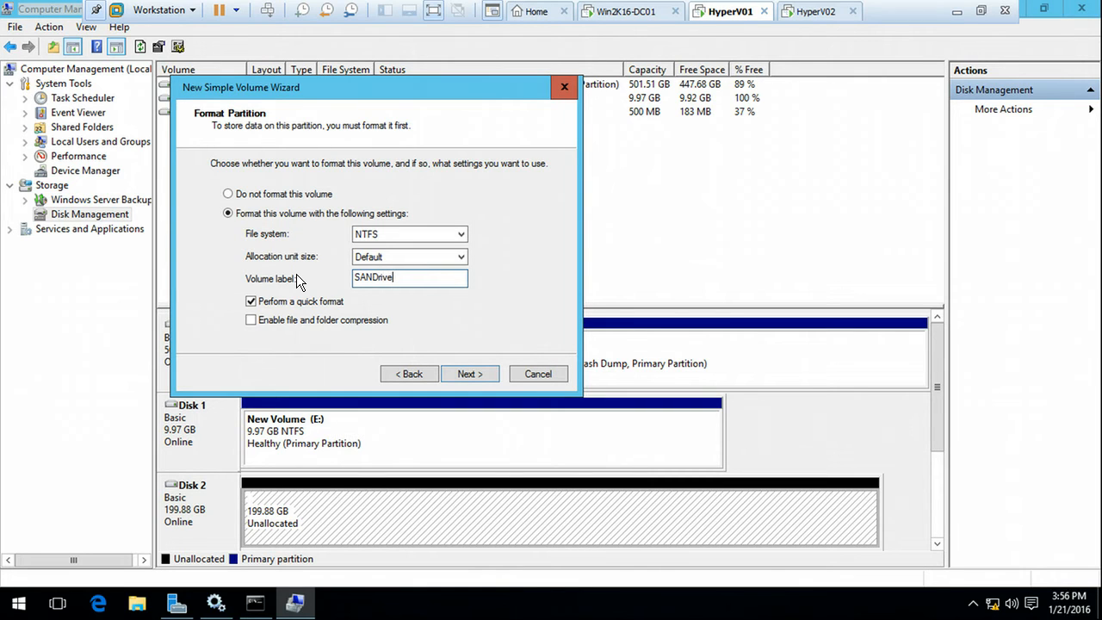
left_click(373, 277)
left_click(469, 373)
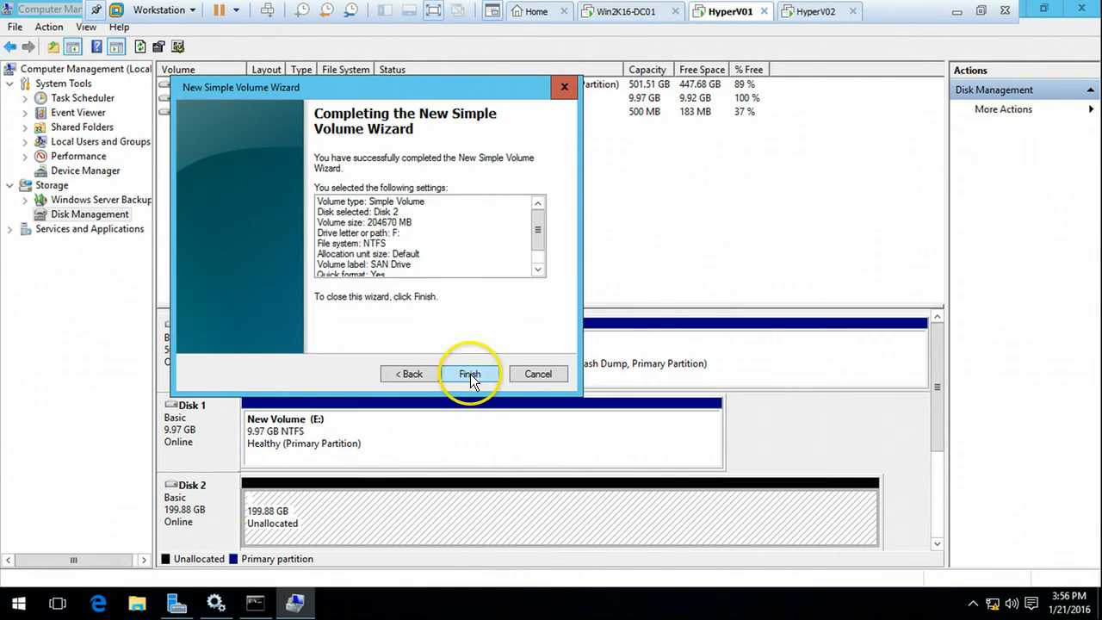
left_click(469, 374)
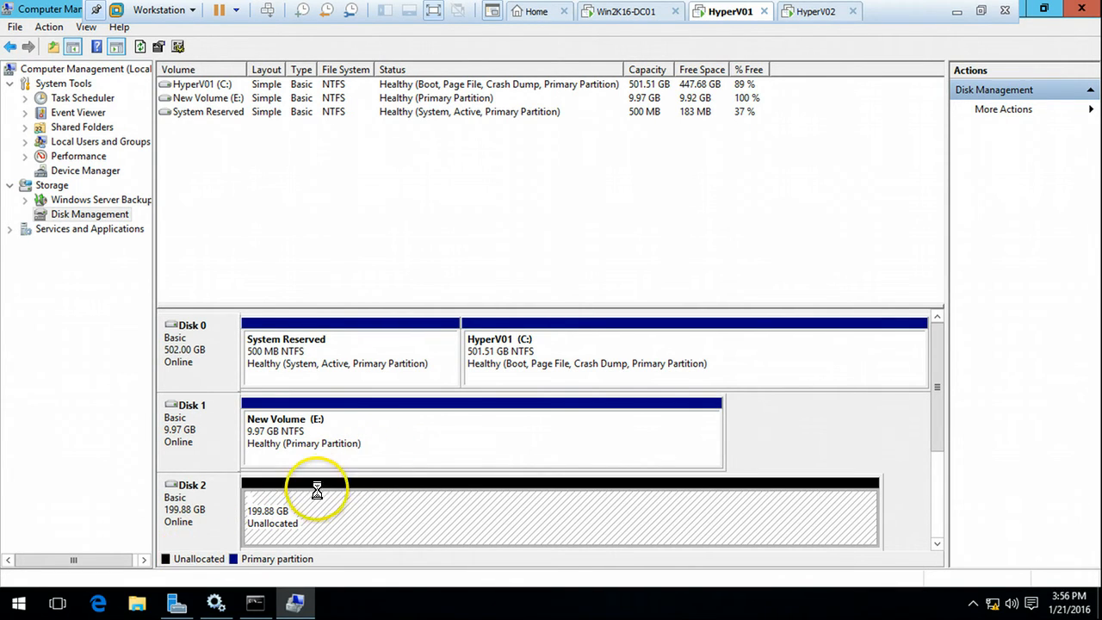
- Check the New Volume and SAN Drive entries under This PC in File Explorer on HyperV01
left_click(140, 605)
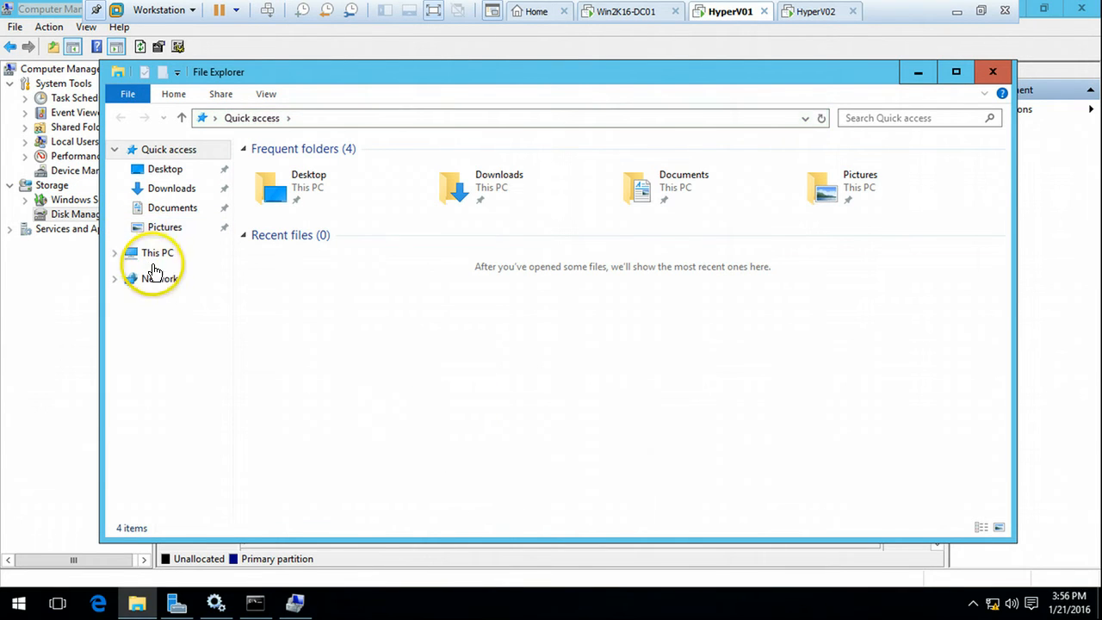
left_click(159, 254)
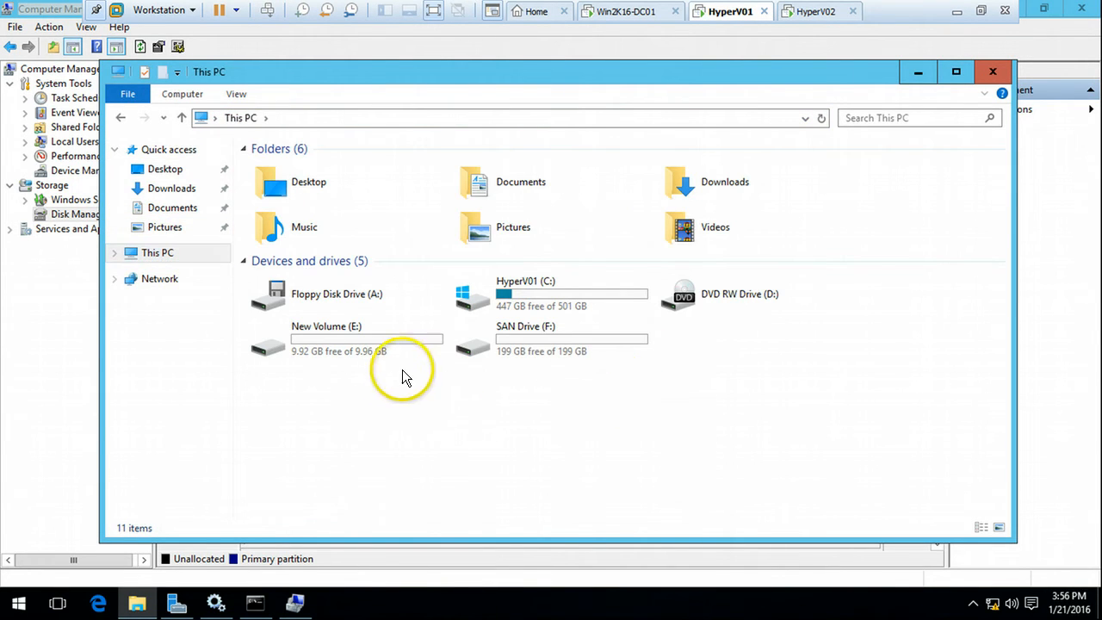
left_click(360, 351)
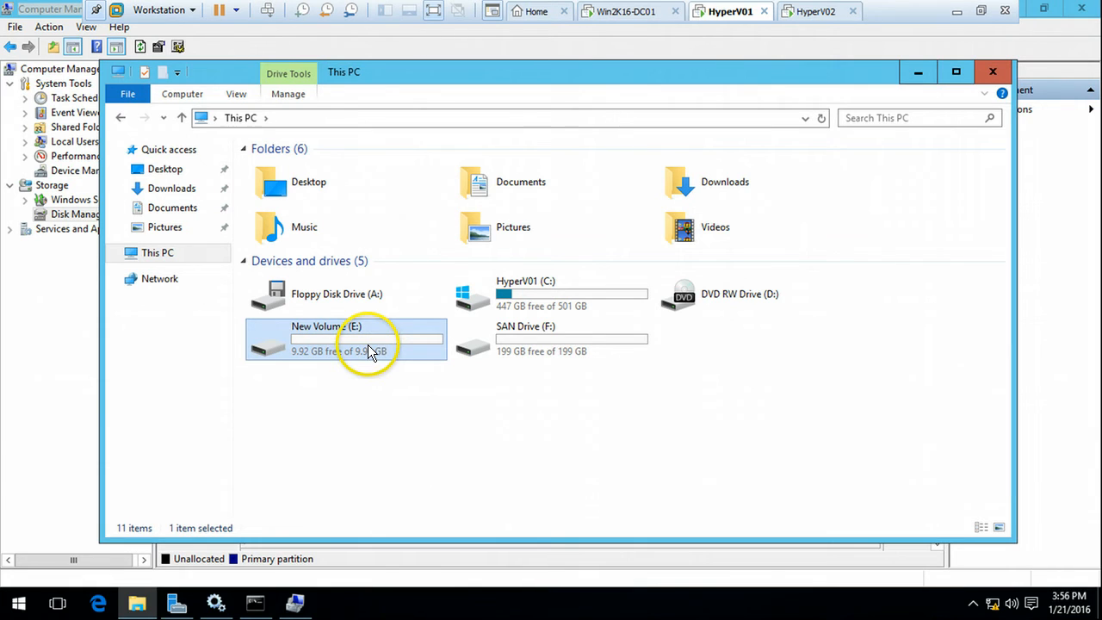
left_click(559, 348)
left_click_drag(527, 413, 822, 255)
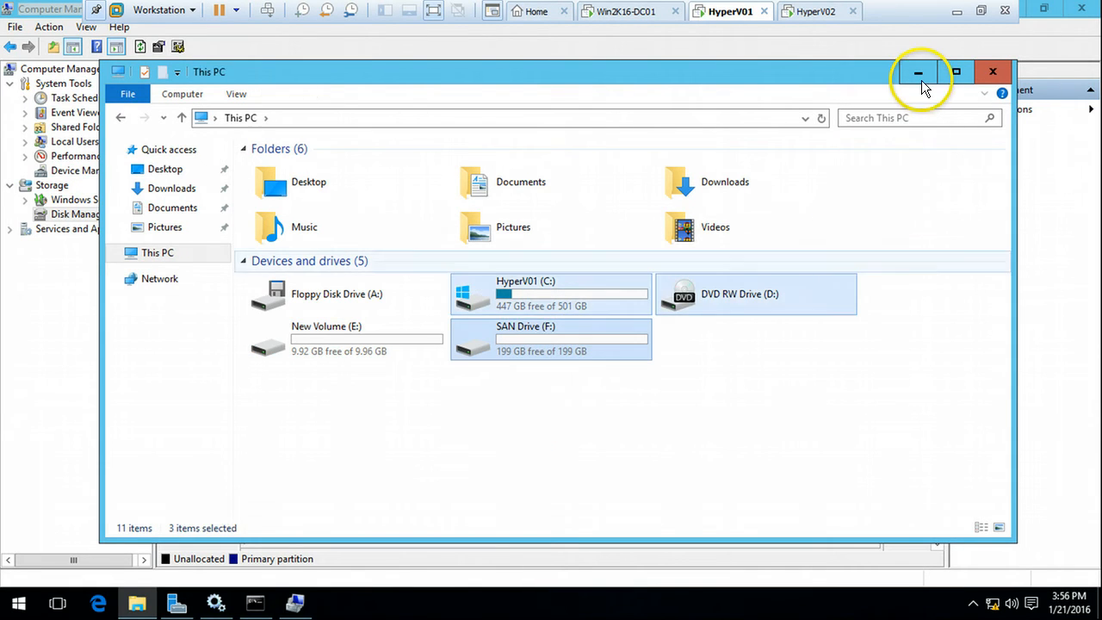
- Switch to HyperV02, refresh its Disk Management and maximize Computer Management
left_click(813, 11)
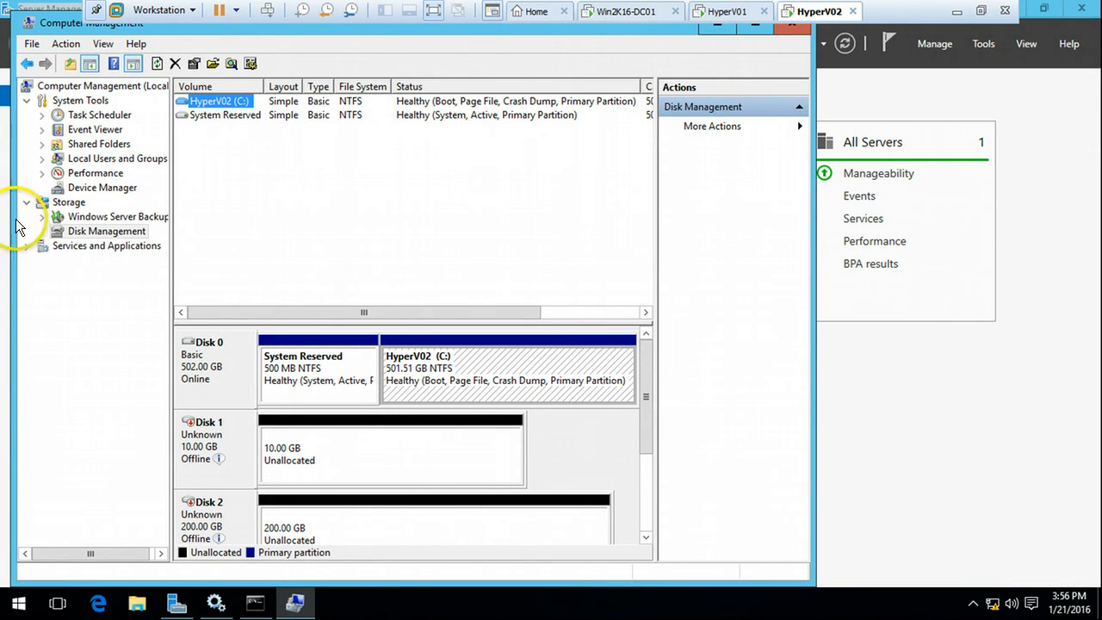
right_click(102, 230)
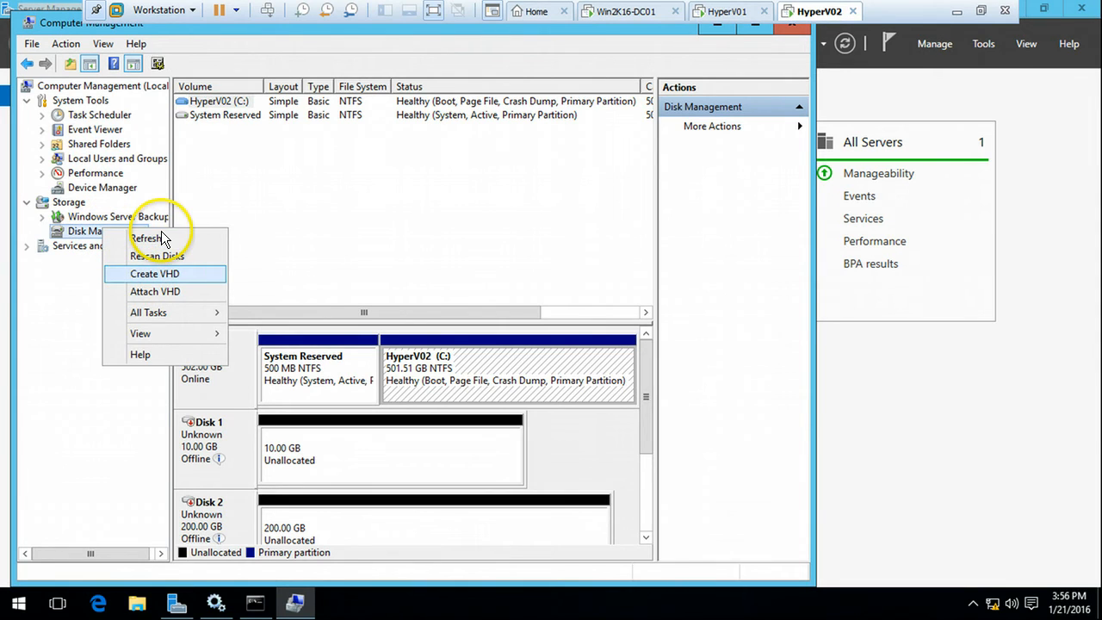
left_click(157, 238)
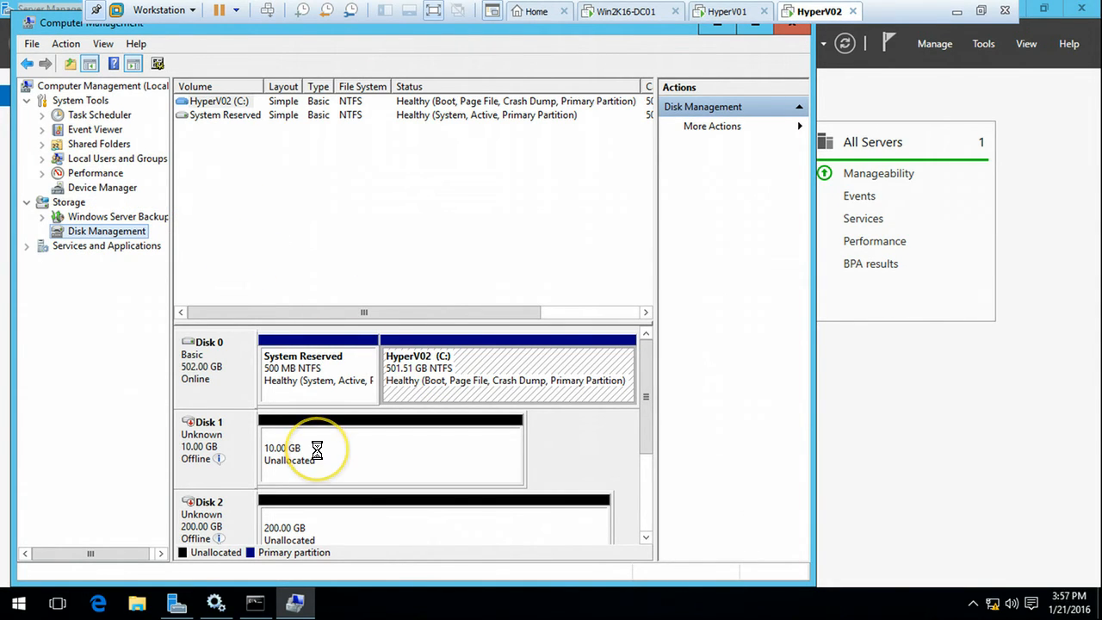
double_click(54, 20)
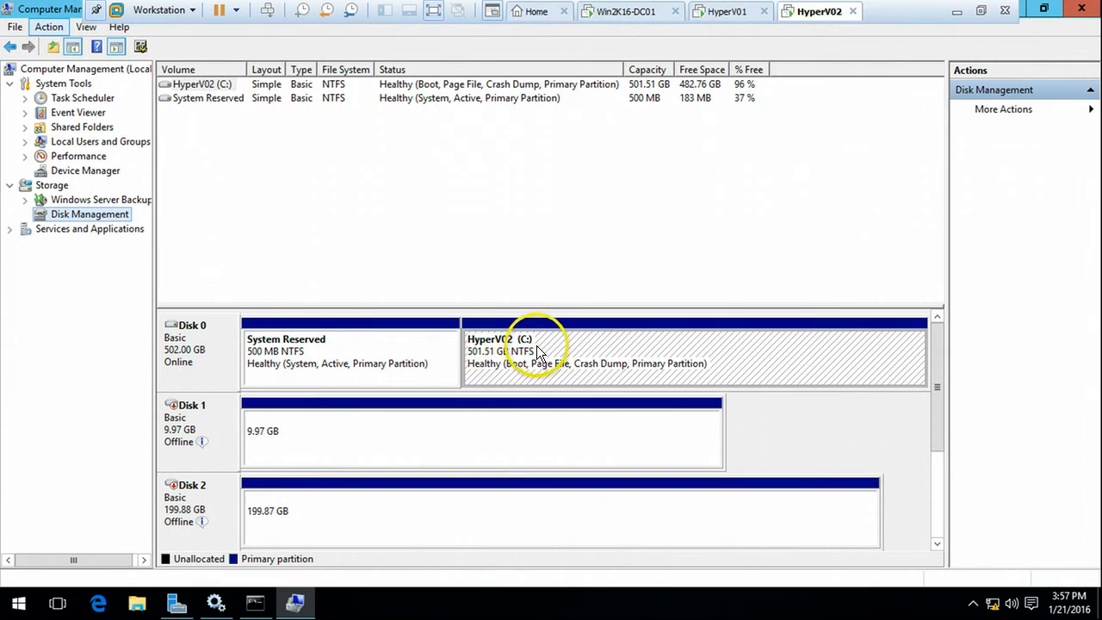
- Check the drives listed under This PC in File Explorer on HyperV02 and return to Disk Management
left_click(137, 606)
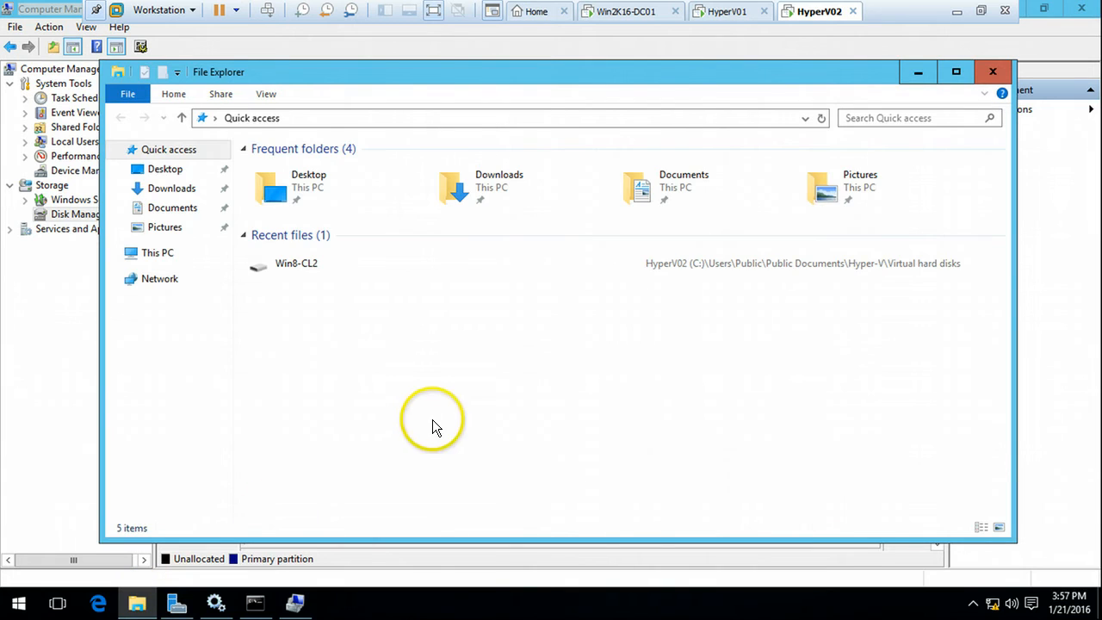
left_click(181, 255)
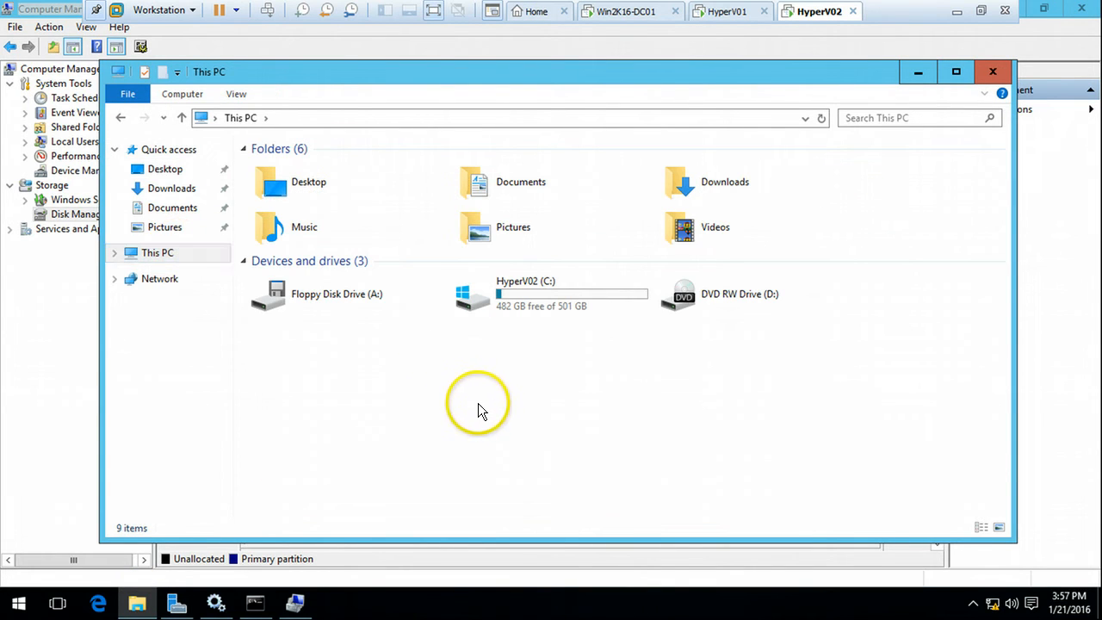
left_click(138, 605)
- Bring Disk 1 and Disk 2 online in Disk Management on HyperV02
right_click(346, 433)
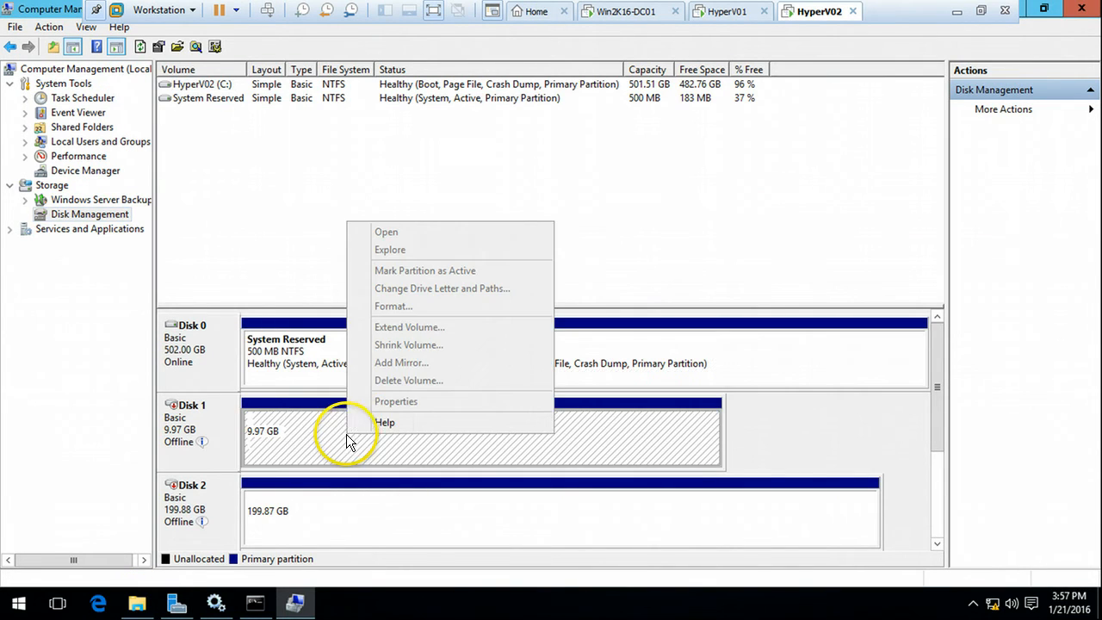
key("Escape")
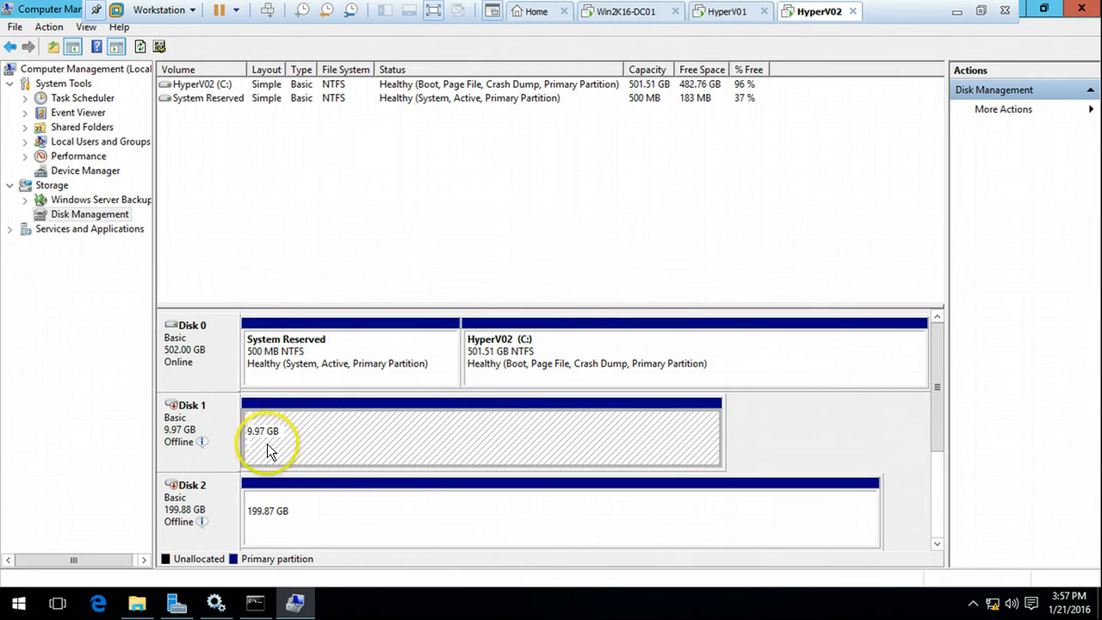
right_click(227, 417)
left_click(261, 429)
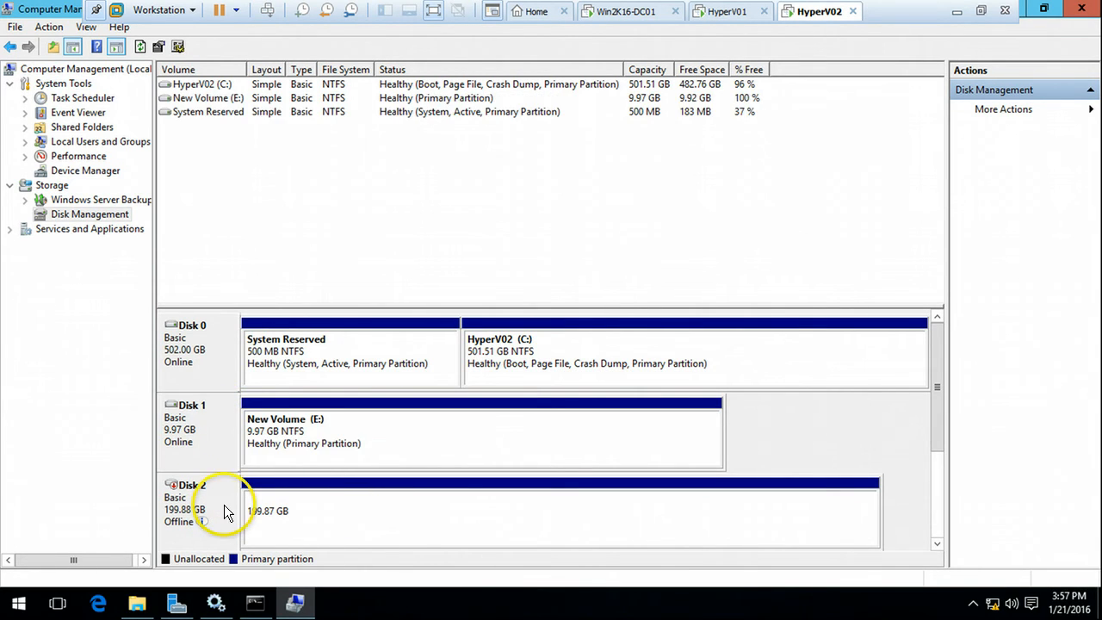
right_click(224, 512)
left_click(261, 514)
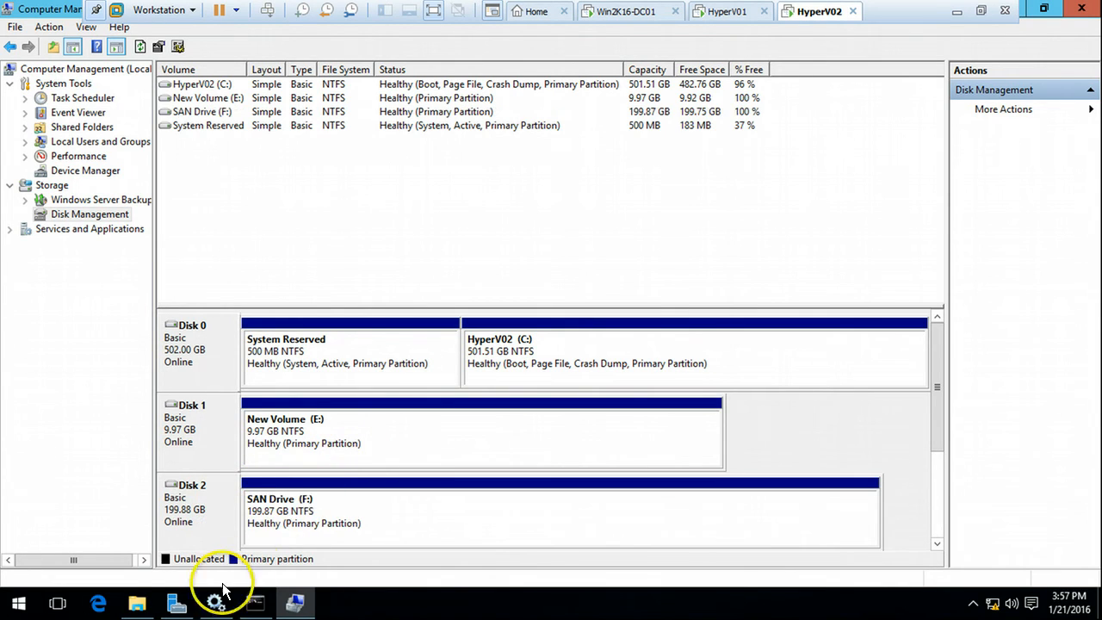
- Refresh This PC in File Explorer on HyperV02 and check the New Volume (E:) and SAN Drive (F:) entries
left_click(137, 602)
right_click(385, 437)
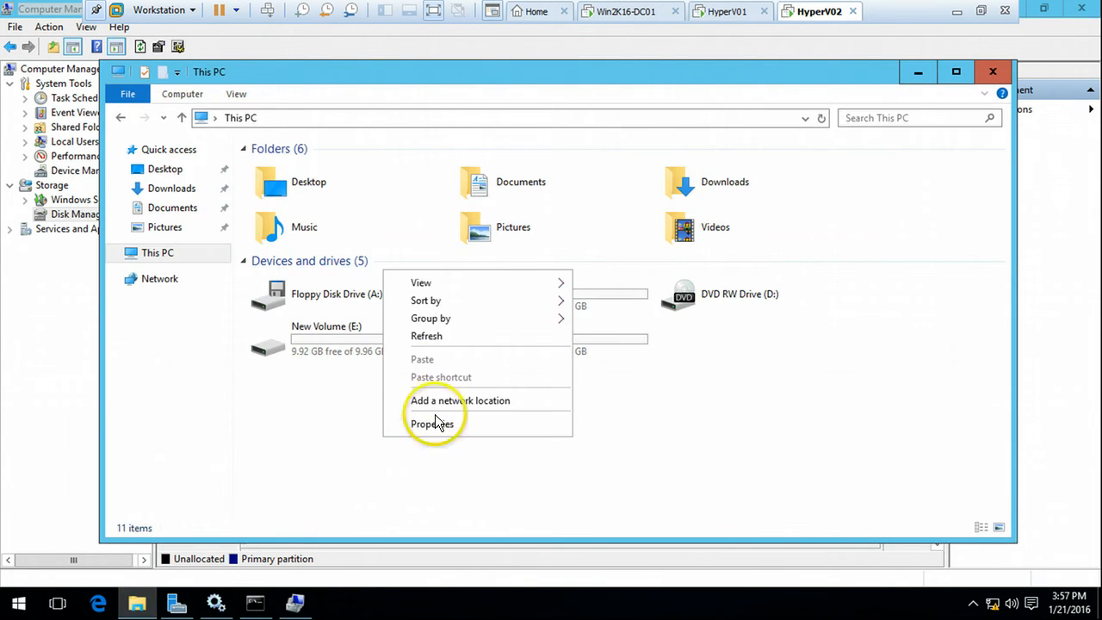
left_click(426, 335)
left_click(344, 340)
left_click(499, 344)
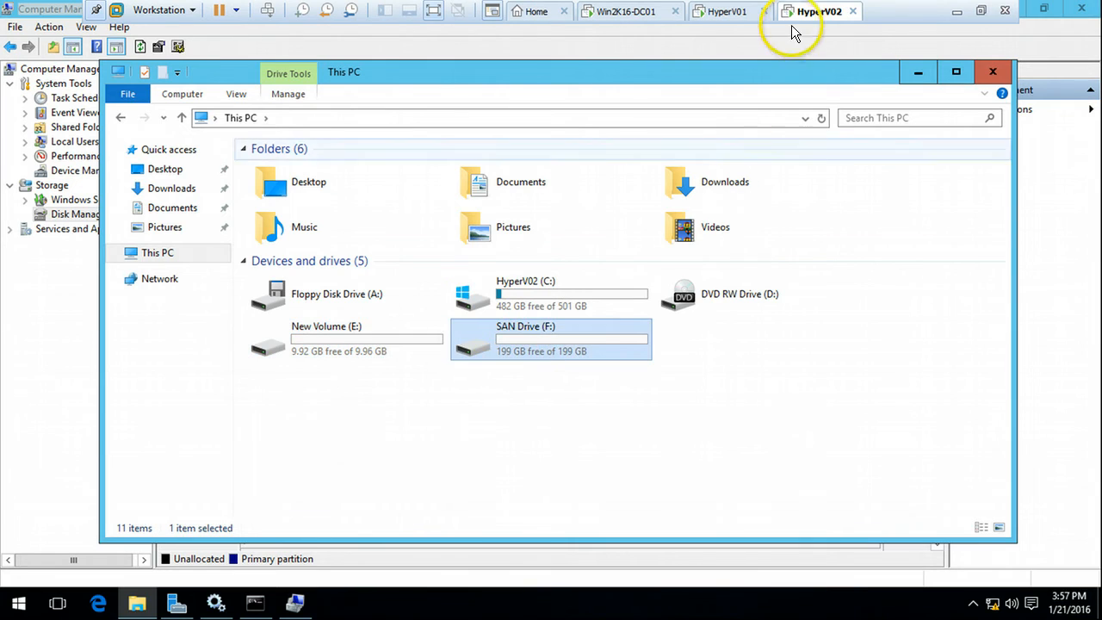
- Switch to HyperV01 and compare its drives under This PC with those on HyperV02
left_click(712, 13)
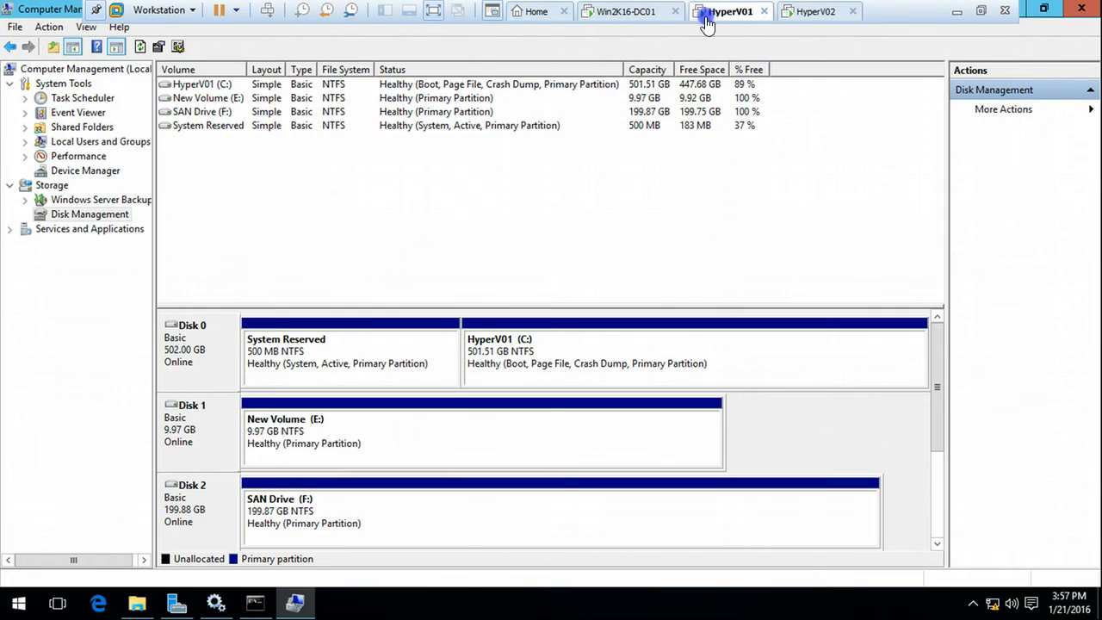
left_click(137, 603)
left_click(397, 483)
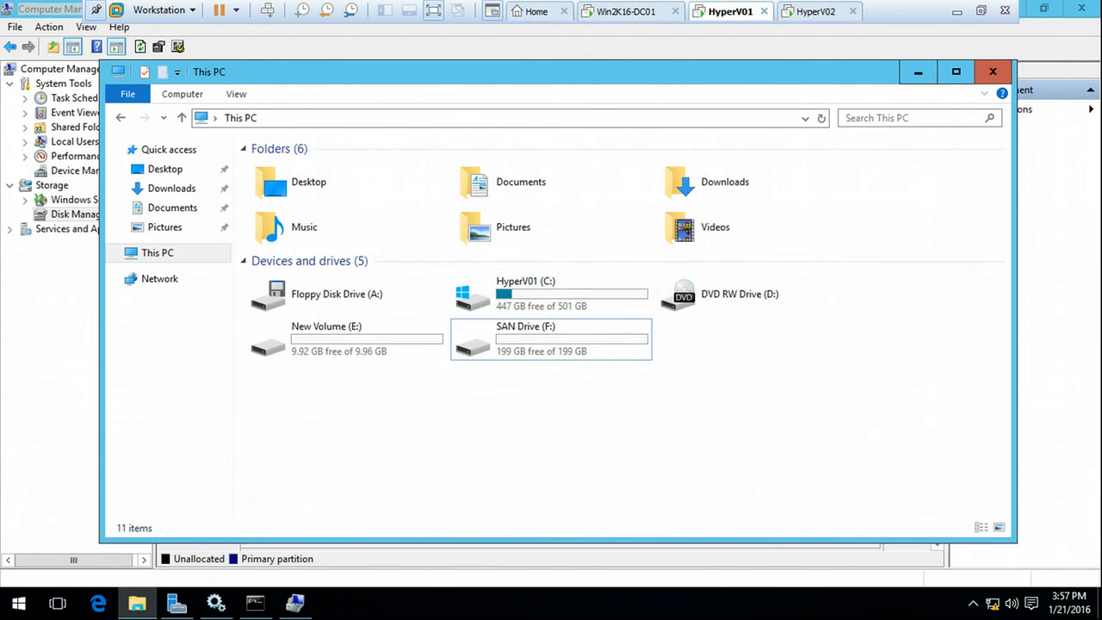
left_click(824, 15)
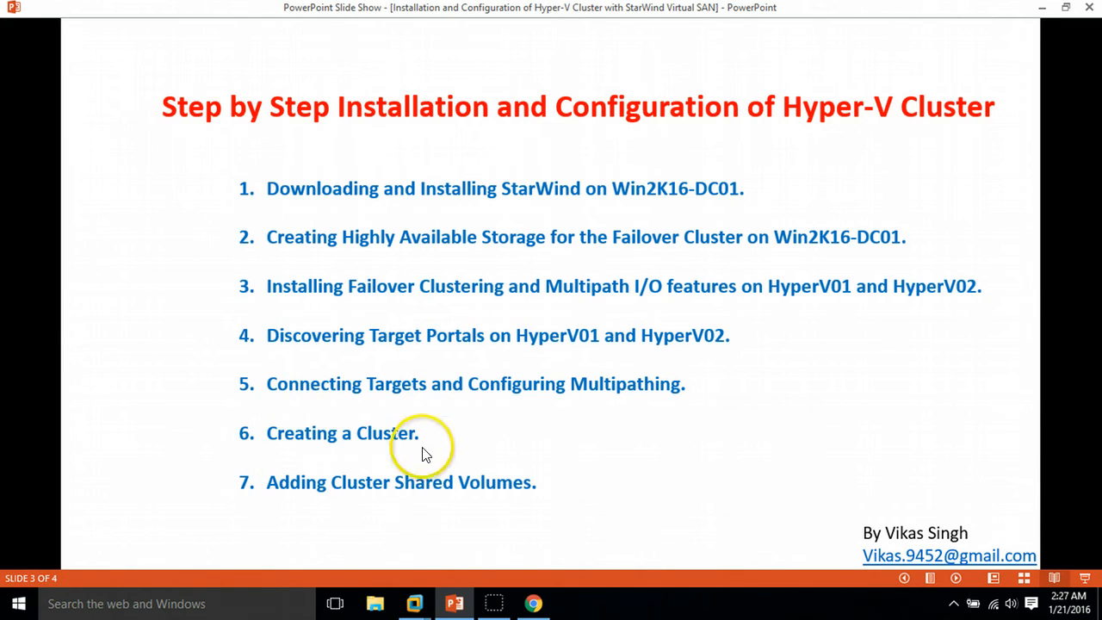
- Return to the HyperV01 machine, minimize File Explorer and close Computer Management
mouse_move(412, 604)
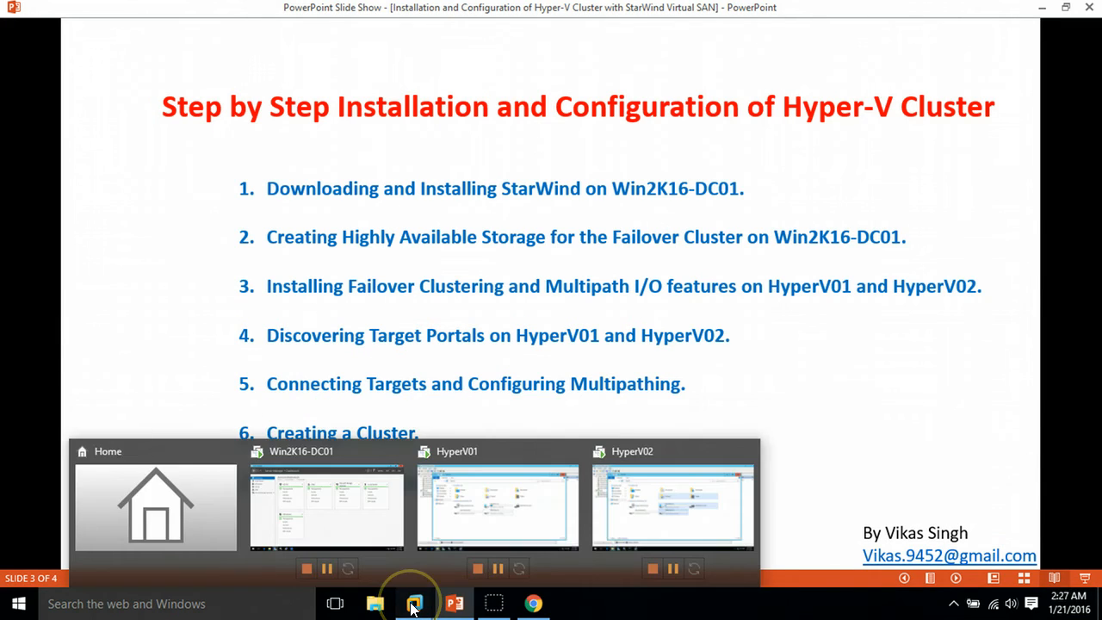
left_click(484, 540)
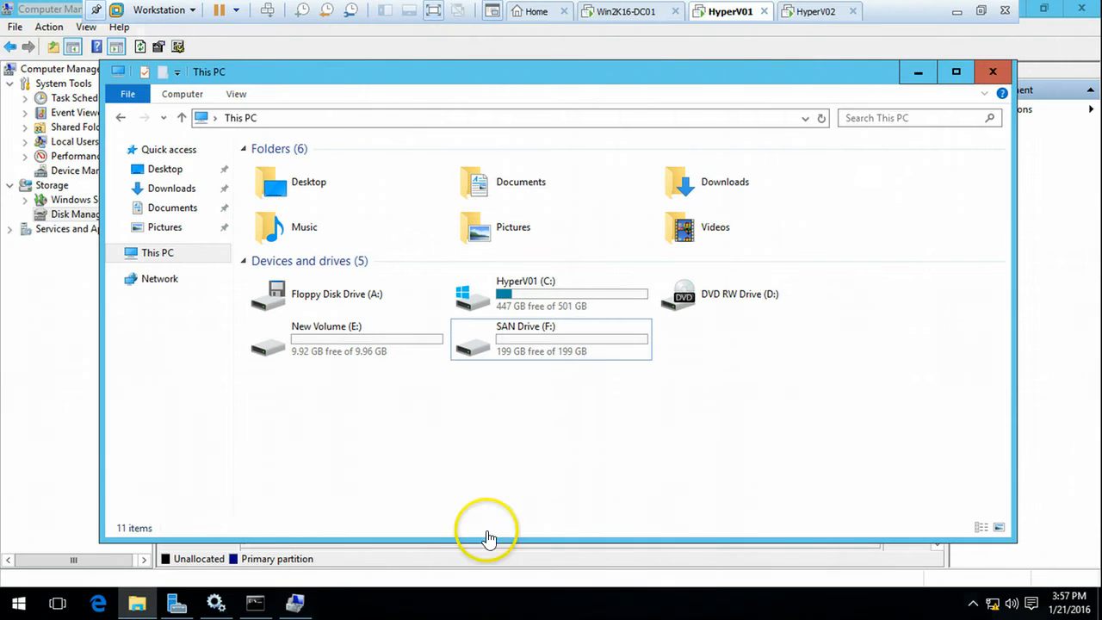
left_click(918, 71)
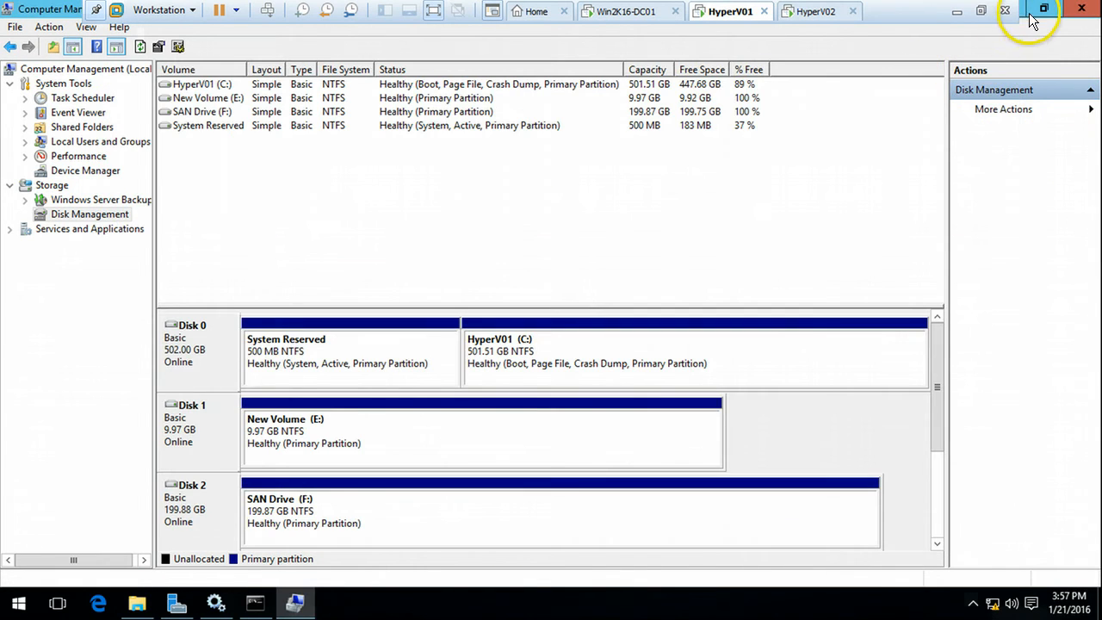
left_click(1080, 8)
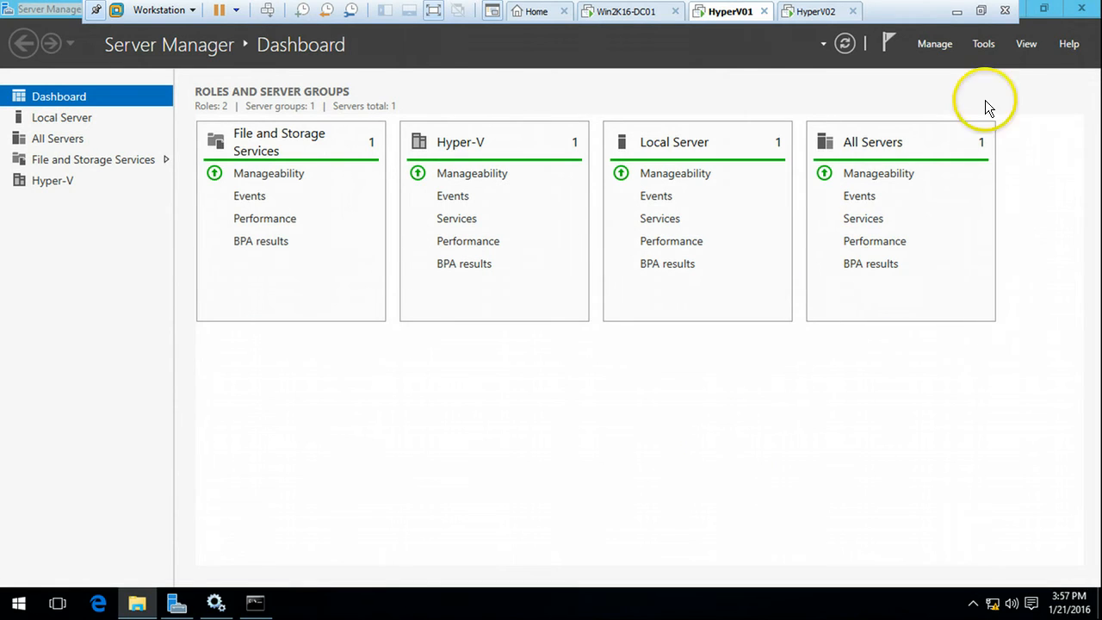
- Open Failover Cluster Manager from Server Manager on HyperV01 and close the leftover Command Prompt window
left_click(988, 48)
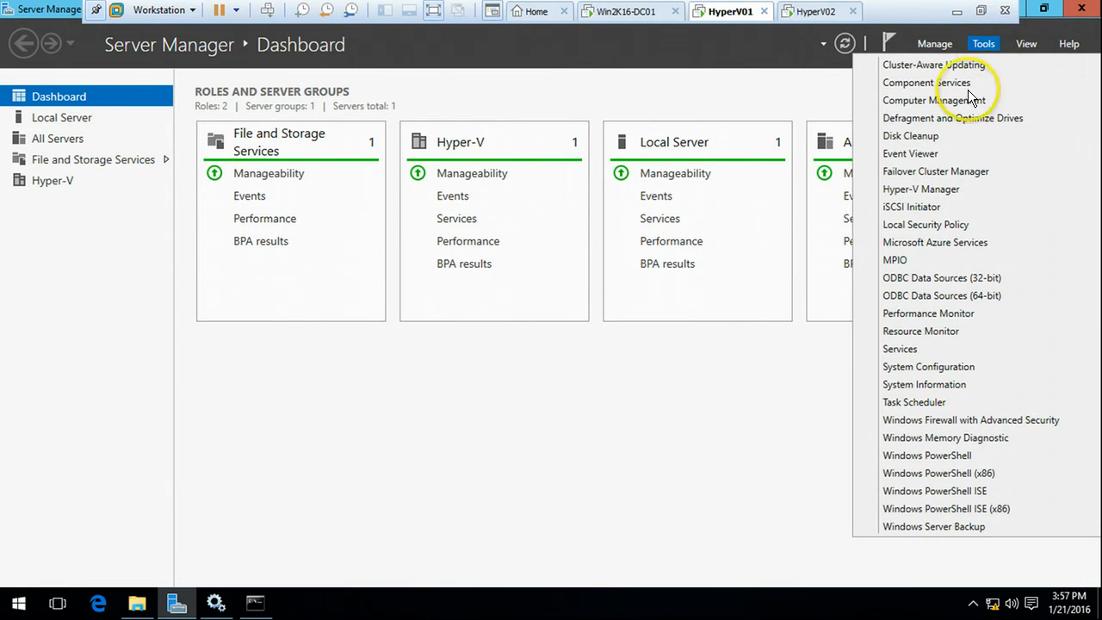
left_click(939, 170)
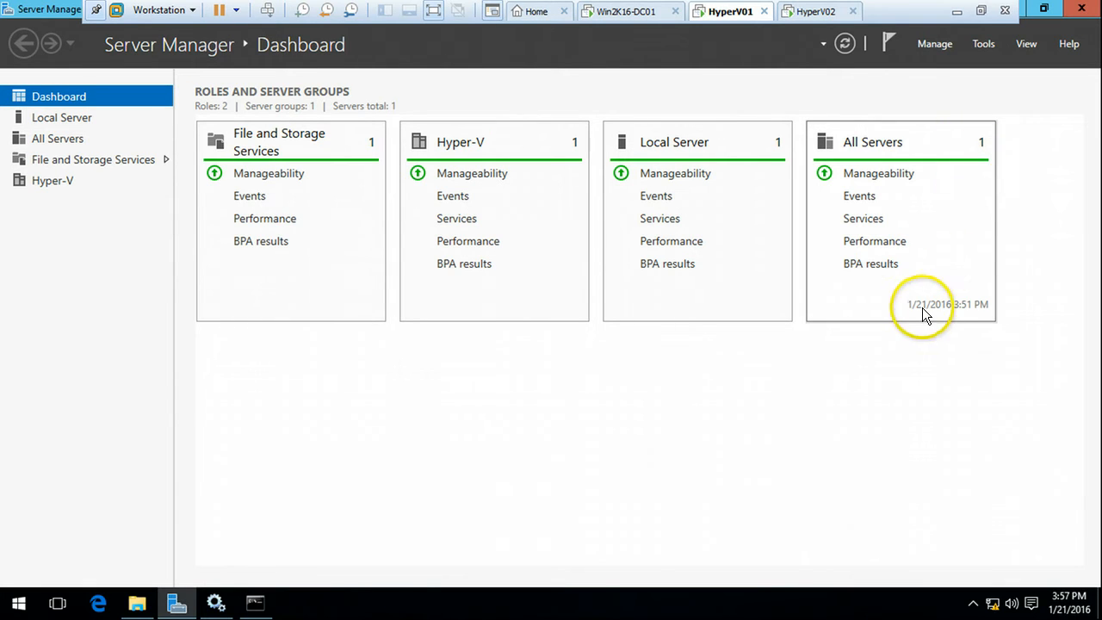
left_click(175, 604)
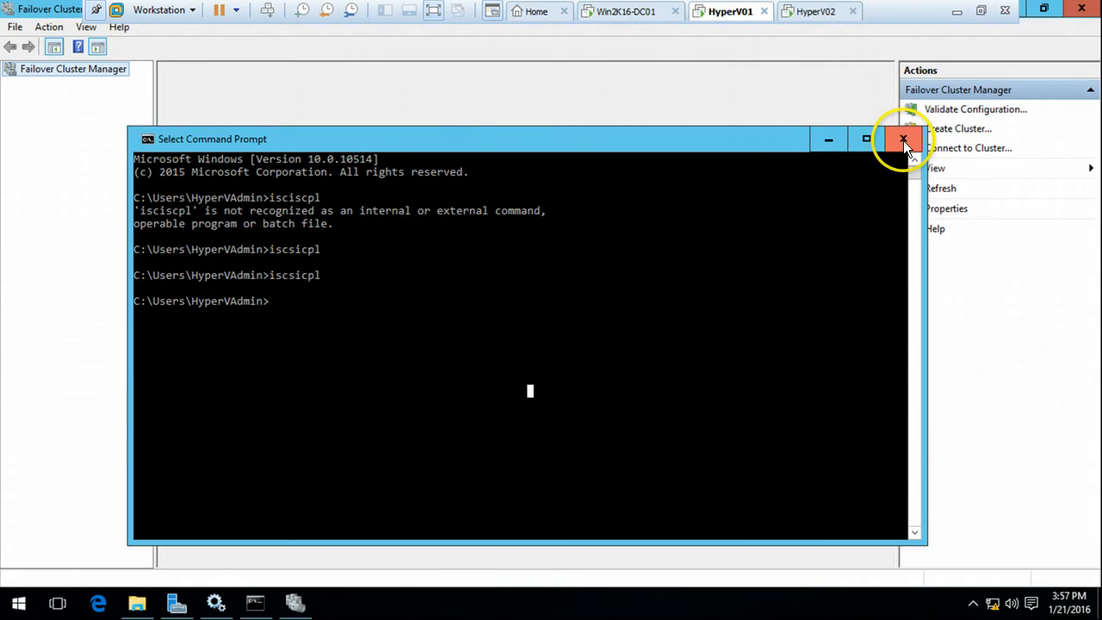
left_click(901, 140)
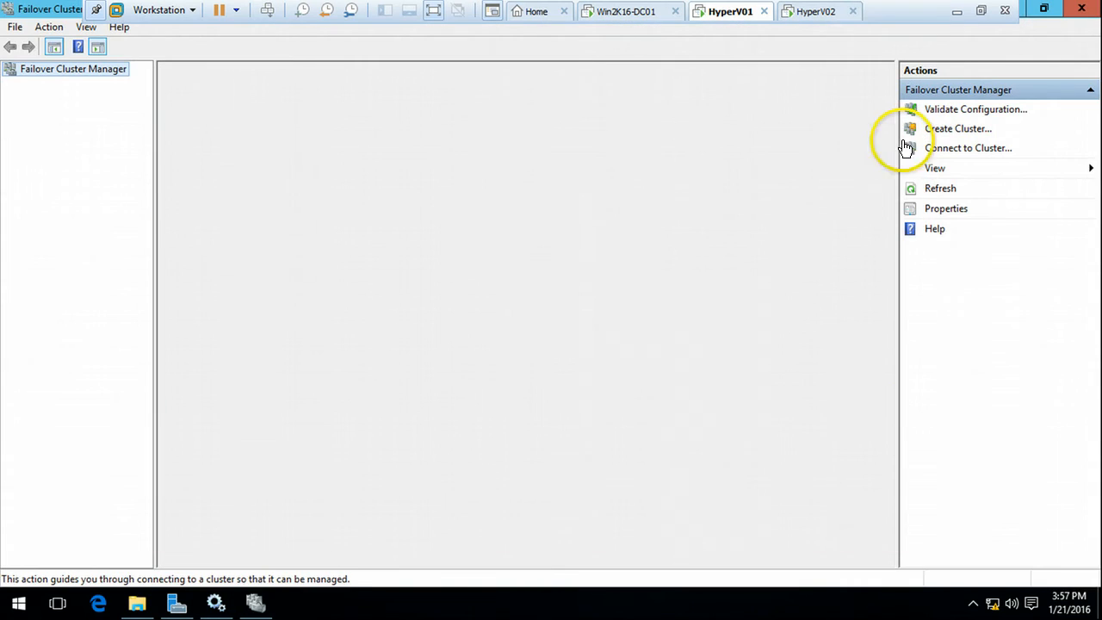
- Launch the Validate a Configuration Wizard in Failover Cluster Manager and continue past its introduction page
left_click(955, 117)
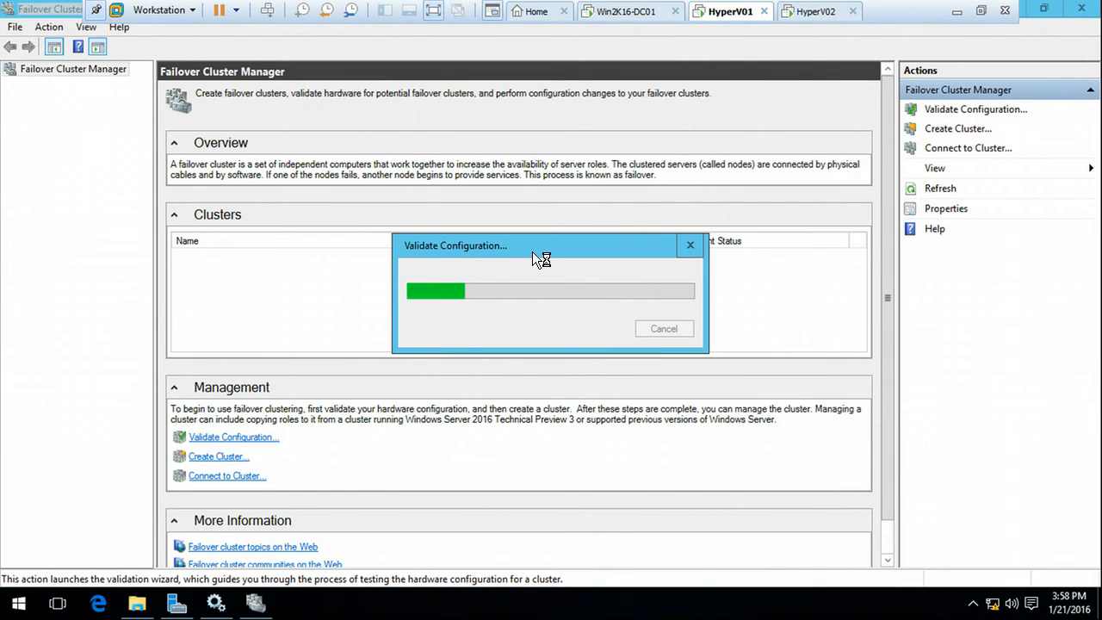
mouse_move(542, 246)
left_mouse_down()
mouse_move(537, 202)
mouse_move(527, 262)
left_mouse_up()
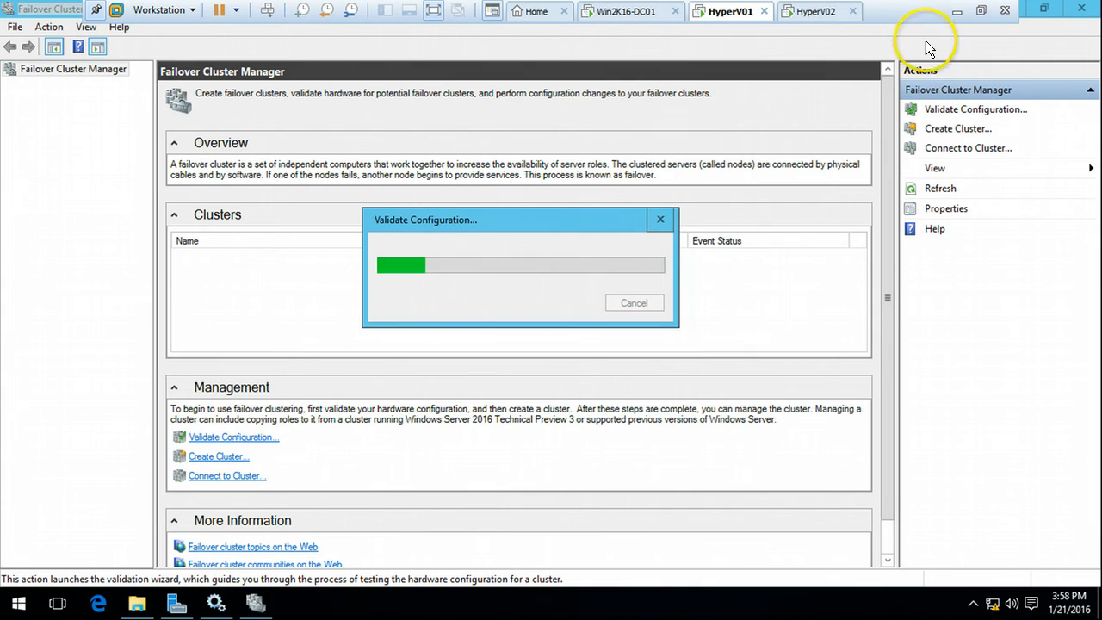
left_click(955, 11)
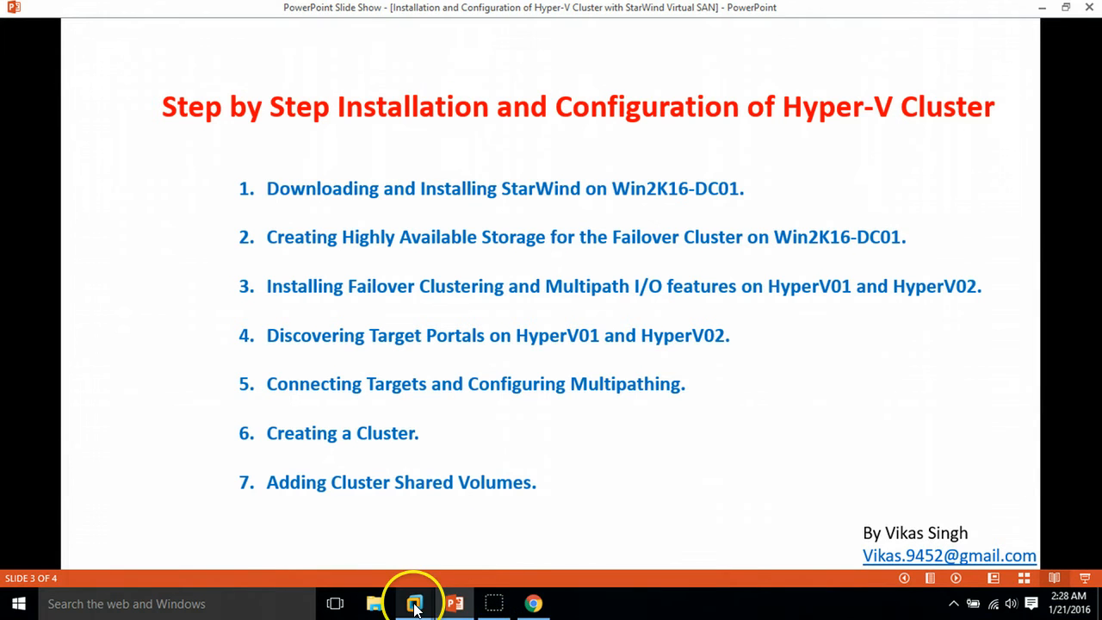
mouse_move(413, 603)
left_click(498, 508)
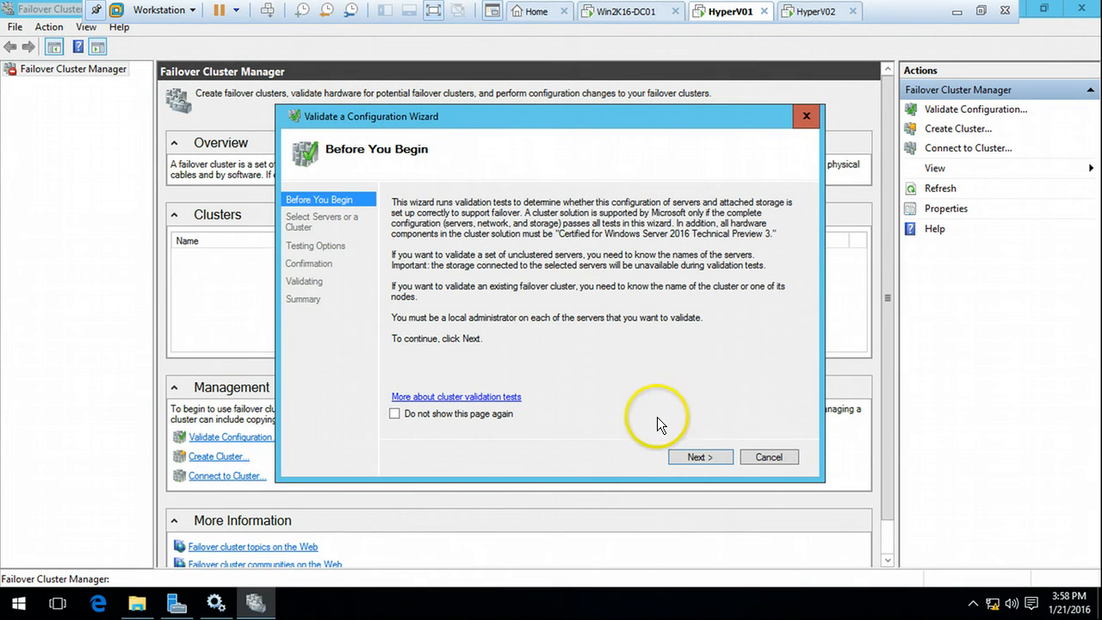
left_click(701, 457)
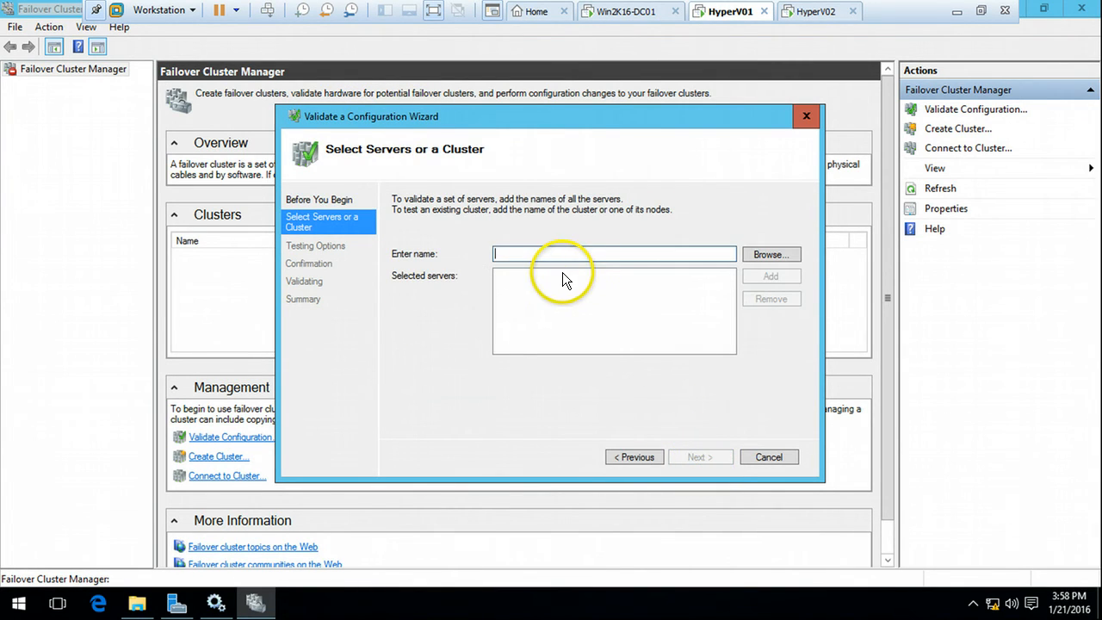
- Find computers matching "Hyper" in the domain and add both HYPERV01 and HYPERV02 as the servers to validate
left_click(765, 254)
type("Hyper")
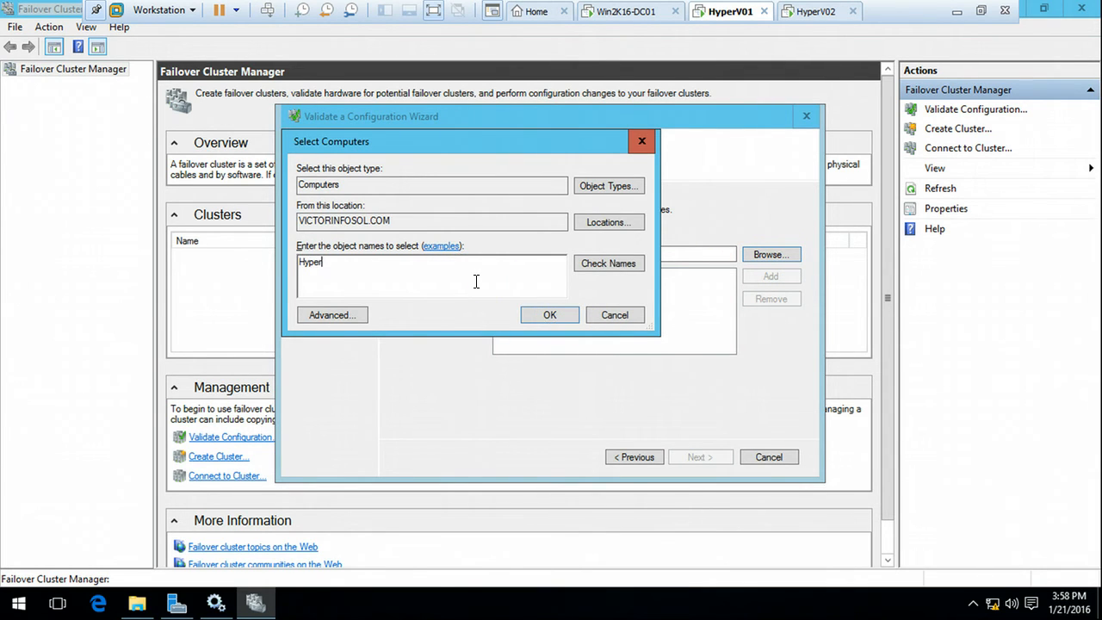
left_click(612, 265)
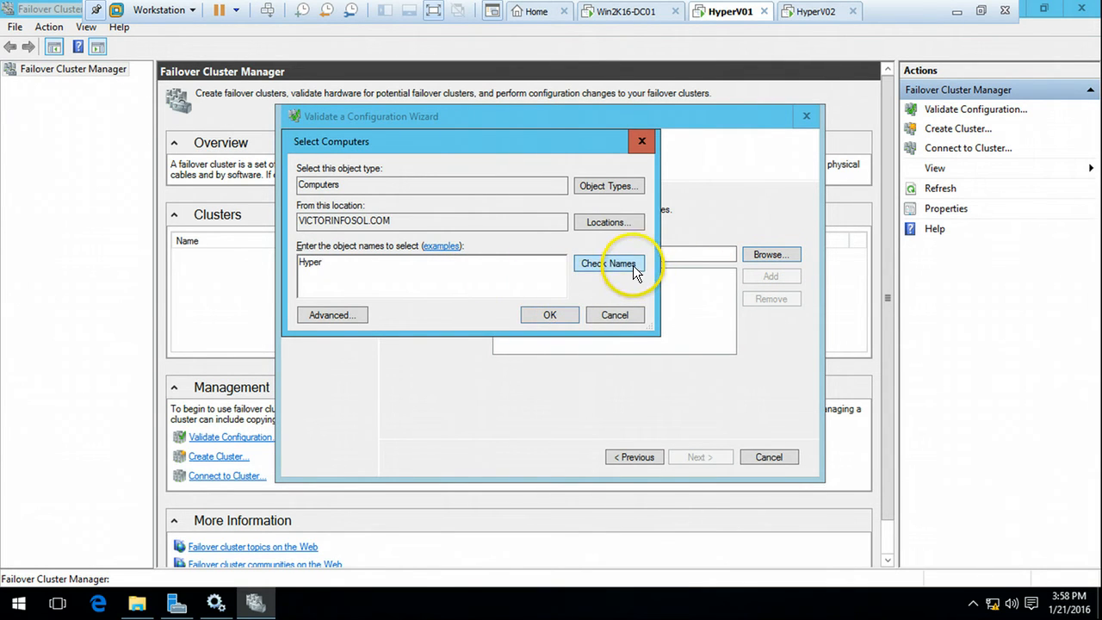
left_click(370, 263)
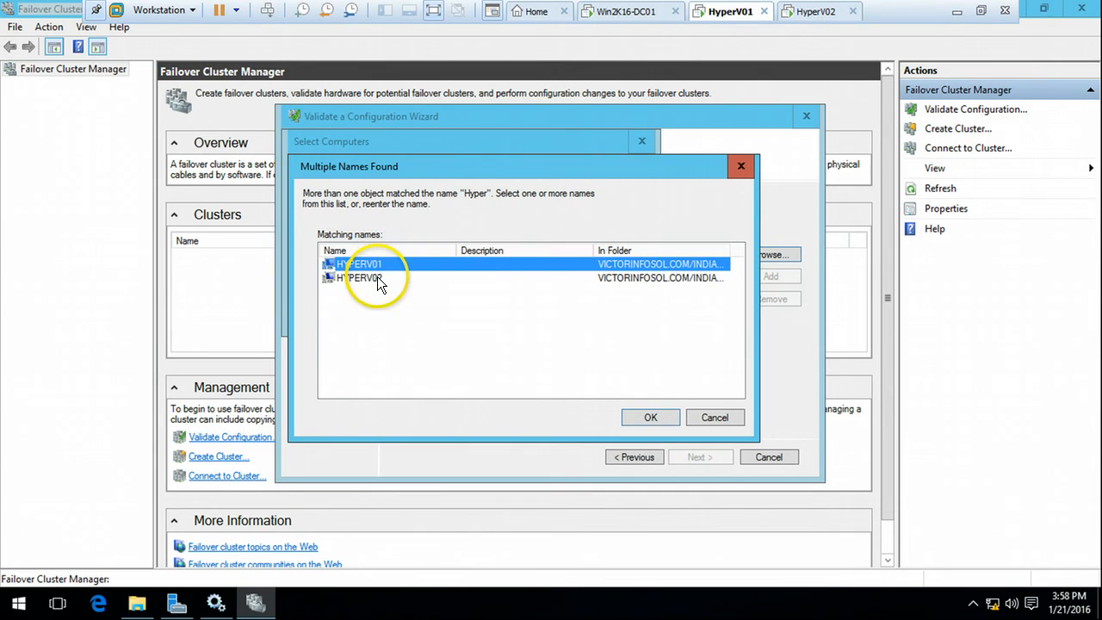
left_click(366, 277, "ctrl")
left_click(649, 417)
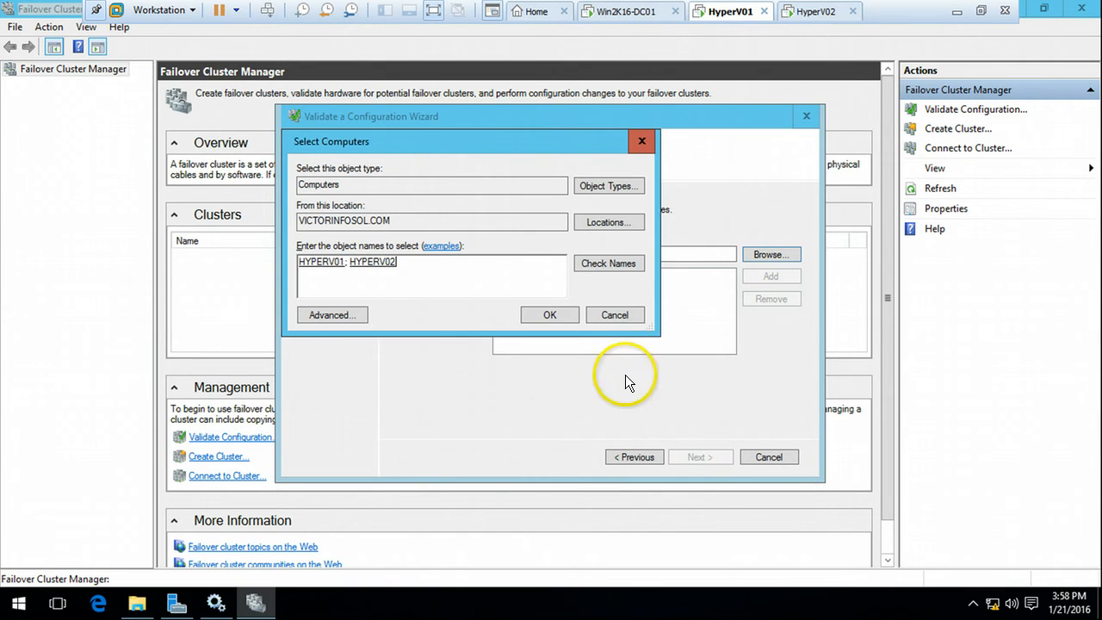
left_click(549, 314)
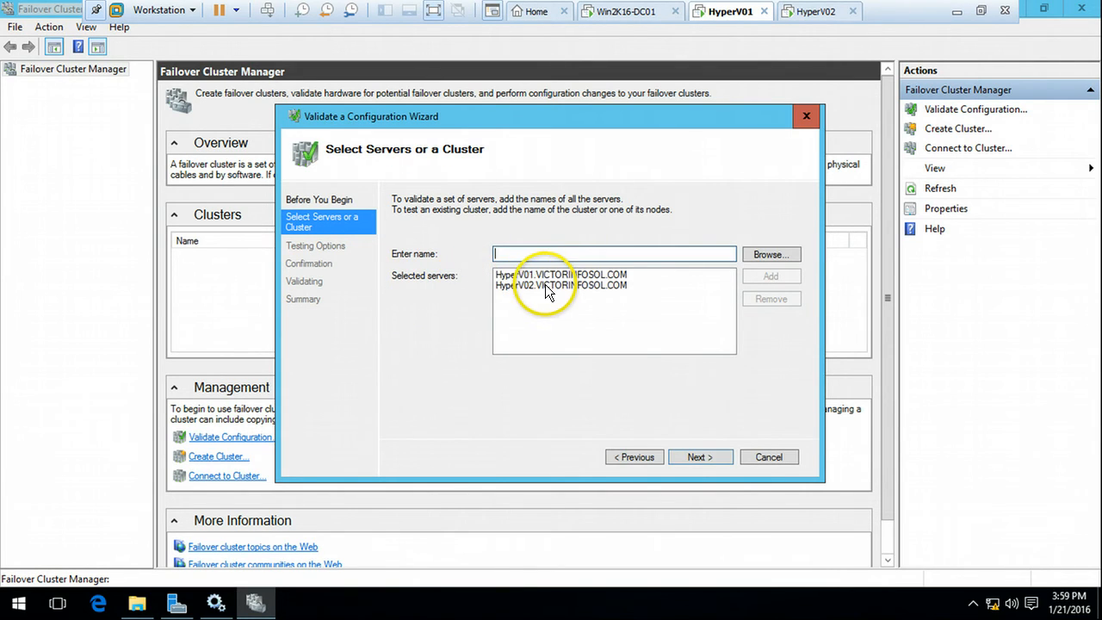
left_click(558, 274)
left_click(561, 284)
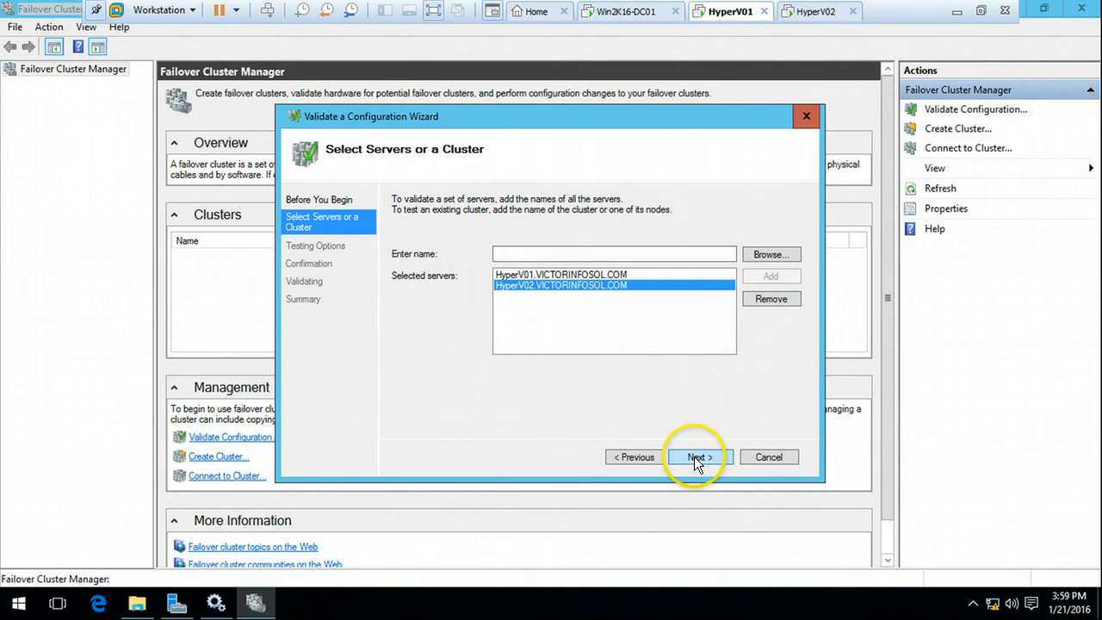
left_click(696, 456)
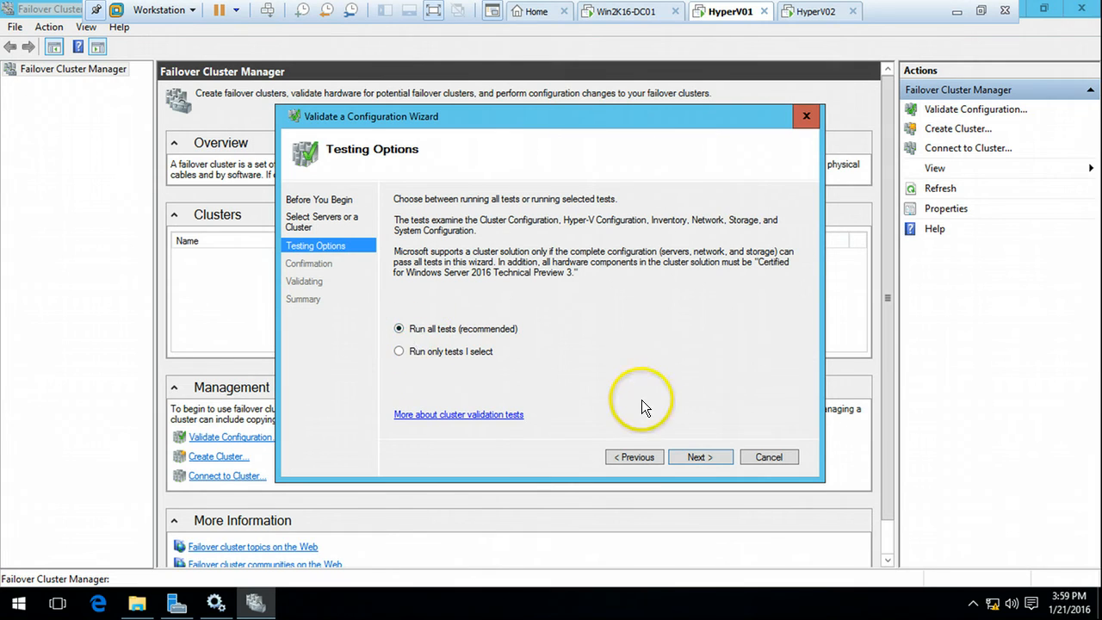
- Choose to run all tests, review the list on the confirmation page and start the cluster validation
left_click(700, 456)
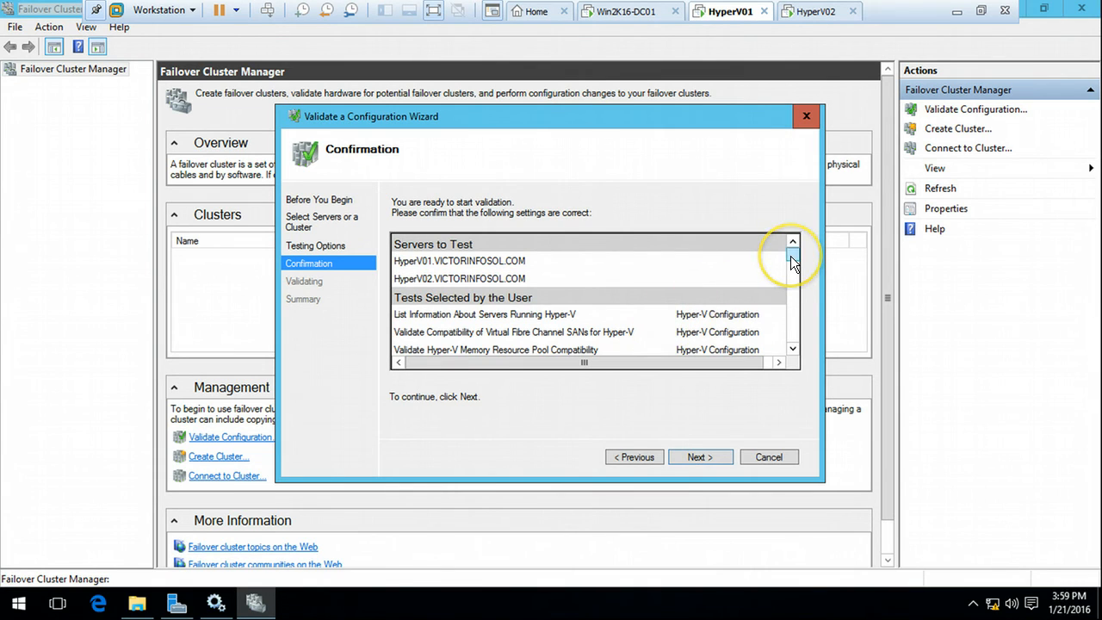
left_click_drag(793, 263, 781, 352)
left_click(699, 456)
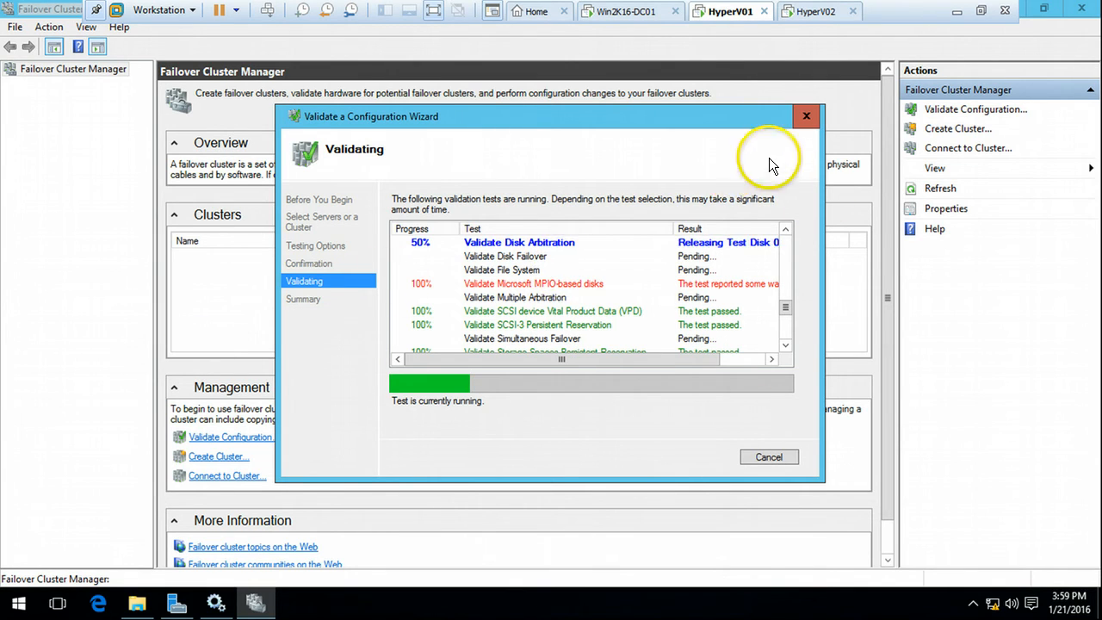
- Monitor the validation on HyperV01, exit the virtual machine's full-screen view and review the wizard's summary results
left_click(955, 10)
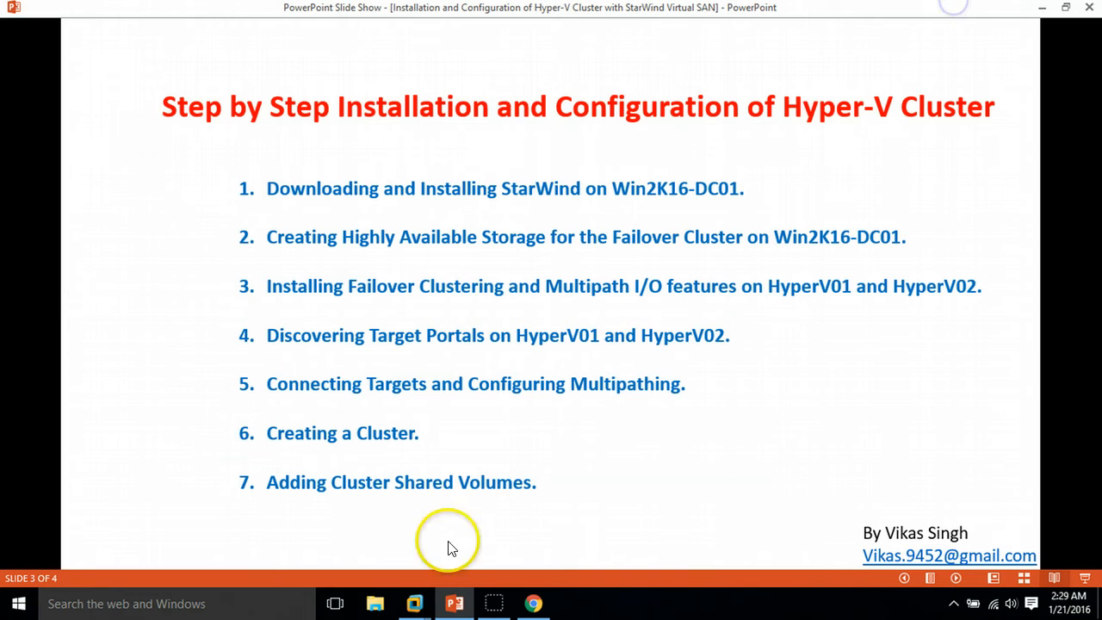
mouse_move(417, 602)
left_click(520, 511)
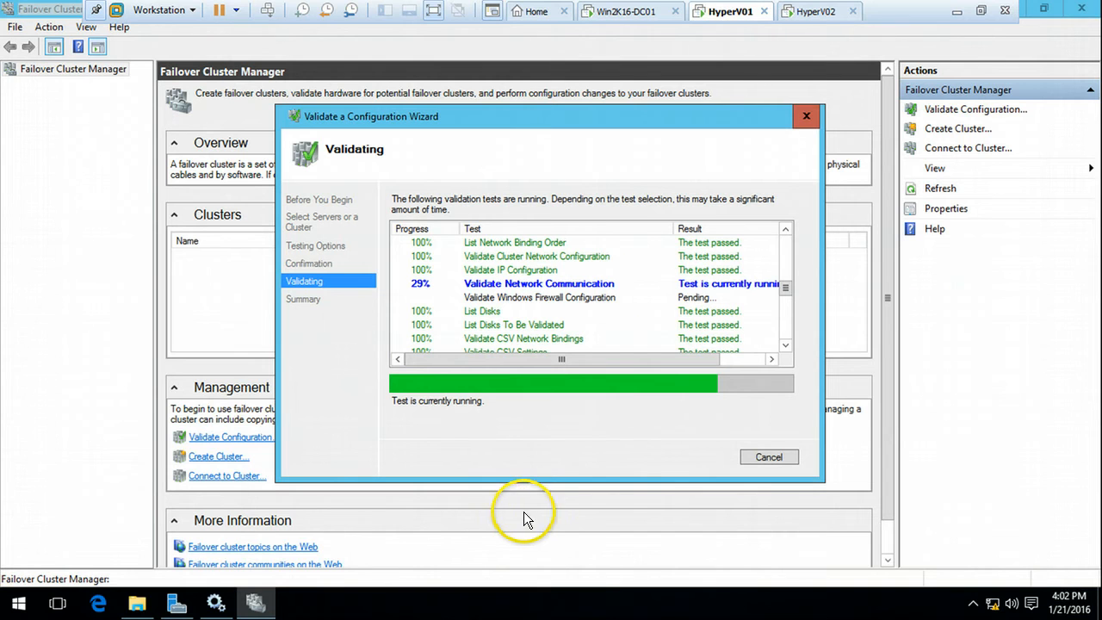
left_click(435, 12)
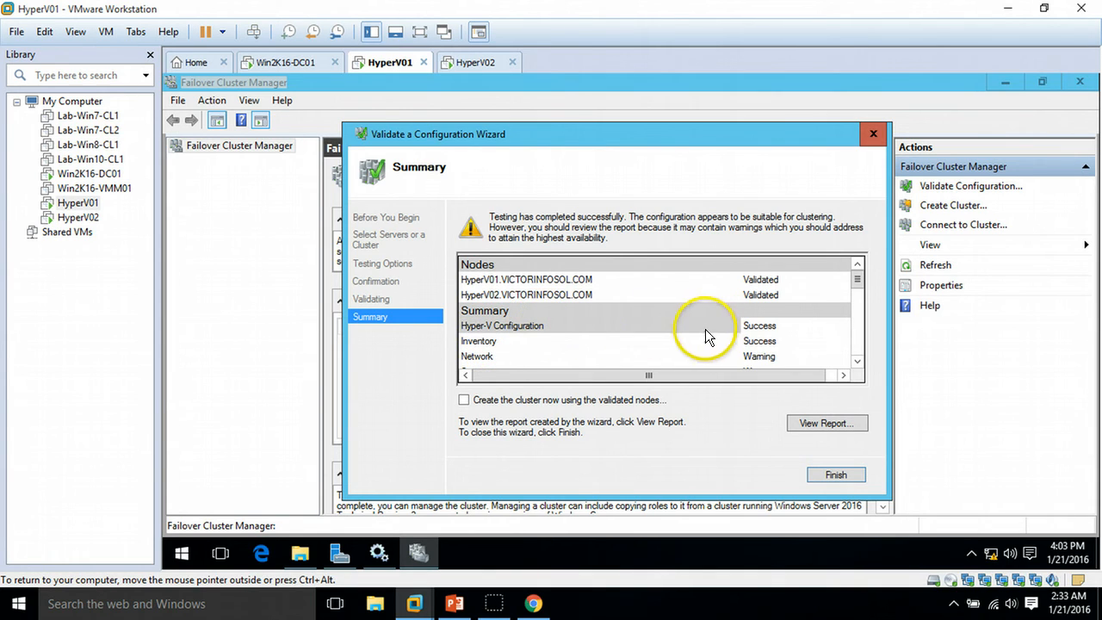
left_click(857, 361)
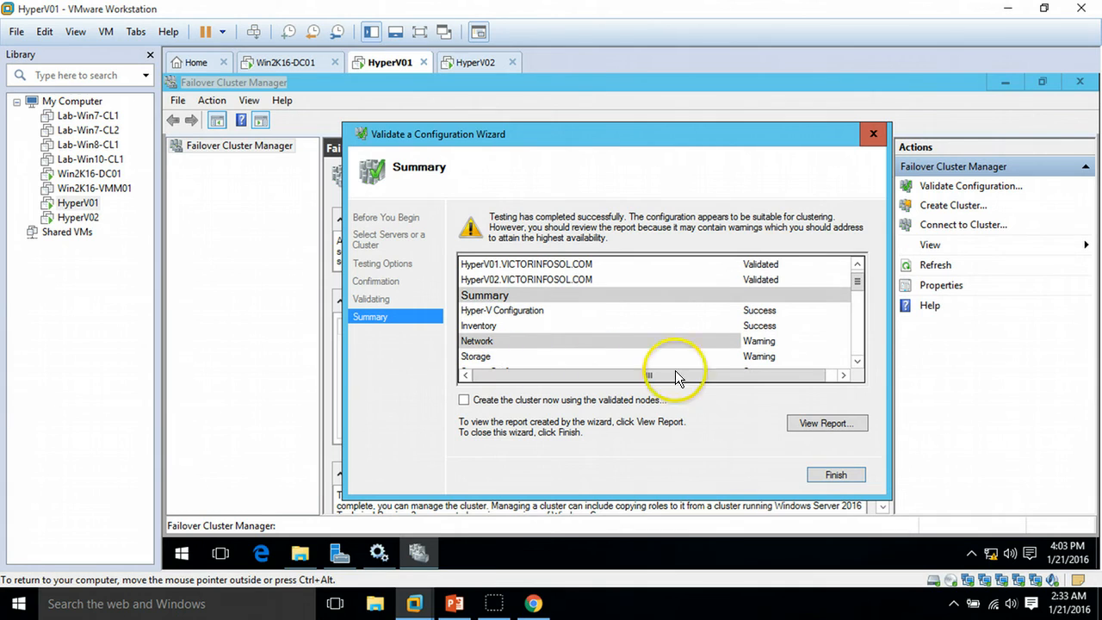
- Review the validation summary, choose to create the cluster now using the validated nodes, and continue past the Create Cluster Wizard's introduction
scroll(862, 360, "down", 6)
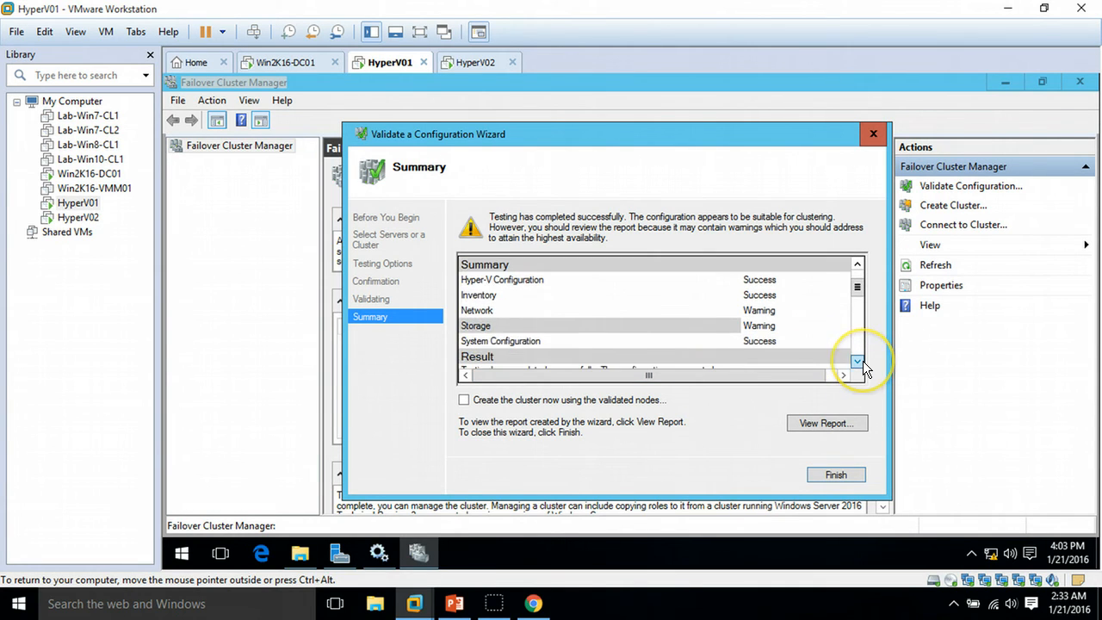
scroll(862, 360, "down", 4)
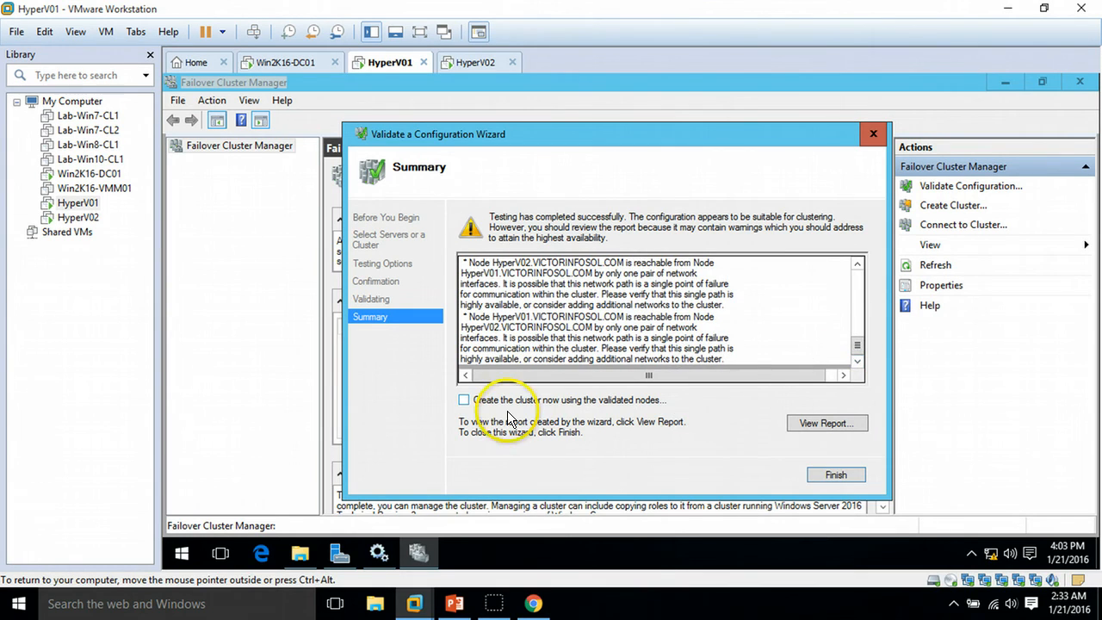
left_click(464, 401)
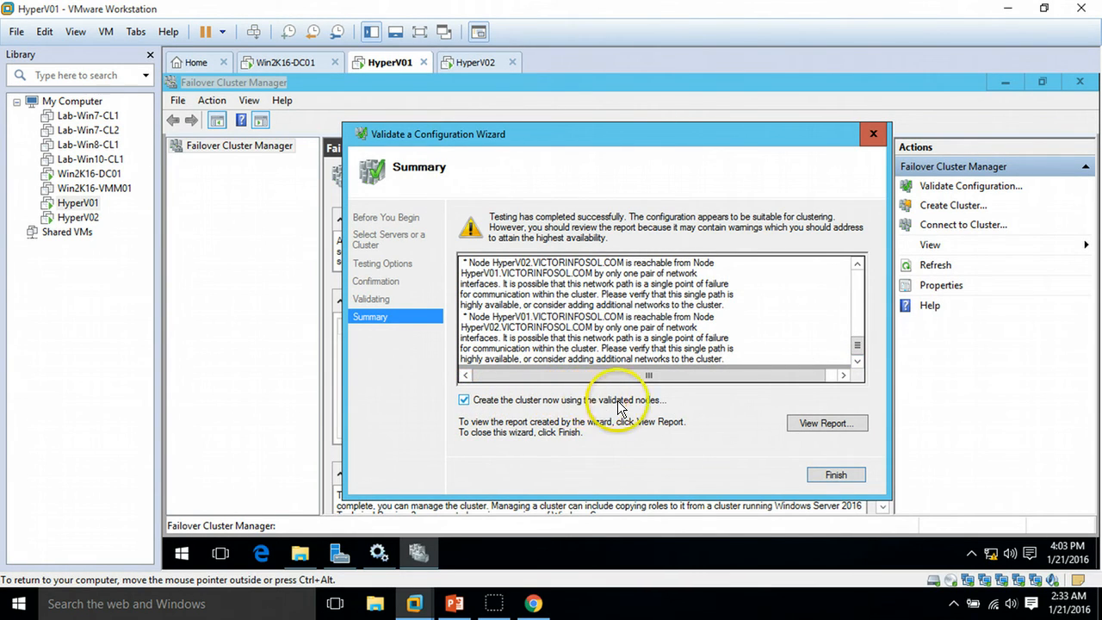
left_click(835, 474)
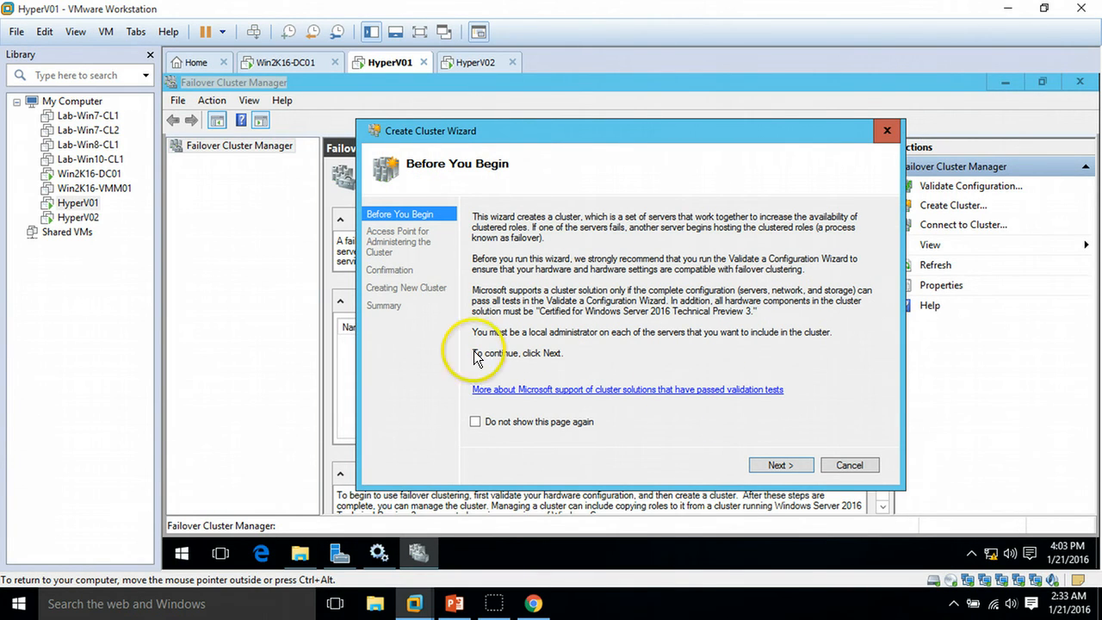
left_click(784, 464)
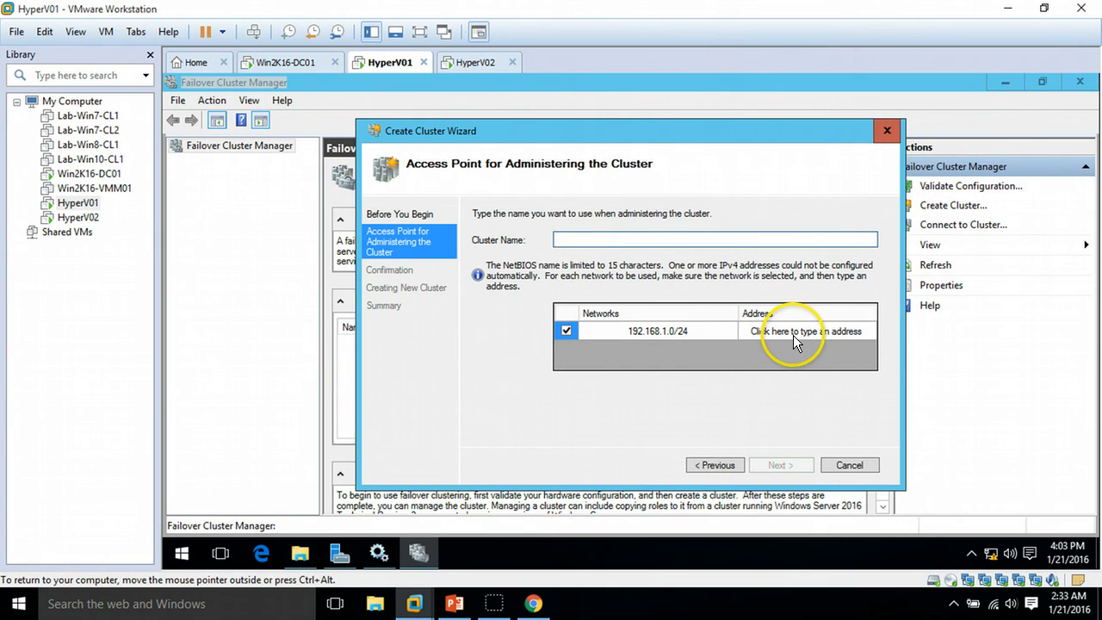
- Set the cluster address to 192.168.1.230 and the cluster name to Prod-HyperV, and try to continue the wizard
left_click(793, 335)
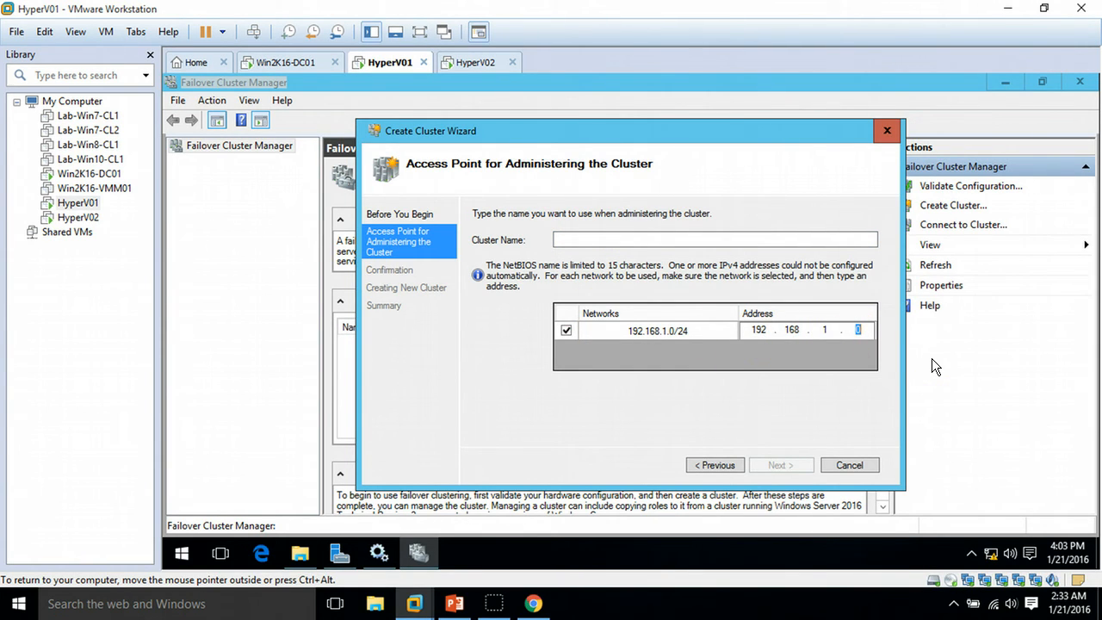
type("230")
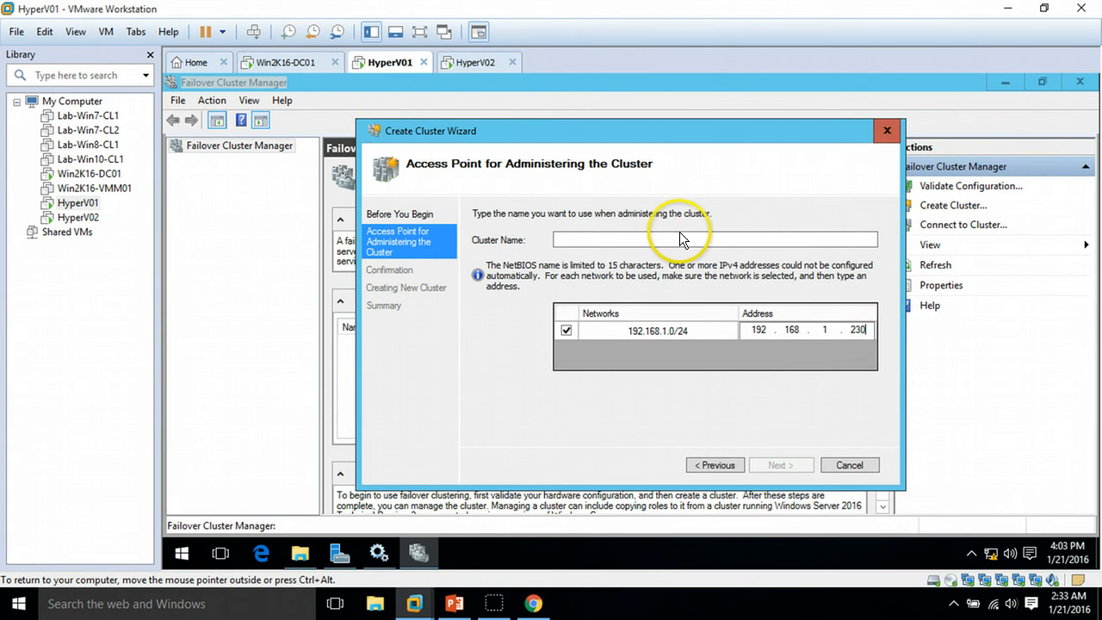
left_click(679, 239)
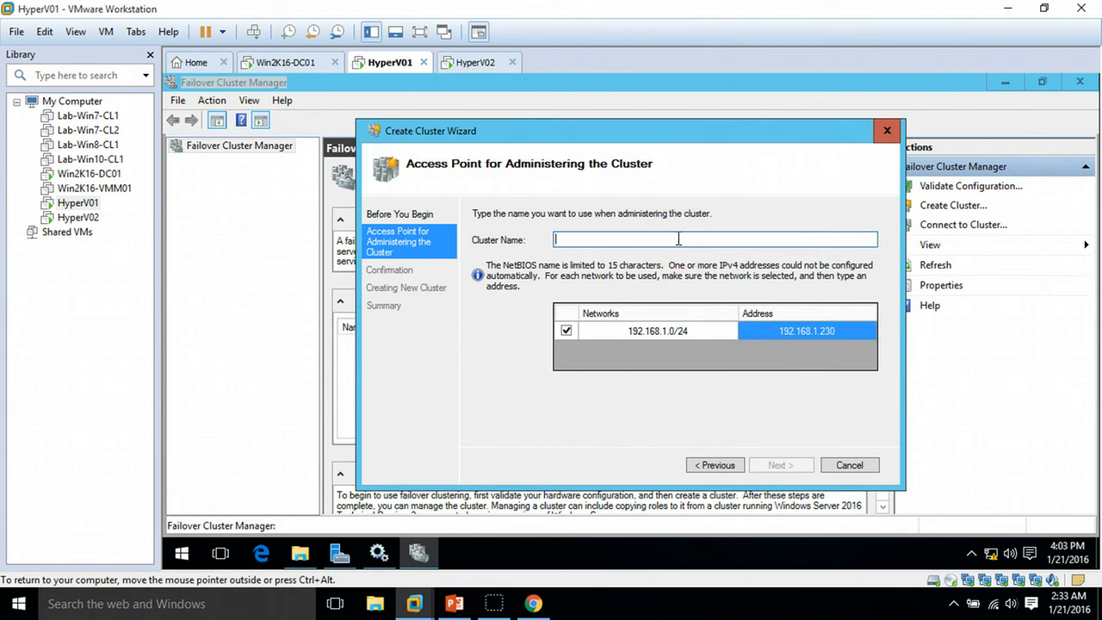
type("Pr")
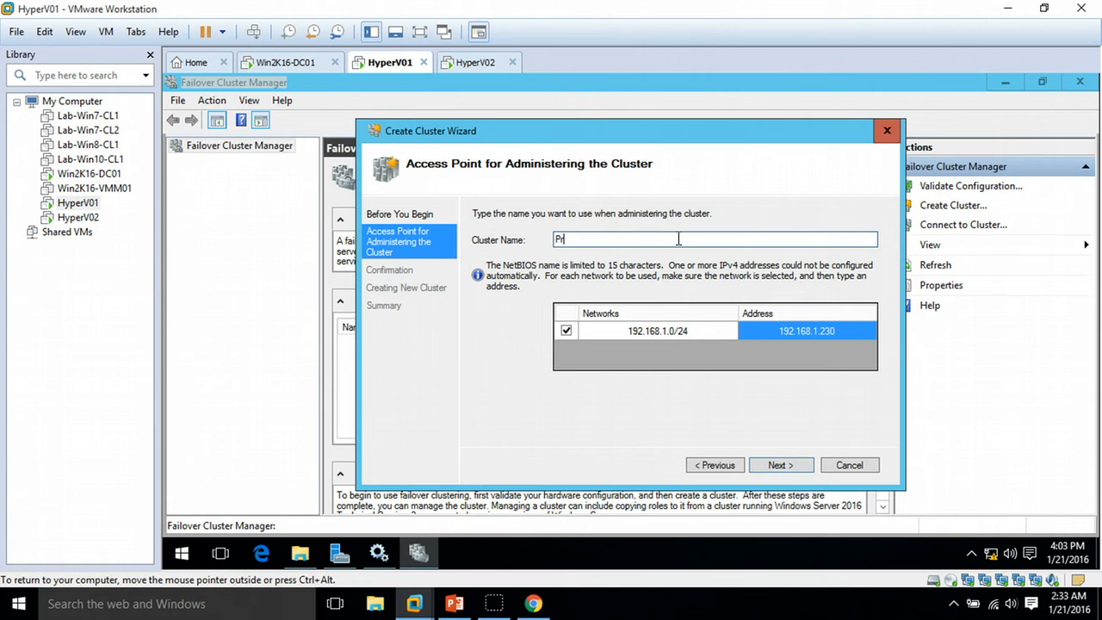
type("od-HyperV")
left_click(783, 462)
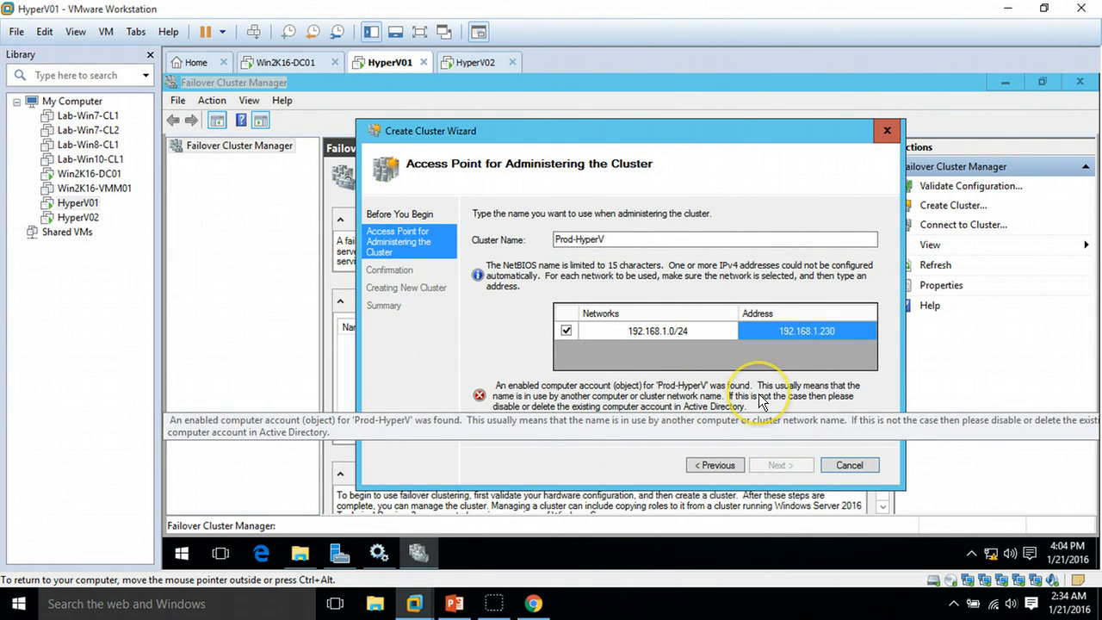
- Change the cluster name to Prod-HyperVCluster and its address to 192.168.1.220, and continue to the confirmation page
left_click(625, 240)
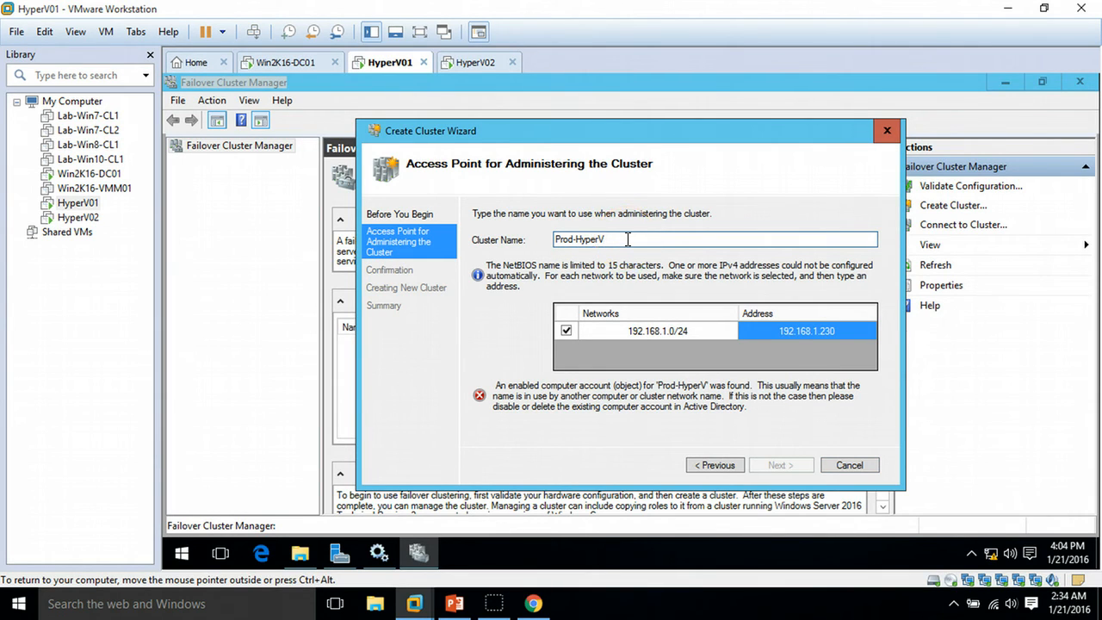
type("Clu")
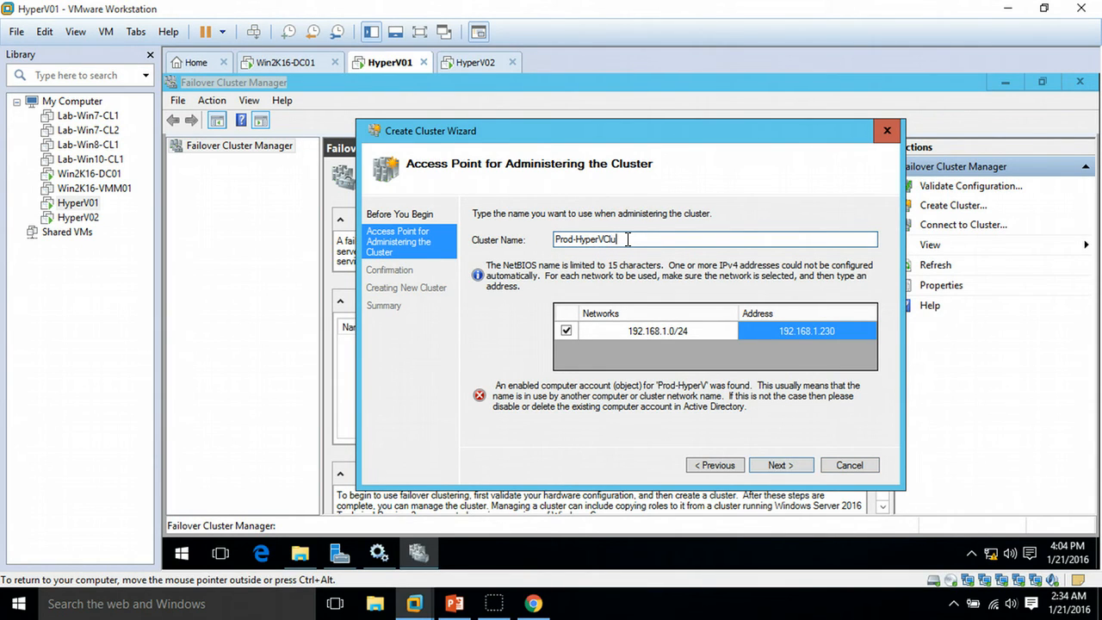
type("ster")
mouse_move(637, 241)
left_mouse_down()
mouse_move(565, 245)
mouse_move(630, 242)
left_mouse_up()
left_click(566, 242)
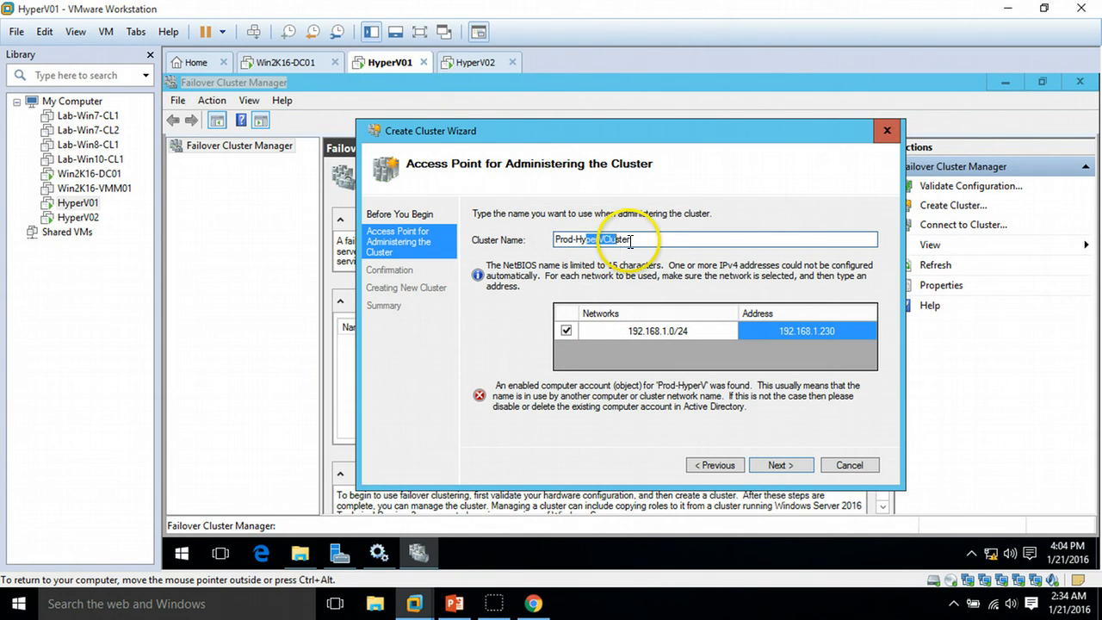
left_click(852, 331)
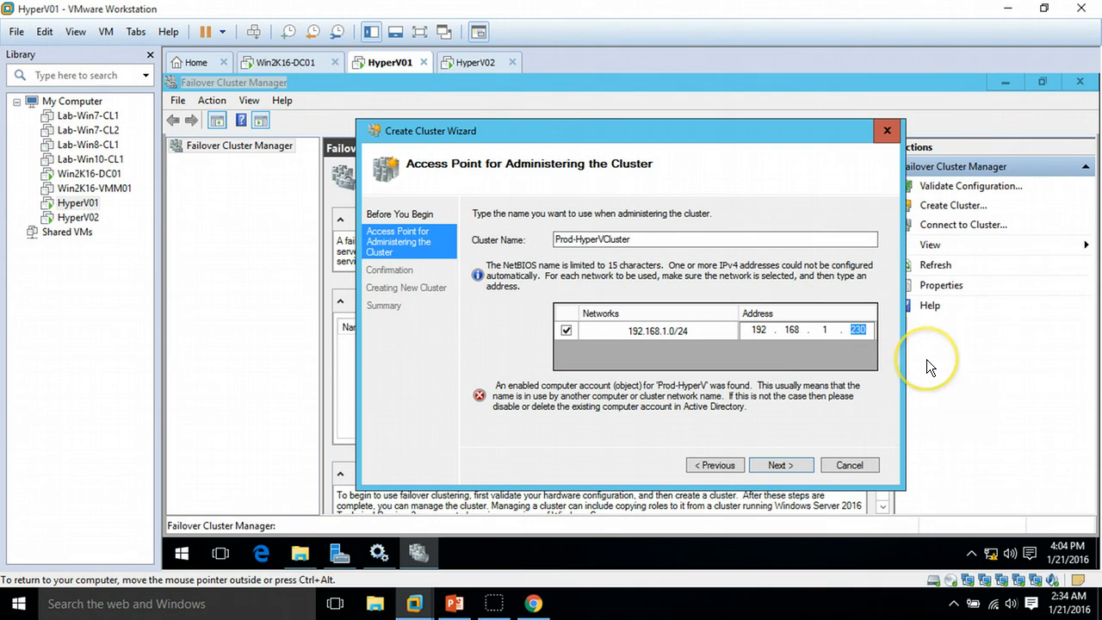
type("220")
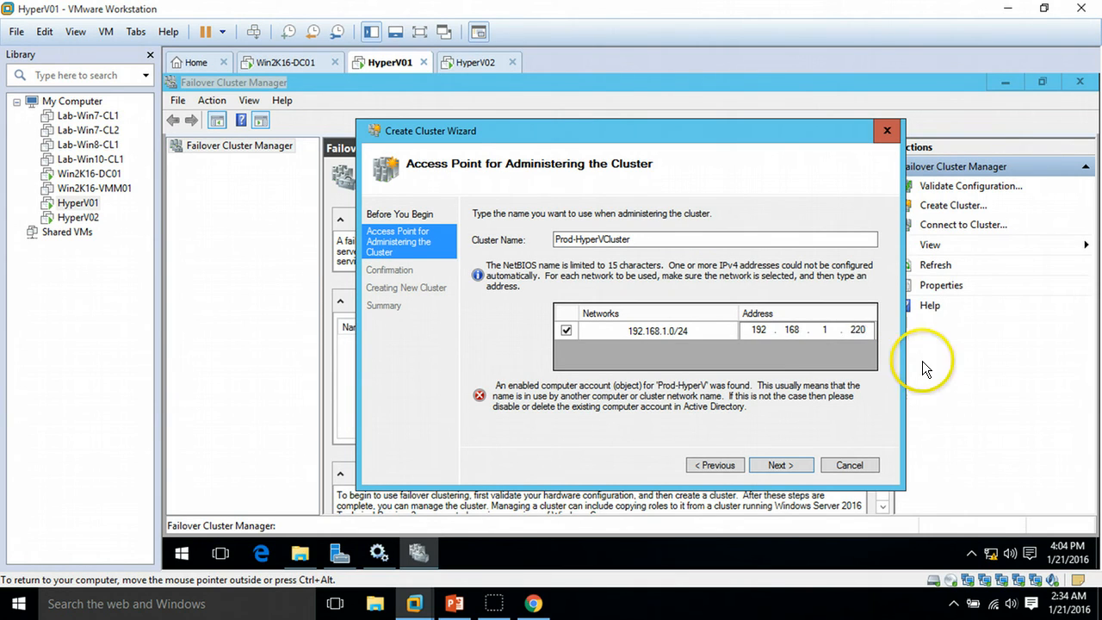
left_click(794, 465)
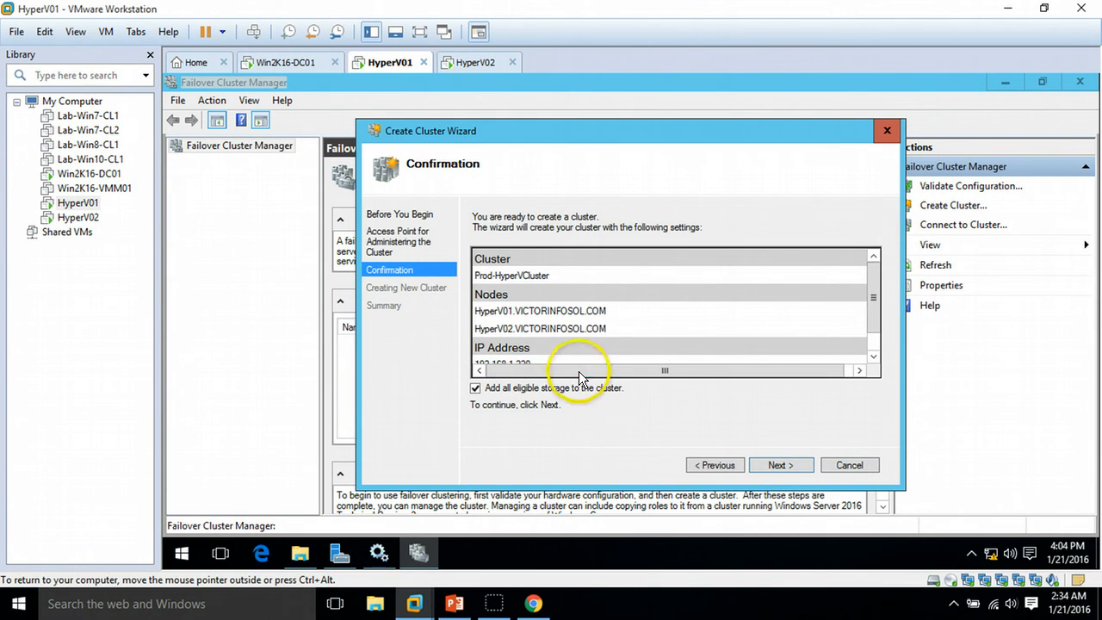
- Review the confirmation settings, create the cluster with all eligible storage added, and finish the wizard
left_click_drag(876, 315, 874, 347)
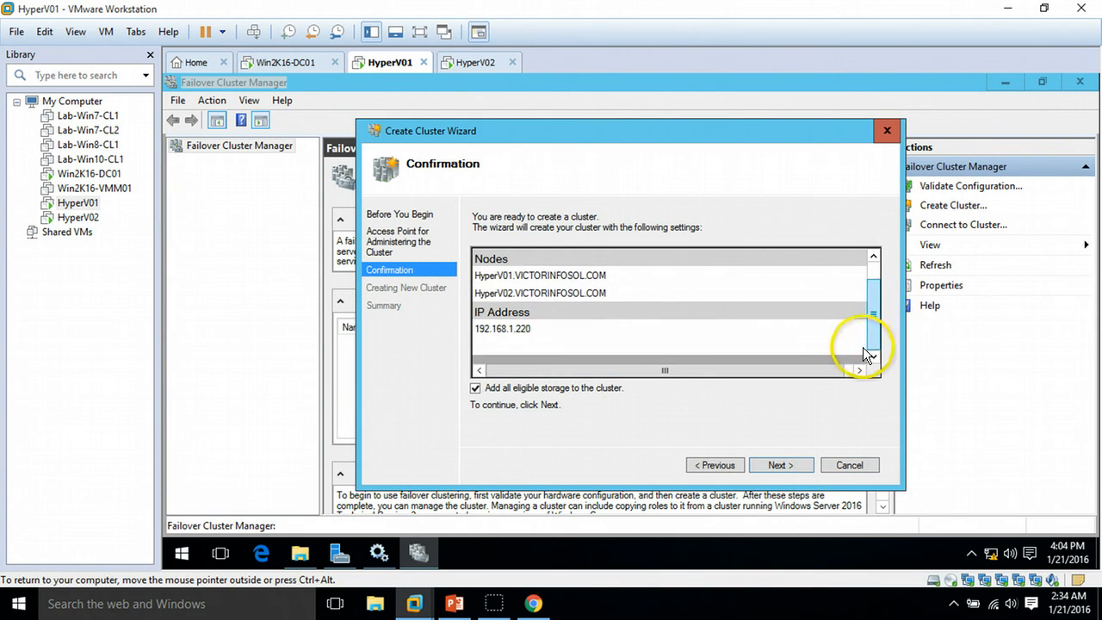
left_click(876, 282)
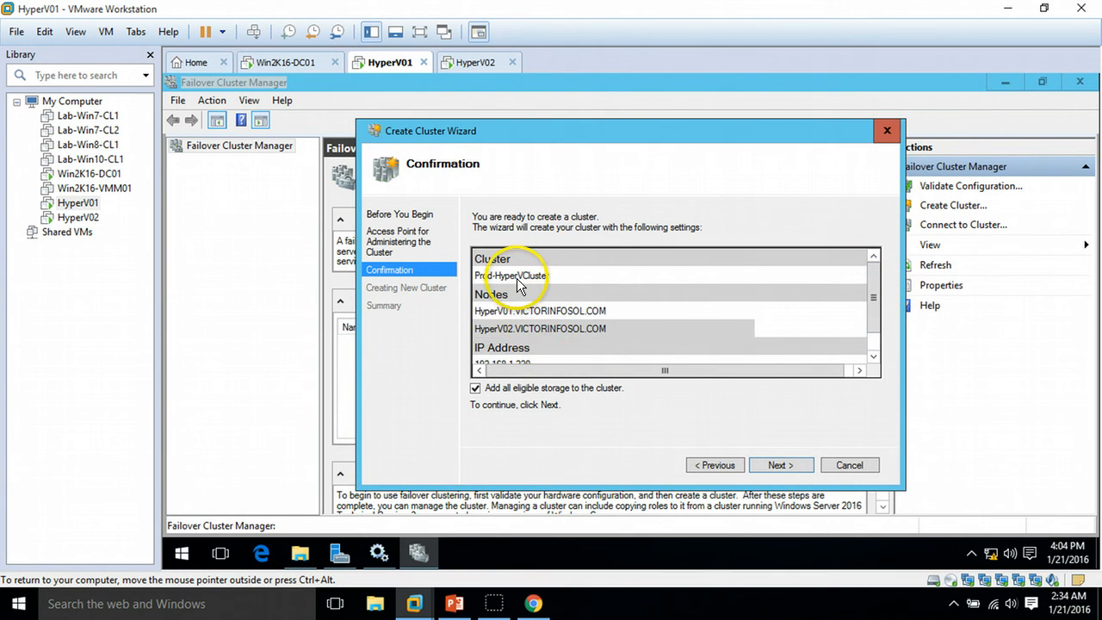
left_click(785, 466)
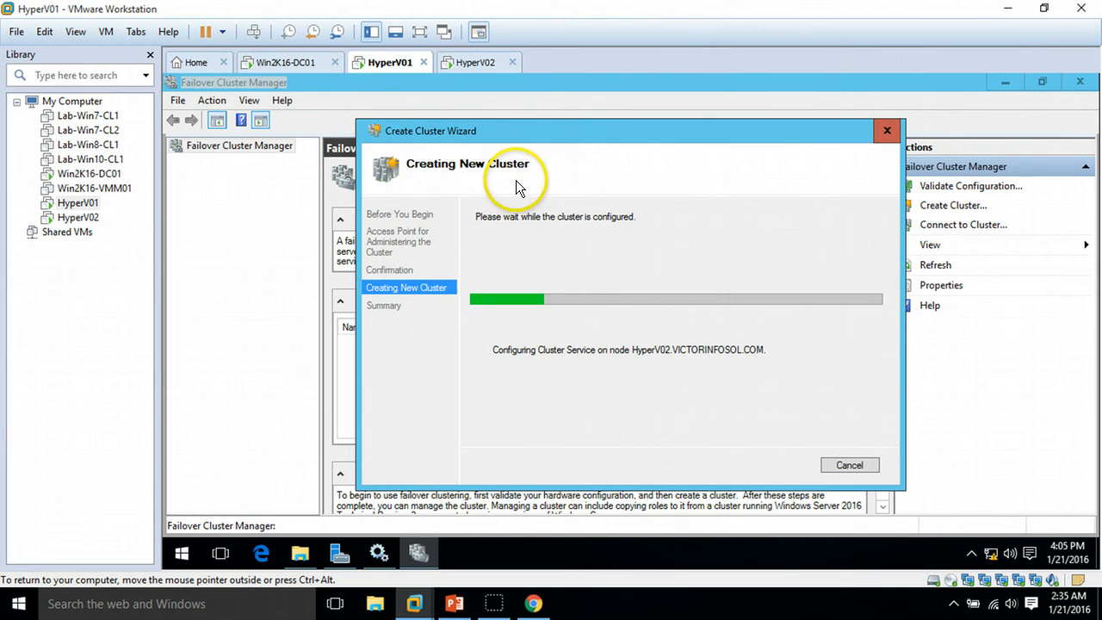
left_click_drag(559, 134, 567, 173)
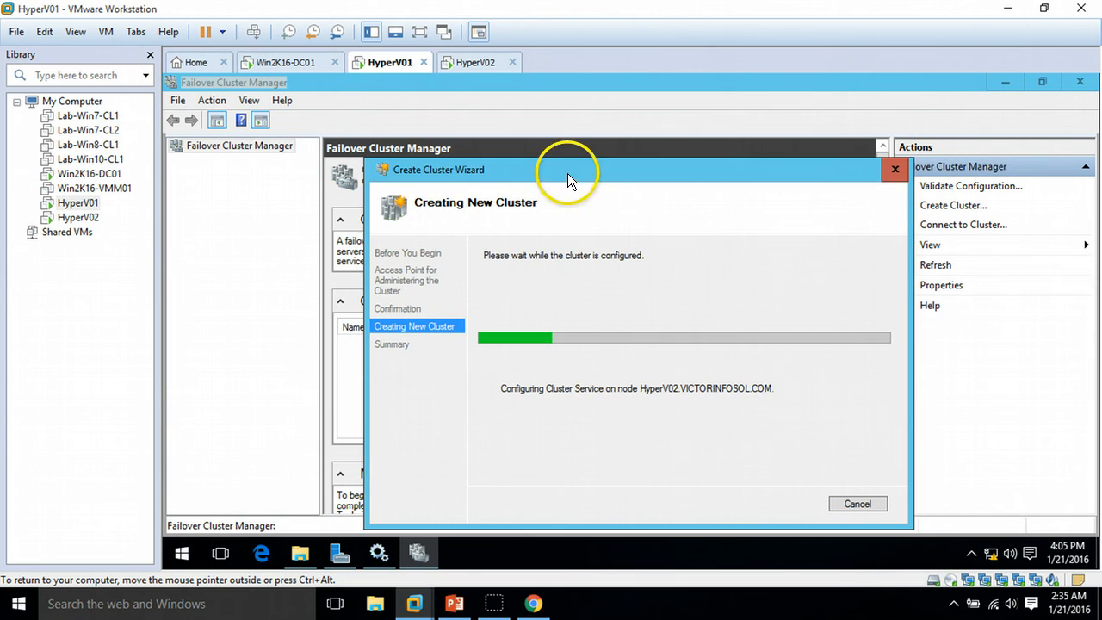
left_click(423, 127)
left_click_drag(500, 170, 497, 116)
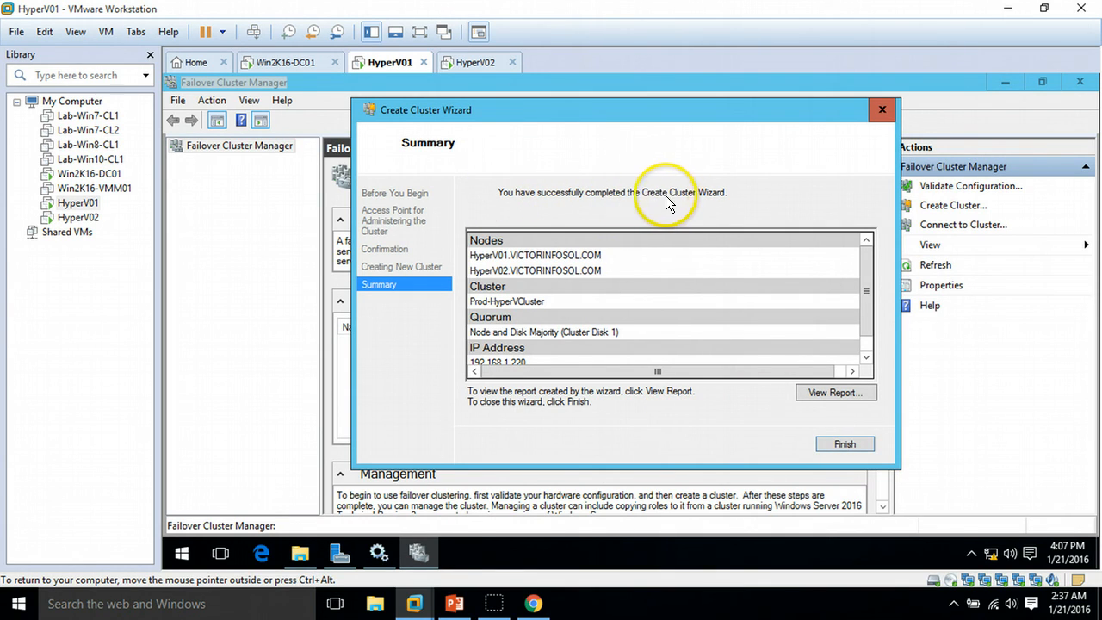
left_click(839, 444)
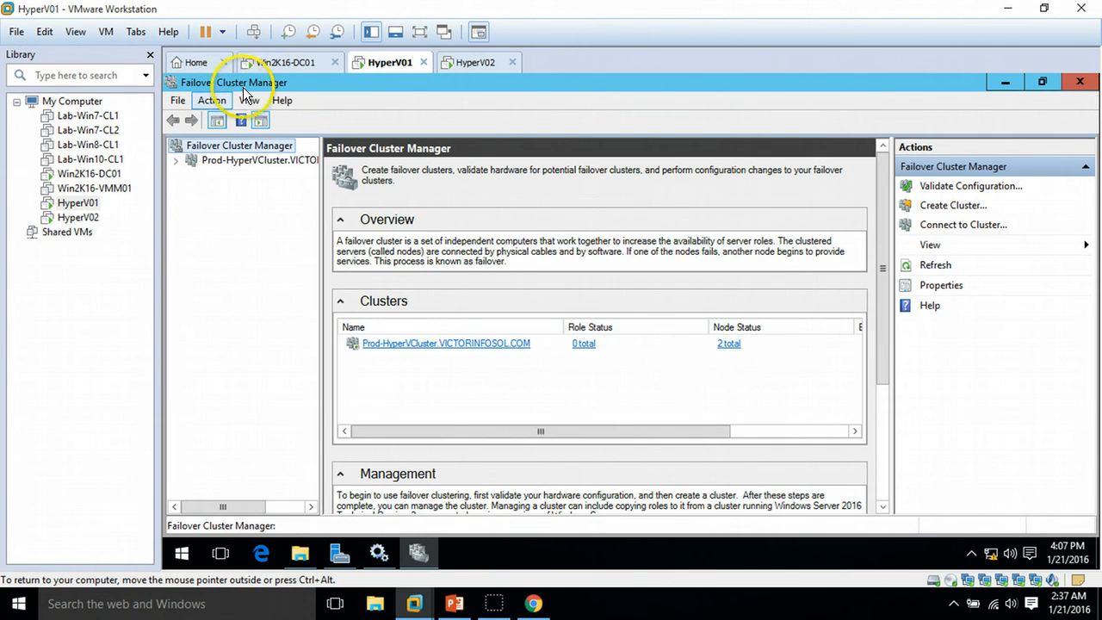
- Expand the new Prod-HyperVCluster and its storage, and examine the status of nodes HyperV01 and HyperV02
left_click(177, 163)
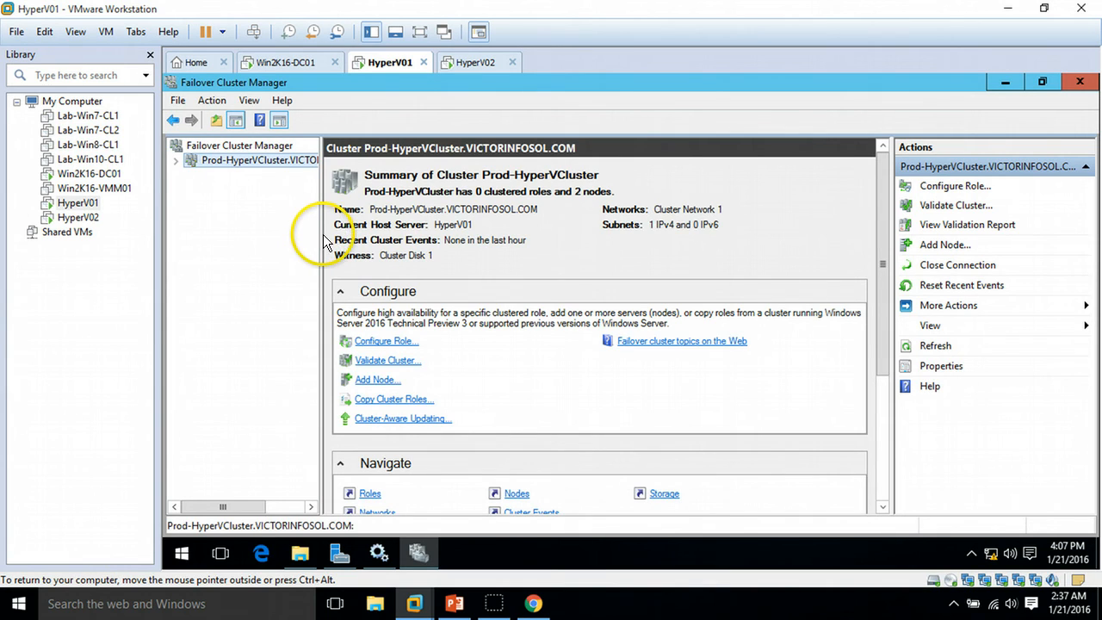
left_click_drag(322, 234, 356, 230)
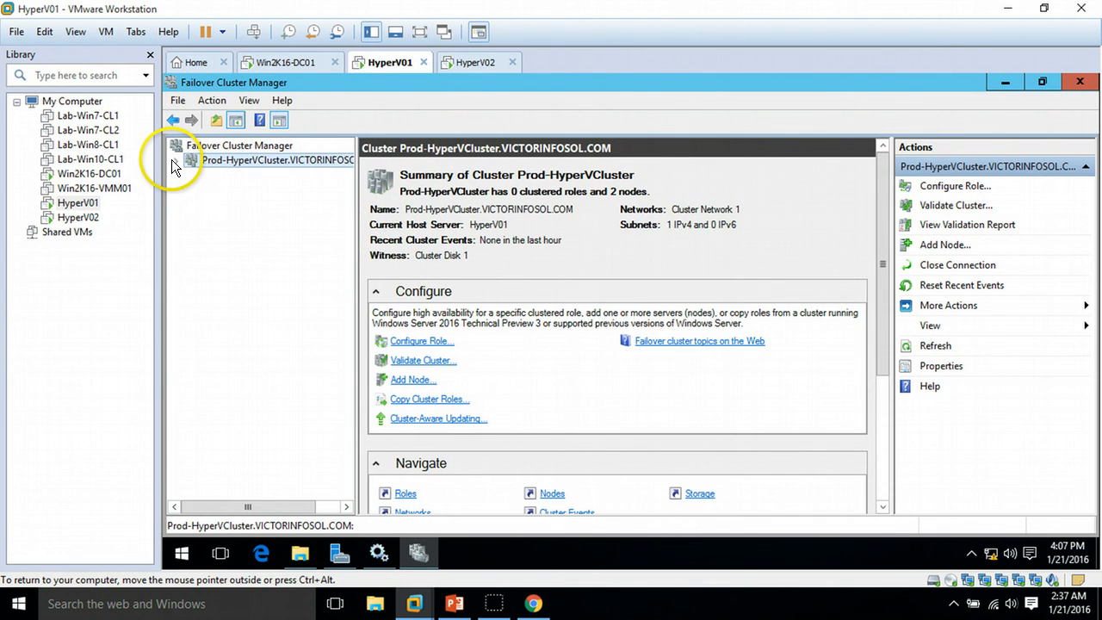
left_click(176, 161)
left_click(229, 175)
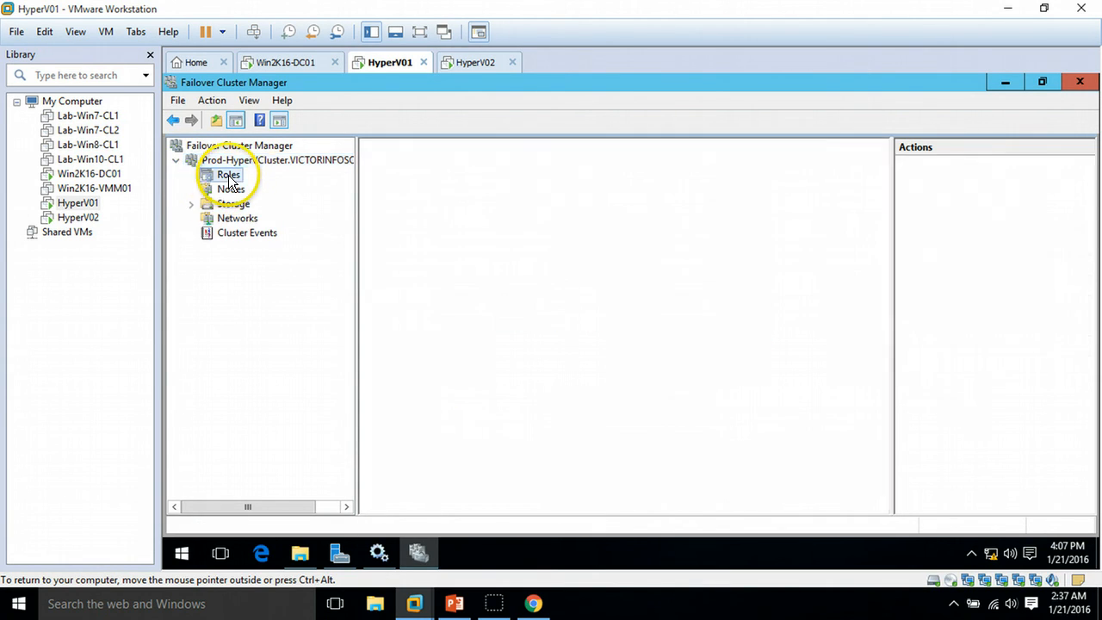
left_click(231, 189)
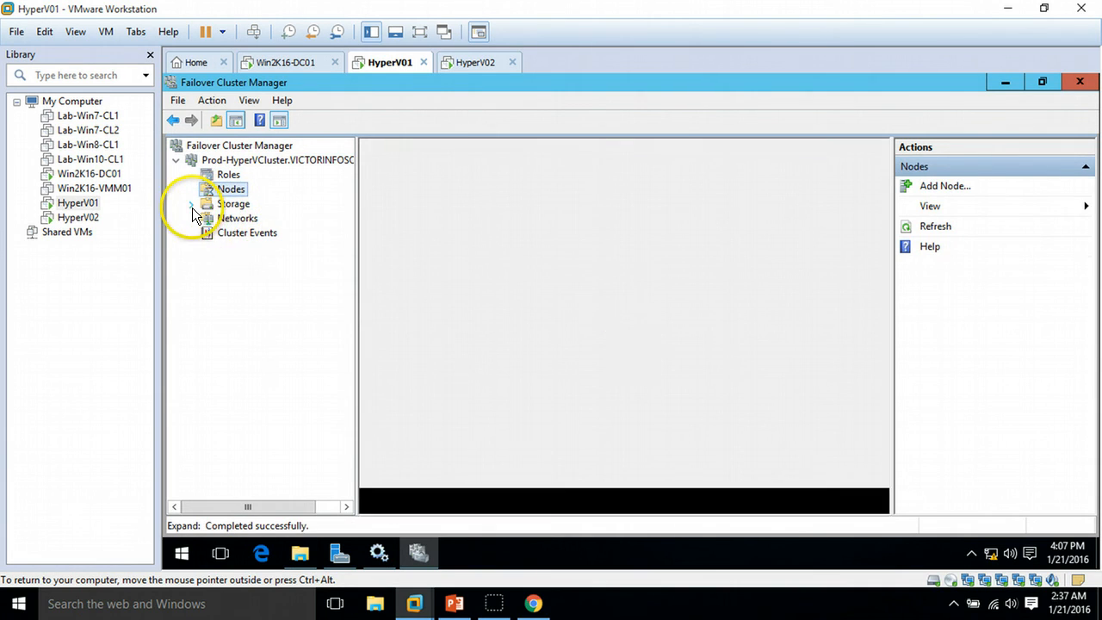
left_click(192, 206)
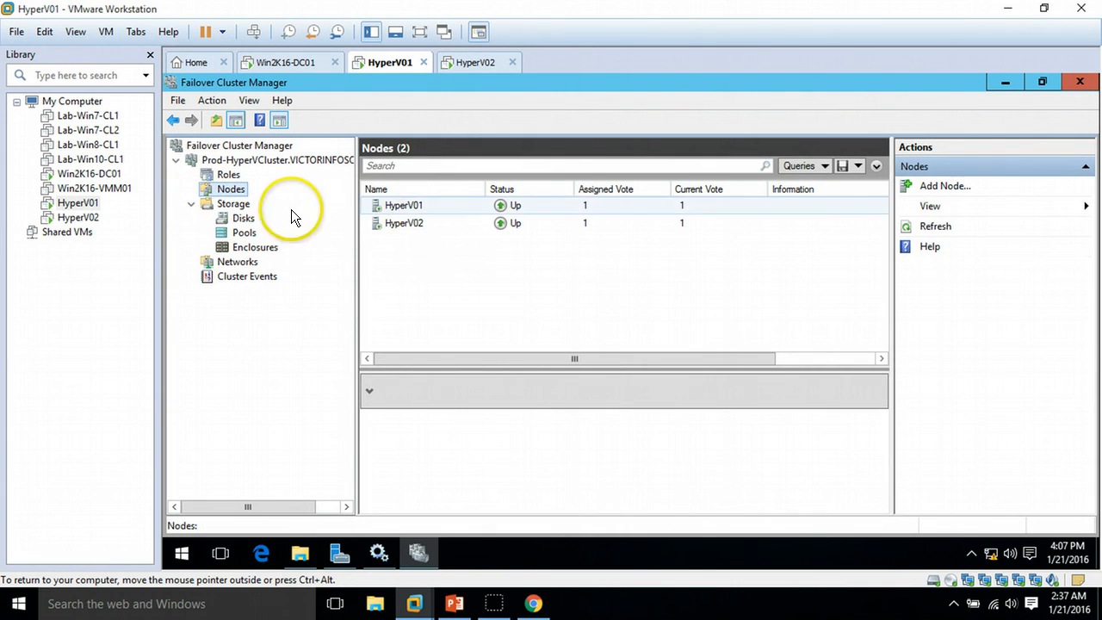
left_click(398, 208)
left_click(372, 227)
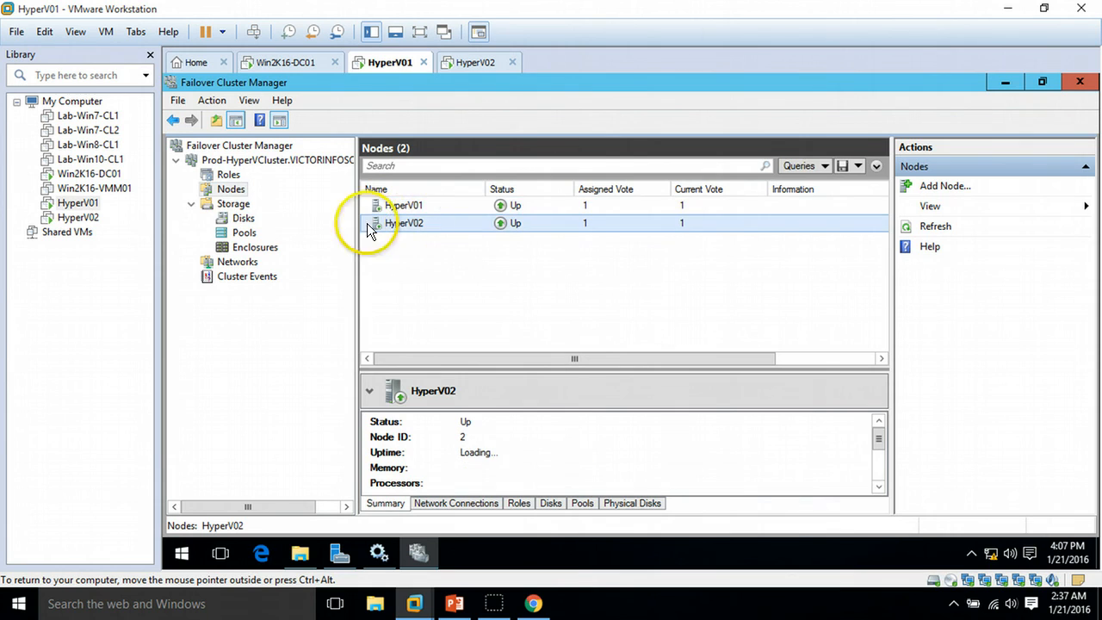
- Examine the cluster's disks, checking the status, assignment and volumes of Cluster Disk 1 and Cluster Disk 2
left_click(241, 218)
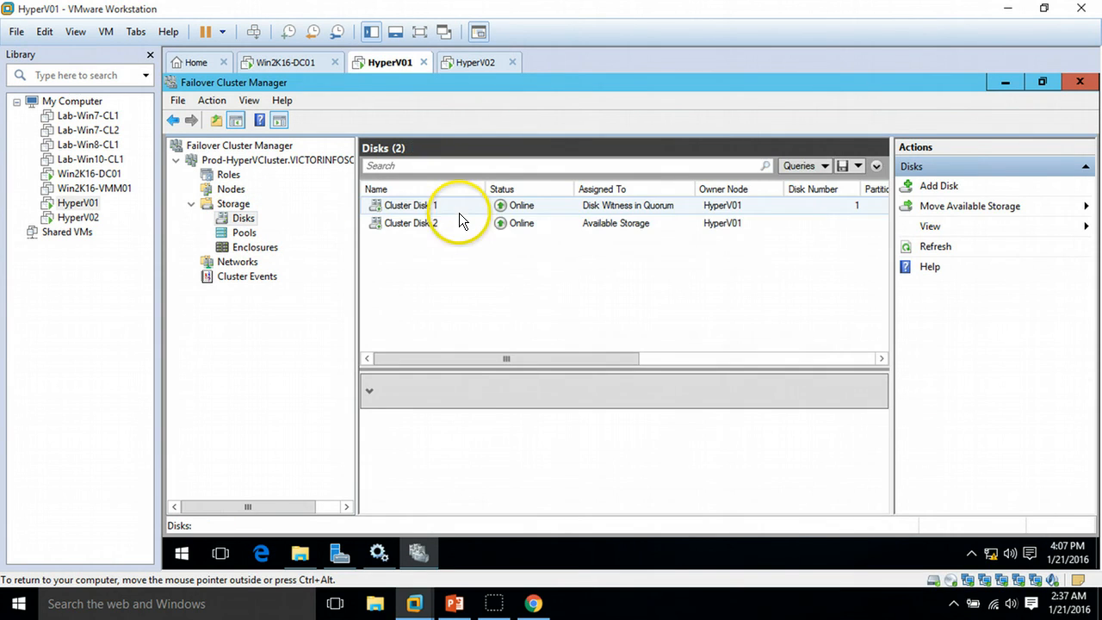
left_click(473, 206)
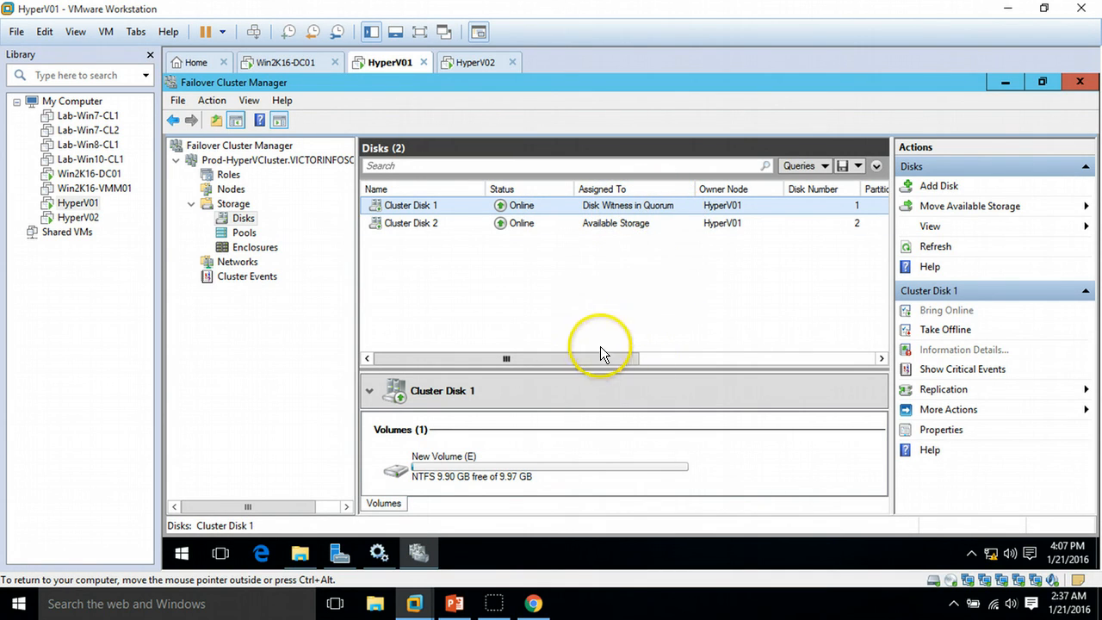
left_click(555, 222)
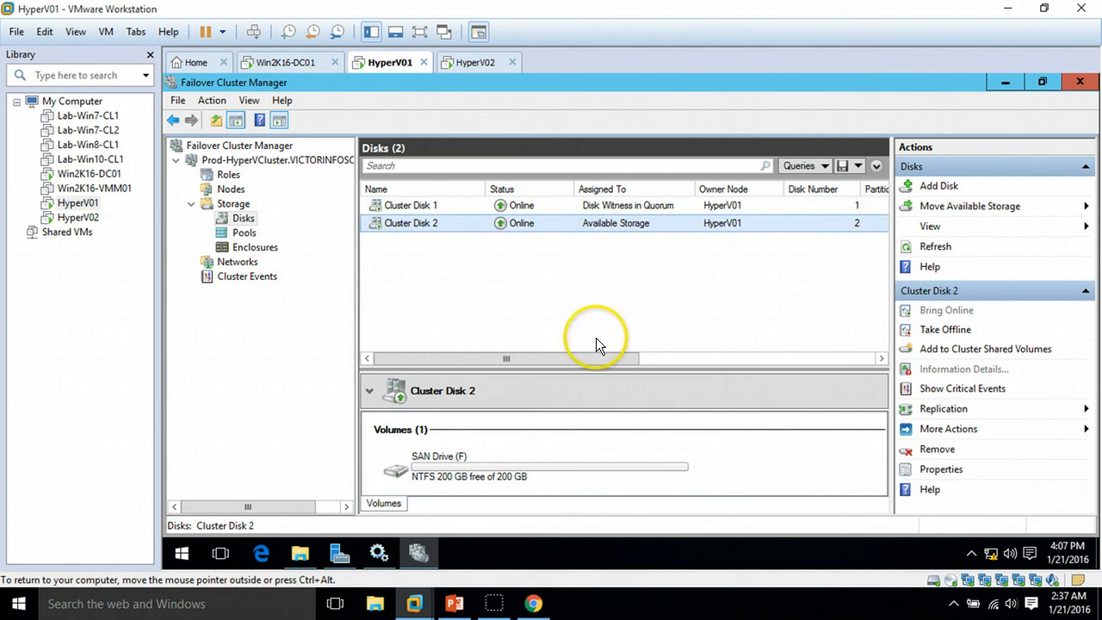
- Check the setup outline in PowerPoint, then return to Failover Cluster Manager and view Cluster Disk 2's available actions and SAN Drive (F) volume
left_click(454, 603)
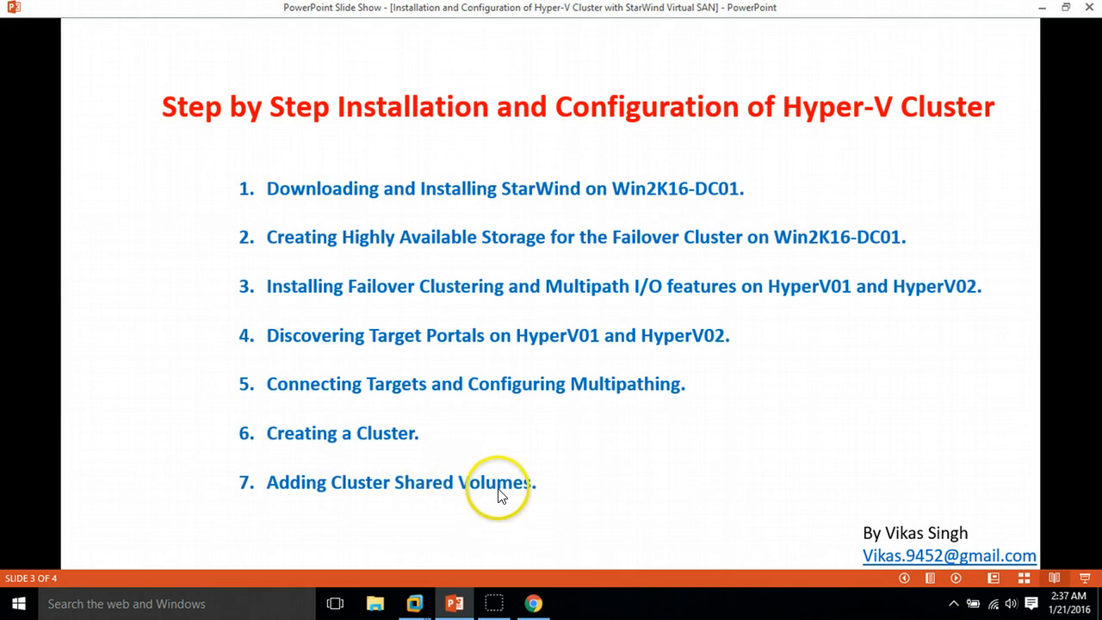
left_click(453, 603)
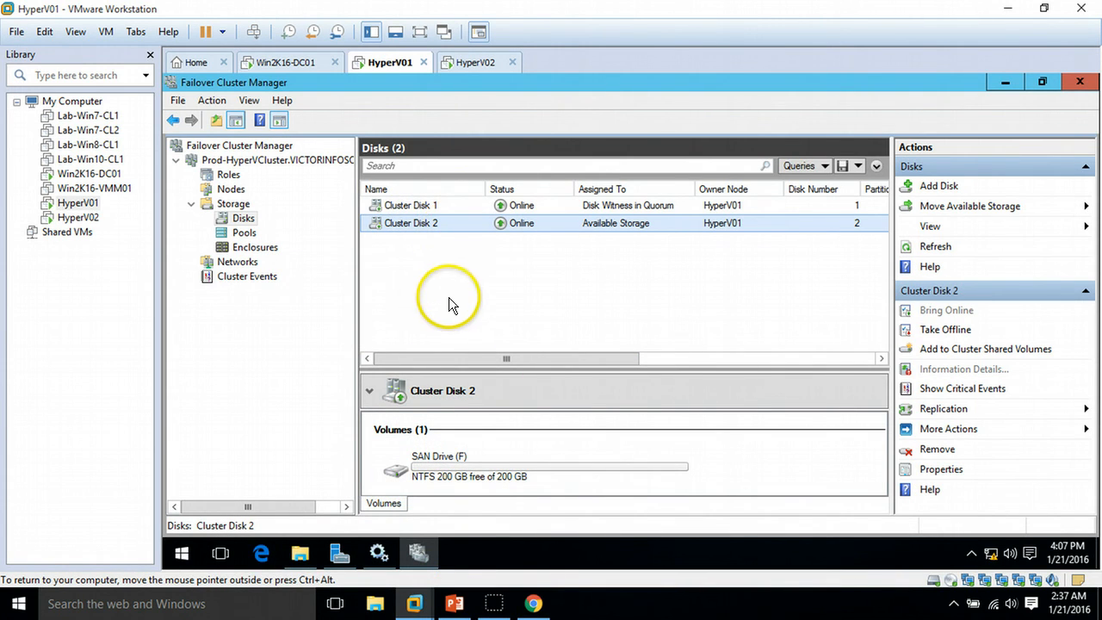
right_click(440, 223)
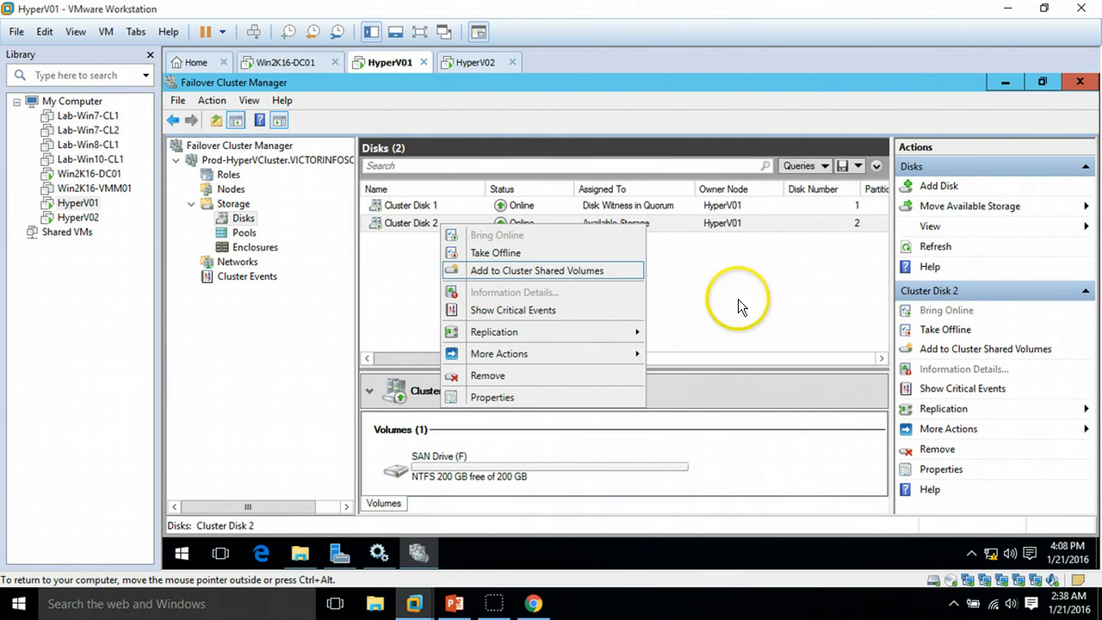
left_click(436, 465)
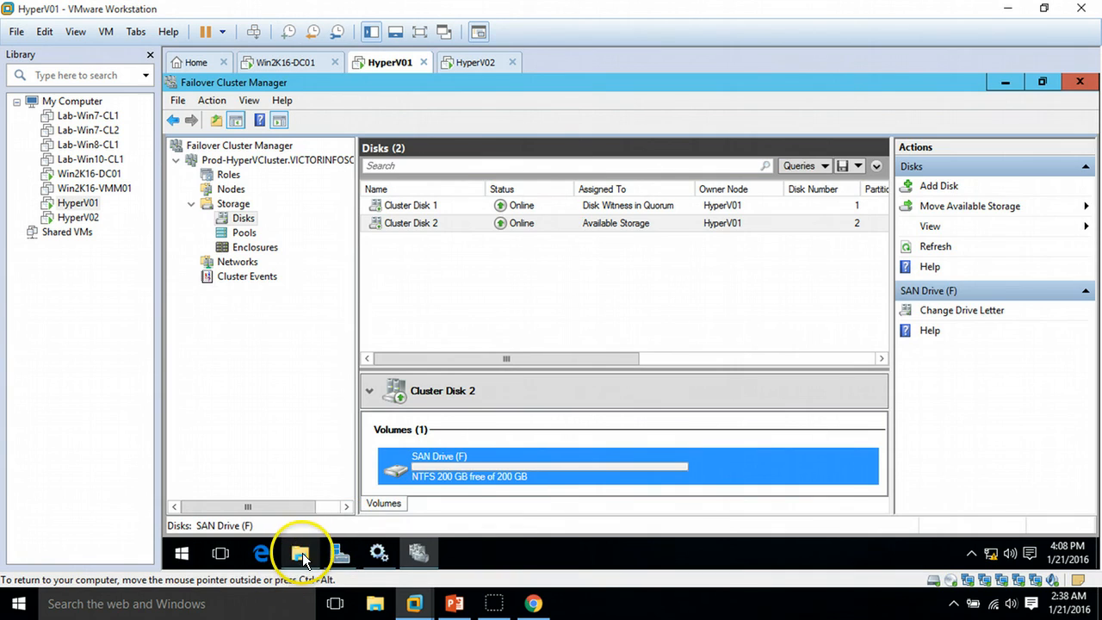
- Open SAN Drive (F:) in File Explorer on HyperV01 to check its contents, then return to Failover Cluster Manager
left_click(300, 553)
left_click(588, 360)
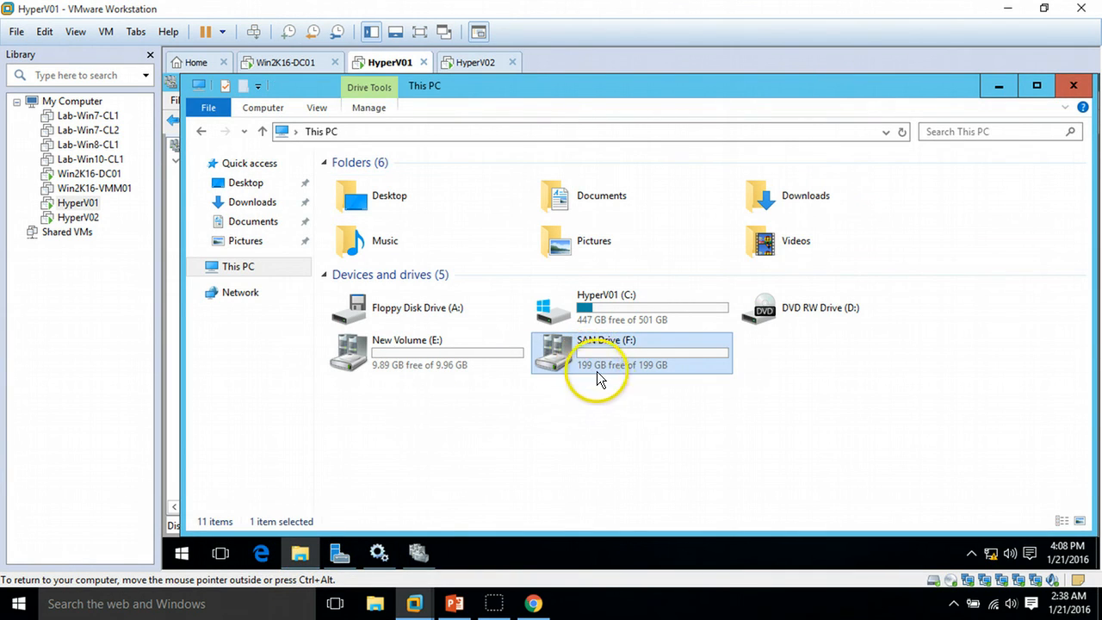
left_click(617, 402)
double_click(628, 354)
left_click(201, 131)
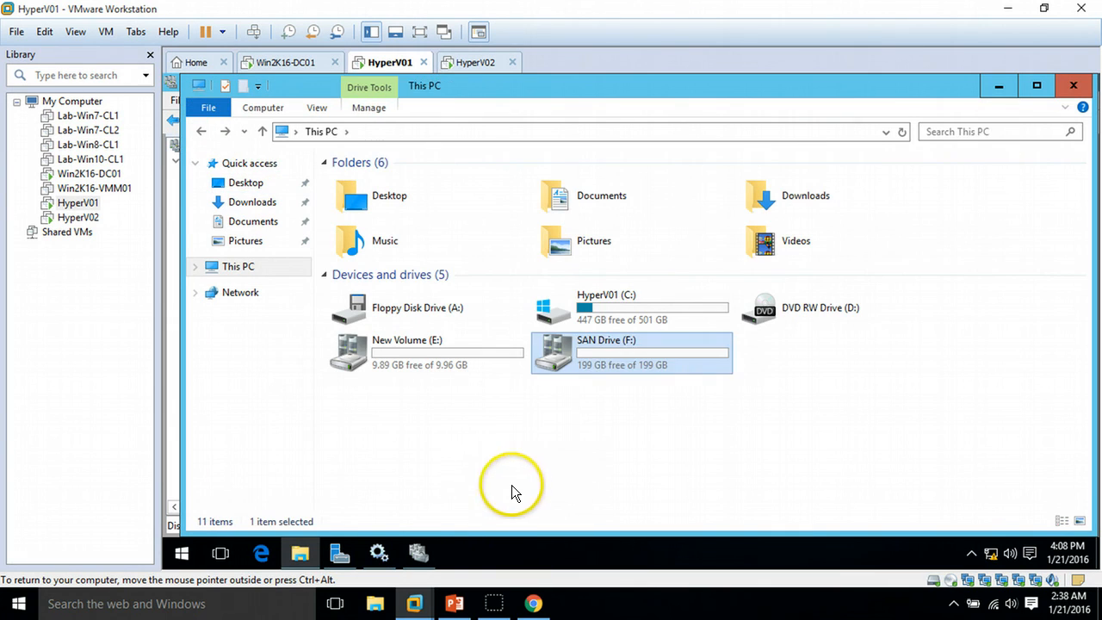
left_click(298, 555)
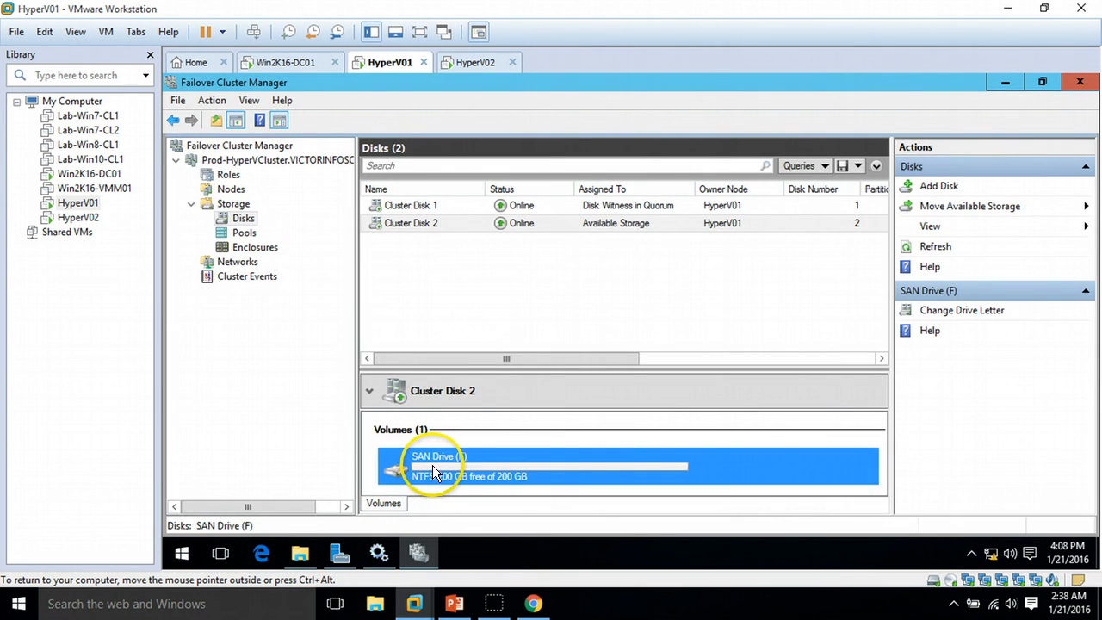
- Add Cluster Disk 2 to Cluster Shared Volumes
right_click(432, 464)
left_click(475, 219)
right_click(475, 220)
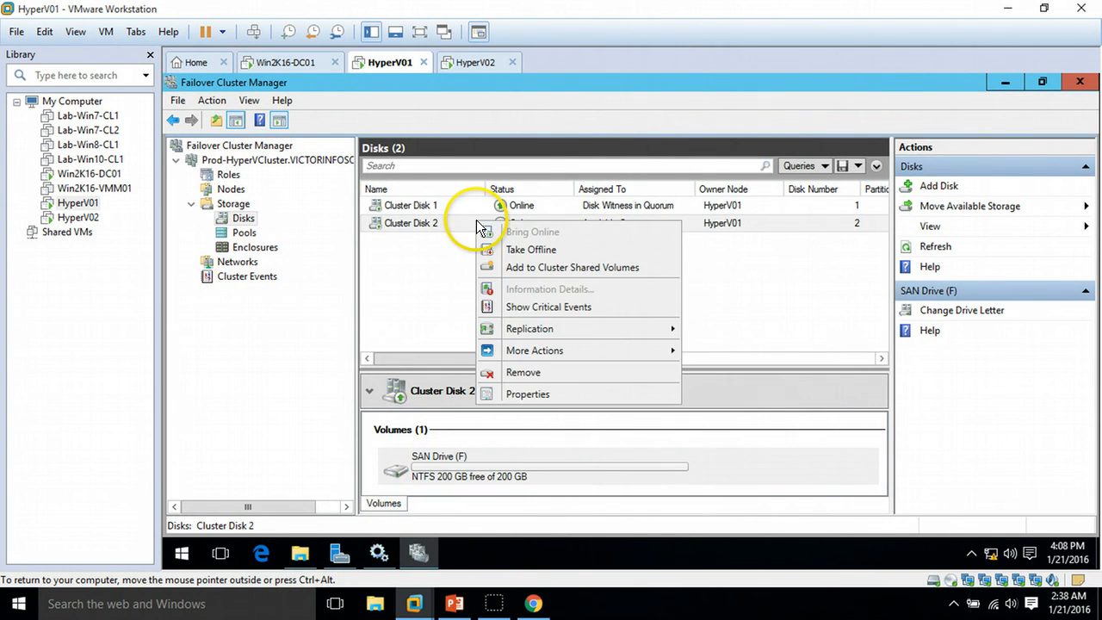
left_click(437, 221)
right_click(437, 222)
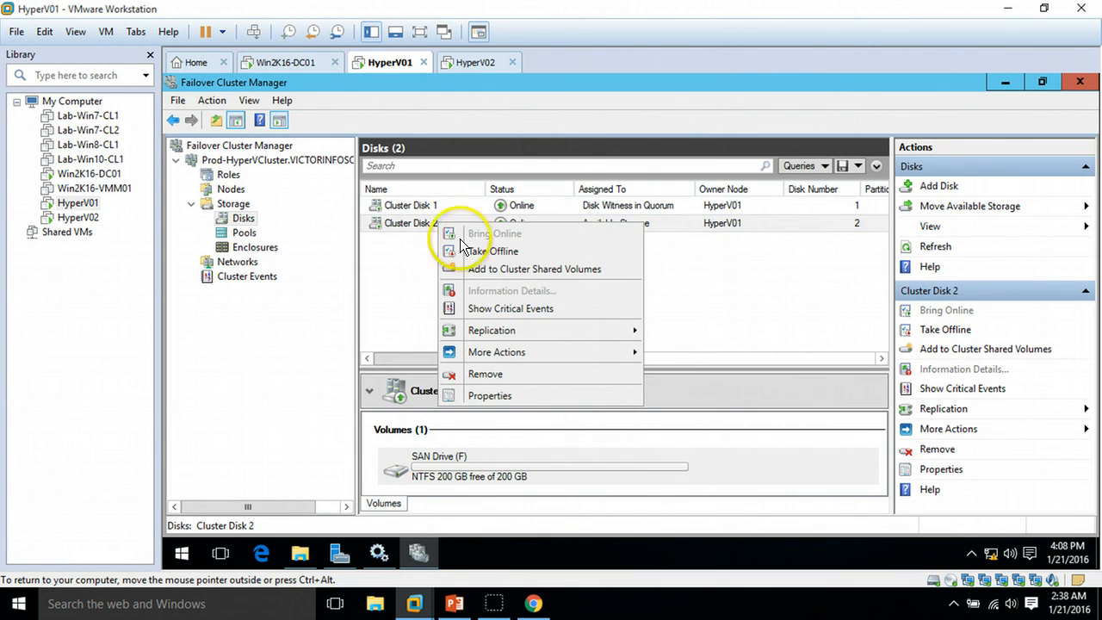
left_click(515, 270)
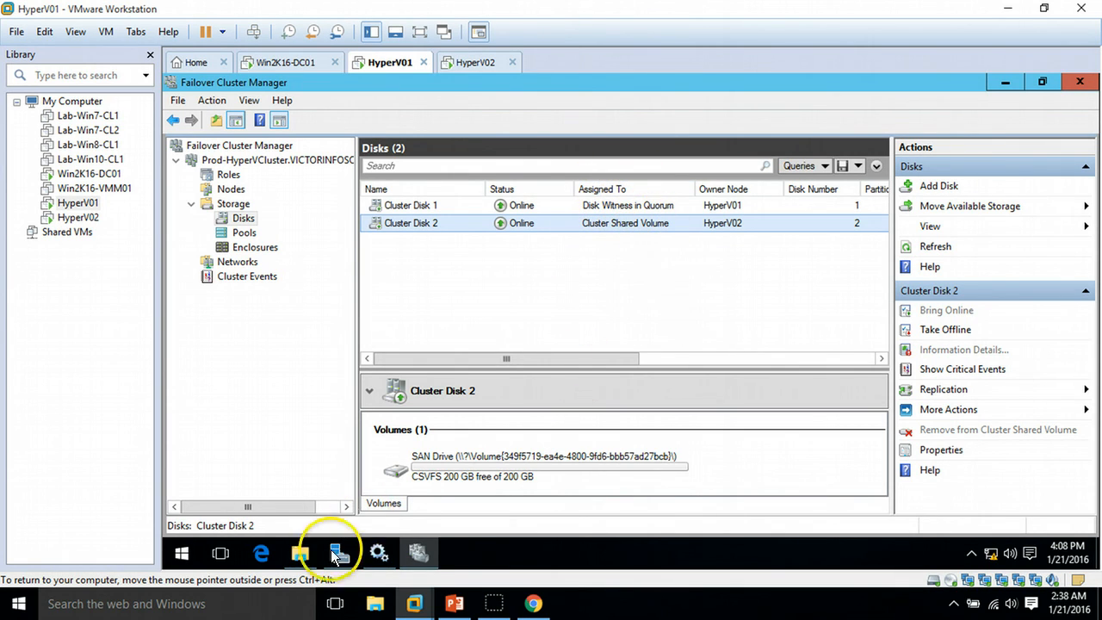
- Refresh This PC in File Explorer on HyperV01 and check the list of drives for SAN Drive (F:)
left_click(300, 553)
right_click(551, 443)
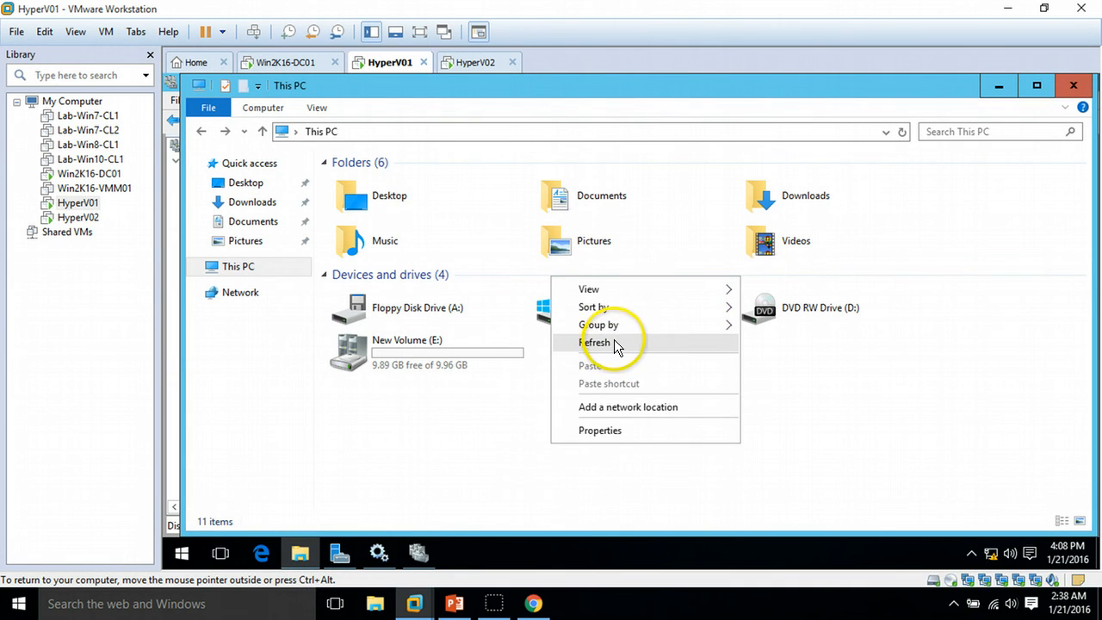
left_click(614, 343)
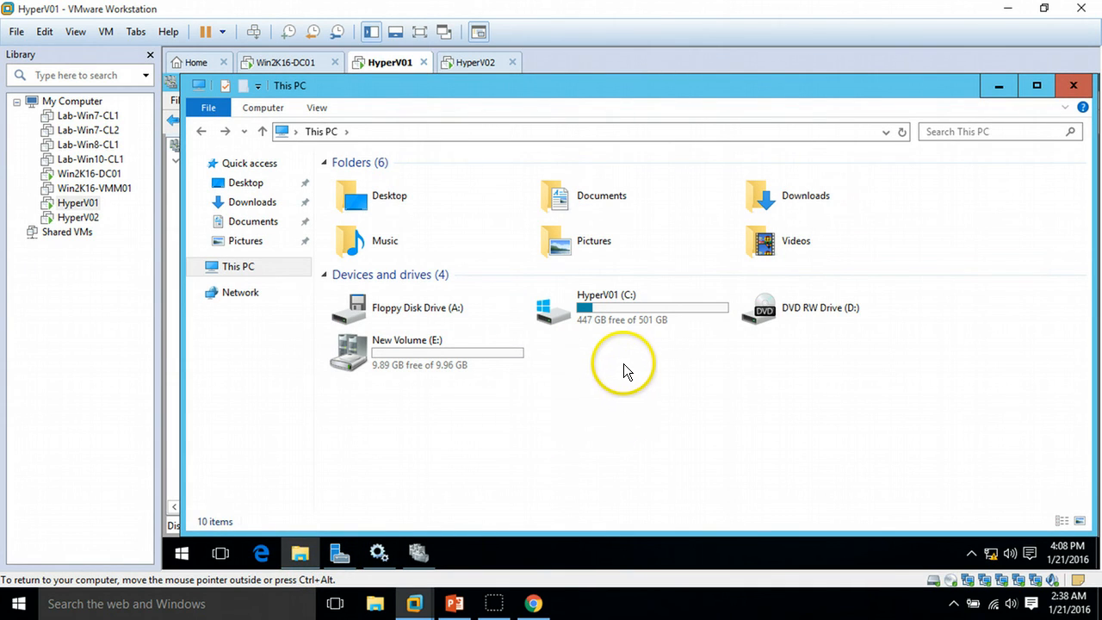
- Open ClusterStorage\Volume1 on HyperV01's C: drive and show the folder's full path
left_click(629, 306)
double_click(629, 307)
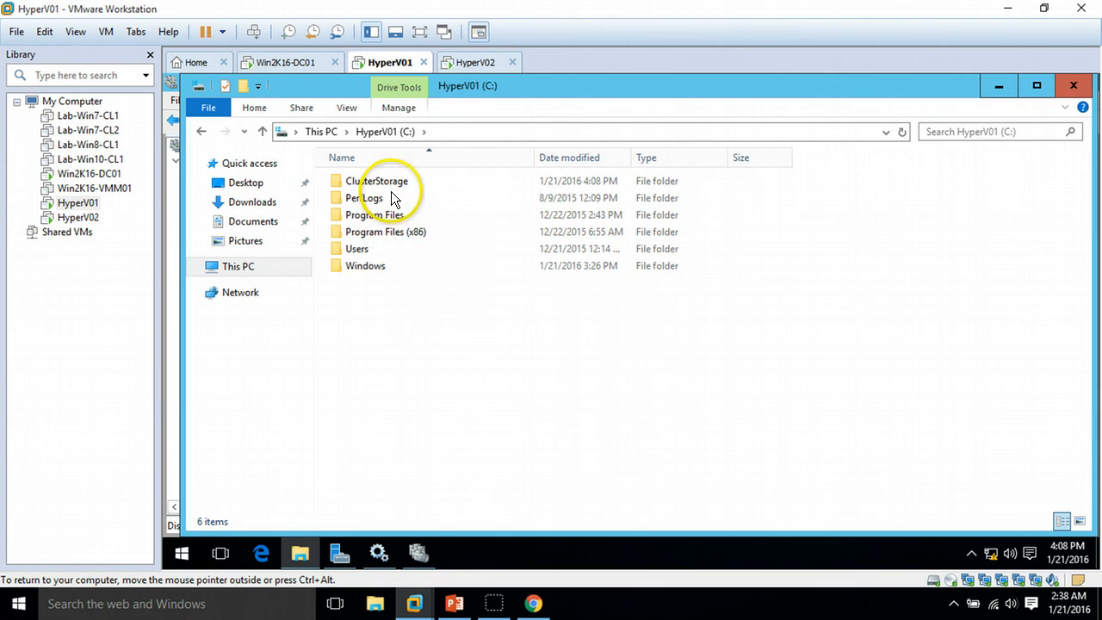
double_click(387, 180)
left_click(385, 188)
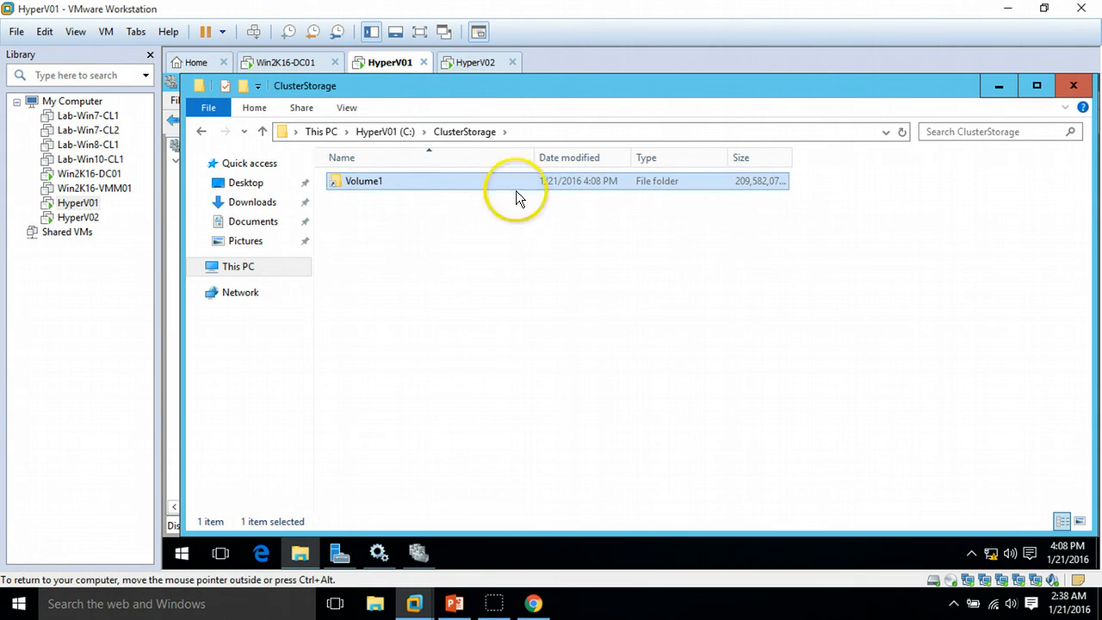
double_click(389, 183)
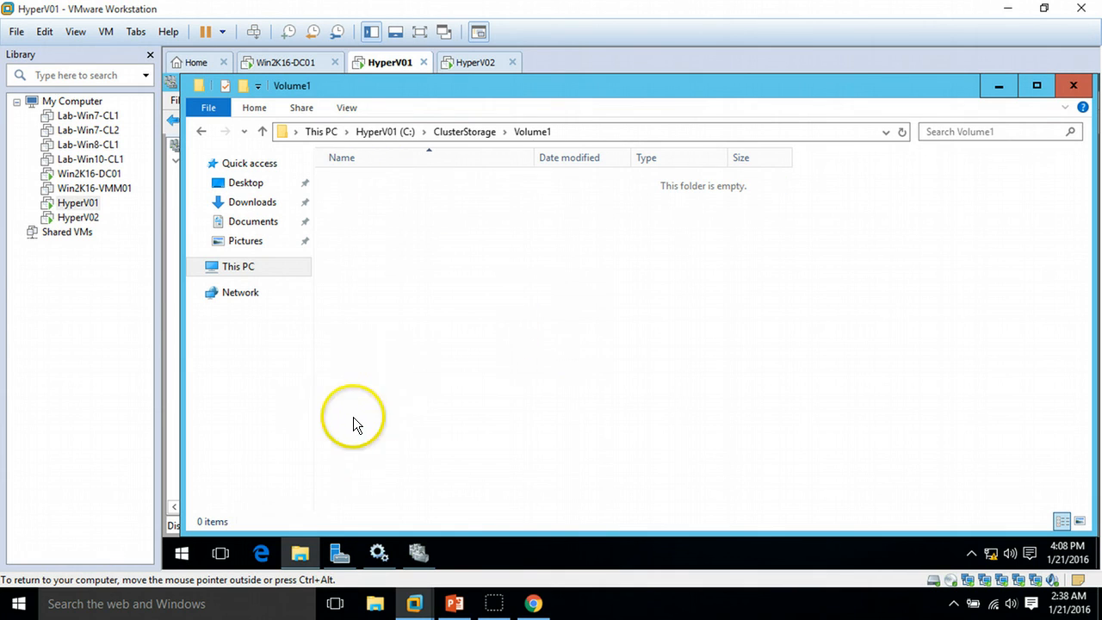
left_click(601, 132)
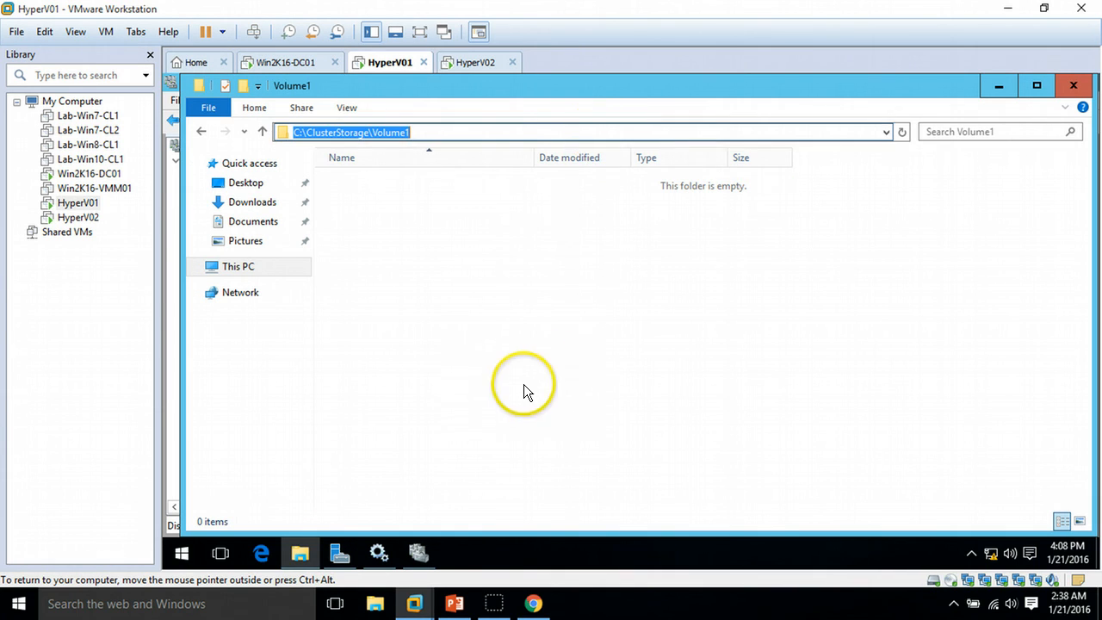
- Switch to HyperV02, open C:\ClusterStorage\Volume1 in File Explorer, and compare it with the same folder on HyperV01
left_click(475, 64)
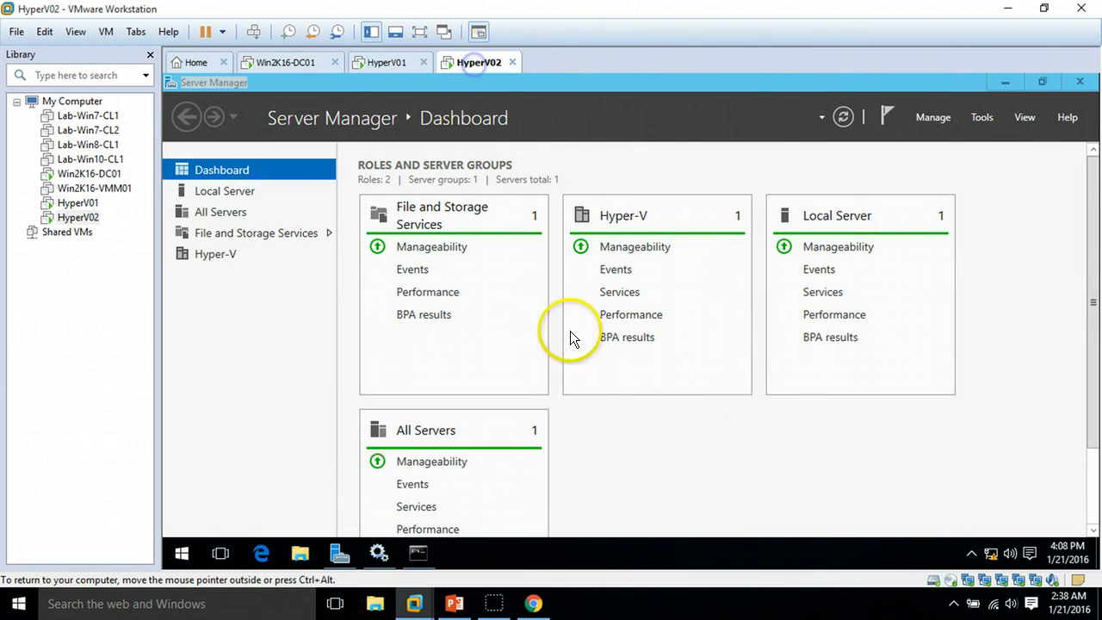
left_click(299, 551)
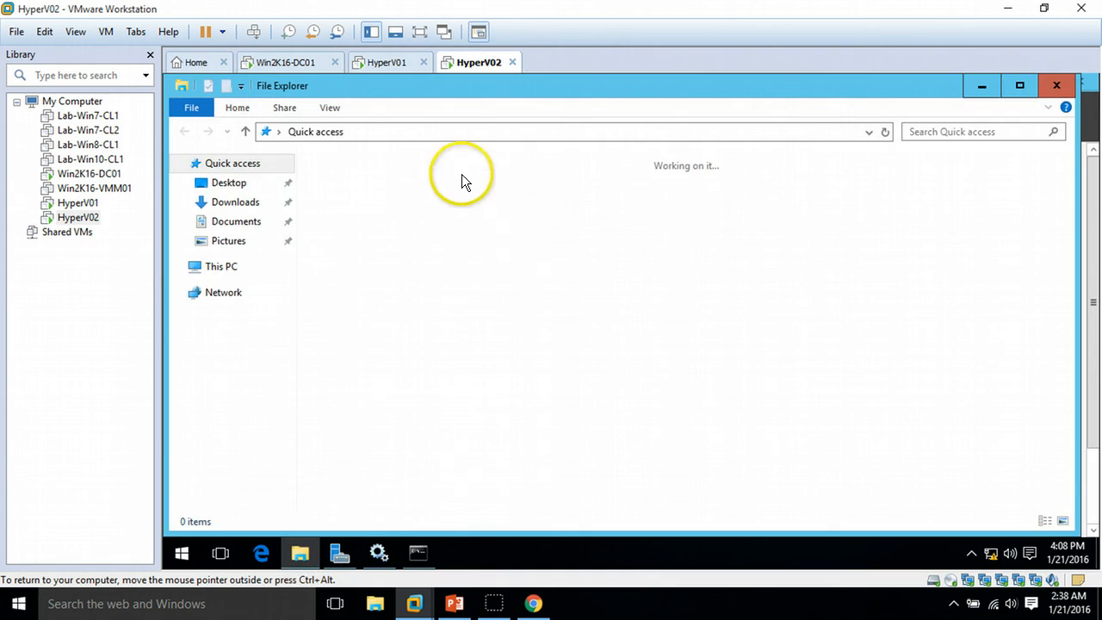
left_click(222, 267)
double_click(639, 299)
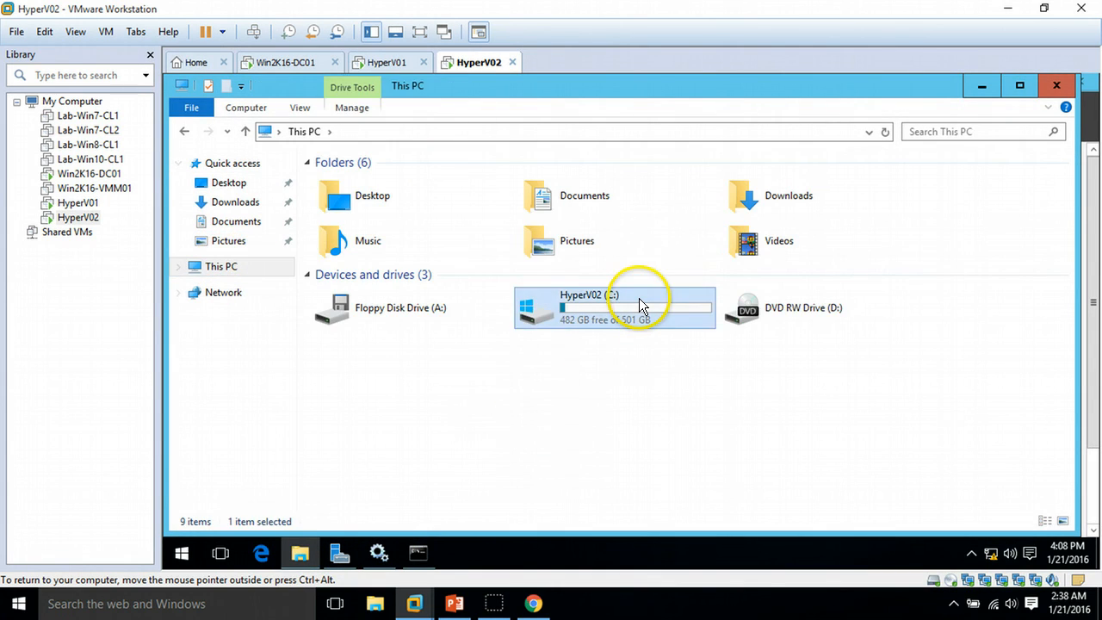
double_click(368, 184)
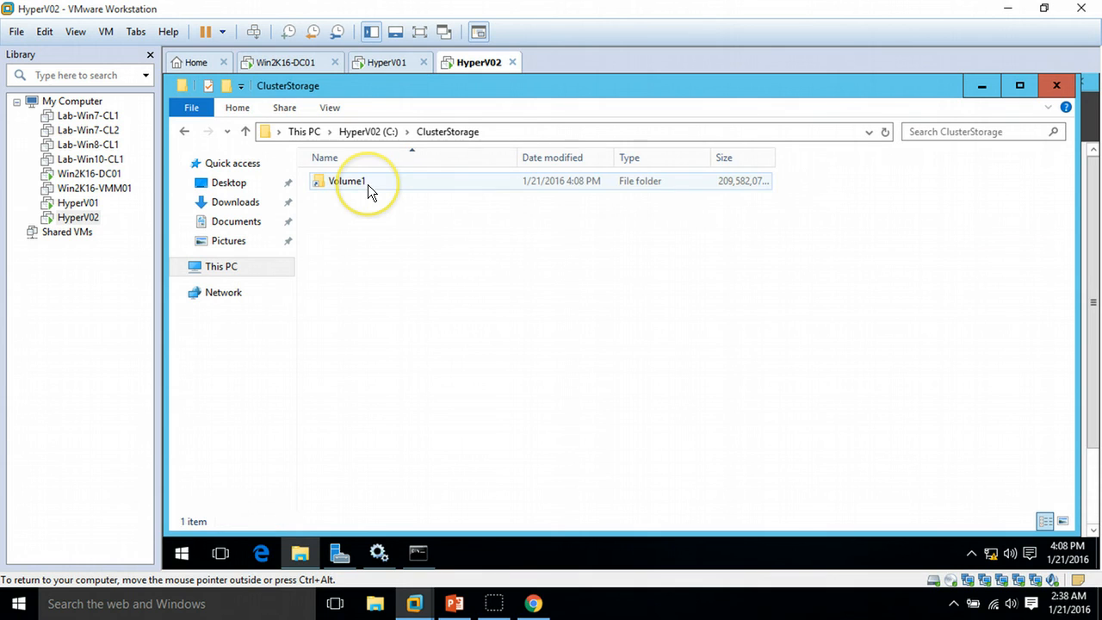
double_click(368, 184)
left_click(398, 65)
left_click(462, 62)
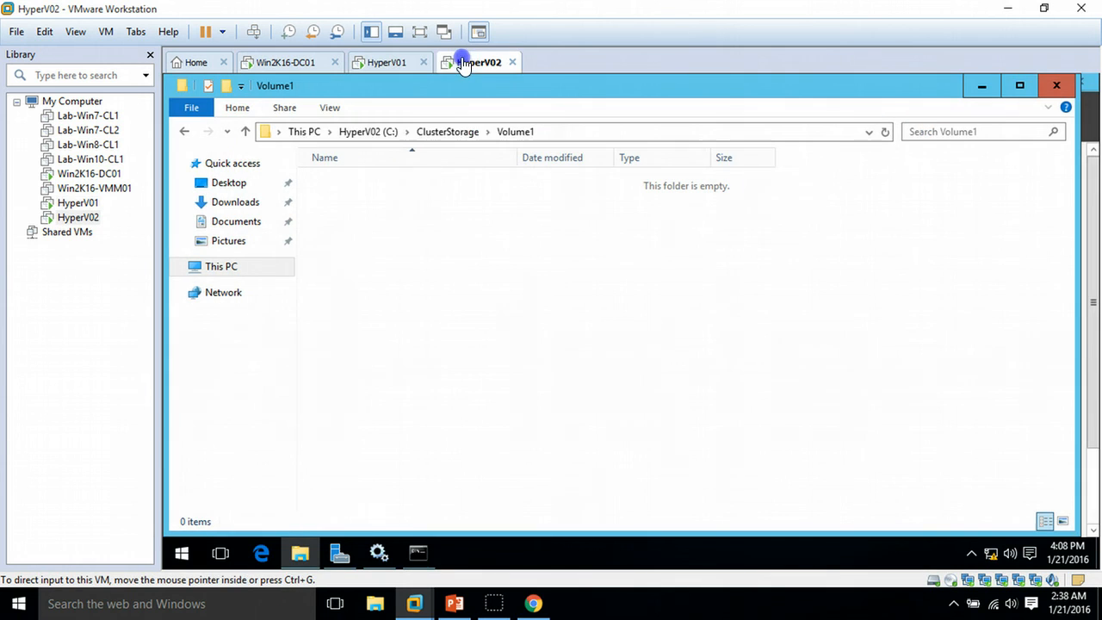
- Switch to the PowerPoint slide show, review the Hyper-V cluster setup outline, and advance to the closing slide
left_click(454, 603)
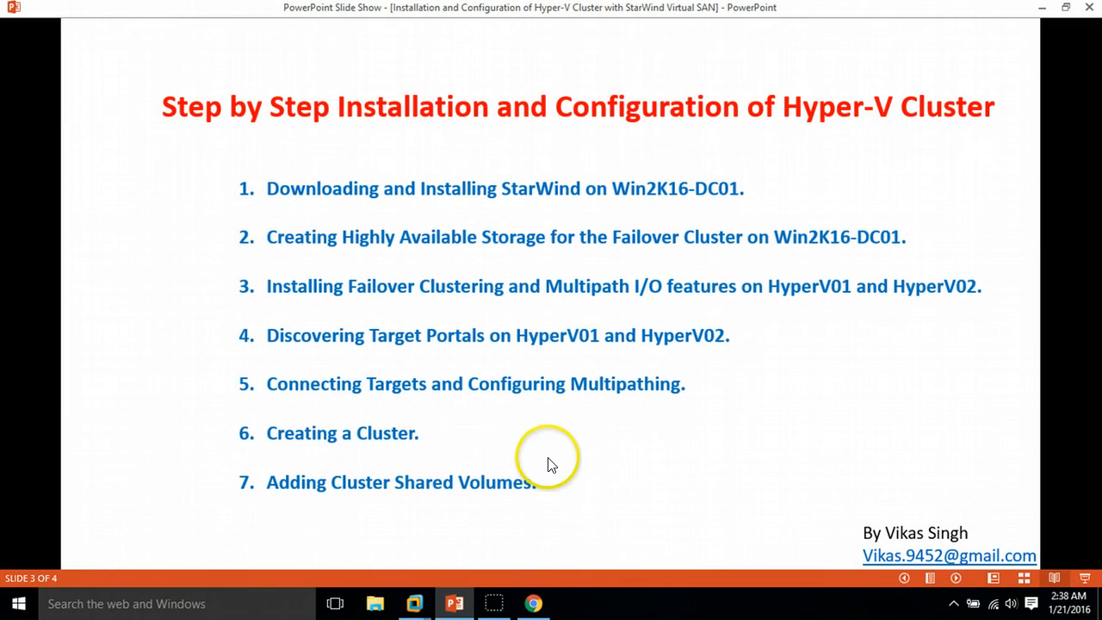
left_click(956, 577)
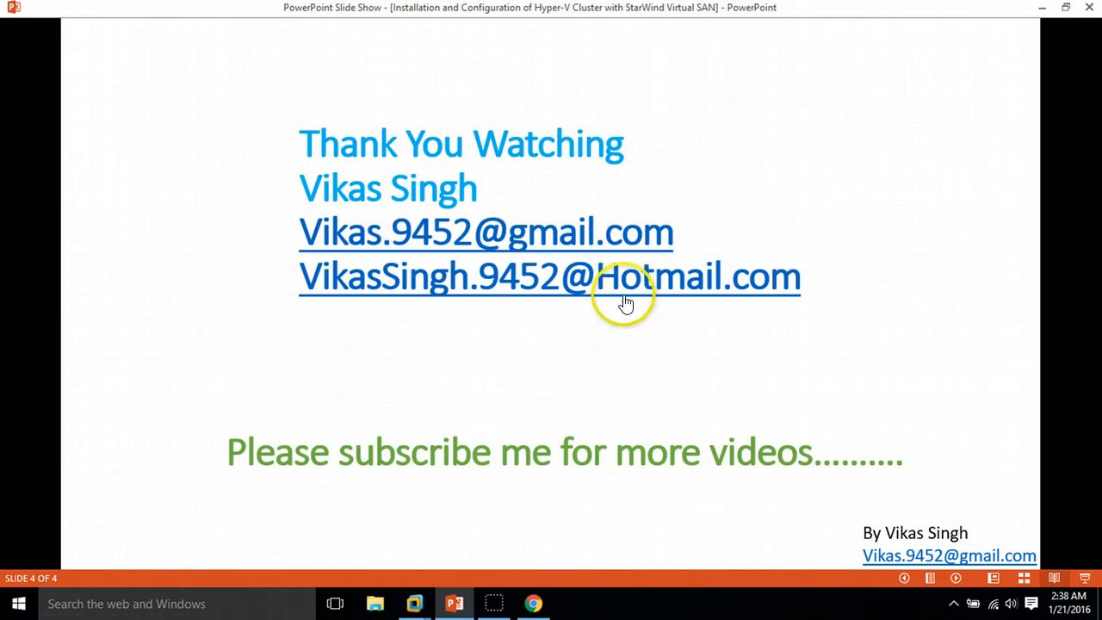